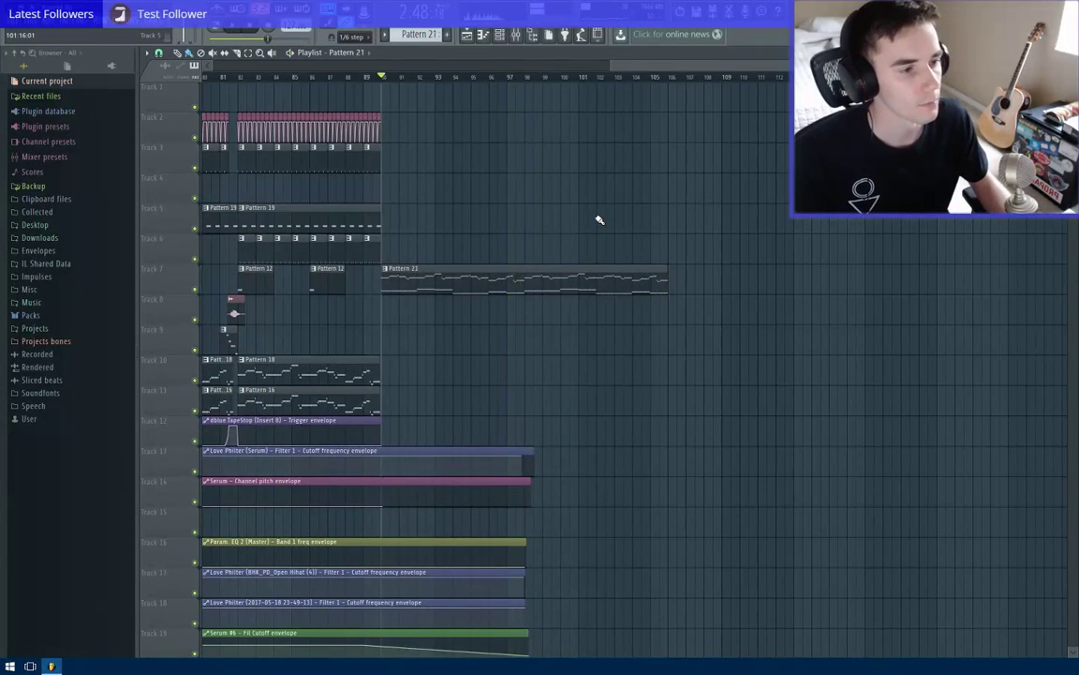
Review the playlist arrangement, play it from about bar 86, and look at the spare audio clips past bar 131.
scroll(598, 216, down, 3)
drag(296, 208, 337, 224)
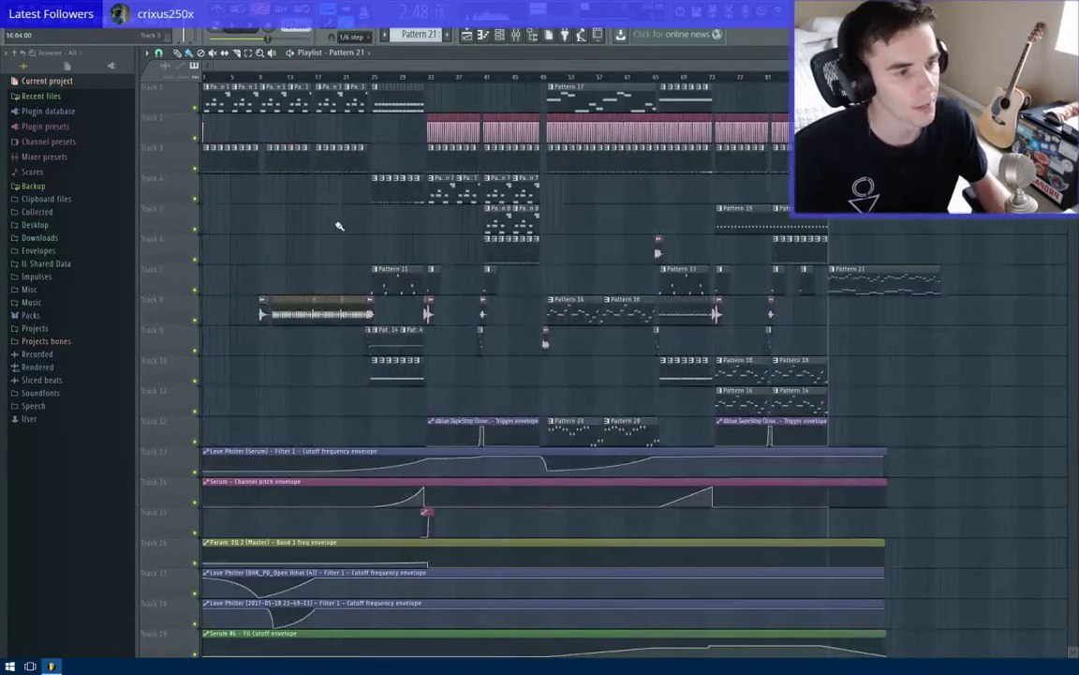
scroll(253, 190, up, 2)
mouse_move(253, 190)
mouse_down()
mouse_move(237, 229)
mouse_move(395, 254)
mouse_up()
drag(619, 230, 463, 264)
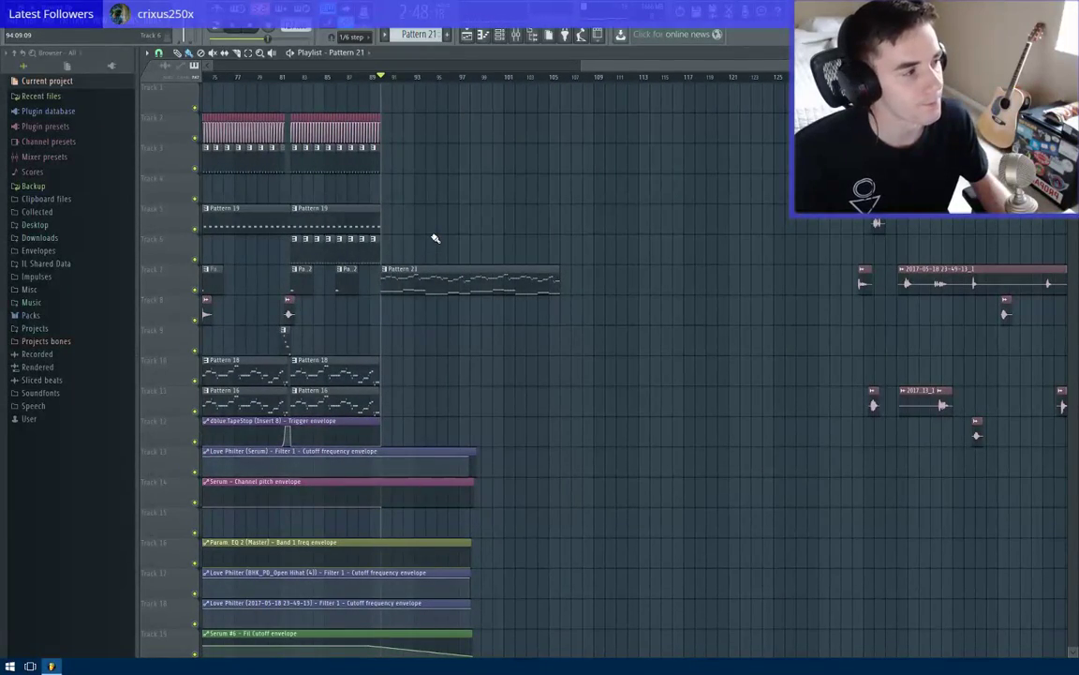
click(339, 78)
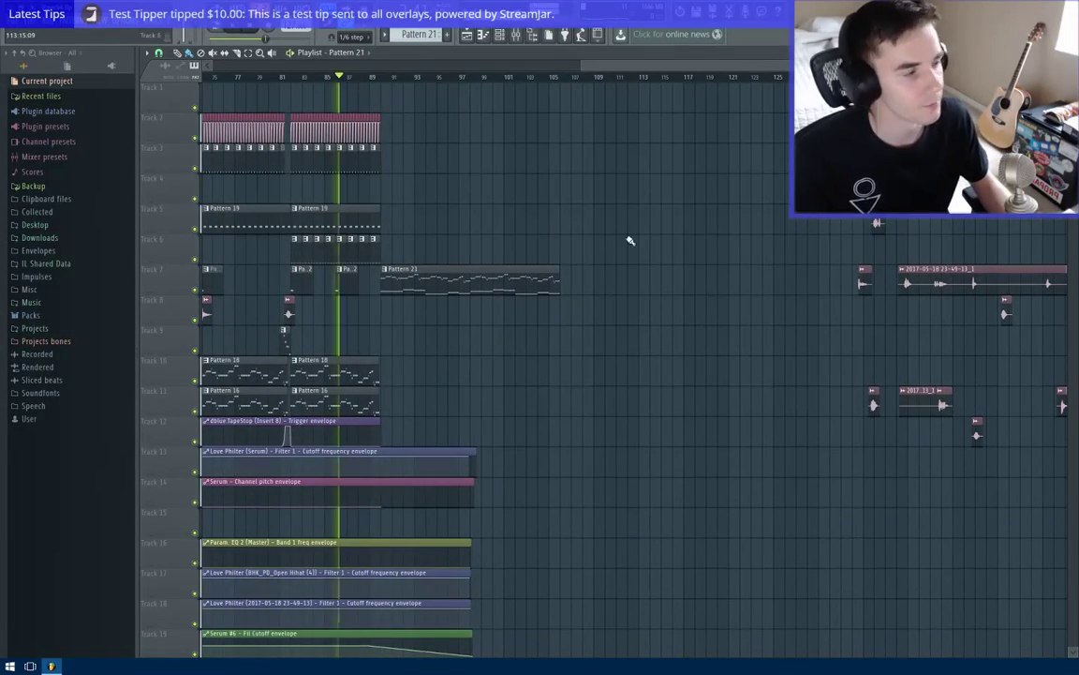
mouse_move(725, 249)
mouse_down()
mouse_move(560, 272)
mouse_move(318, 188)
mouse_up()
scroll(559, 271, up, 3)
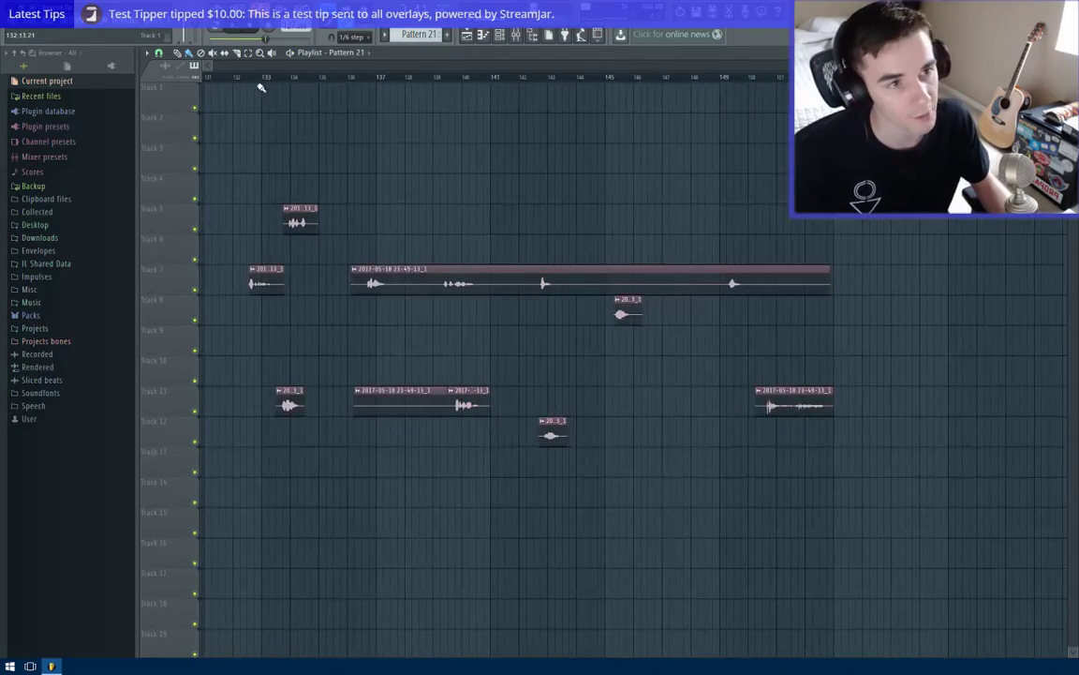
Shift the short audio clip on Track 7 near bar 132 slightly less than a bar earlier and audition it.
drag(277, 278, 252, 278)
key(space)
key(space)
Move the last spare audio clip on Track 11 to Track 4 near bar 127 and play it.
click(216, 68)
click(222, 78)
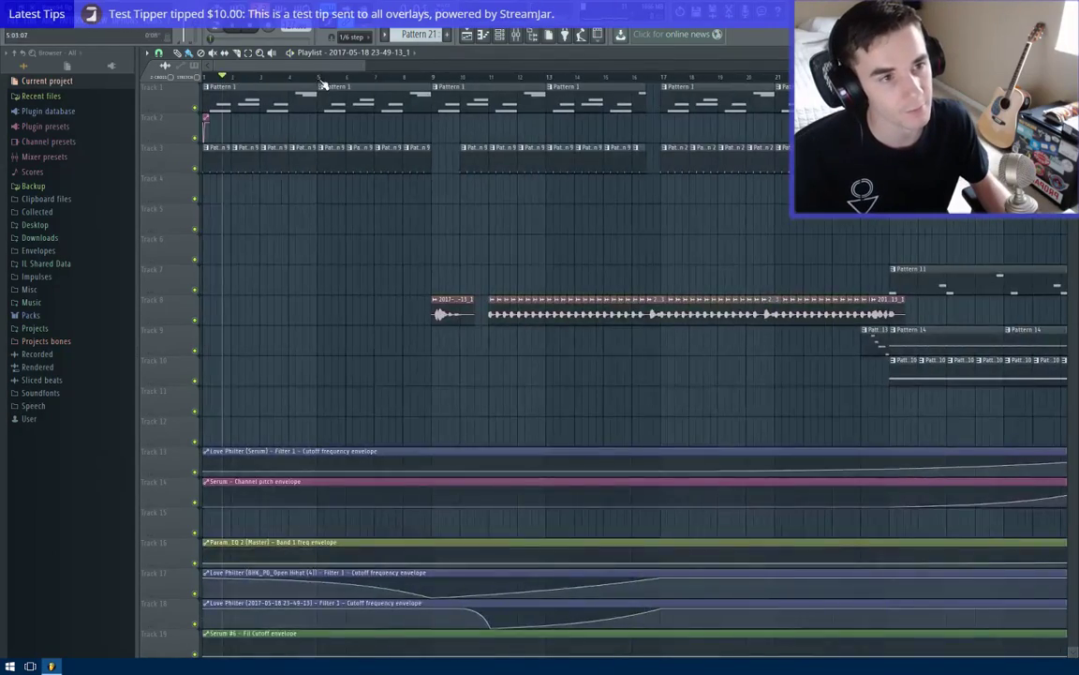
scroll(328, 83, down, 2)
scroll(328, 81, down, 1)
drag(322, 79, 384, 79)
drag(796, 105, 654, 94)
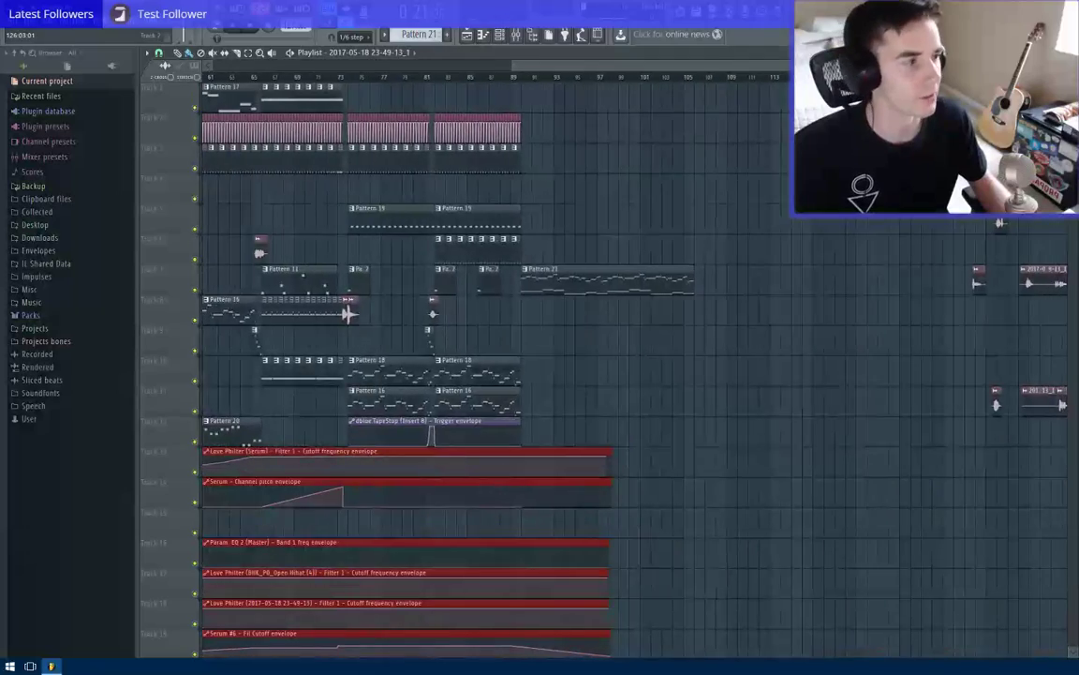
scroll(924, 192, up, 4)
drag(926, 190, 590, 142)
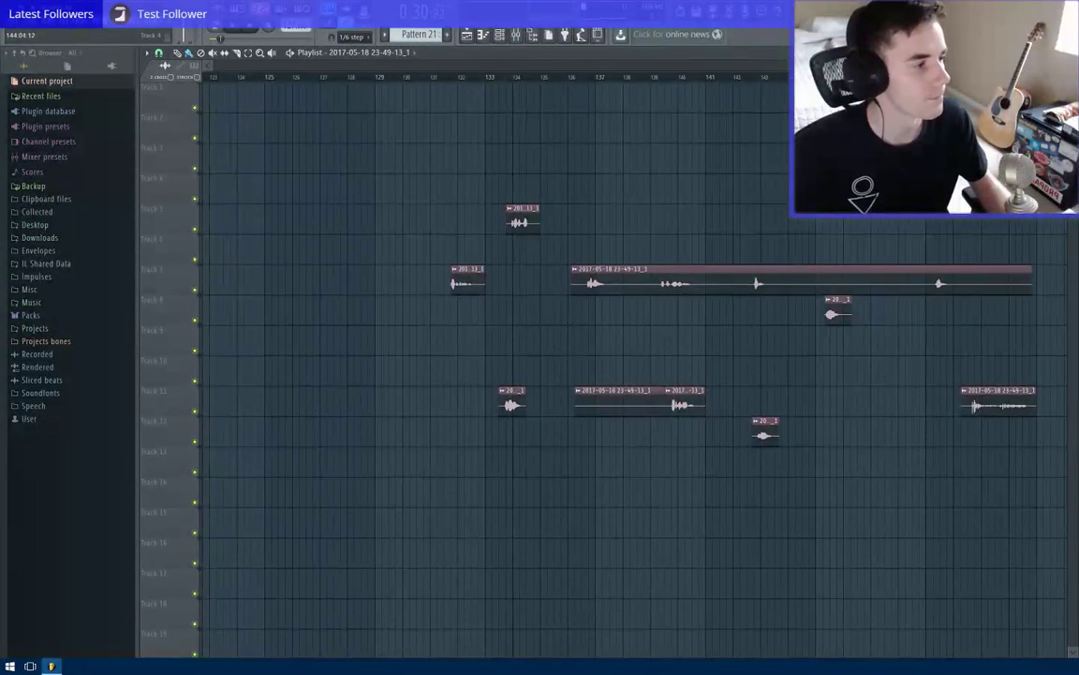
drag(815, 187, 773, 188)
drag(958, 401, 383, 153)
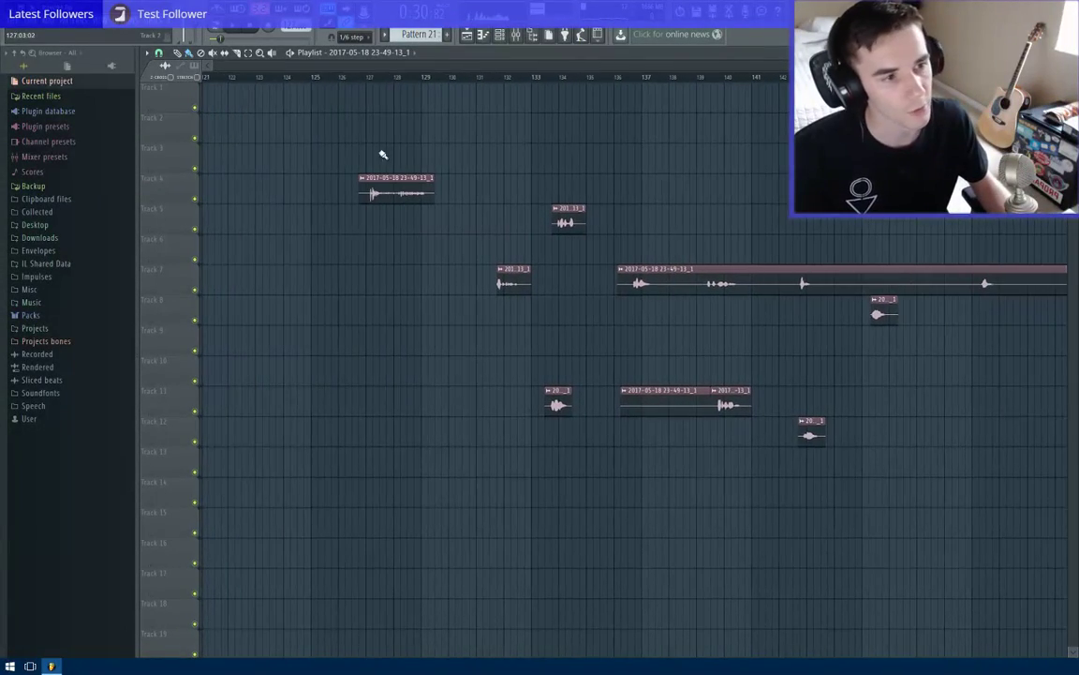
click(365, 82)
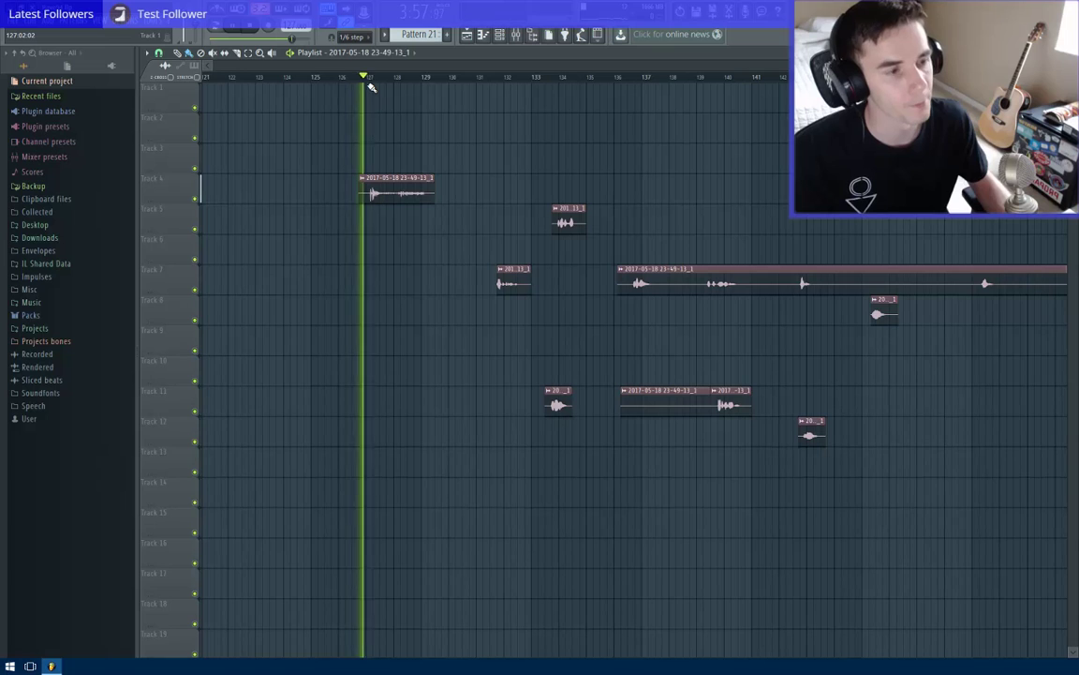
Route the Track 4 clip's audio channel to mixer insert 22 and move the clip to start at 126:06:00.
double_click(405, 185)
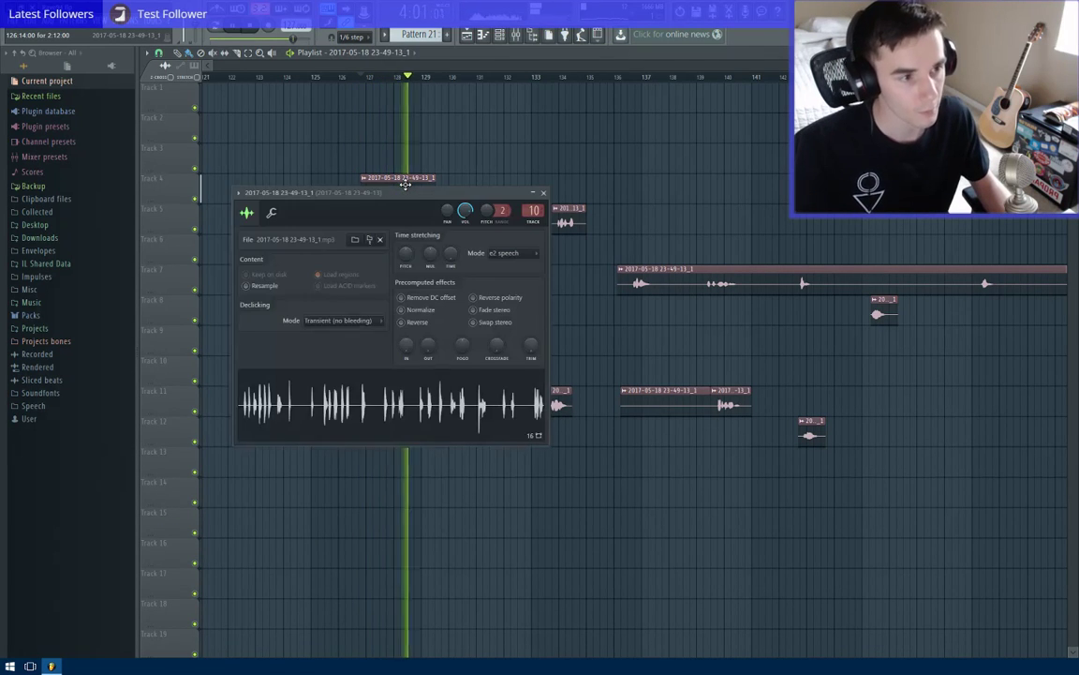
key(ctrl+l)
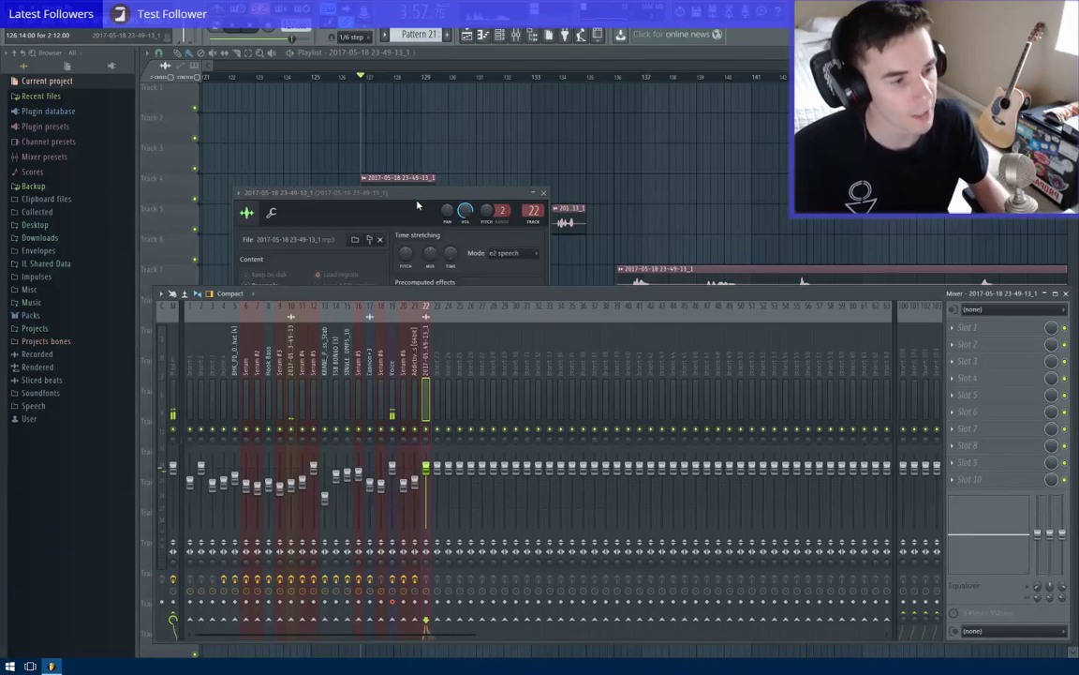
drag(396, 178, 382, 178)
Rename mixer insert 22 to "Coin Drop".
key(Tab)
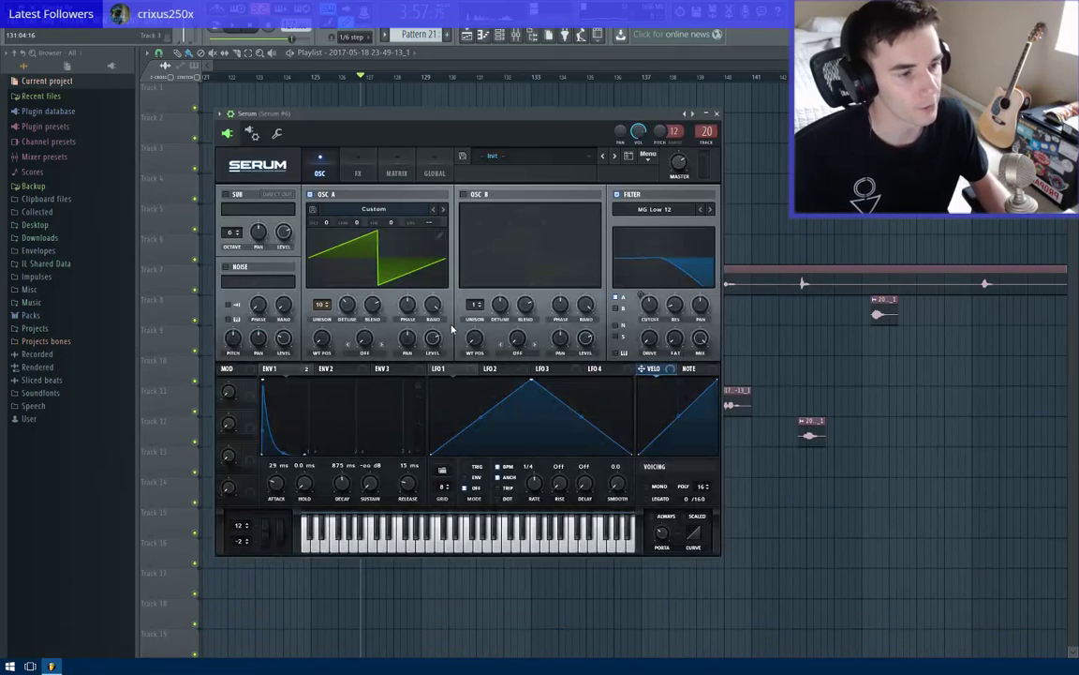
click(717, 114)
key(F9)
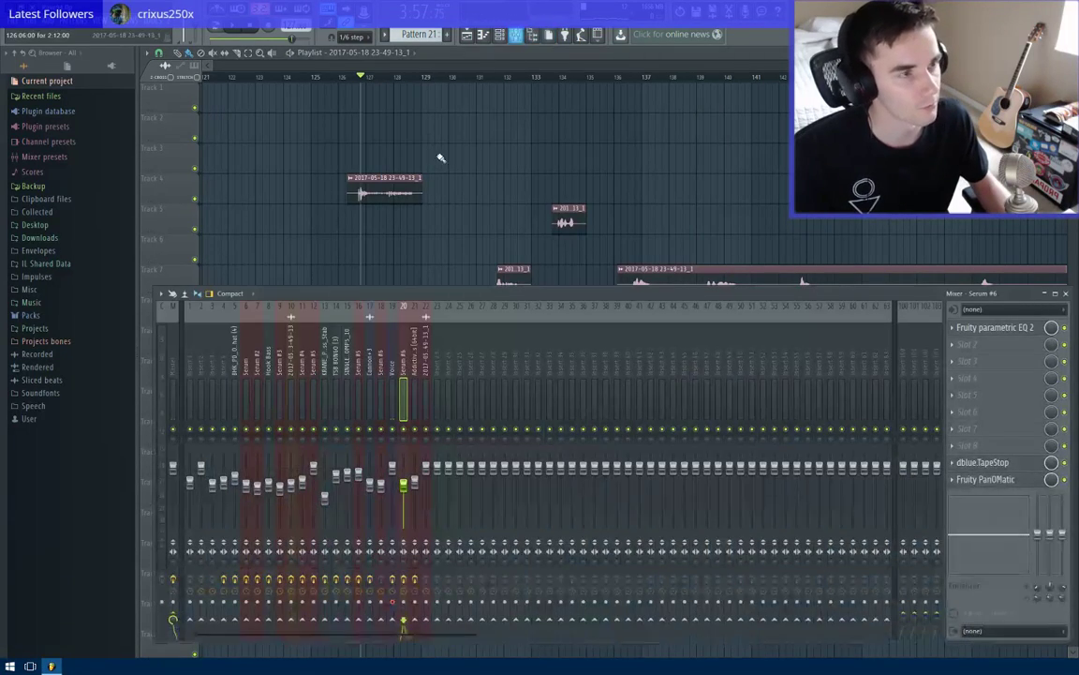
click(427, 366)
double_click(431, 365)
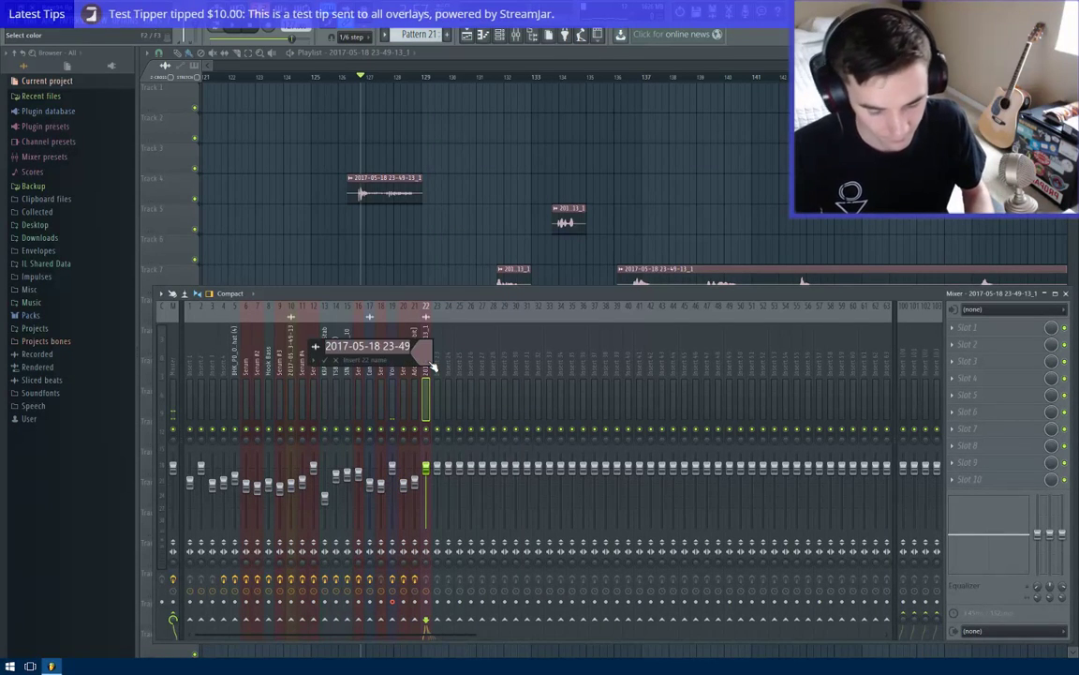
text(Coin Drop)
key(Return)
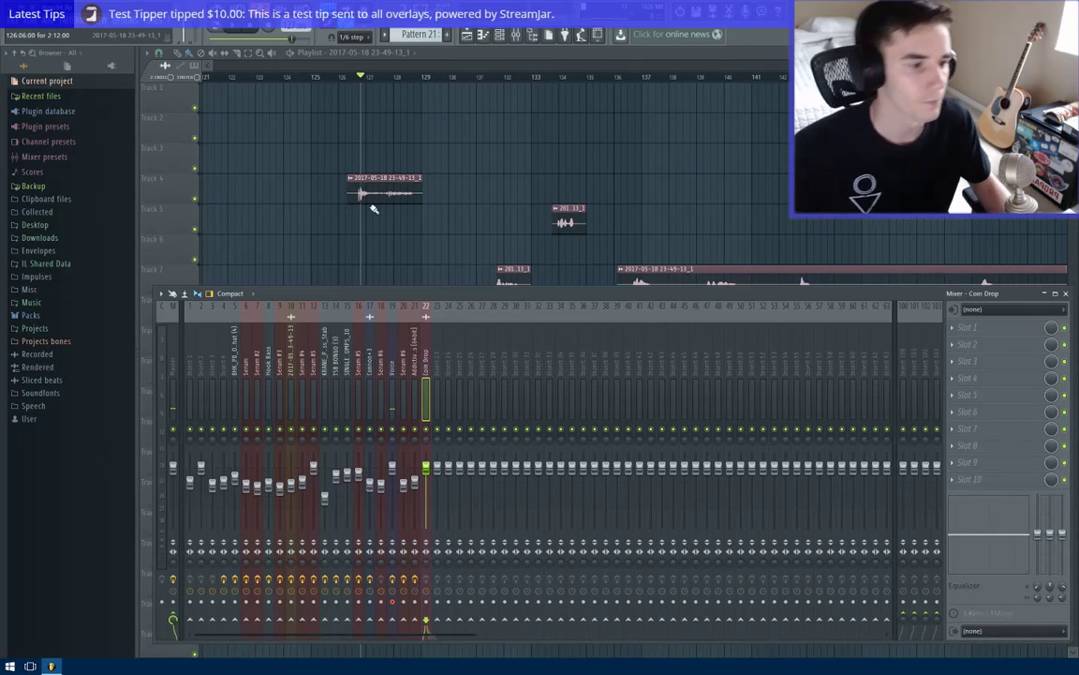
Add Fruity Reeverb 2 to the first effect slot of the Coin Drop insert and adjust its reverb settings.
click(955, 328)
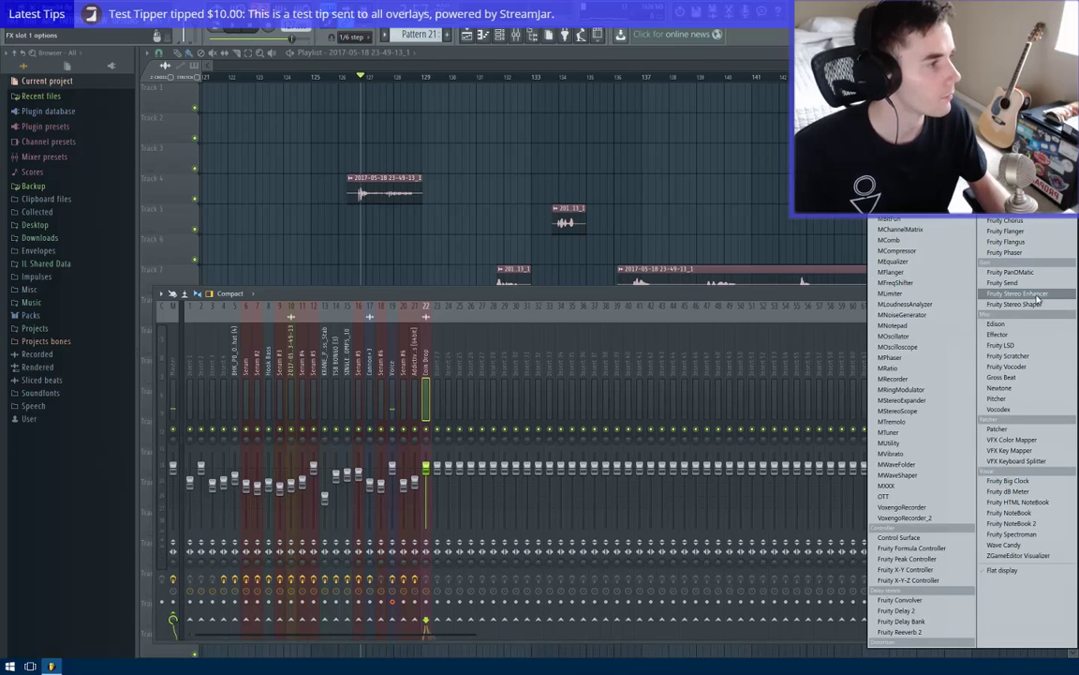
click(933, 632)
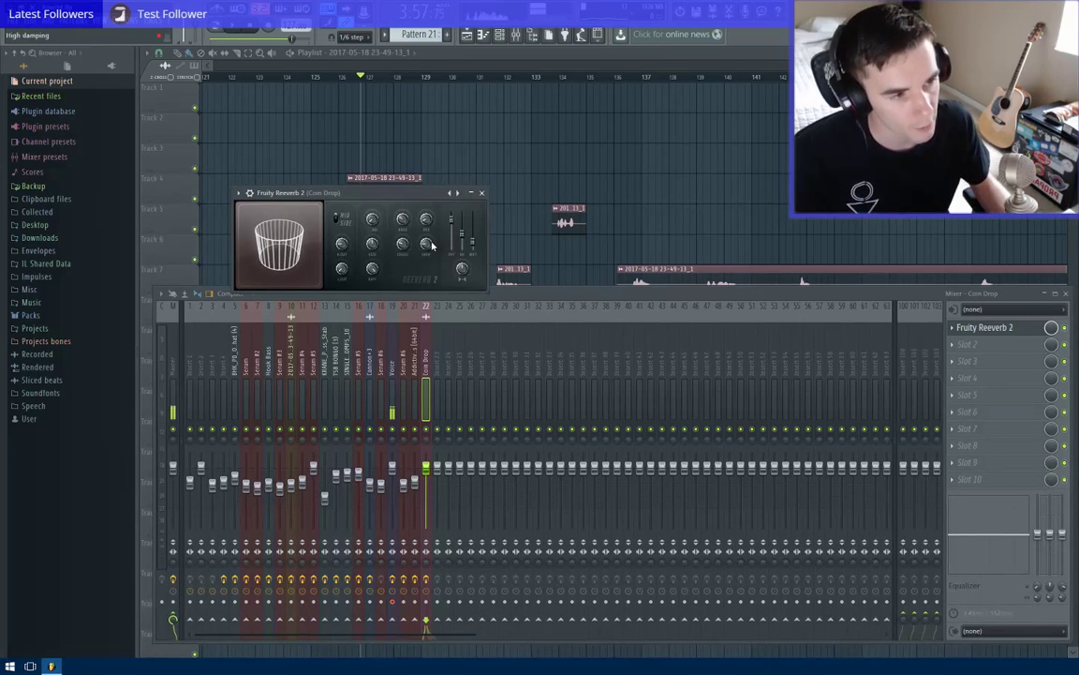
click(484, 192)
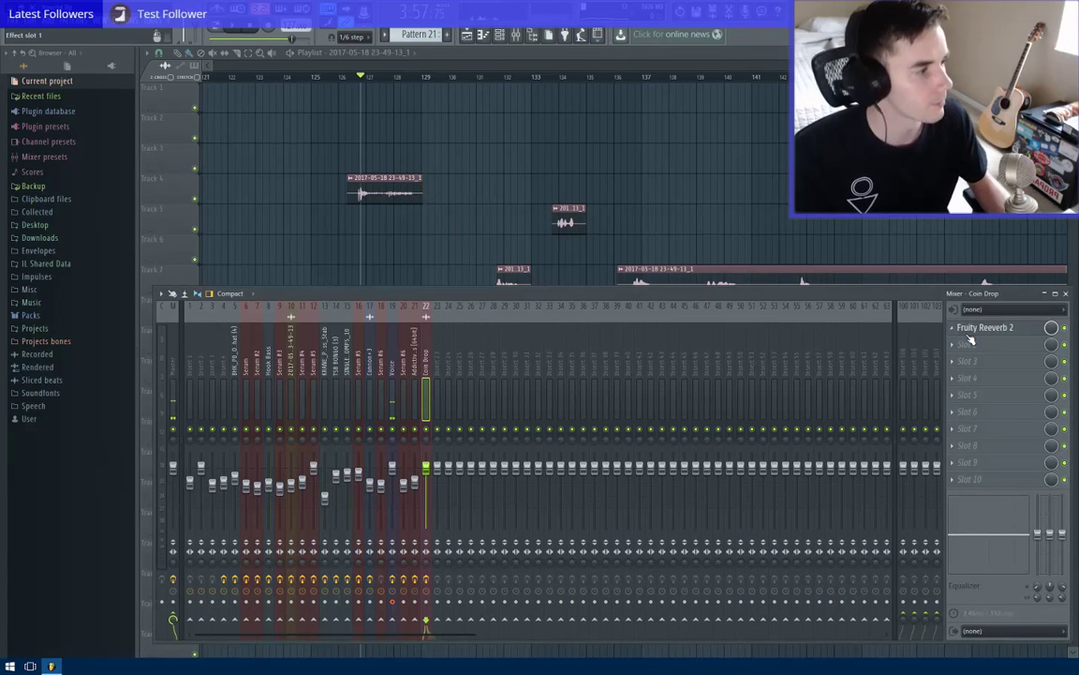
click(974, 329)
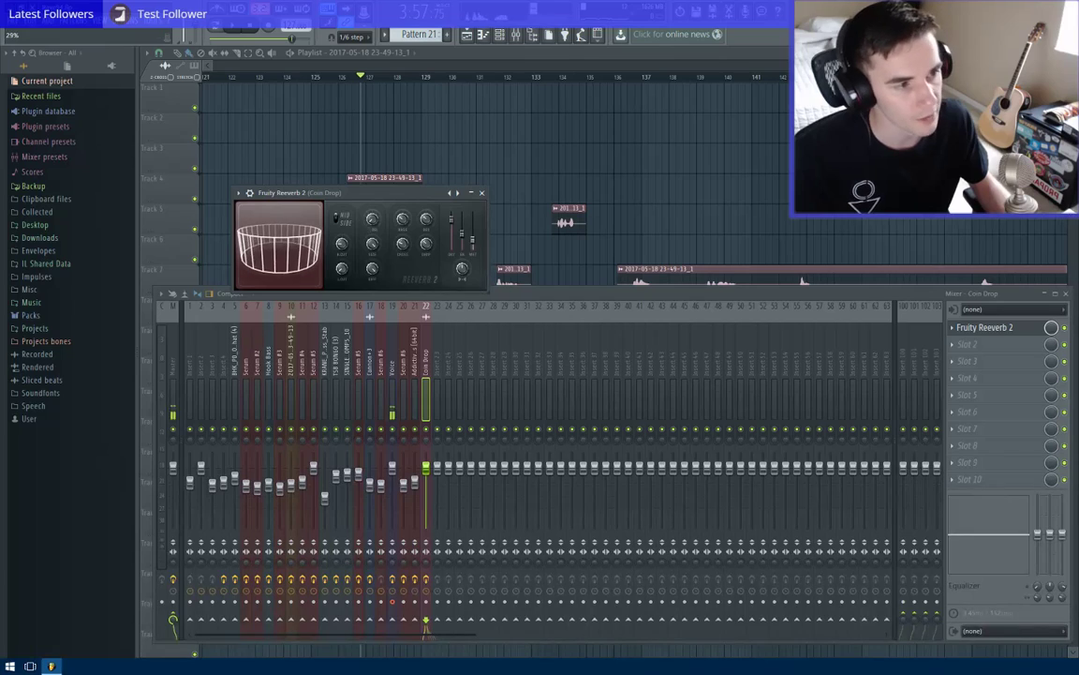
click(481, 193)
key(F9)
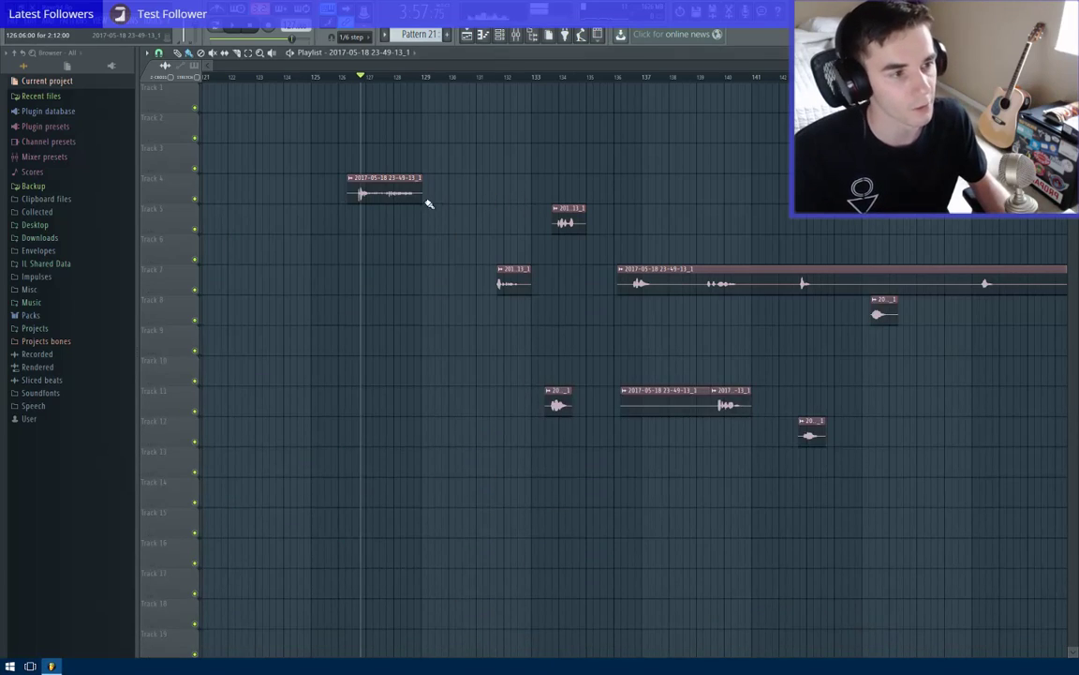
Move the coin drop clip to Track 8 just before bar 90, shift Pattern 21 to bar 91, and play the transition.
scroll(381, 193, down, 3)
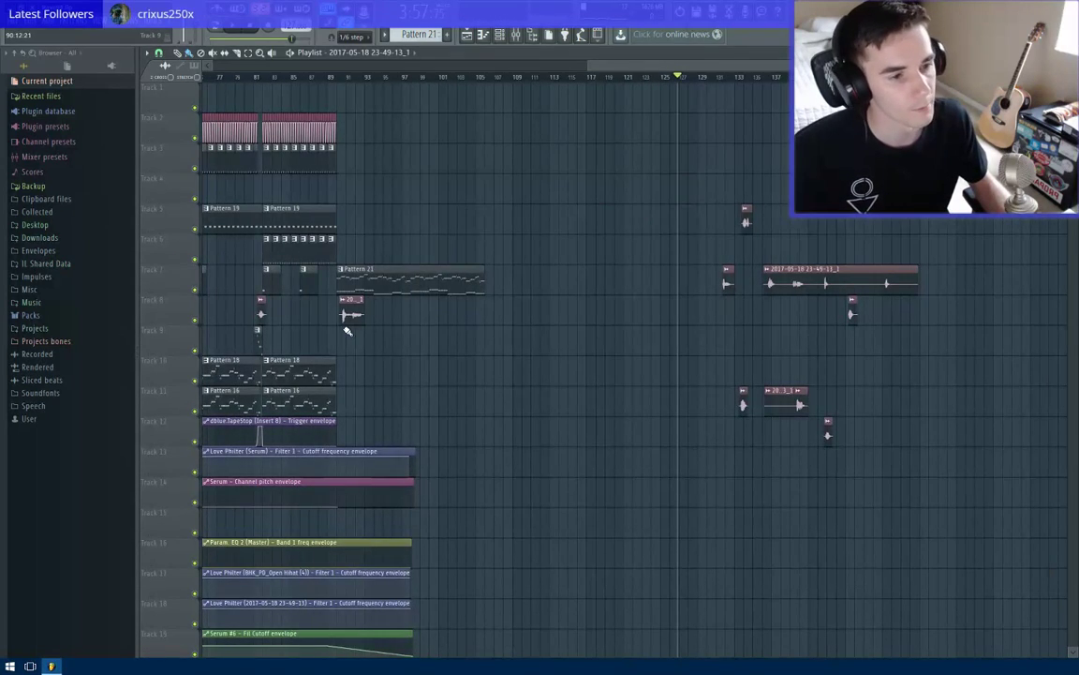
scroll(530, 378, up, 4)
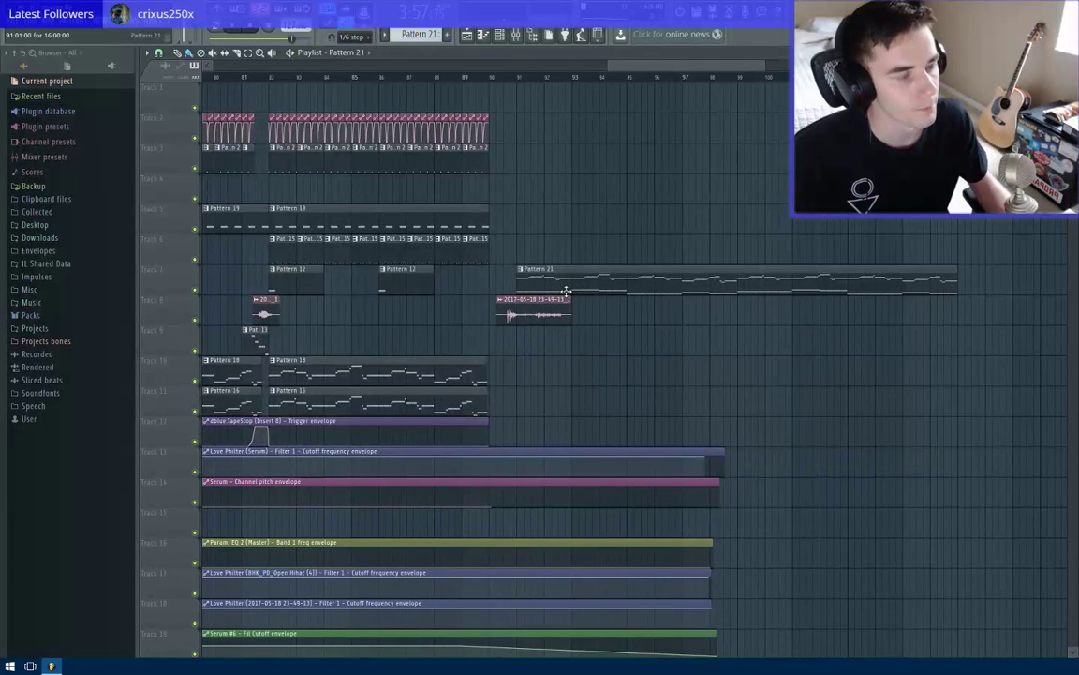
scroll(566, 293, up, 2)
scroll(489, 328, up, 2)
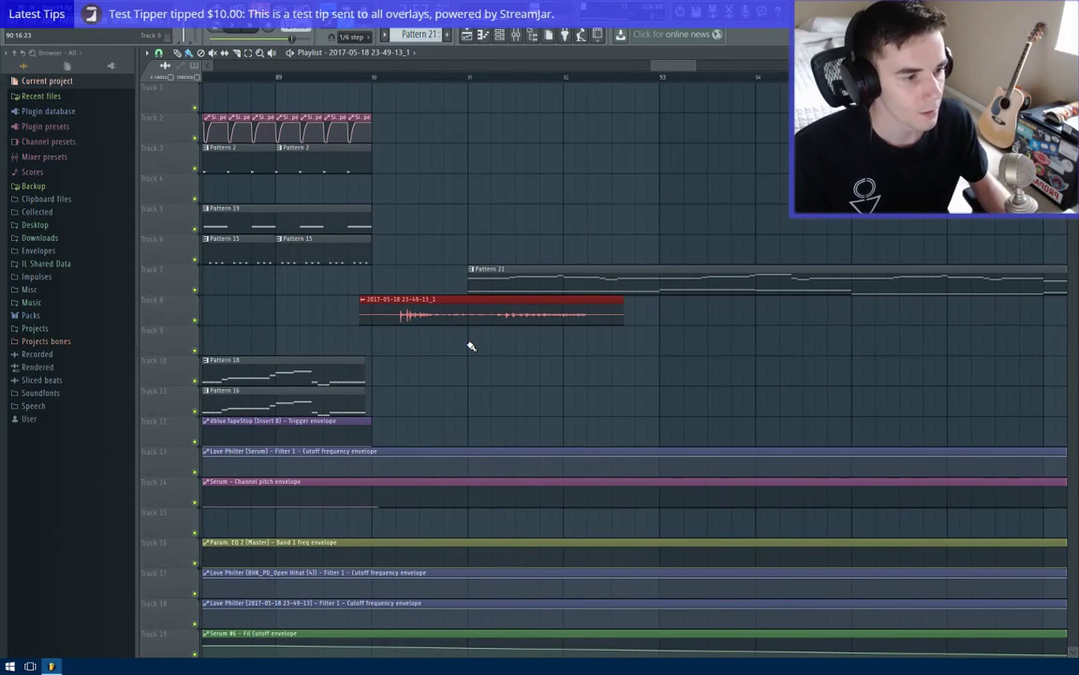
key(space)
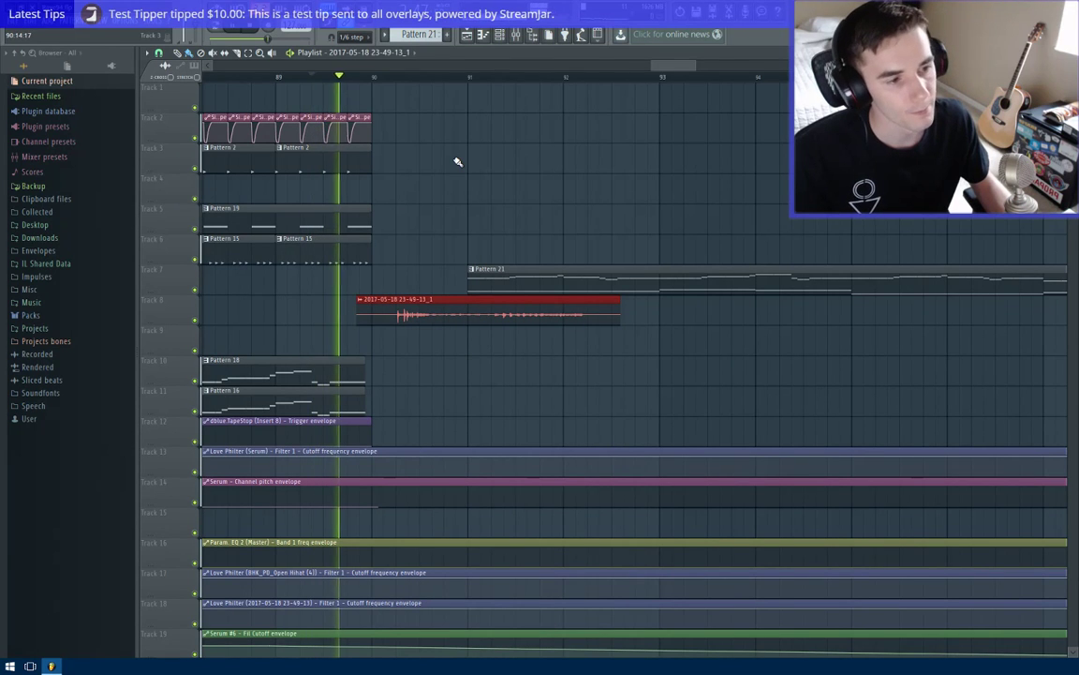
Stop playback and move Pattern 21 on Track 7 to start at 90:10:00.
scroll(478, 299, down, 2)
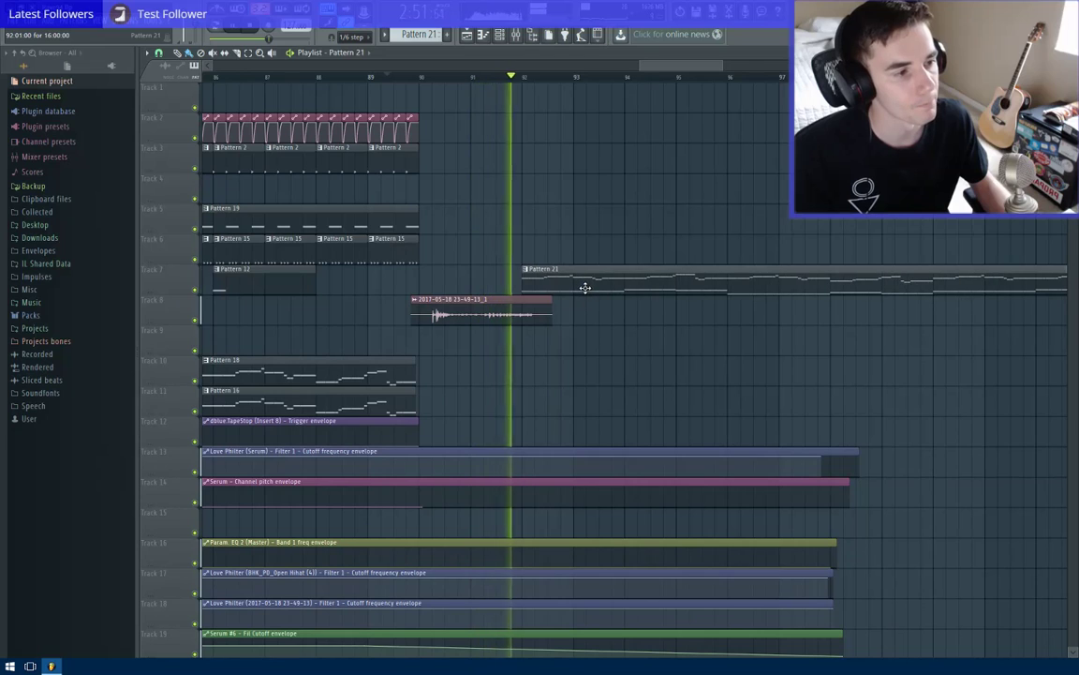
key(space)
drag(587, 289, 516, 287)
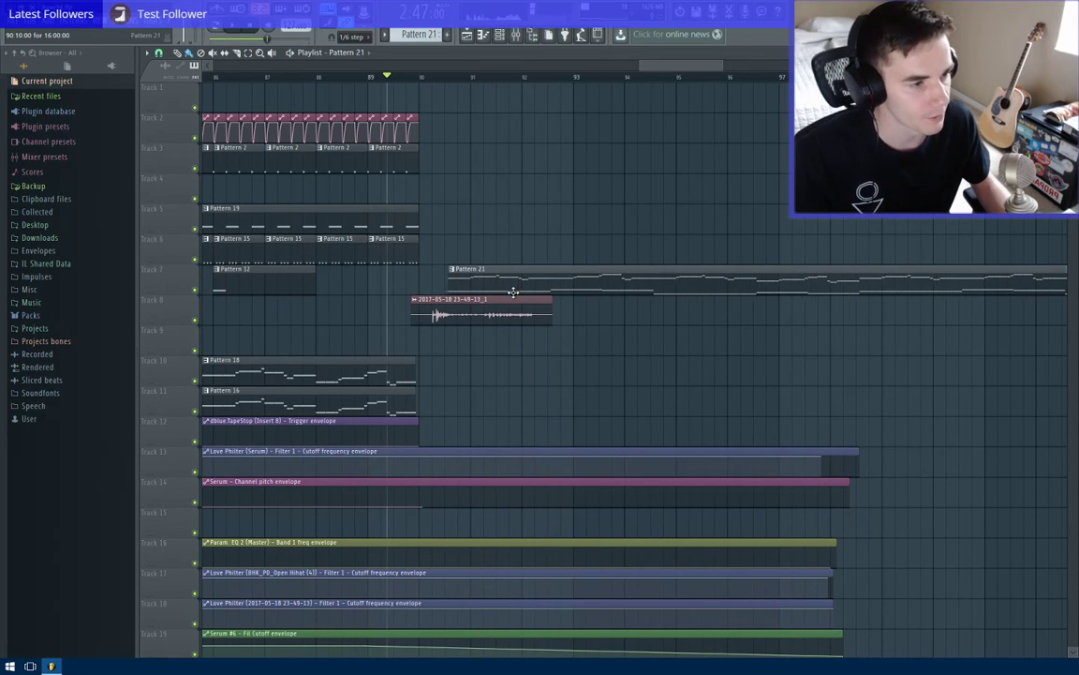
Add Fruity Love Philter to effect slot 7 of the Addictive Keys mixer insert.
scroll(515, 300, down, 2)
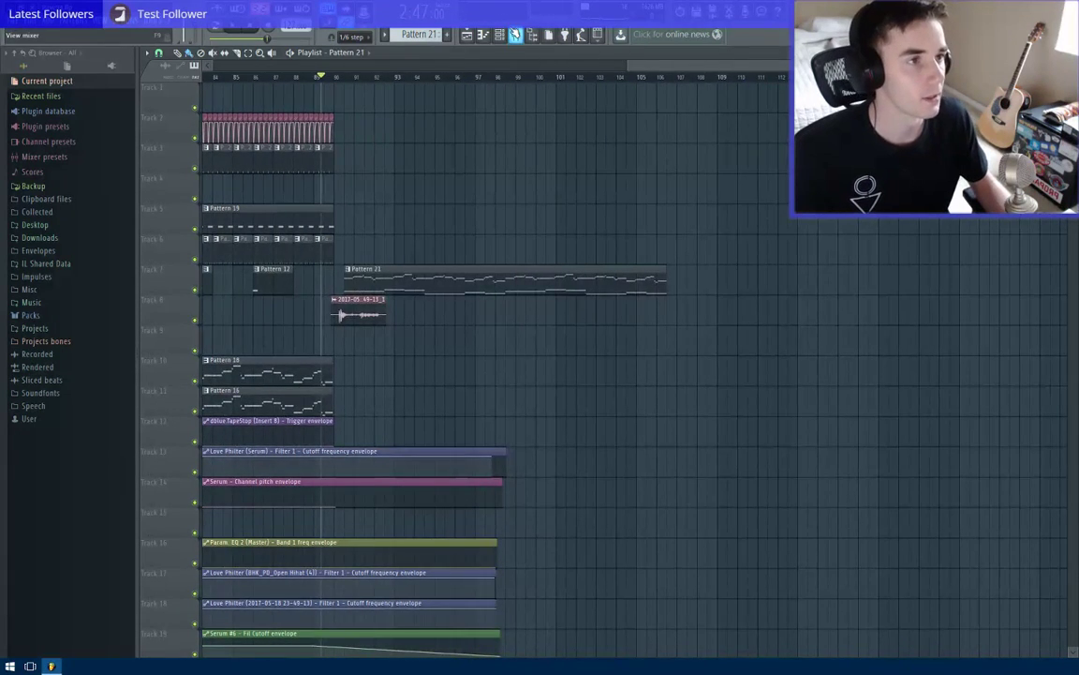
click(516, 35)
click(415, 370)
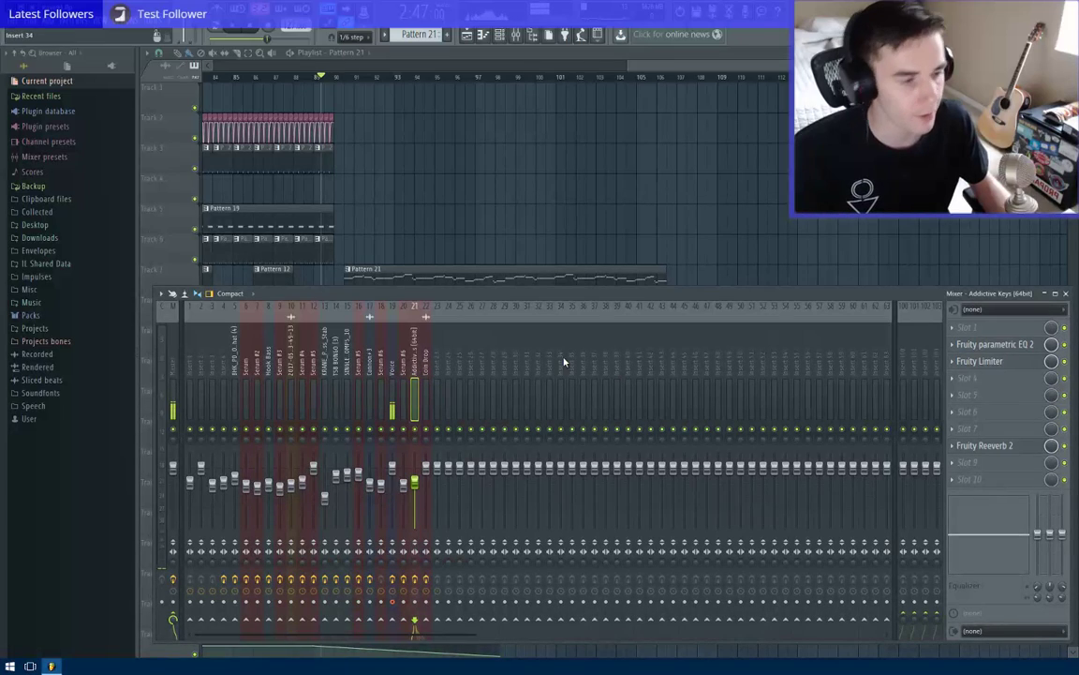
click(956, 430)
click(1016, 173)
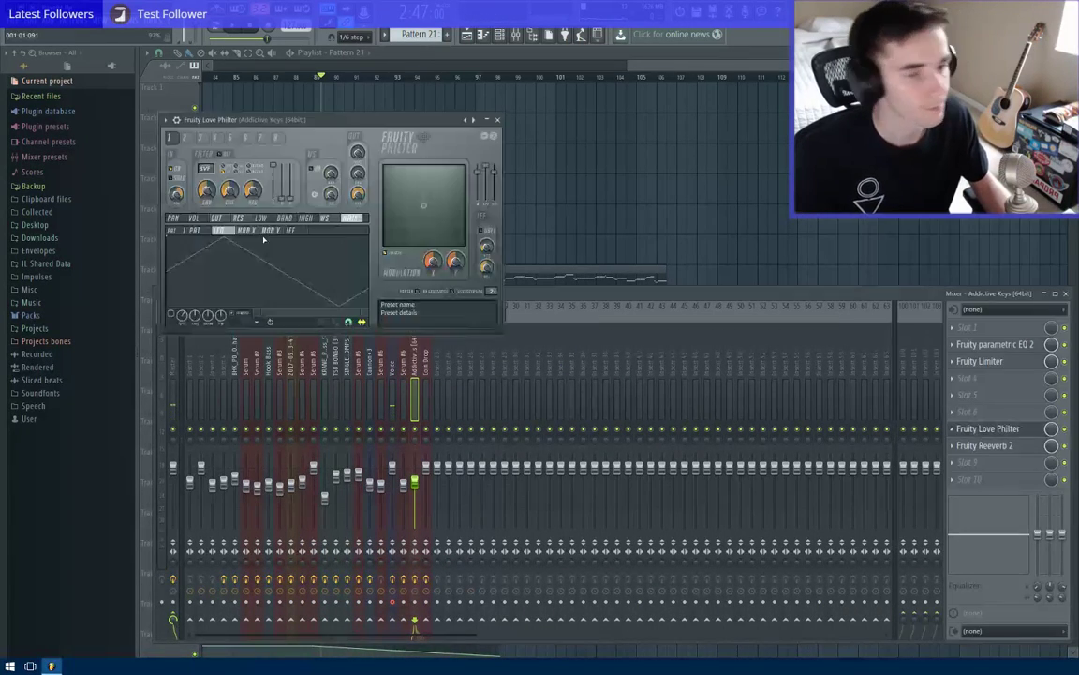
Create an automation clip for the Filter 1 cutoff frequency of Fruity Love Philter and close the plugin.
right_click(237, 192)
click(282, 265)
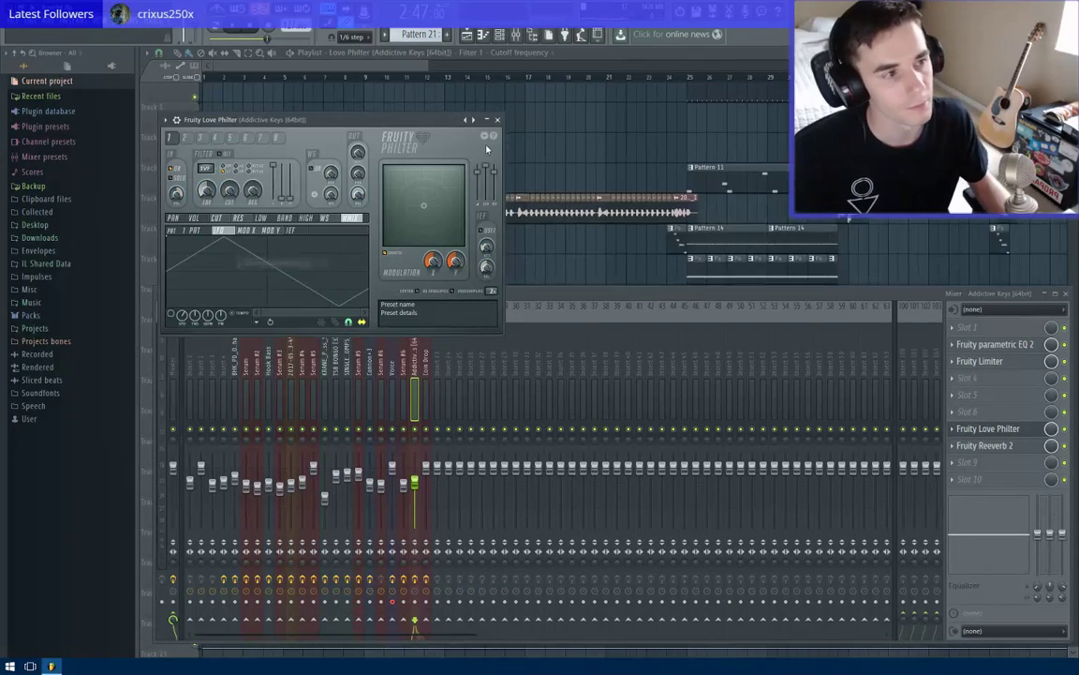
click(497, 119)
Enlarge the Addictive Keys cutoff frequency envelope on Track 22 and add a zero-level point where Pattern 21 starts.
ctrl+right_click(400, 127)
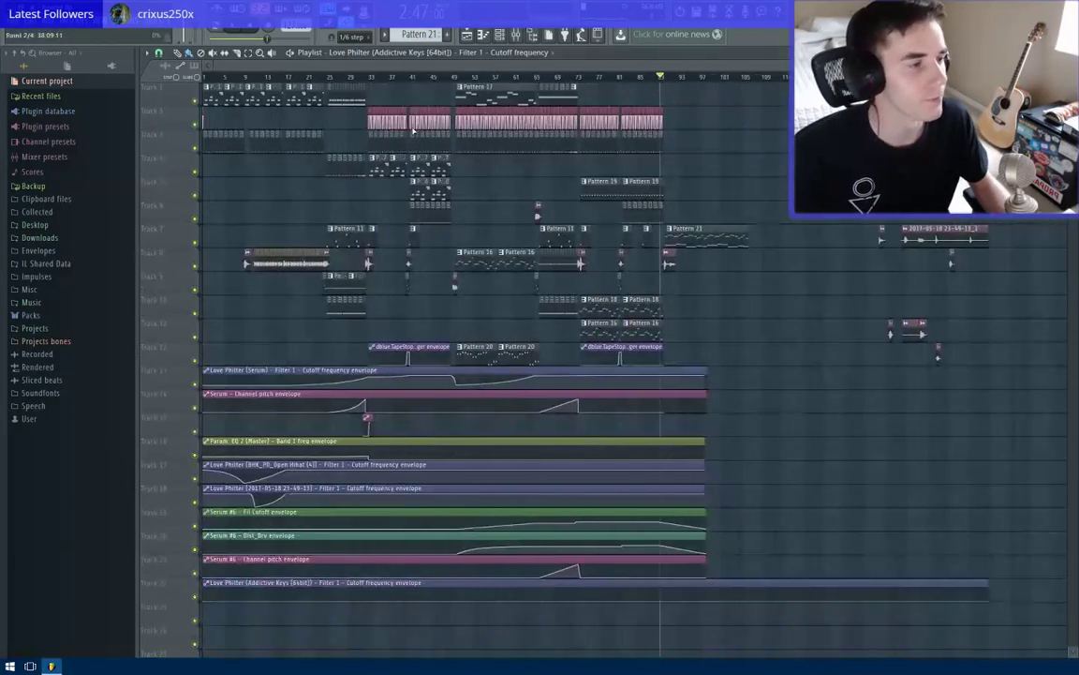
scroll(700, 279, up, 5)
scroll(642, 285, down, 5)
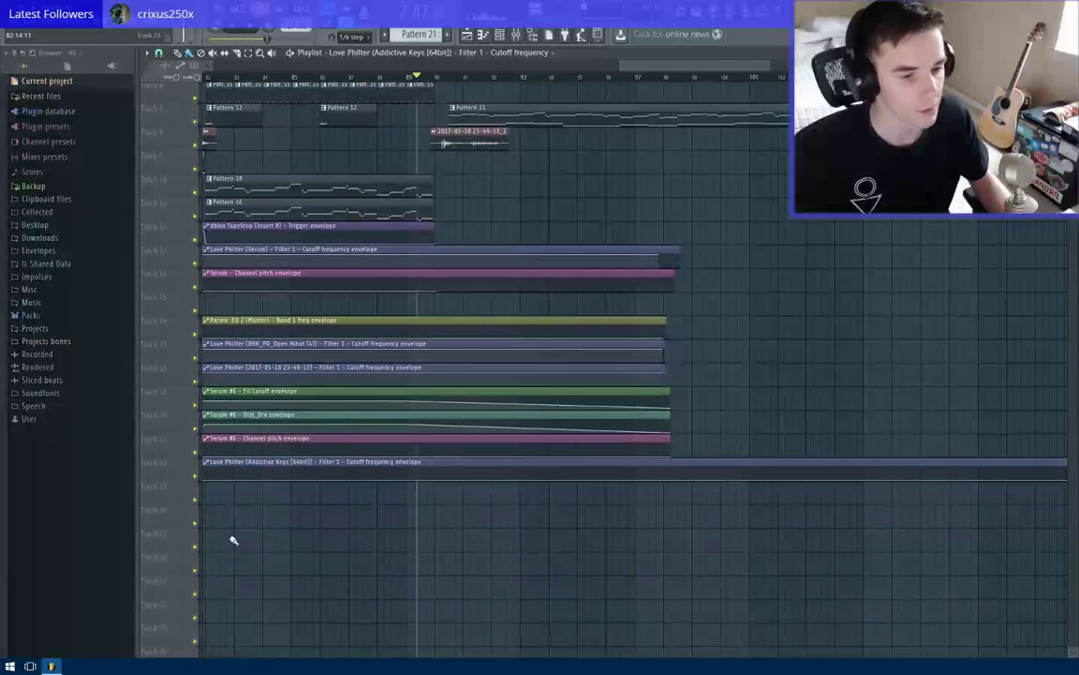
scroll(469, 437, down, 3)
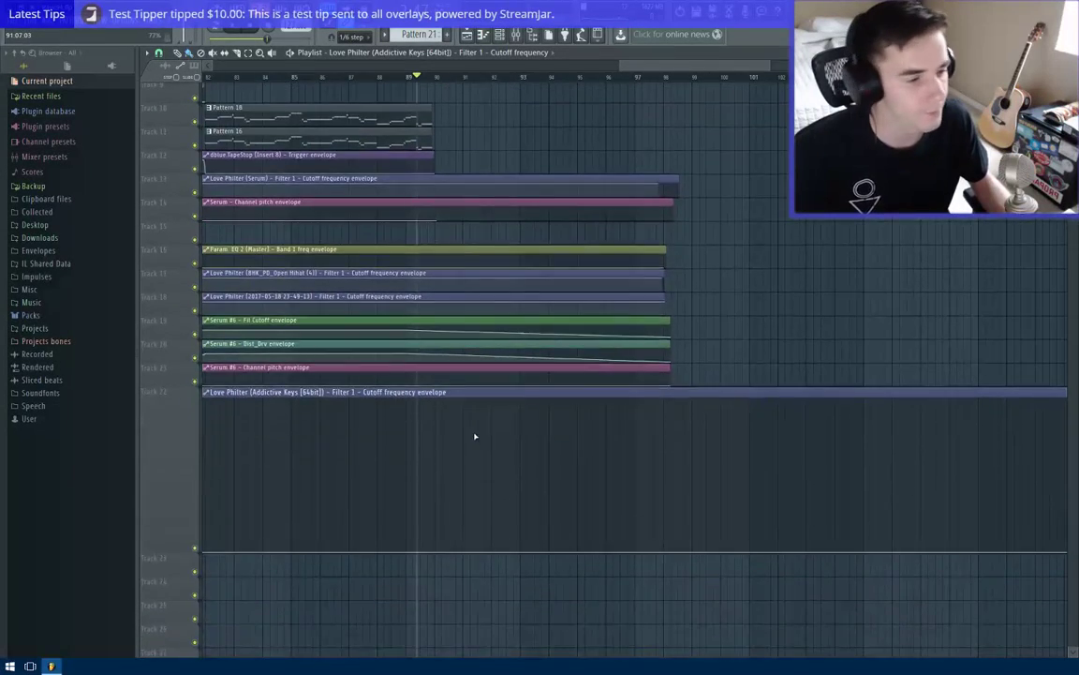
scroll(455, 401, up, 6)
scroll(452, 394, down, 1)
scroll(449, 389, up, 3)
scroll(448, 390, down, 9)
scroll(446, 409, up, 4)
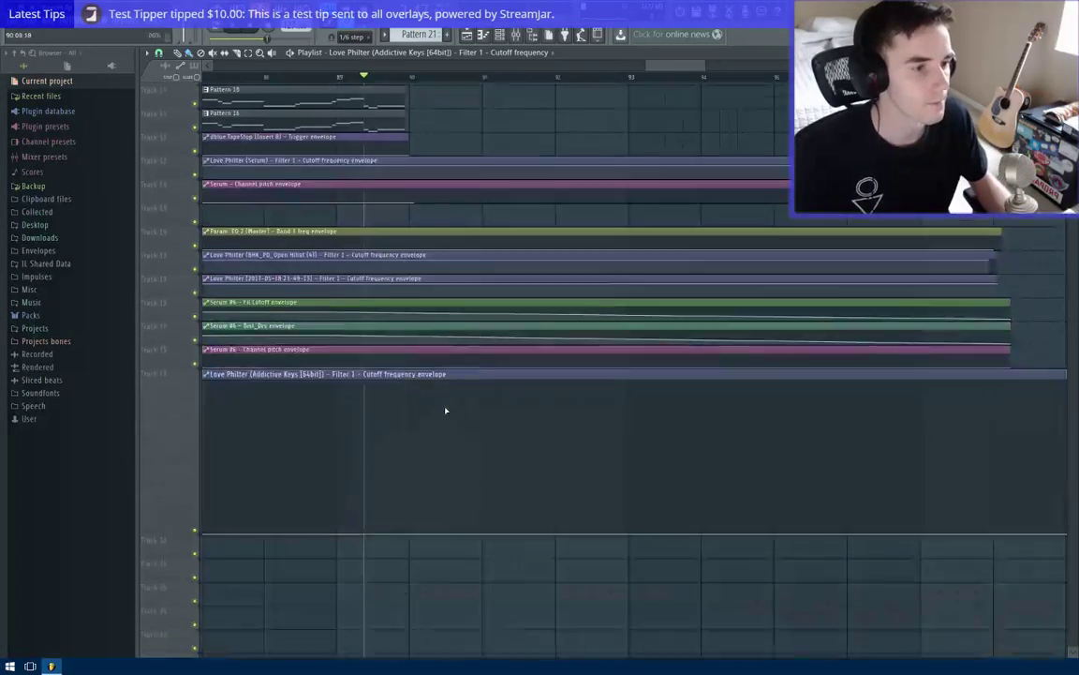
Add a cutoff envelope point at 106:08:00, raise it to the maximum at Pattern 21's end, and bow the rising segment upward.
scroll(459, 534, down, 4)
scroll(563, 445, right, 4)
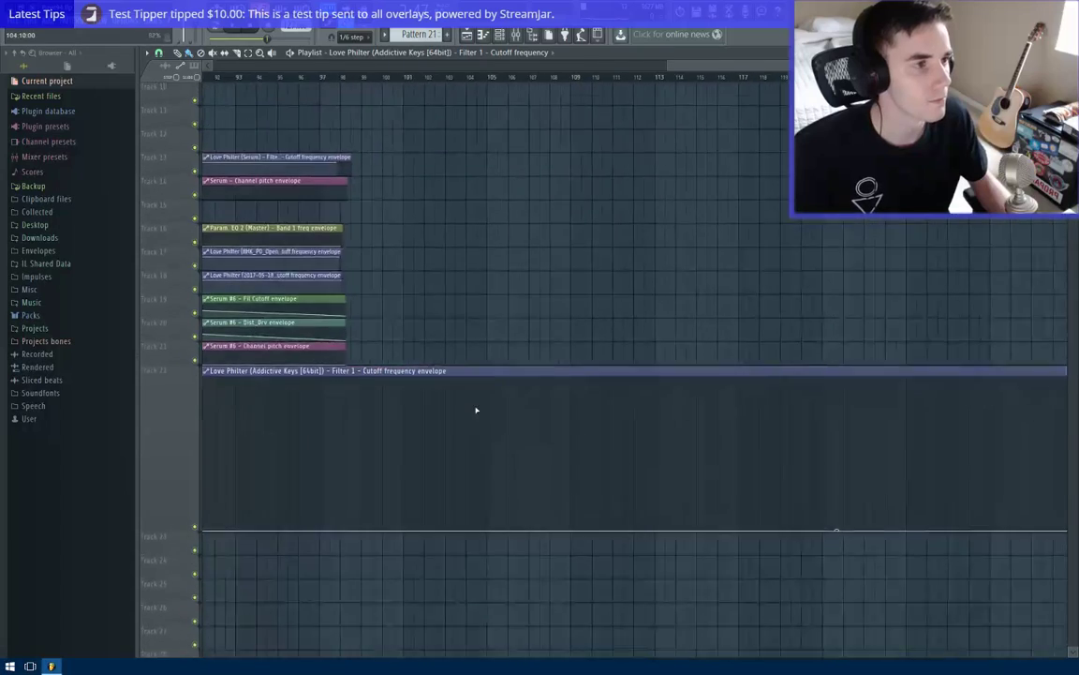
scroll(483, 389, up, 6)
scroll(521, 399, down, 3)
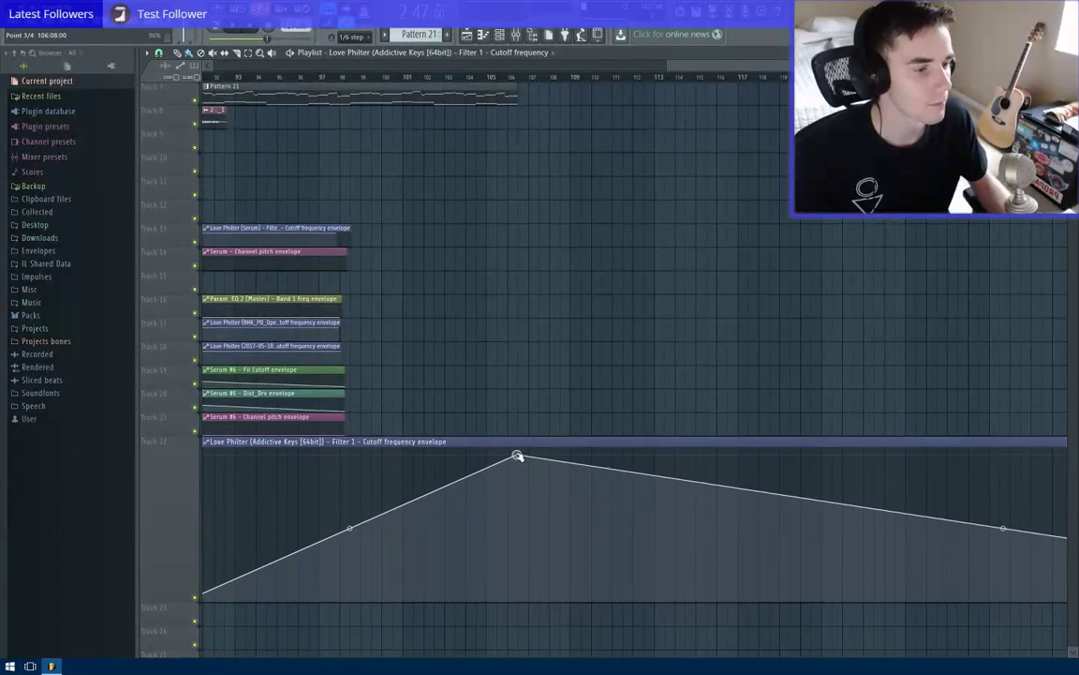
scroll(523, 438, down, 5)
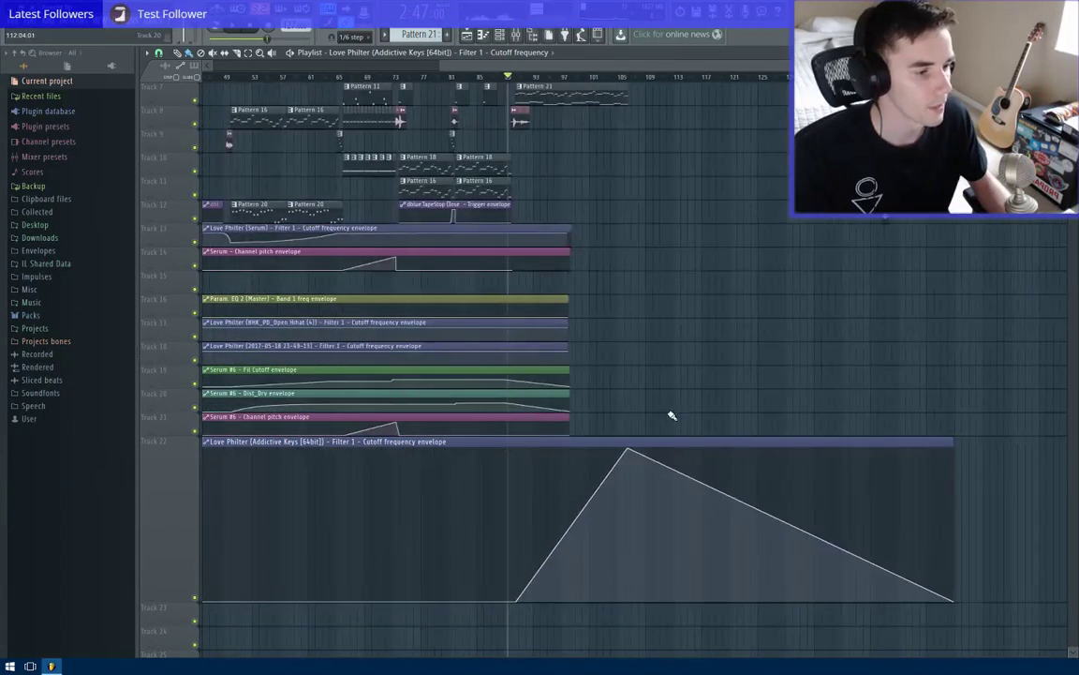
scroll(643, 393, up, 2)
drag(489, 524, 489, 473)
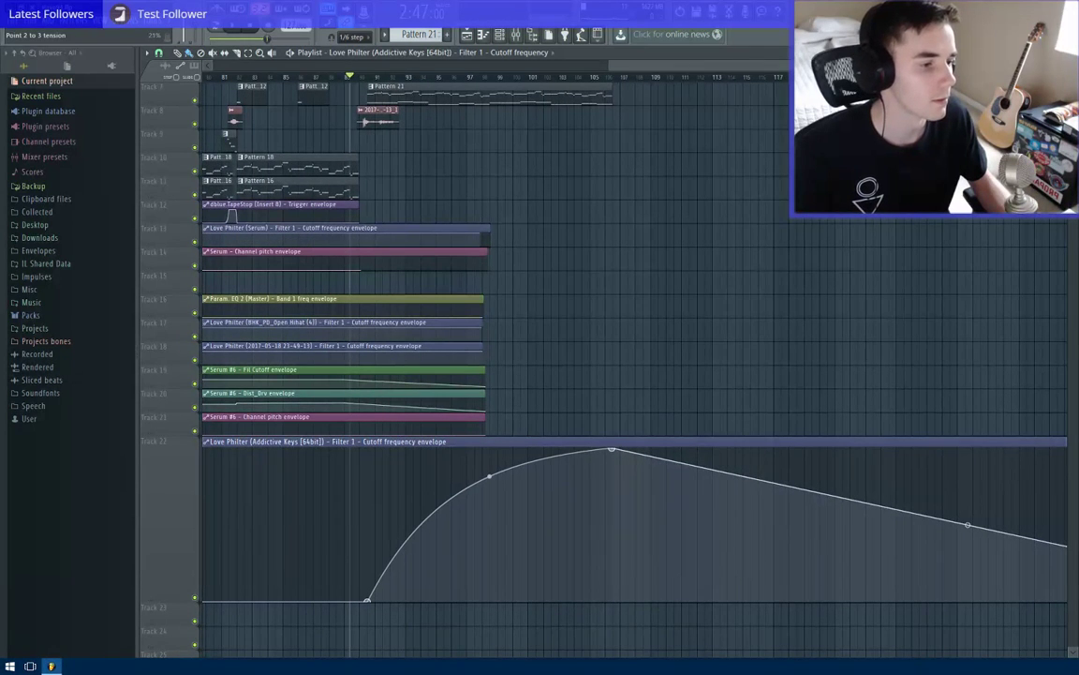
Briefly play the filter automation and return Track 22 to its normal height.
key(space)
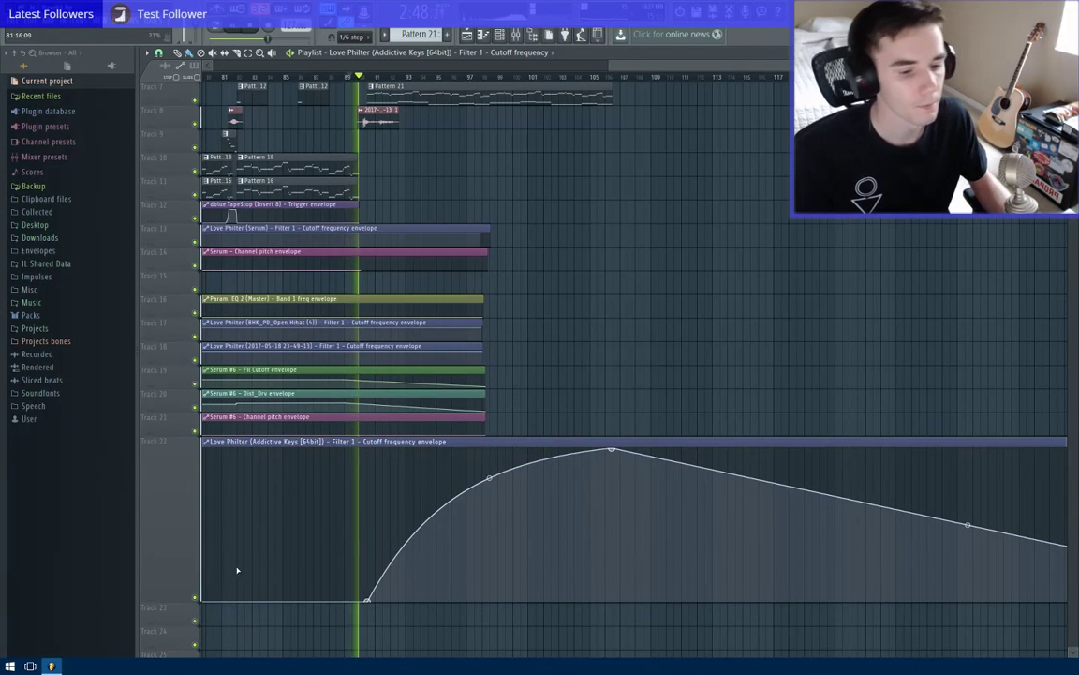
right_click(178, 600)
scroll(531, 300, up, 1)
scroll(394, 290, up, 3)
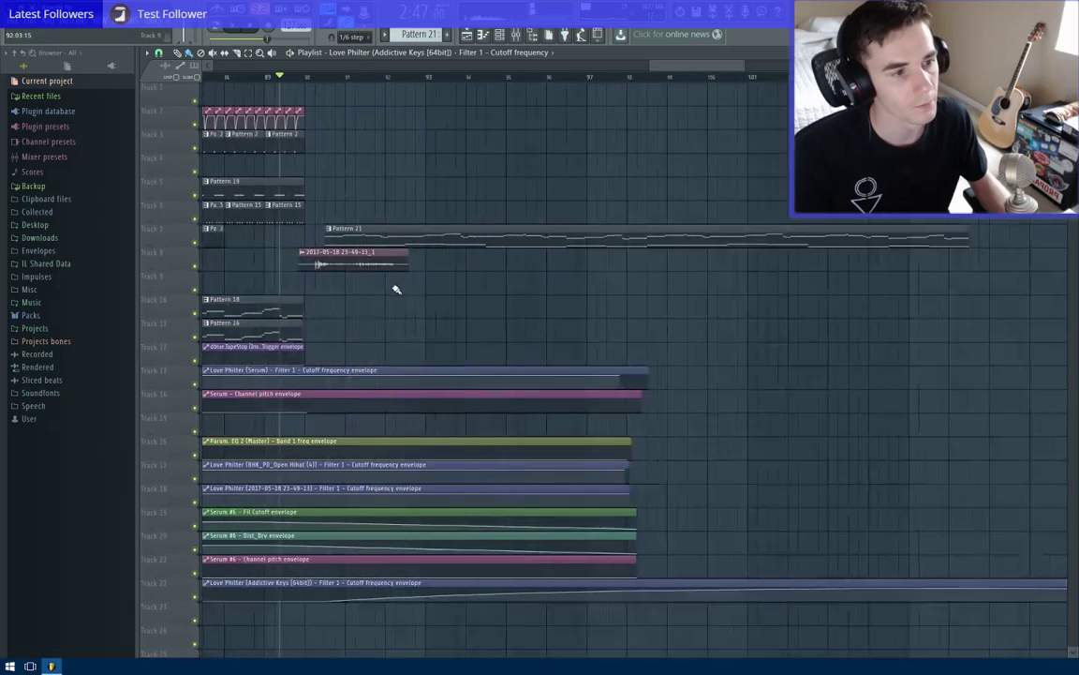
Move the coin drop clip on Track 8 earlier to 89:10:06 so its hit lands on bar 90, and play the transition.
ctrl+scroll(347, 295, up, 3)
ctrl+scroll(342, 298, up, 3)
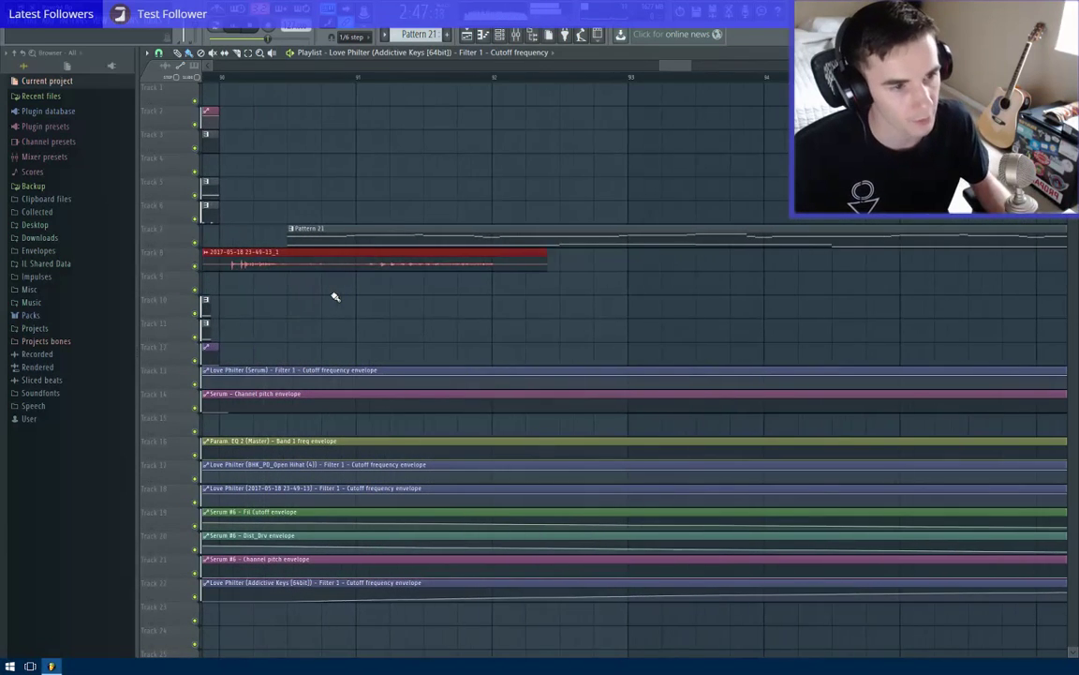
key(space)
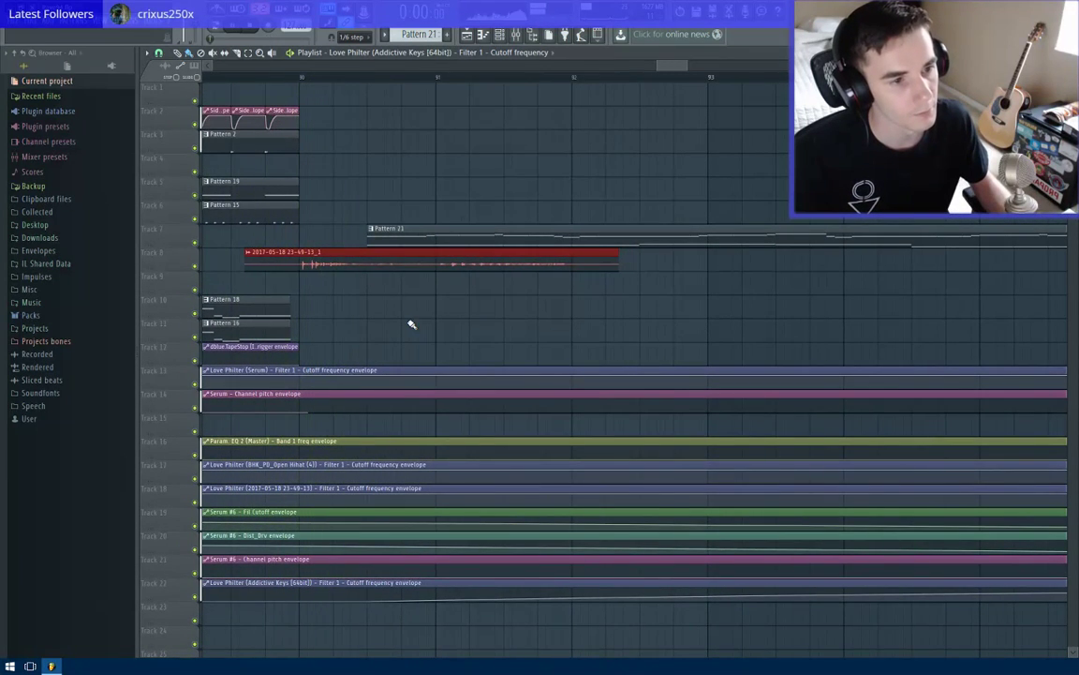
ctrl+scroll(362, 306, down, 2)
key(space)
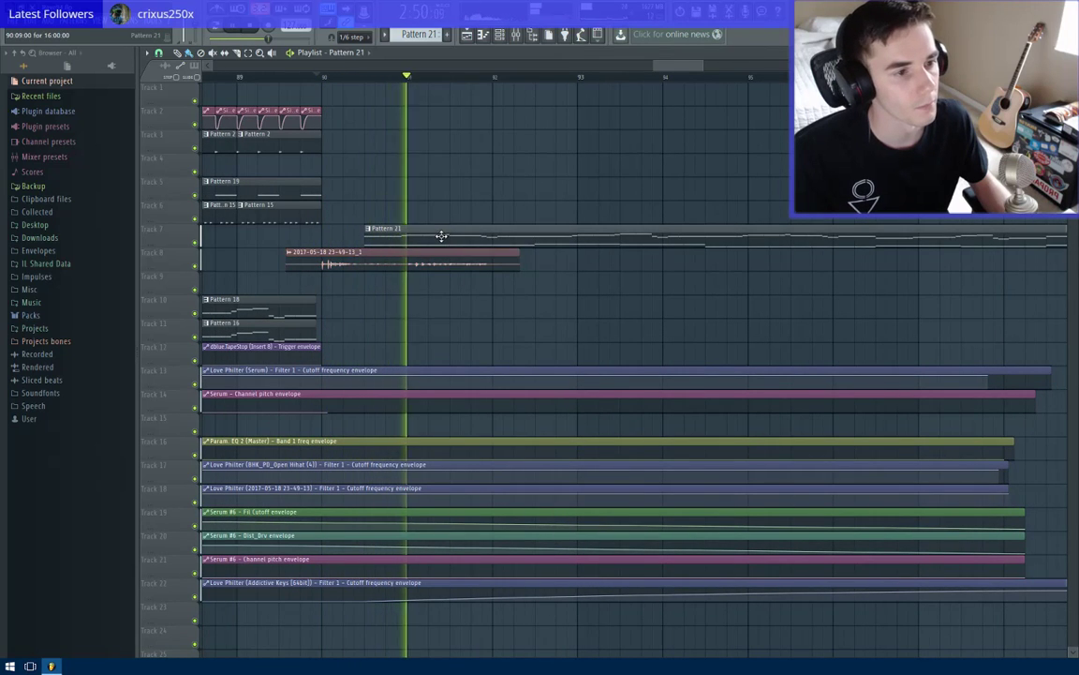
ctrl+scroll(506, 290, down, 3)
key(space)
ctrl+scroll(539, 296, down, 2)
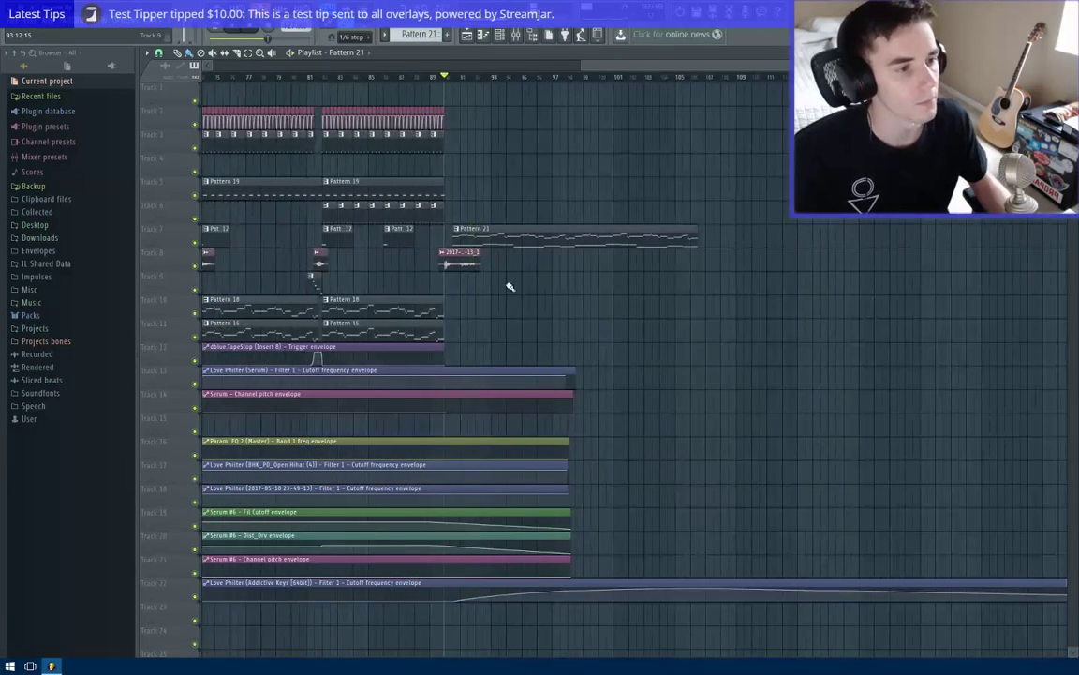
ctrl+scroll(492, 296, up, 2)
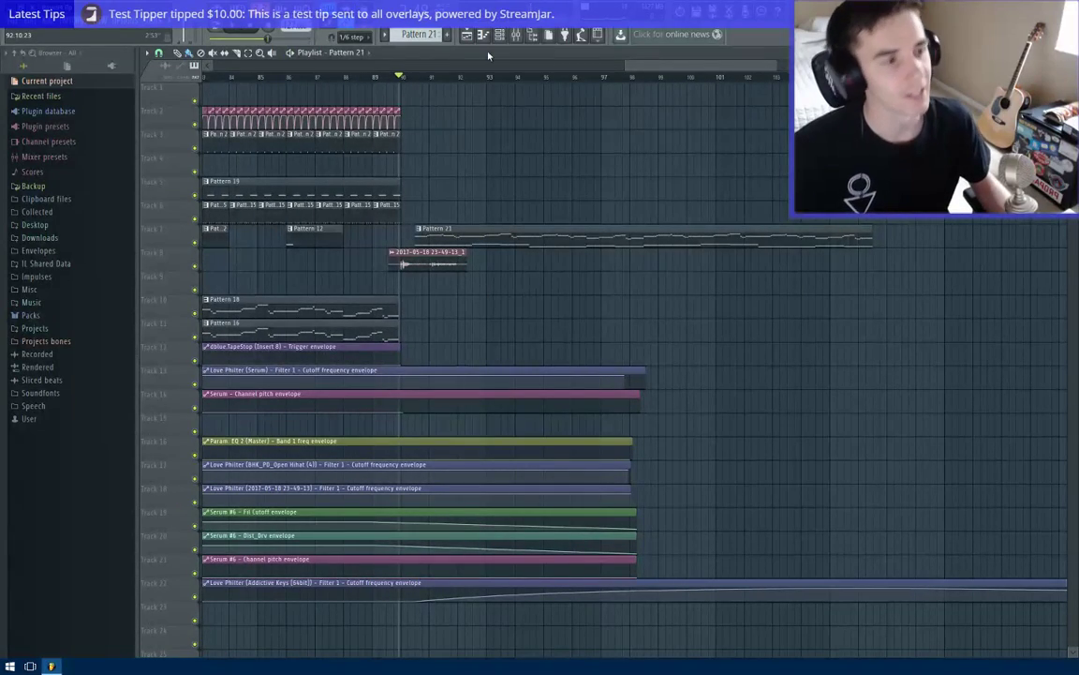
Add Fruity parametric EQ 2 to slot 1 of the Coin Drop insert and set band 1 to -18 dB at about 45 Hz.
click(518, 38)
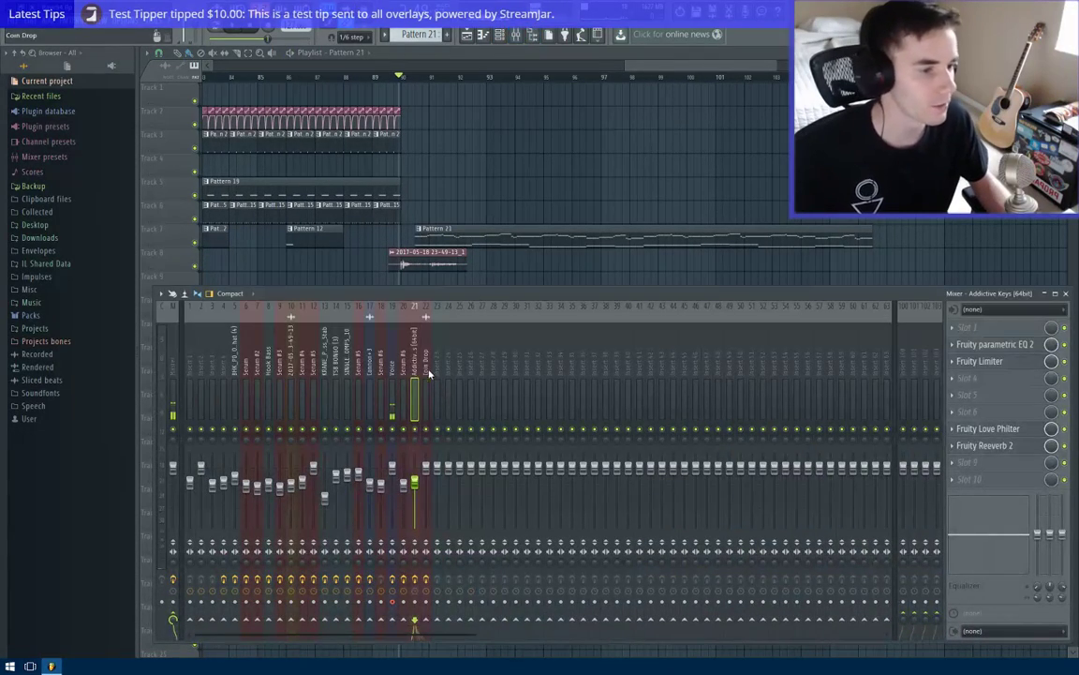
click(427, 373)
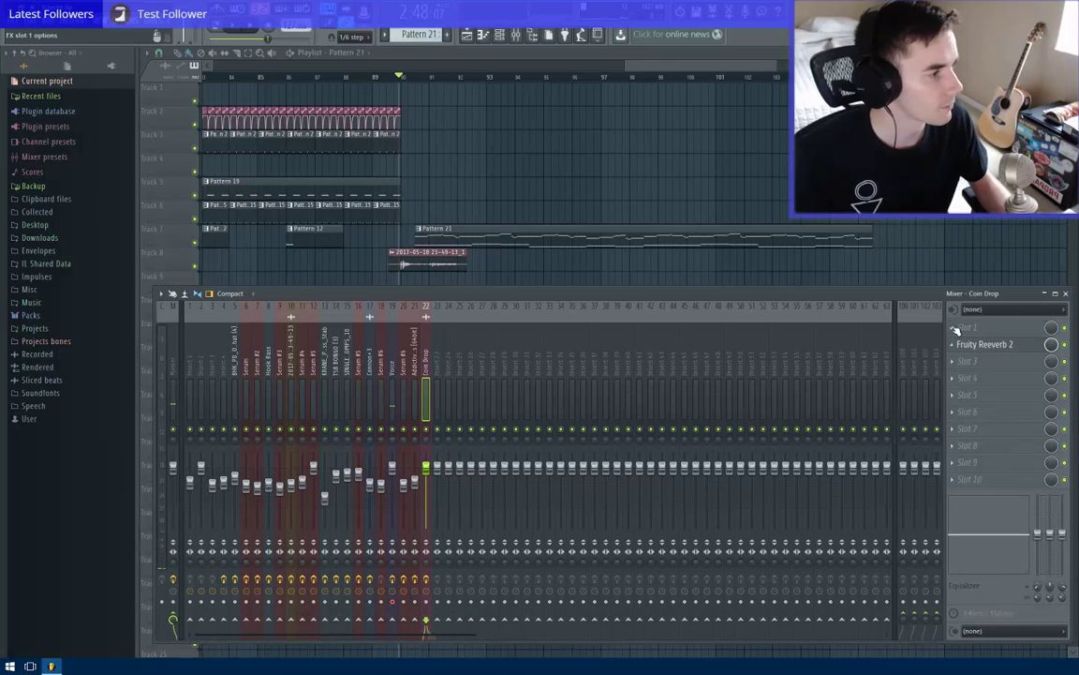
click(953, 328)
click(1029, 243)
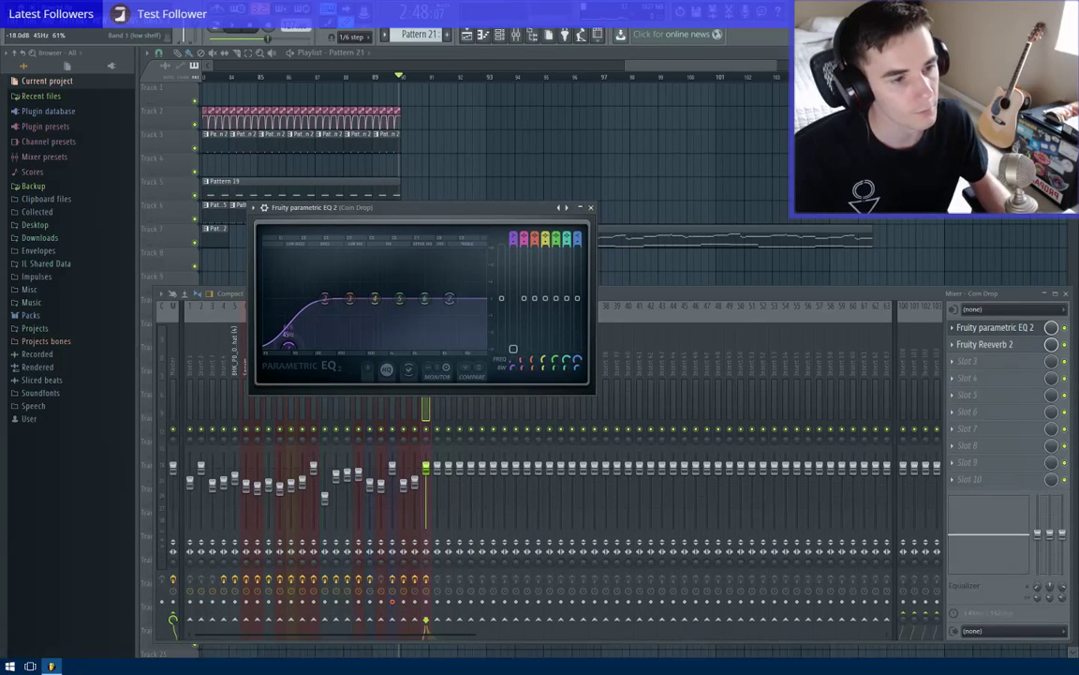
click(590, 207)
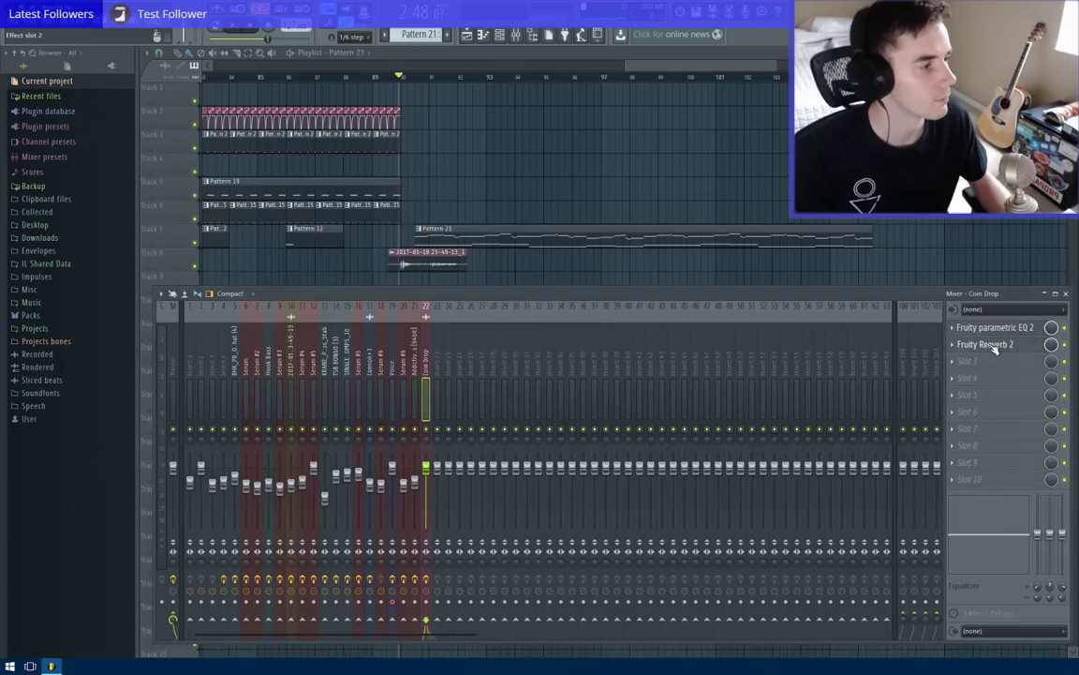
Create an automation clip for the wet level of the Coin Drop insert's Fruity Reeverb 2.
click(991, 345)
right_click(474, 245)
click(507, 320)
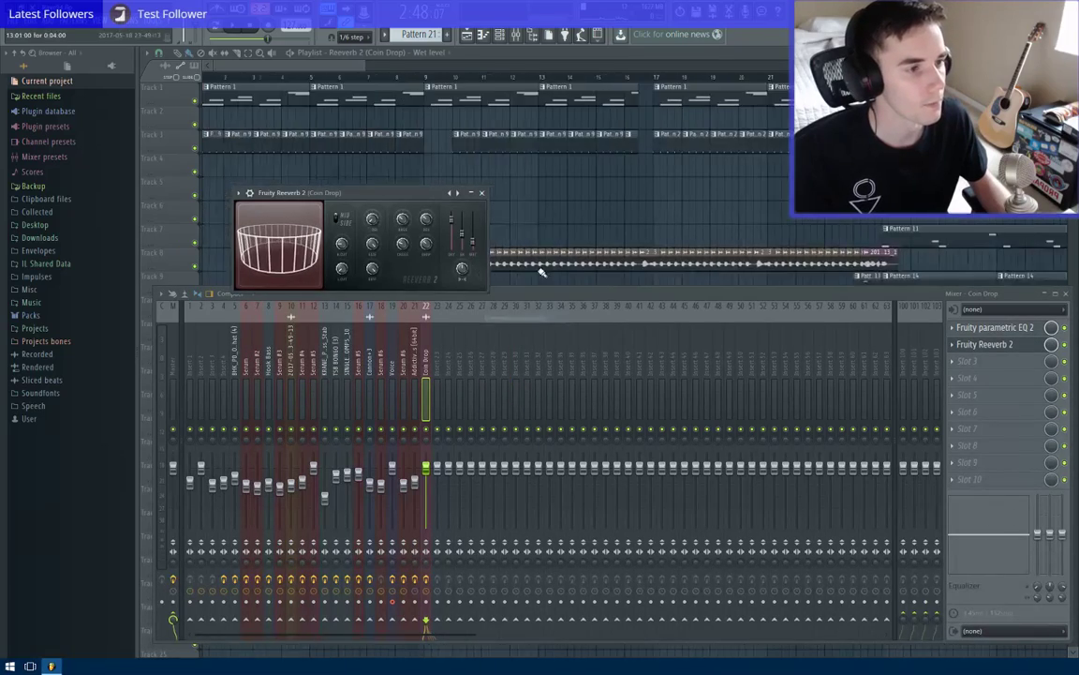
click(570, 193)
Enlarge the Reeverb 2 wet level envelope on Track 23 and lower its starting point to zero.
scroll(568, 234, down, 5)
scroll(628, 309, up, 3)
drag(644, 423, 528, 170)
drag(171, 371, 172, 559)
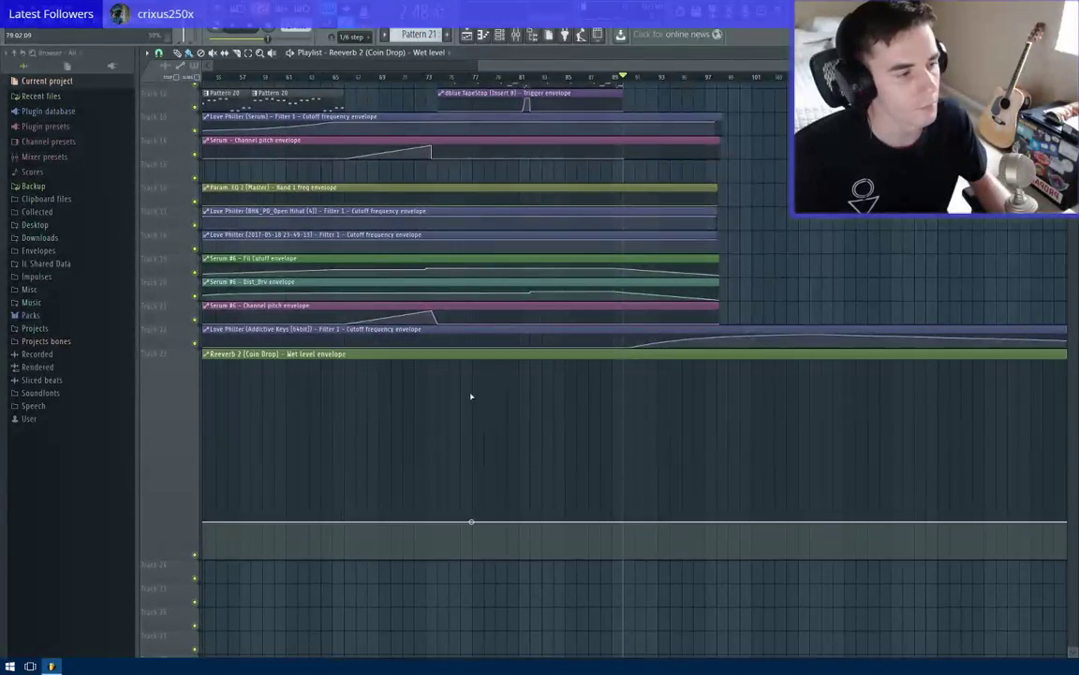
scroll(525, 324, up, 4)
scroll(656, 220, down, 2)
scroll(478, 272, down, 3)
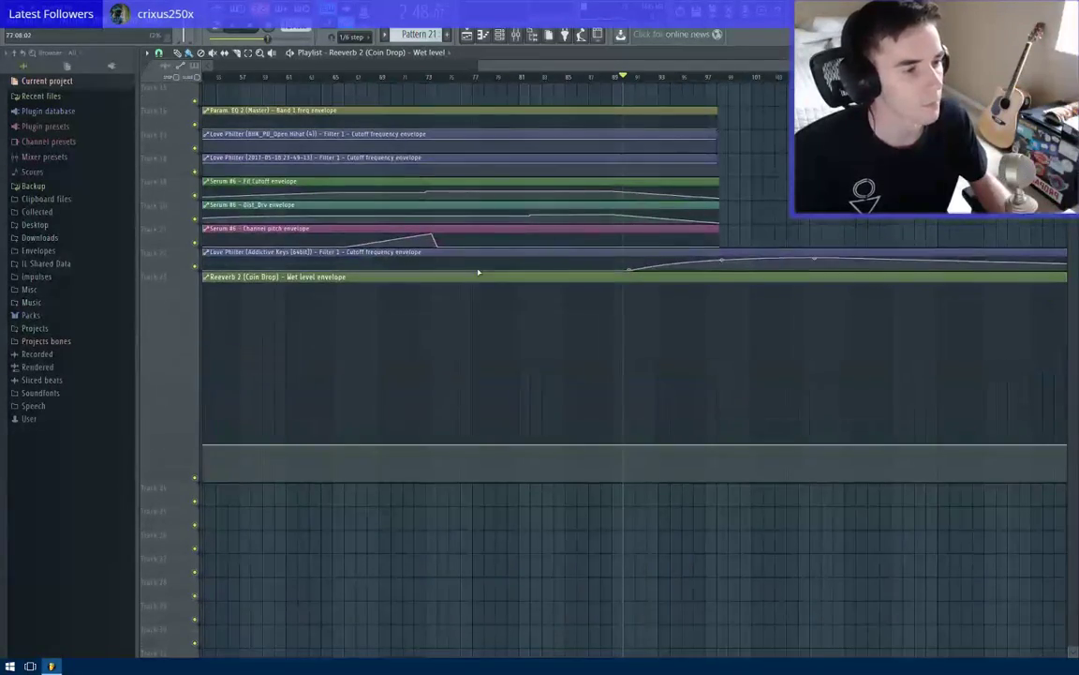
scroll(262, 460, down, 4)
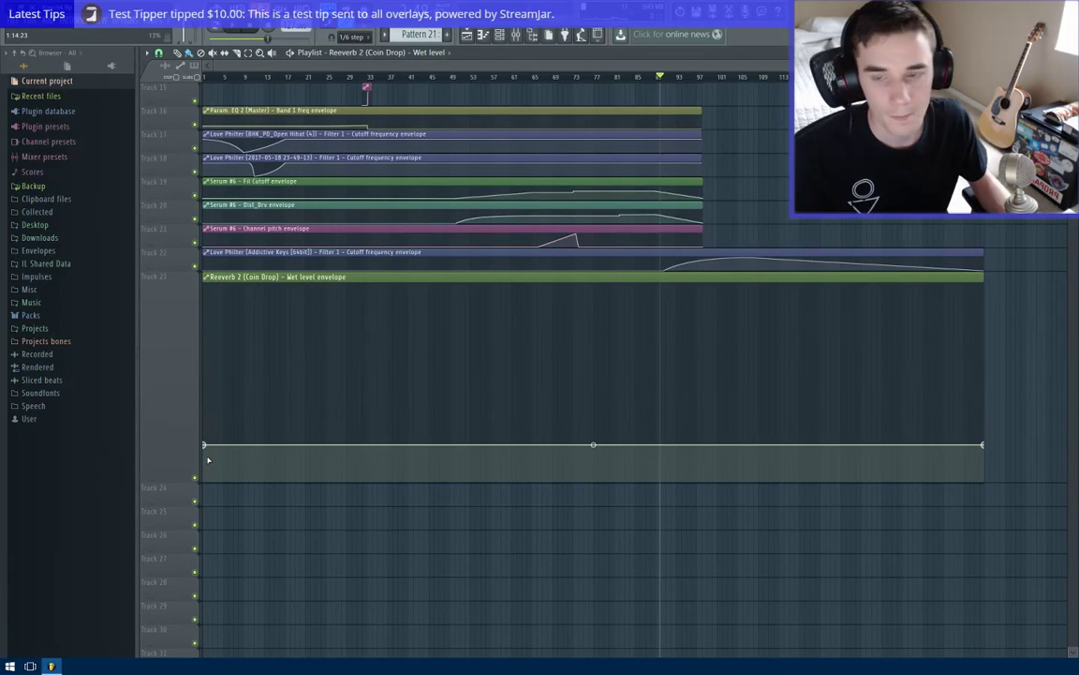
drag(206, 445, 204, 477)
Add a wet level envelope point at 90:09:00, where Pattern 21 starts, and lower it to zero.
scroll(734, 278, up, 6)
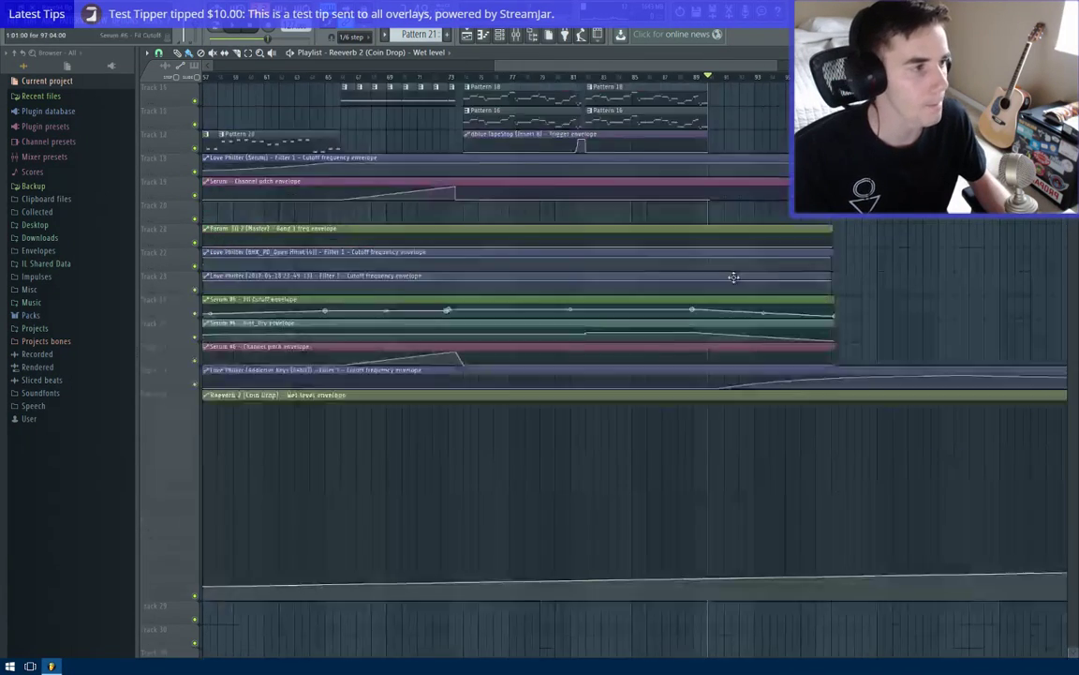
scroll(717, 277, down, 6)
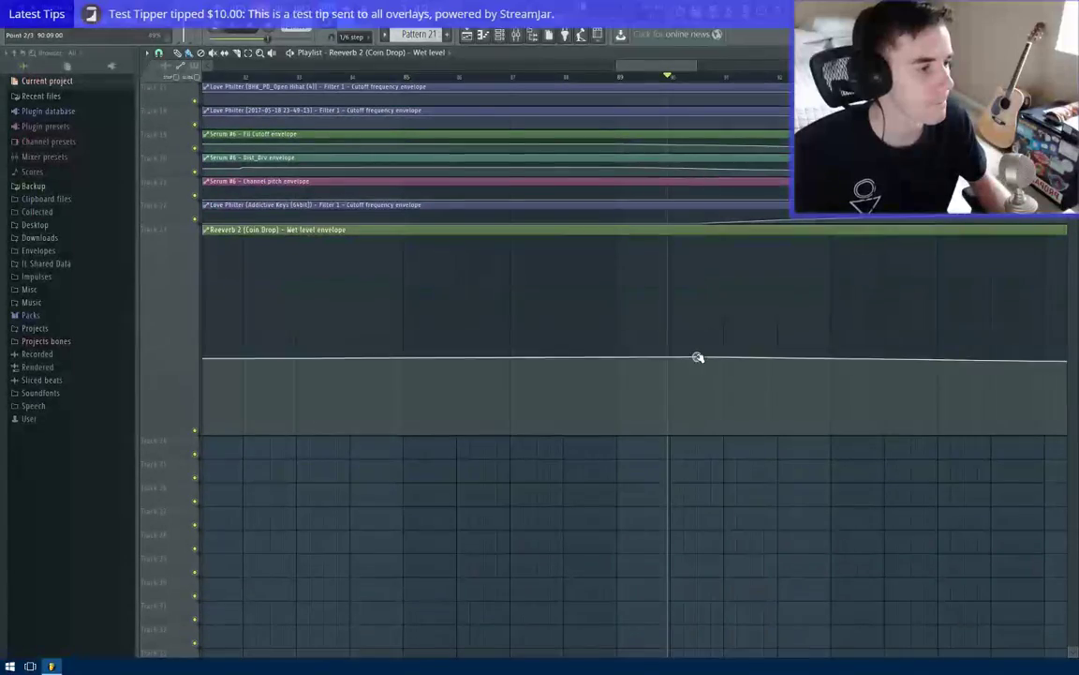
scroll(722, 277, up, 6)
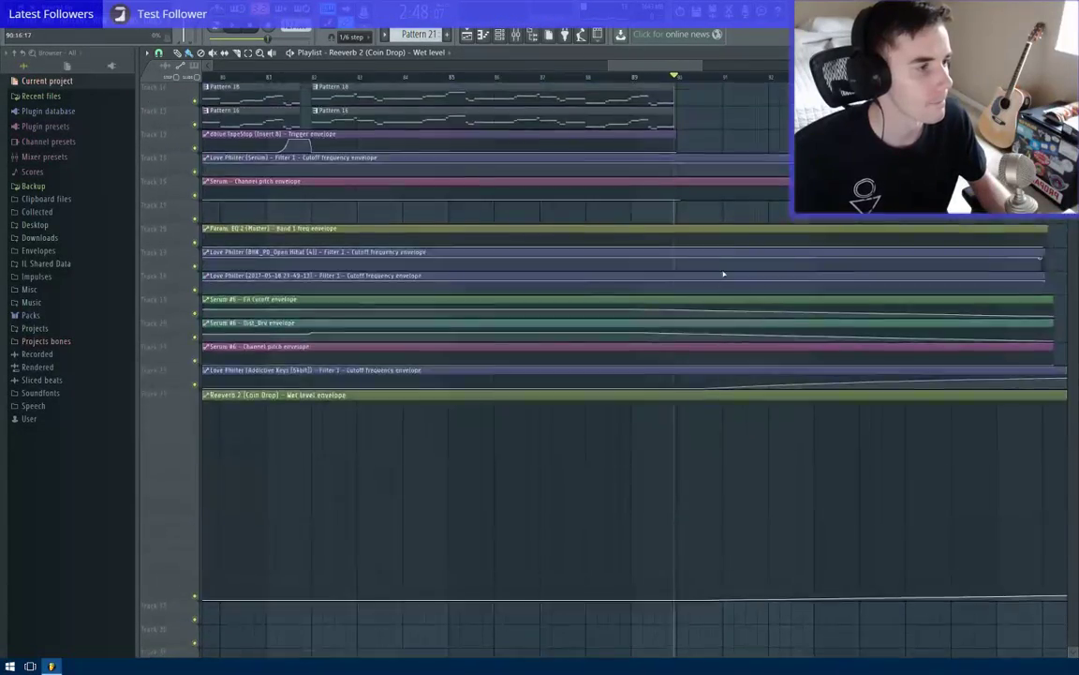
drag(694, 271, 565, 236)
Add a wet level point at 92:01:00, set it to about 92%, and bow the segment rising to it upward.
scroll(553, 238, down, 4)
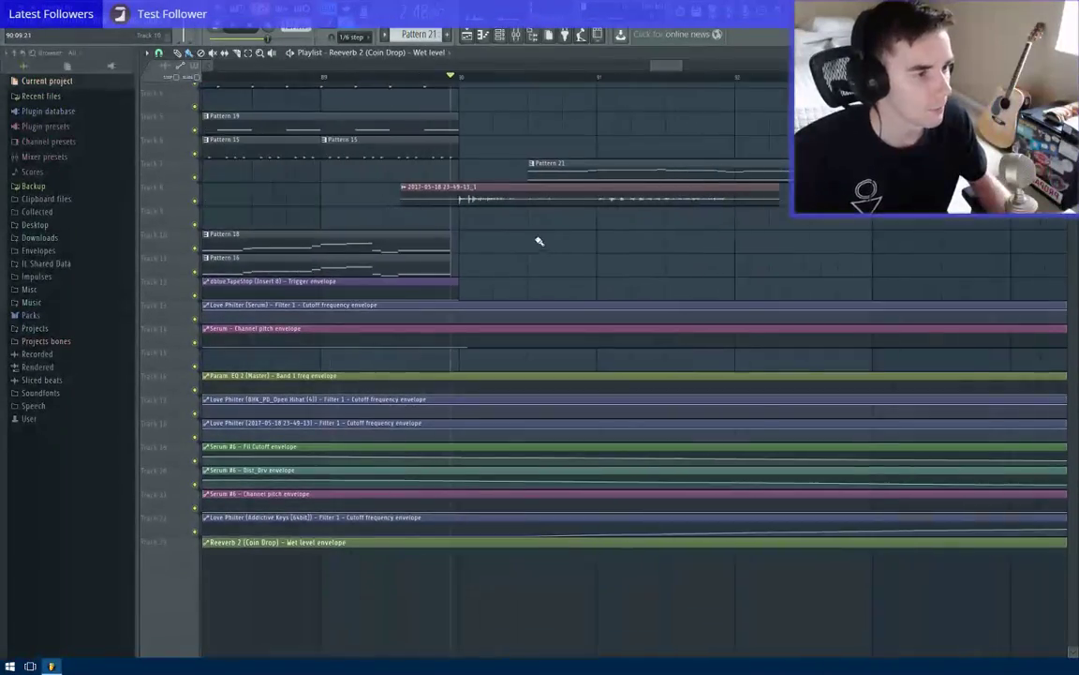
scroll(726, 204, down, 5)
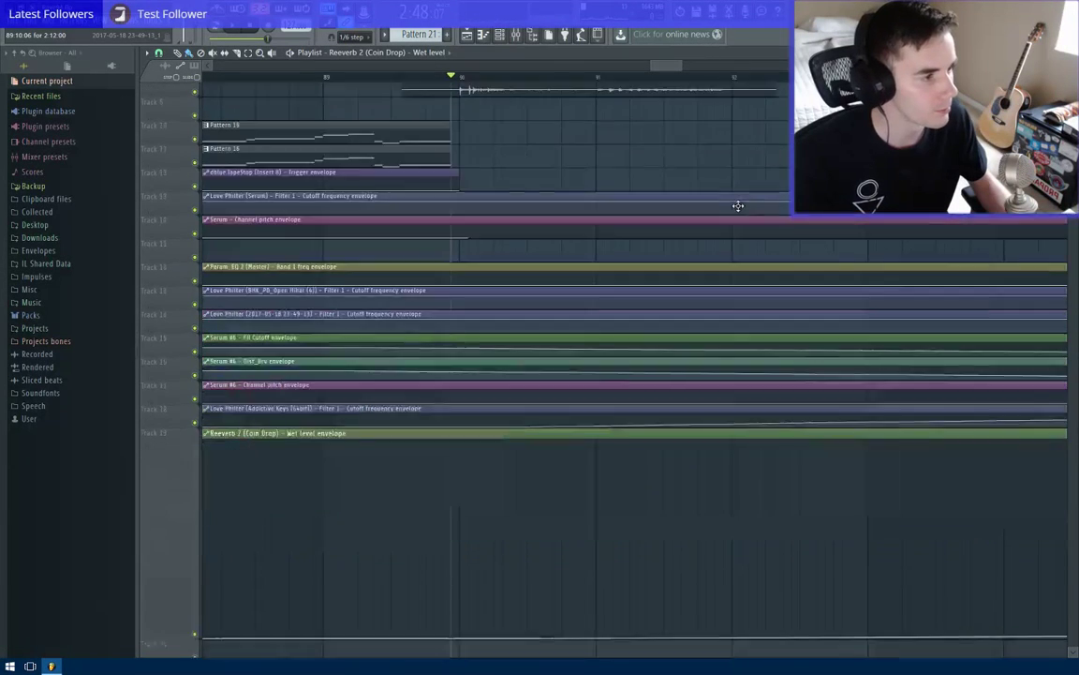
right_click(734, 267)
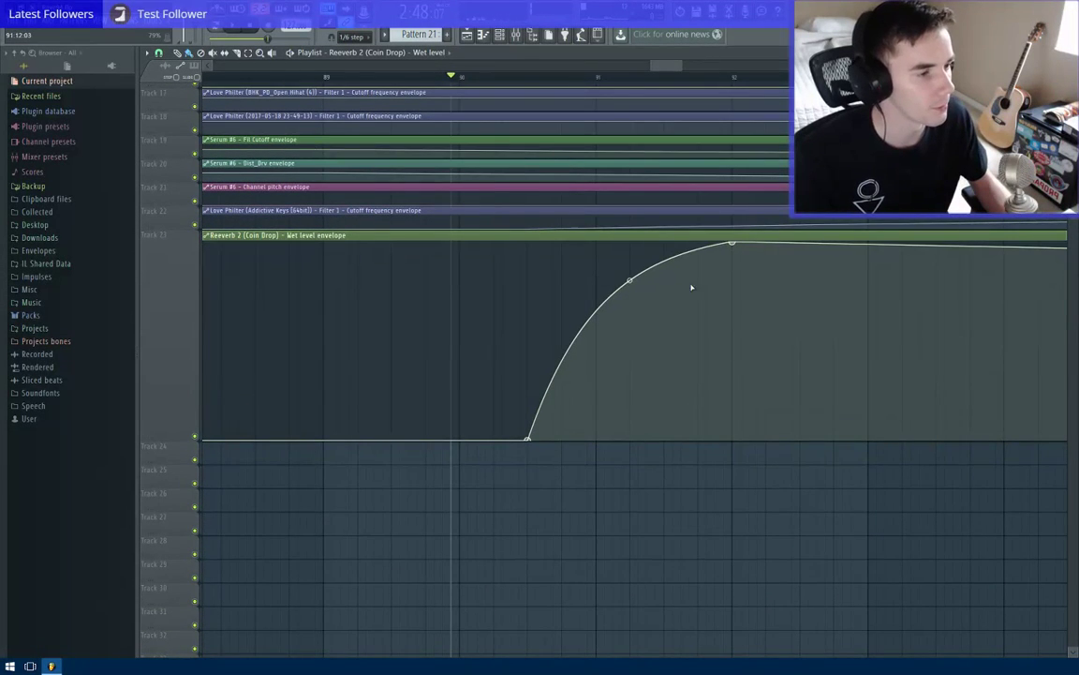
drag(733, 244, 732, 258)
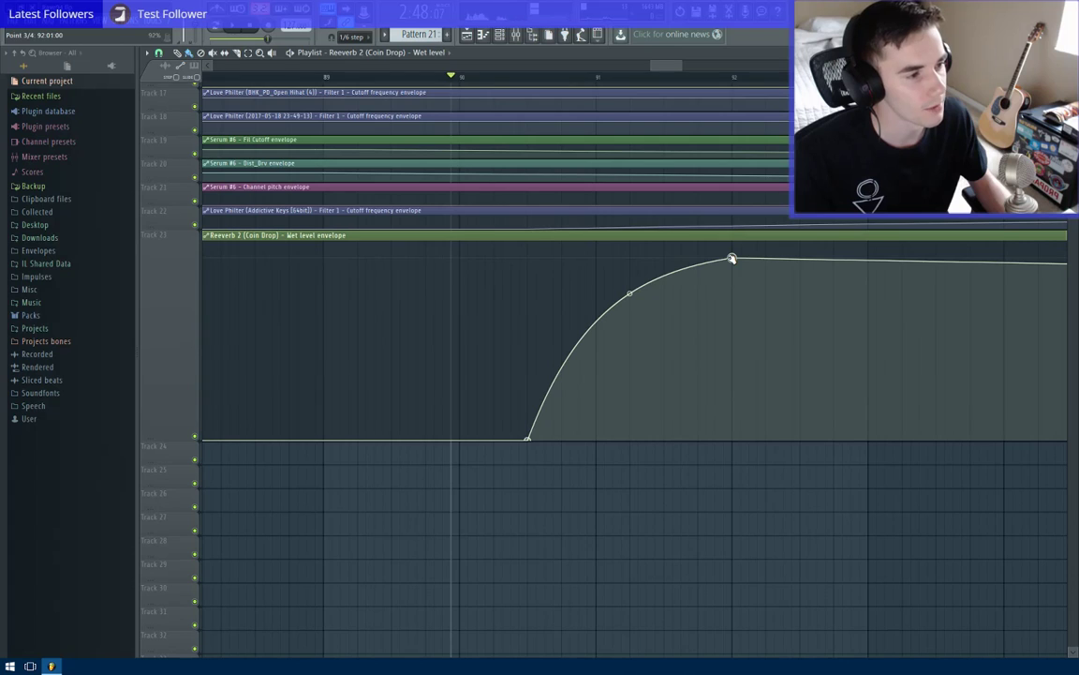
Play the transition into Pattern 21 to hear the coin drop's reverb swell.
key(space)
scroll(681, 365, down, 4)
drag(803, 449, 683, 476)
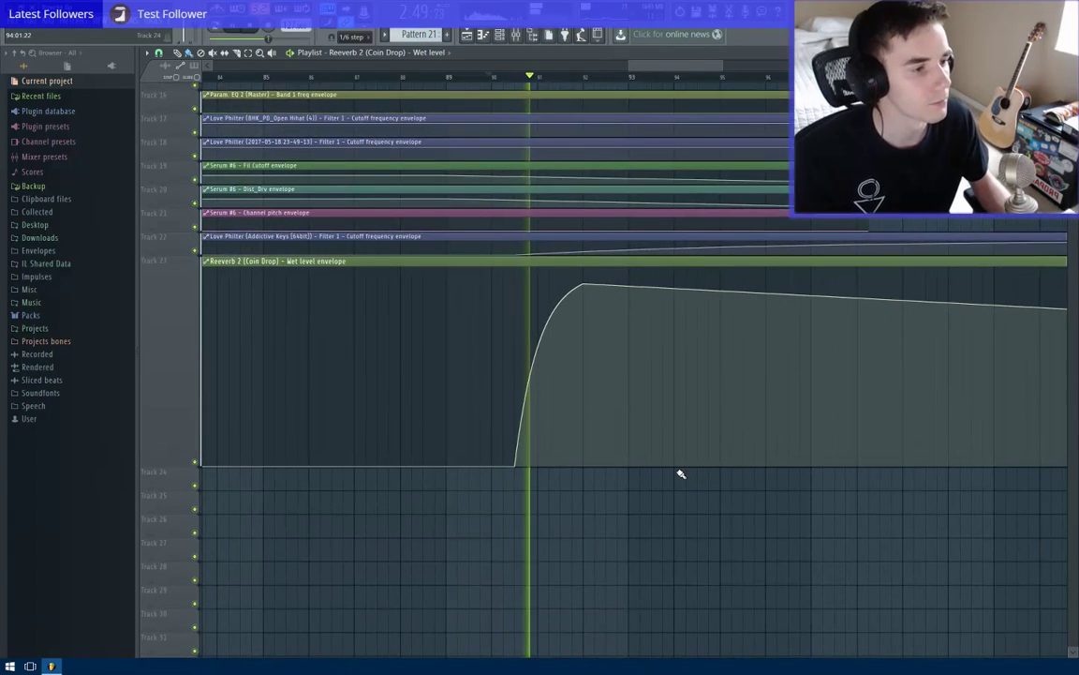
scroll(539, 405, up, 3)
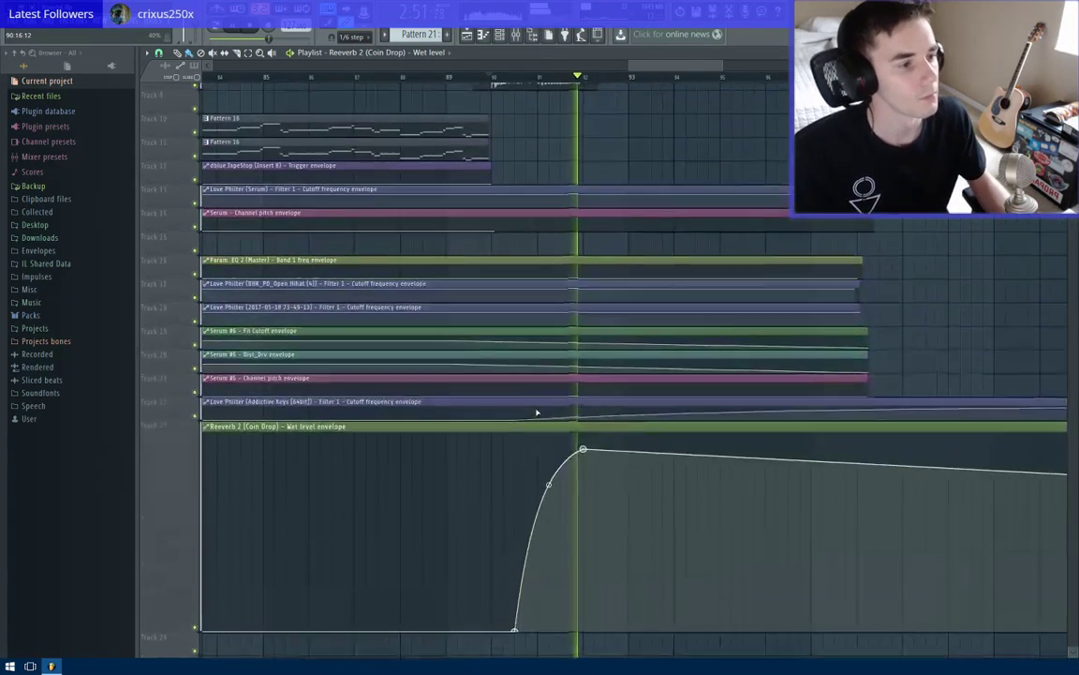
scroll(536, 413, up, 3)
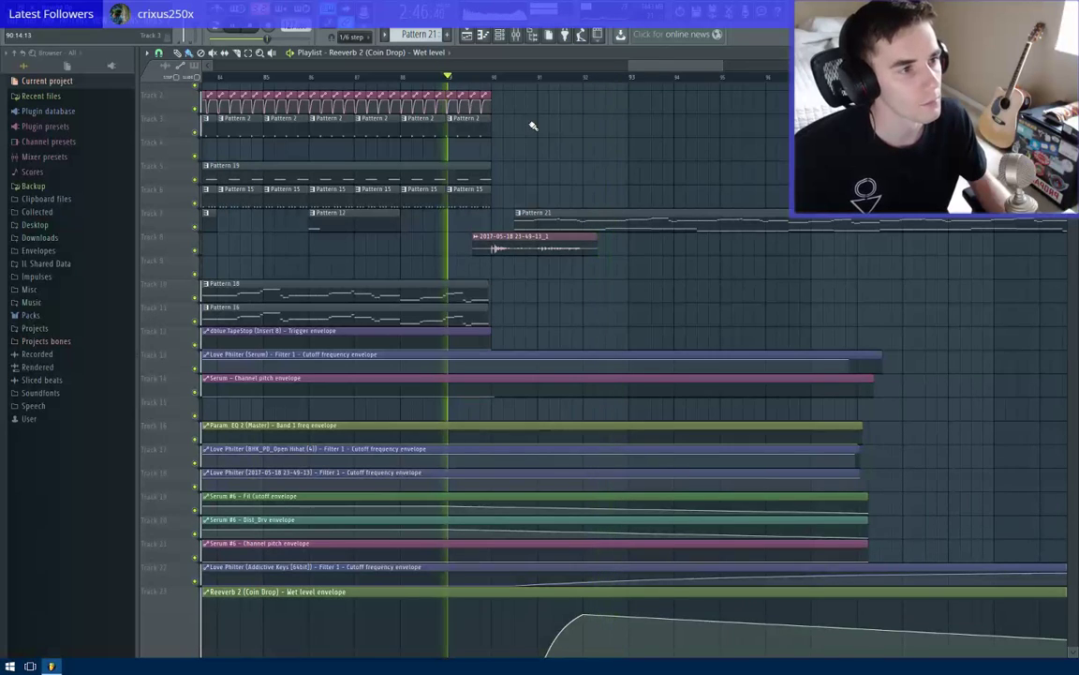
Move the start of the wet level rise on Track 23 earlier to 90:02:00.
scroll(632, 198, up, 4)
scroll(568, 246, down, 3)
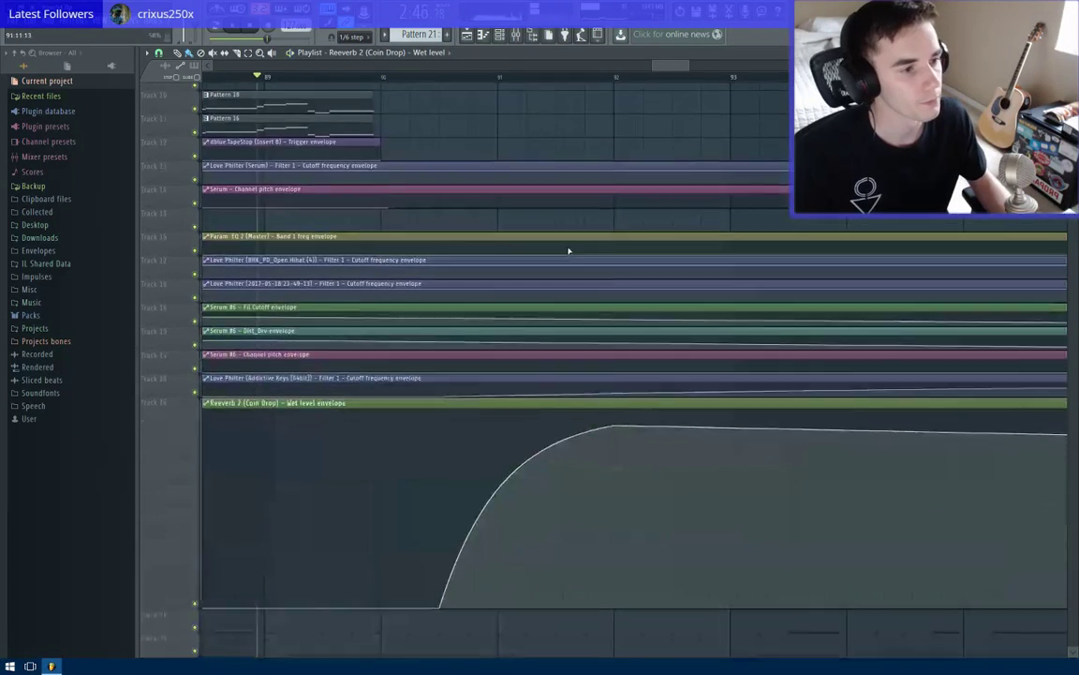
scroll(568, 250, down, 2)
drag(439, 467, 394, 480)
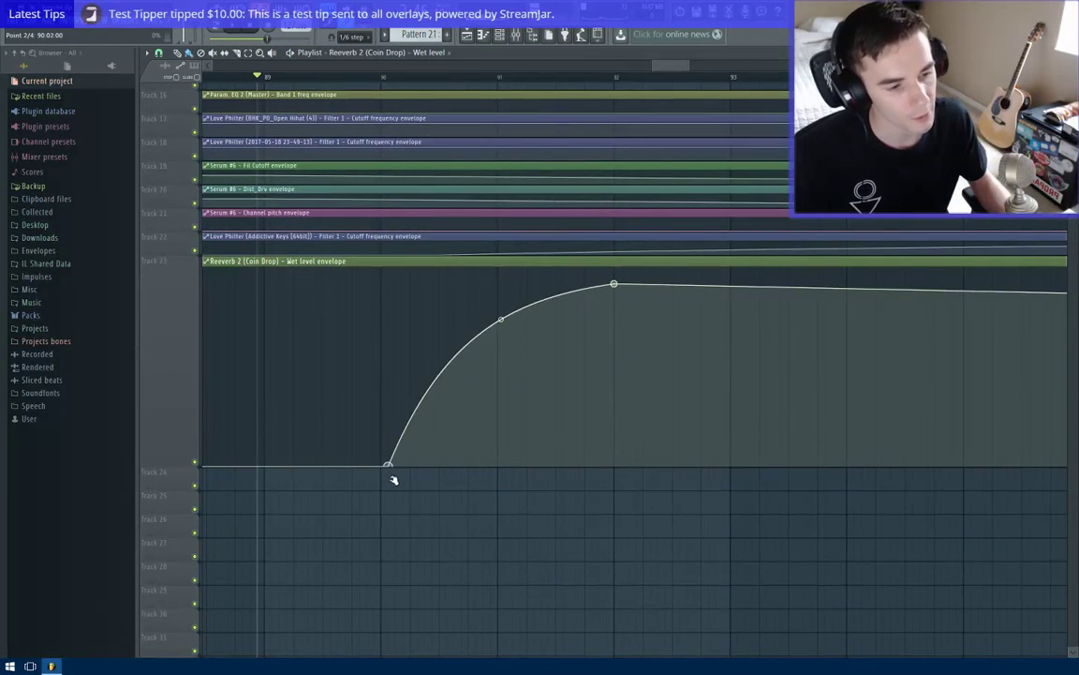
Start the wet level rise on Track 23 at bar 90 and bow its segment up to 92:01:00 downward.
drag(496, 320, 496, 450)
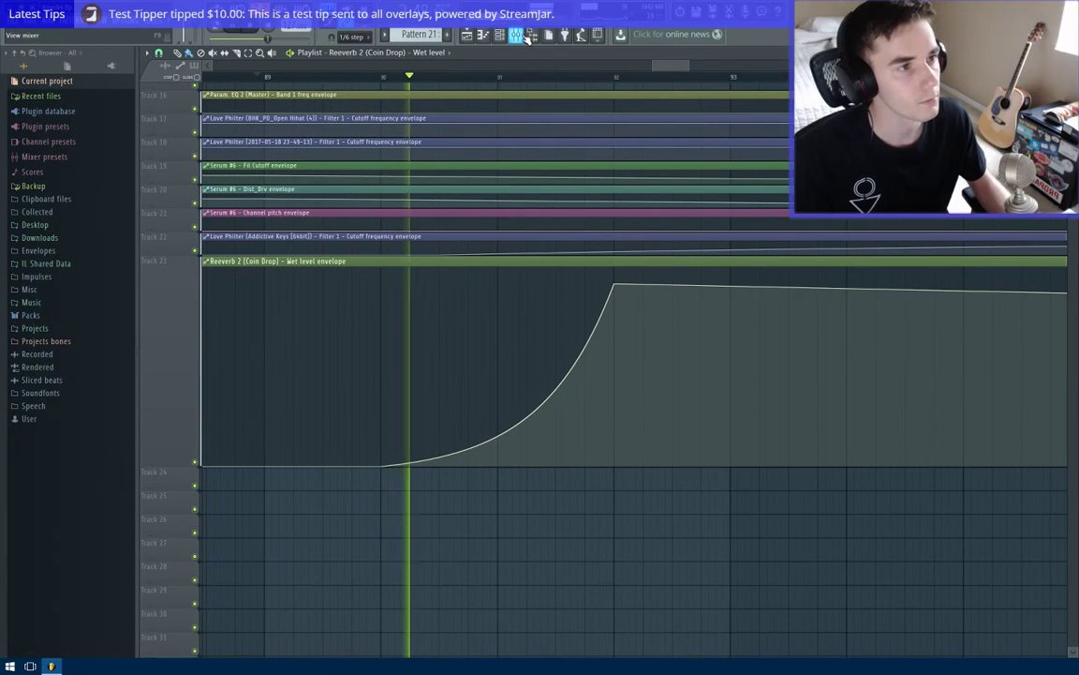
key(F9)
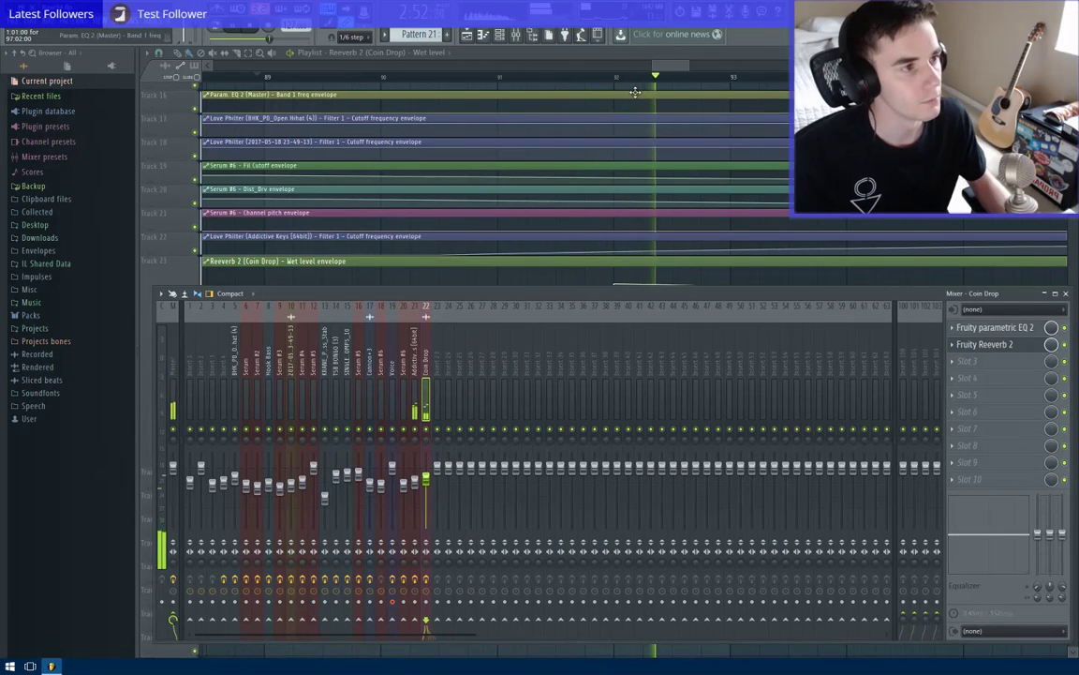
key(F9)
key(space)
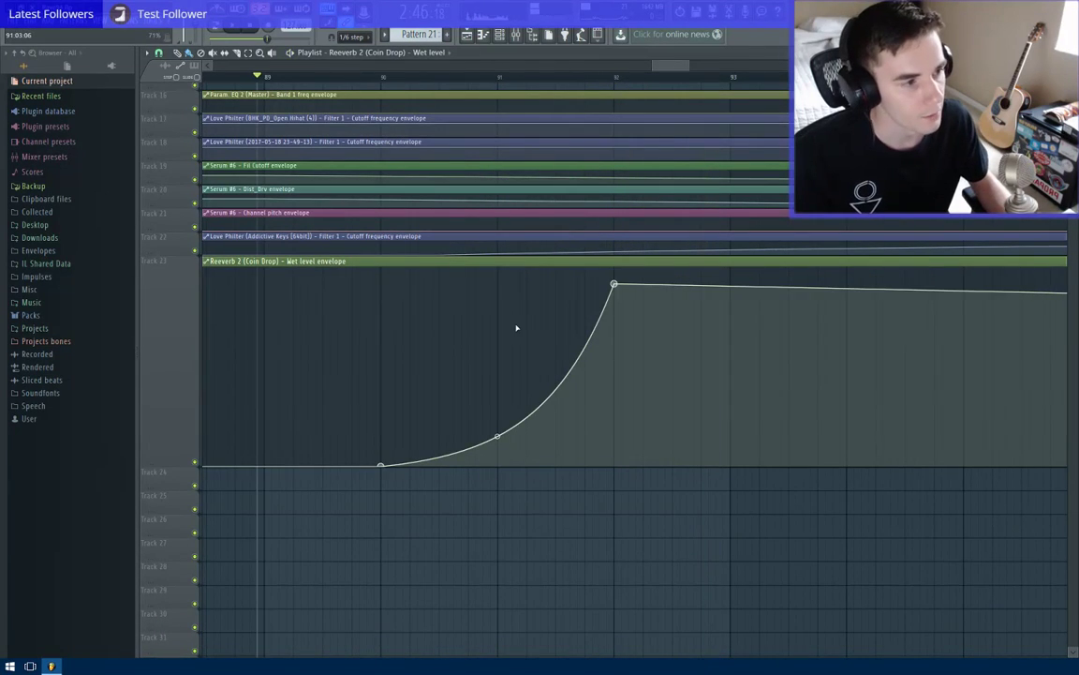
Add a wet level point at 97:01:00 on Track 23 and lower it to 0%.
right_click(172, 462)
scroll(527, 356, down, 3)
drag(651, 318, 526, 383)
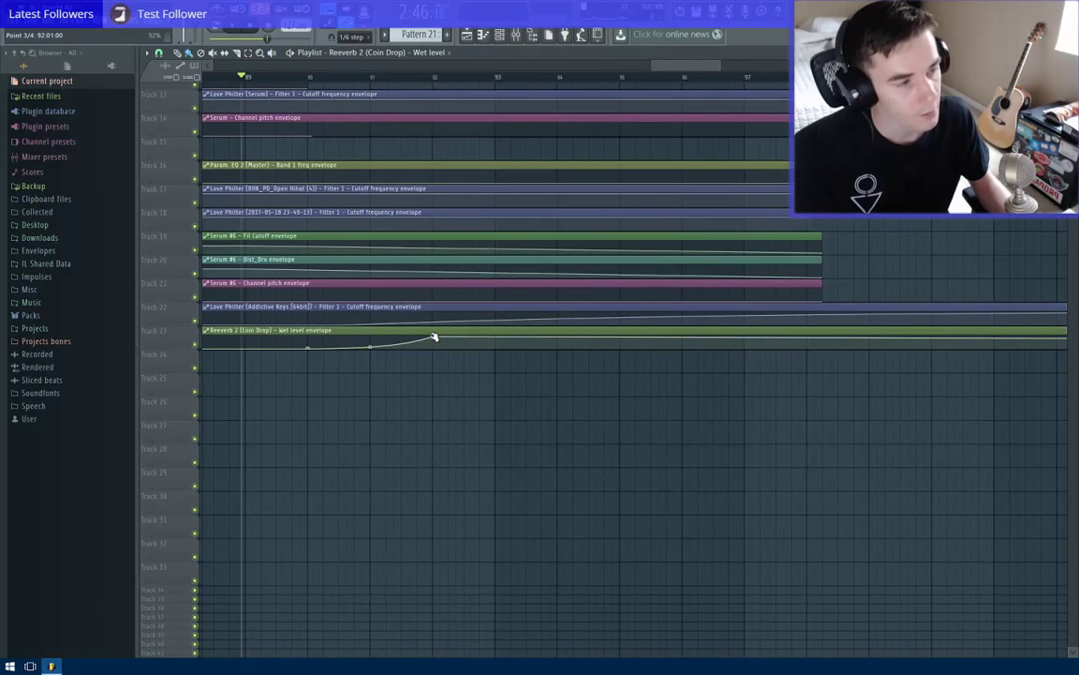
drag(179, 352, 171, 552)
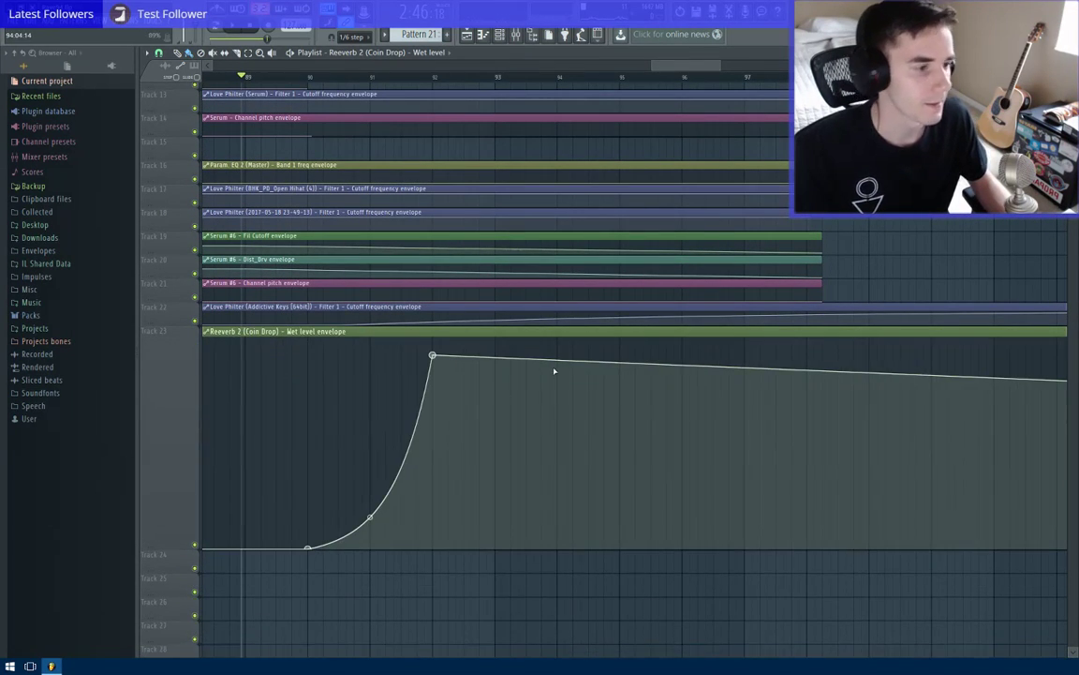
right_click(738, 369)
drag(737, 369, 753, 554)
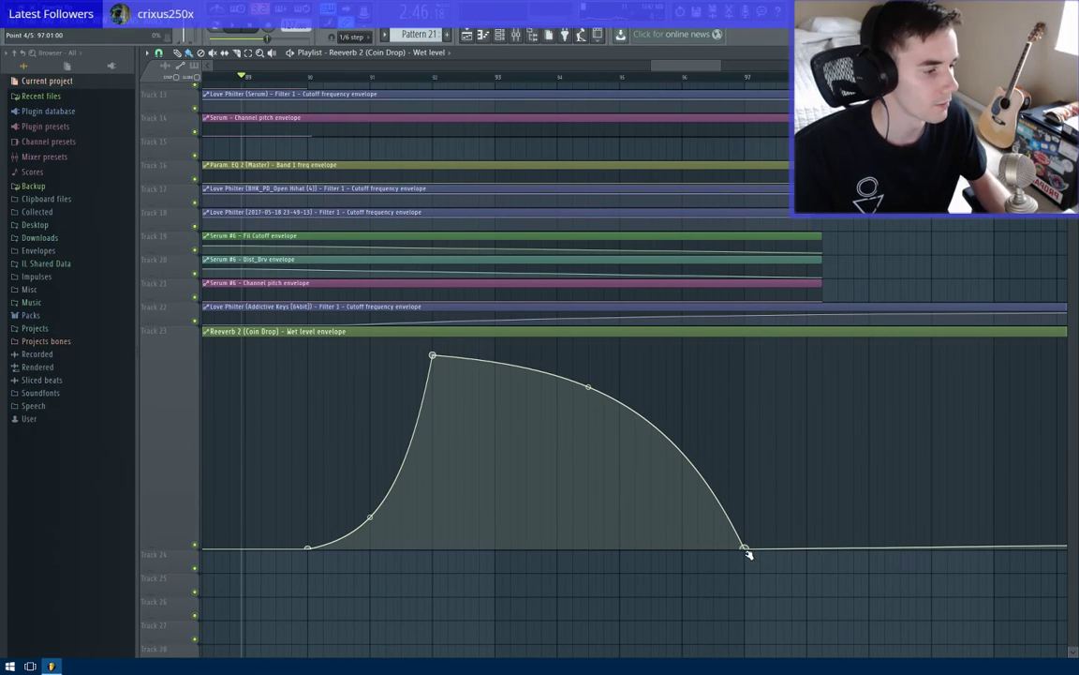
Play the transition into Pattern 21 and load Fruity PanOMatic into slot 10 of the Coin Drop mixer track.
scroll(578, 330, up, 6)
key(space)
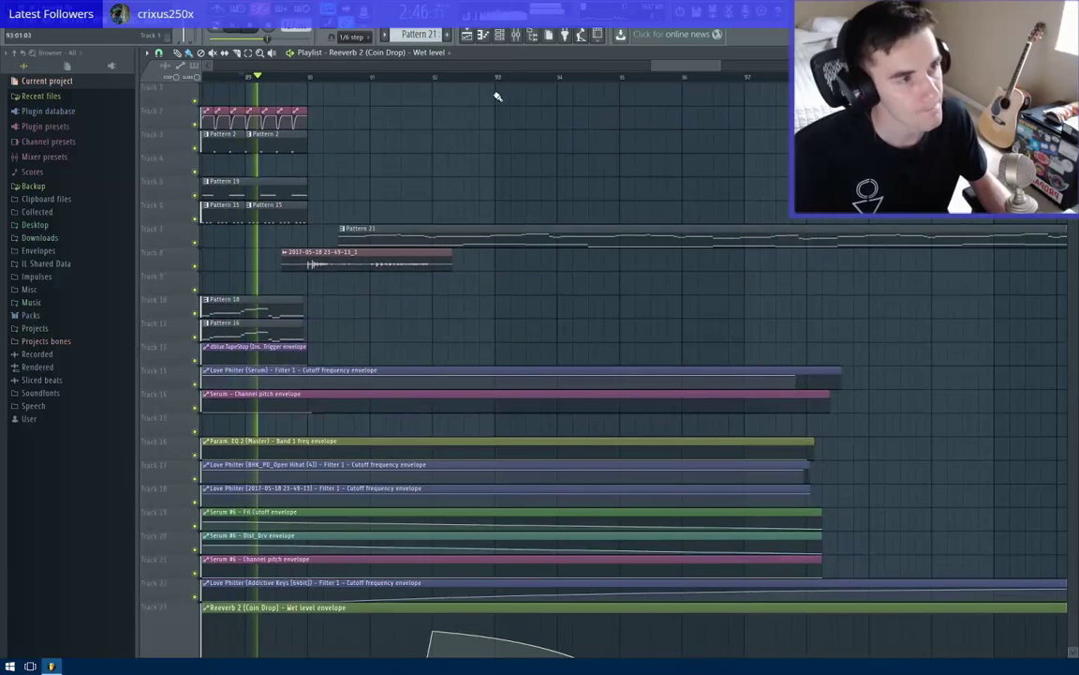
click(517, 37)
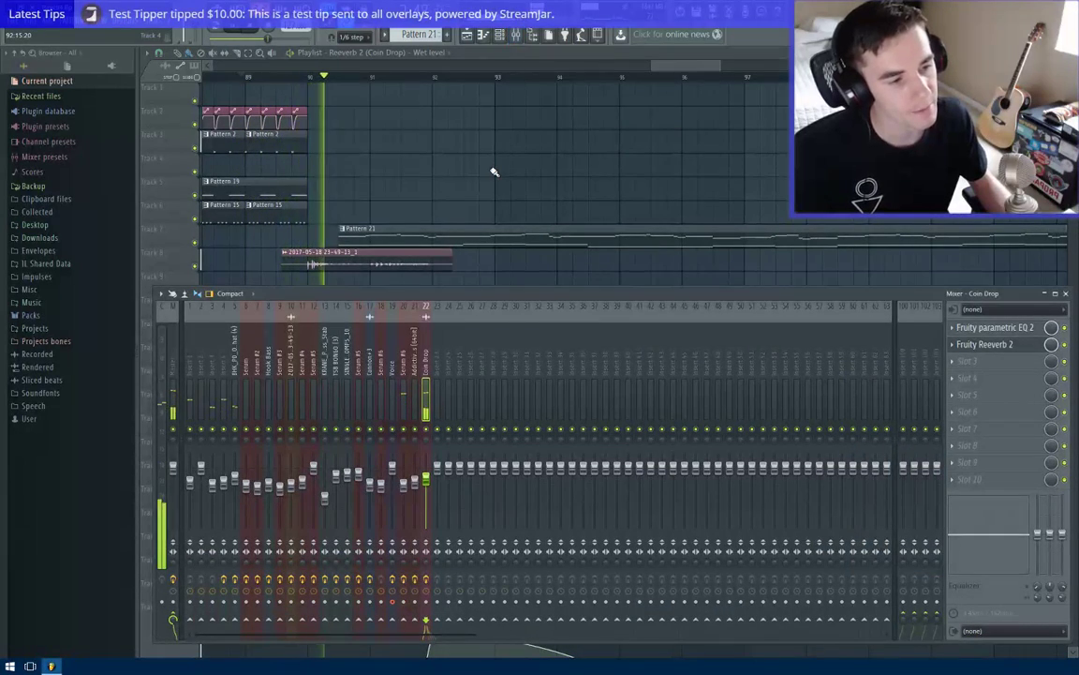
click(964, 479)
click(1012, 271)
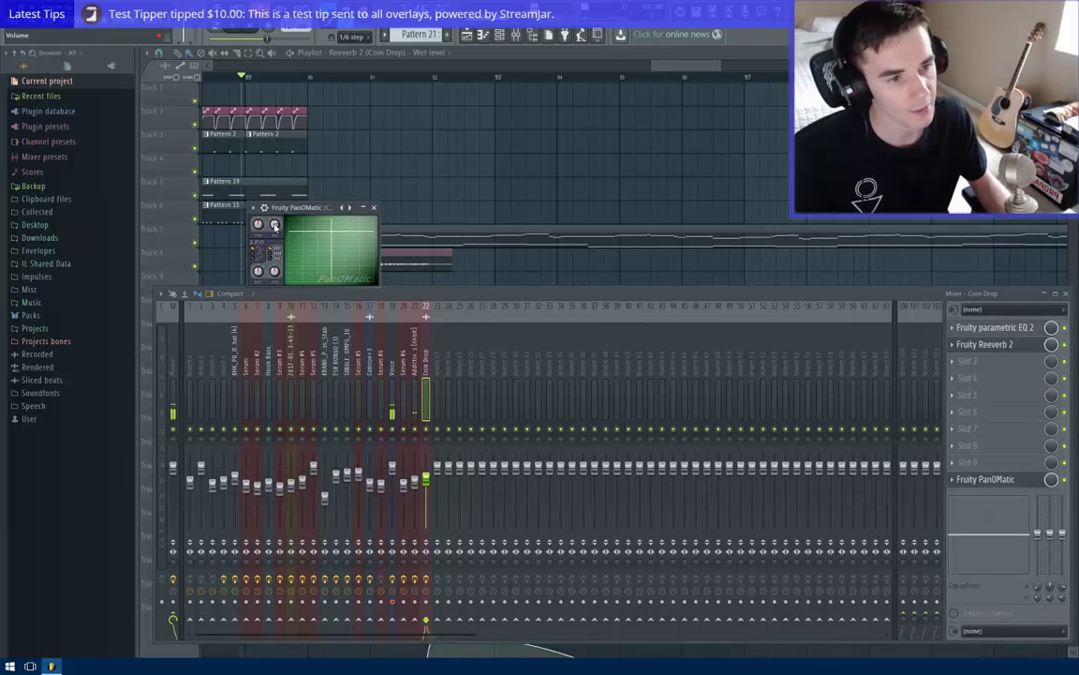
Link the Coin Drop PanOMatic's volume to the SideChain internal controller and return to the playlist.
right_click(275, 226)
click(318, 315)
click(538, 313)
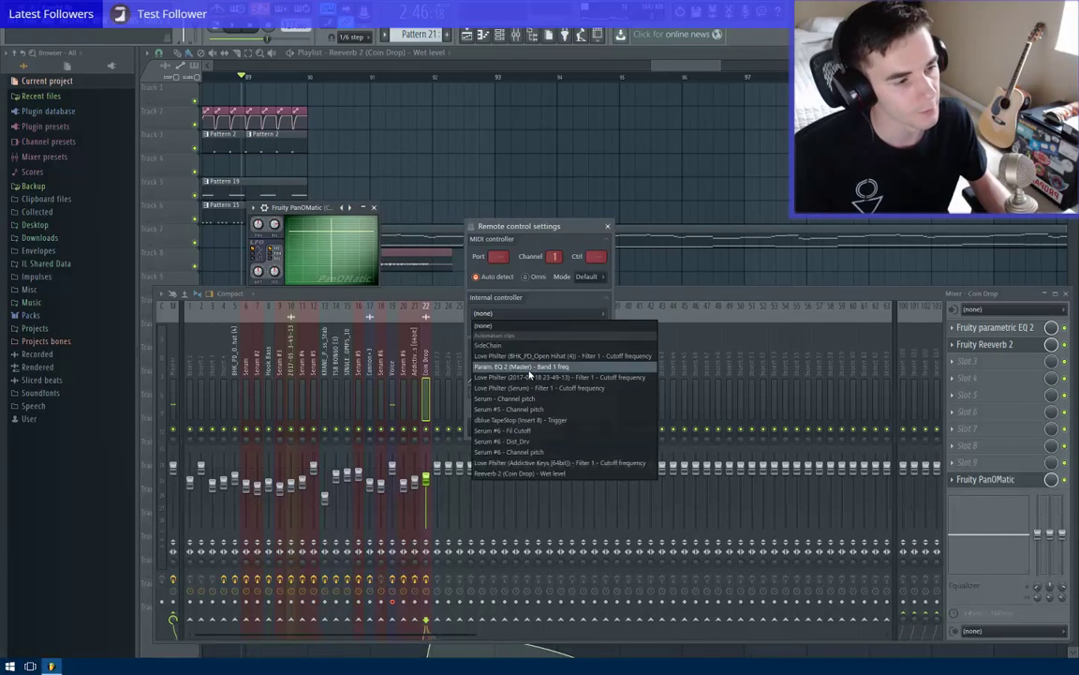
click(526, 347)
click(597, 428)
click(373, 208)
key(F9)
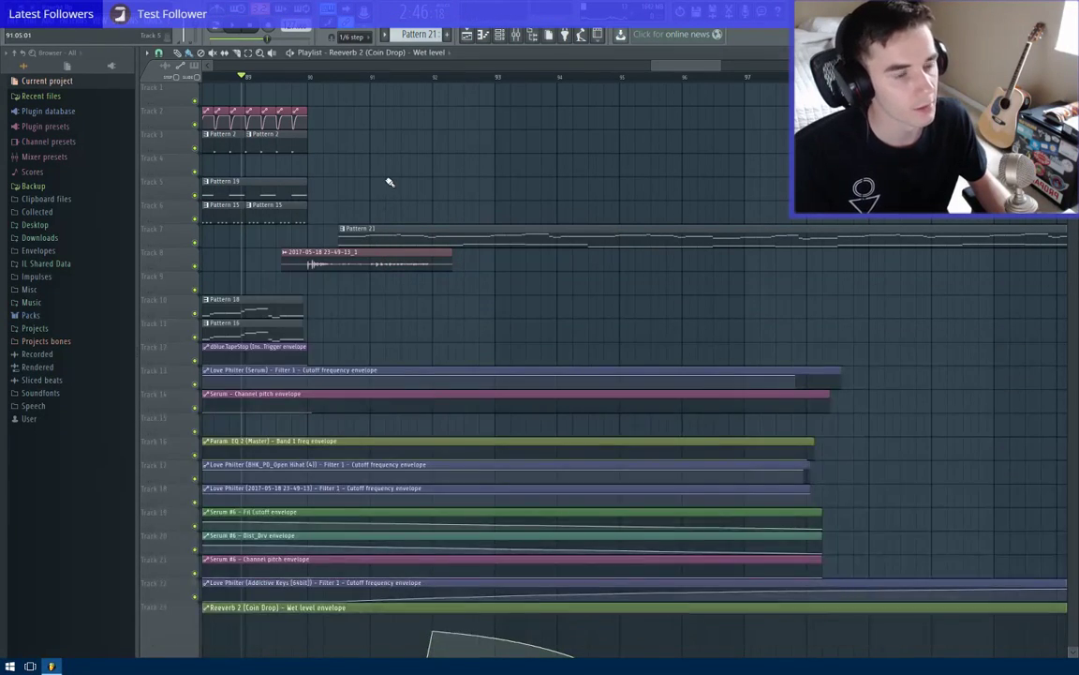
Select the SideChain clips on Track 2 and duplicate them repeatedly to carry them past bar 90 to about bar 100.
drag(325, 160, 411, 167)
drag(423, 99, 271, 122)
key(ctrl+b)
key(ctrl+b)
key(ctrl+b)
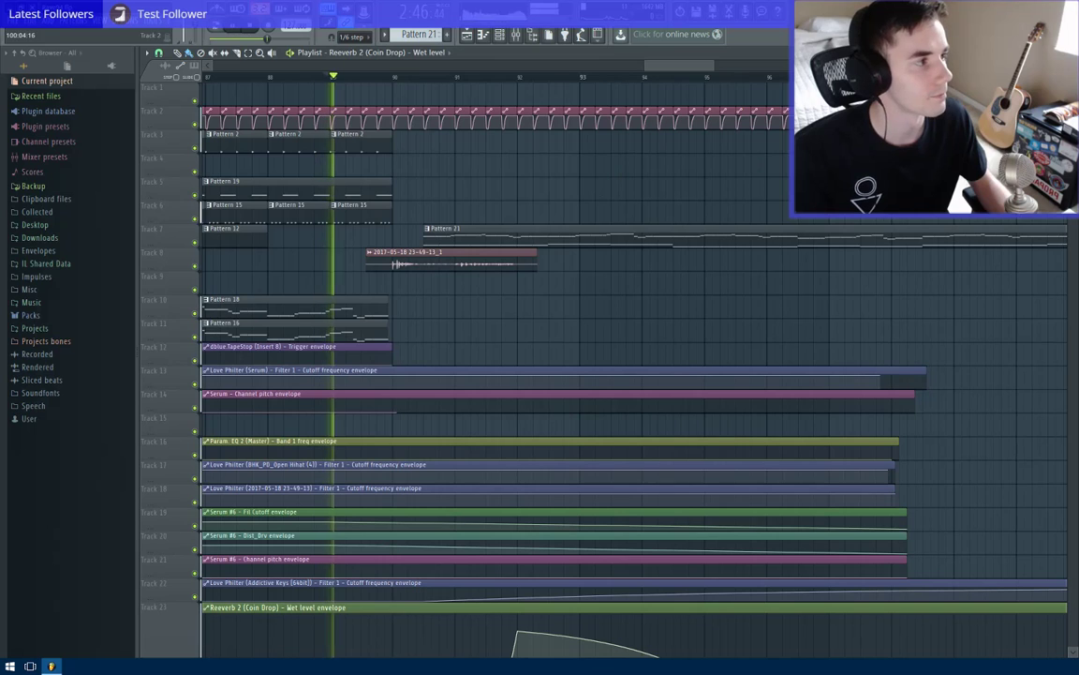
Delete the SideChain clips on Track 2 between bars 90 and 91.
right_click(413, 123)
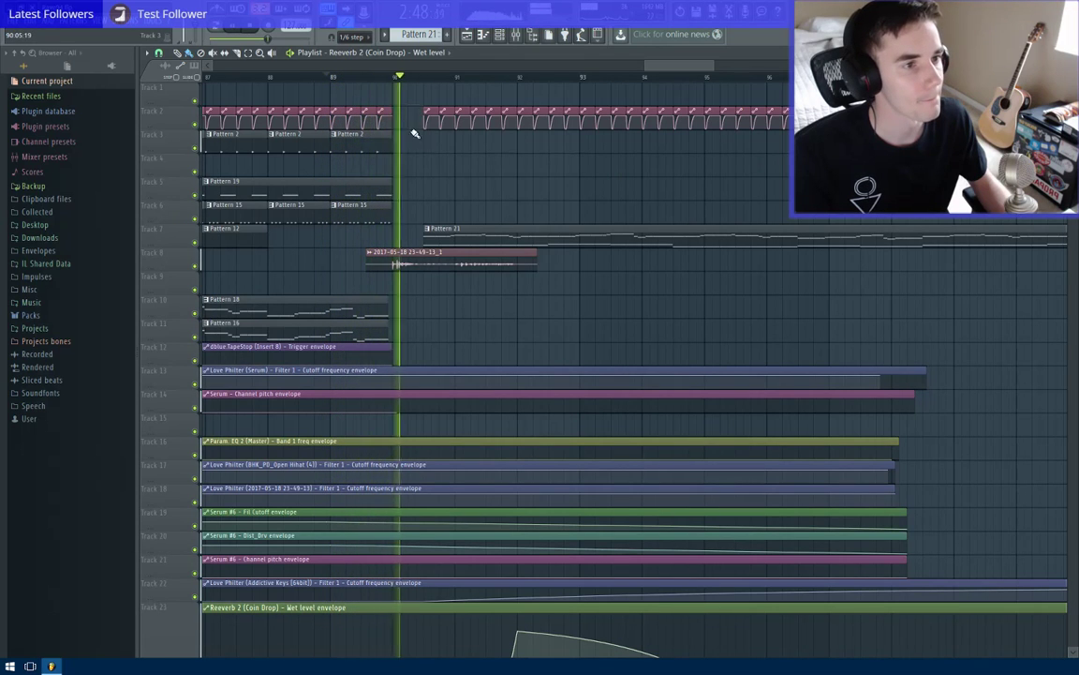
click(428, 112)
key(Escape)
right_click(440, 118)
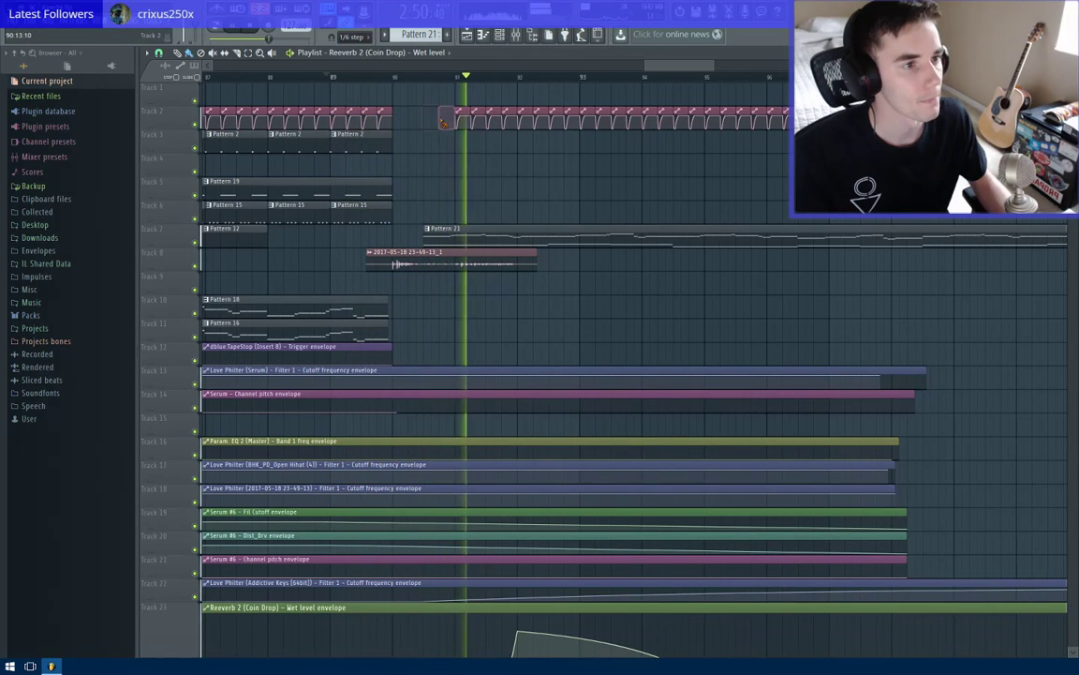
Play from bar 89 through Pattern 21 to check the sidechain pumping on the coin drop.
click(336, 76)
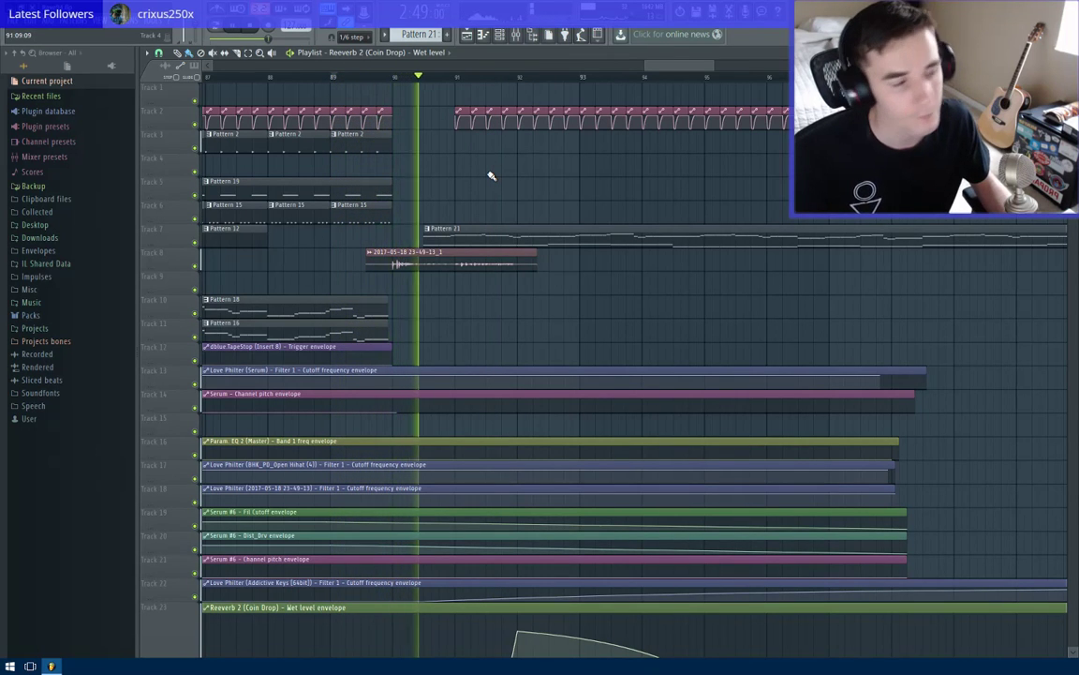
scroll(525, 190, right, 2)
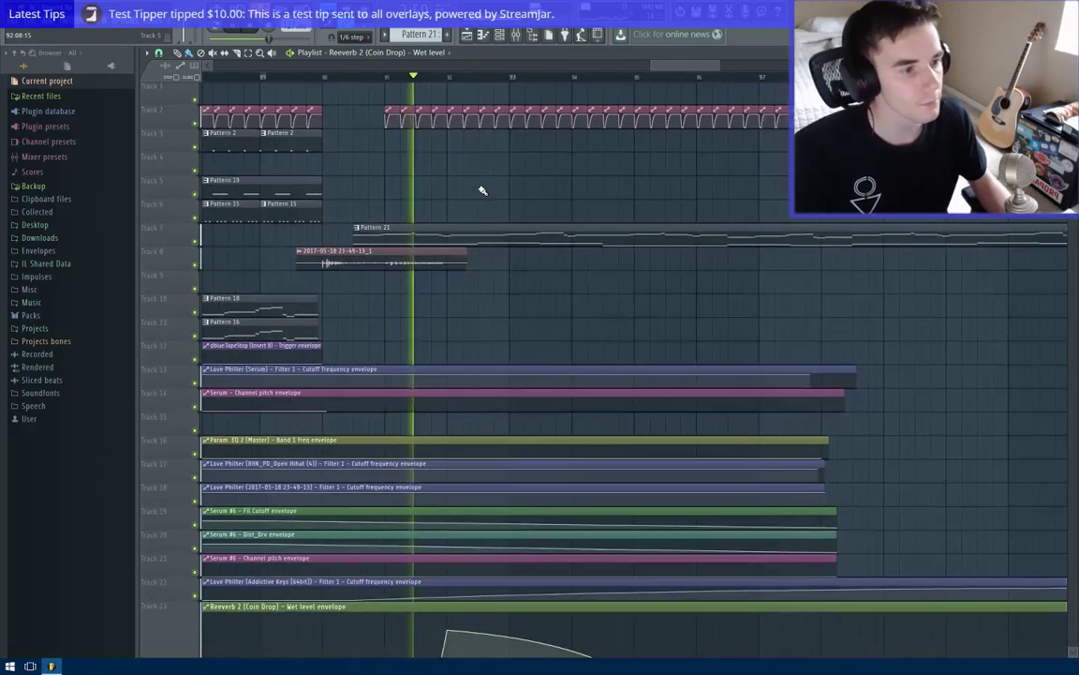
scroll(464, 196, right, 1)
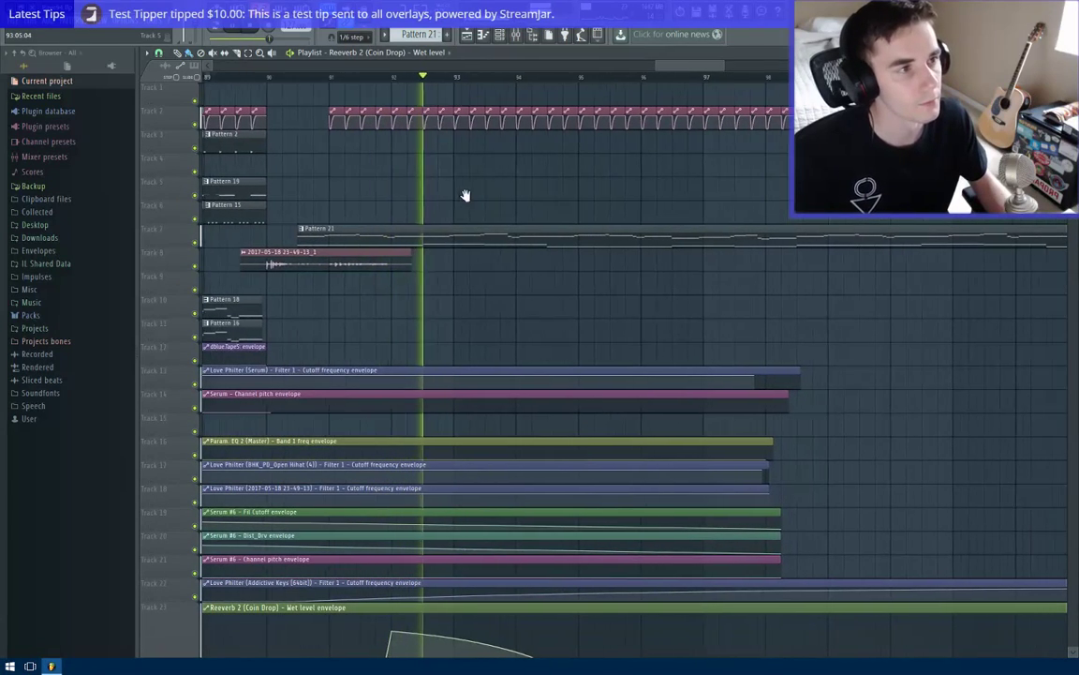
scroll(505, 205, down, 4)
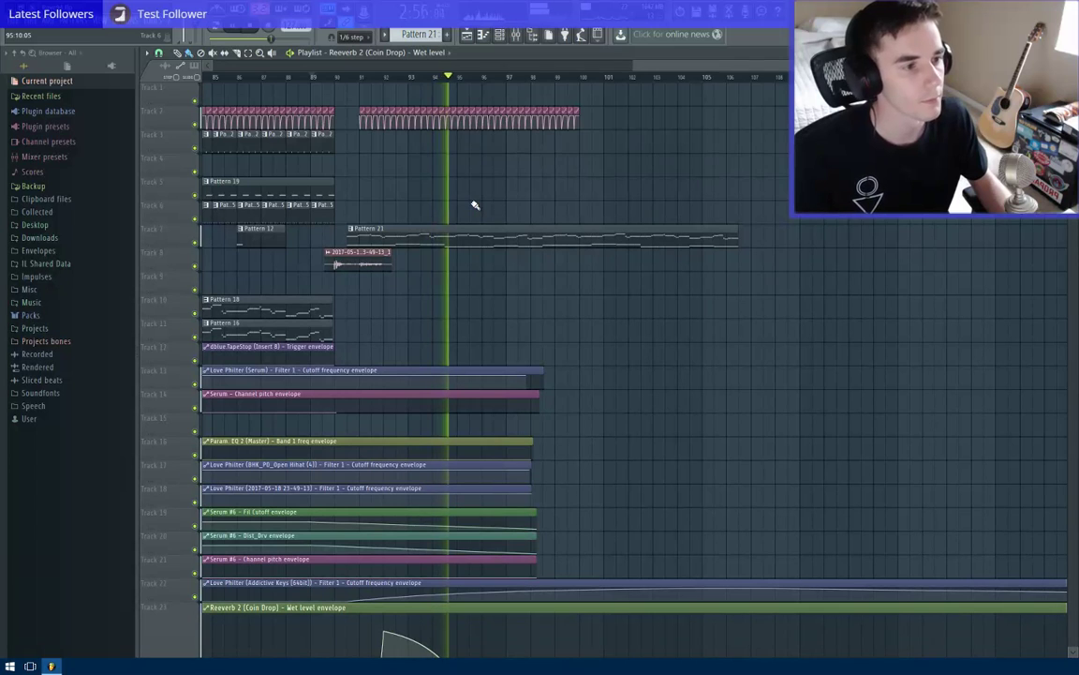
Load Fruity PanOMatic into slot 10 of the Addictive Keys mixer track.
key(F9)
click(418, 365)
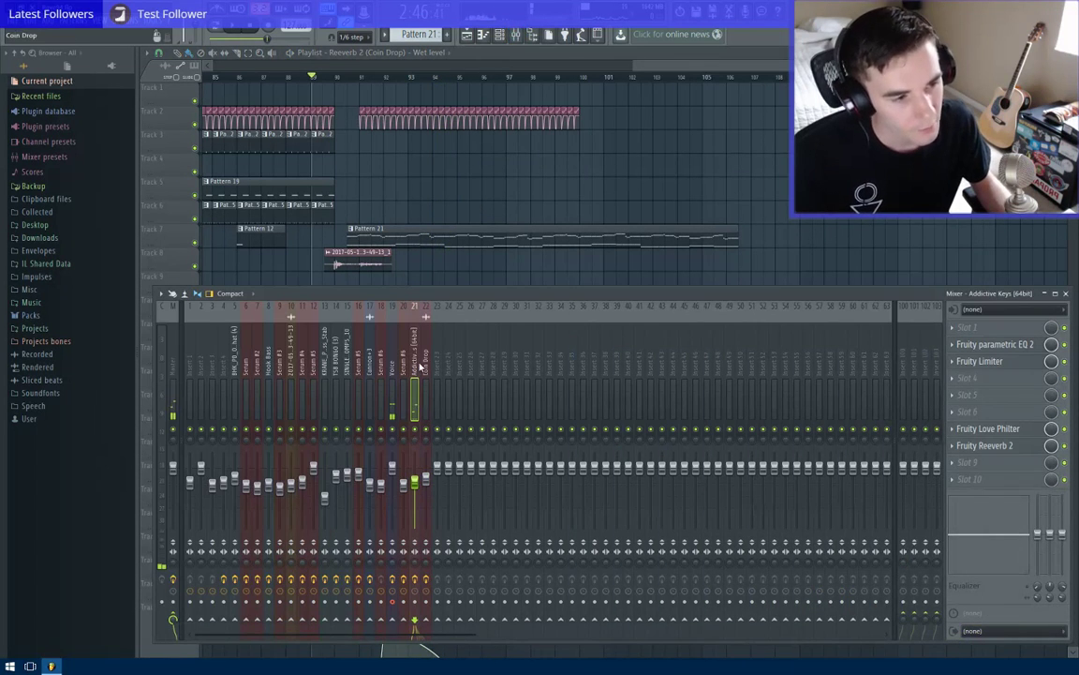
click(965, 478)
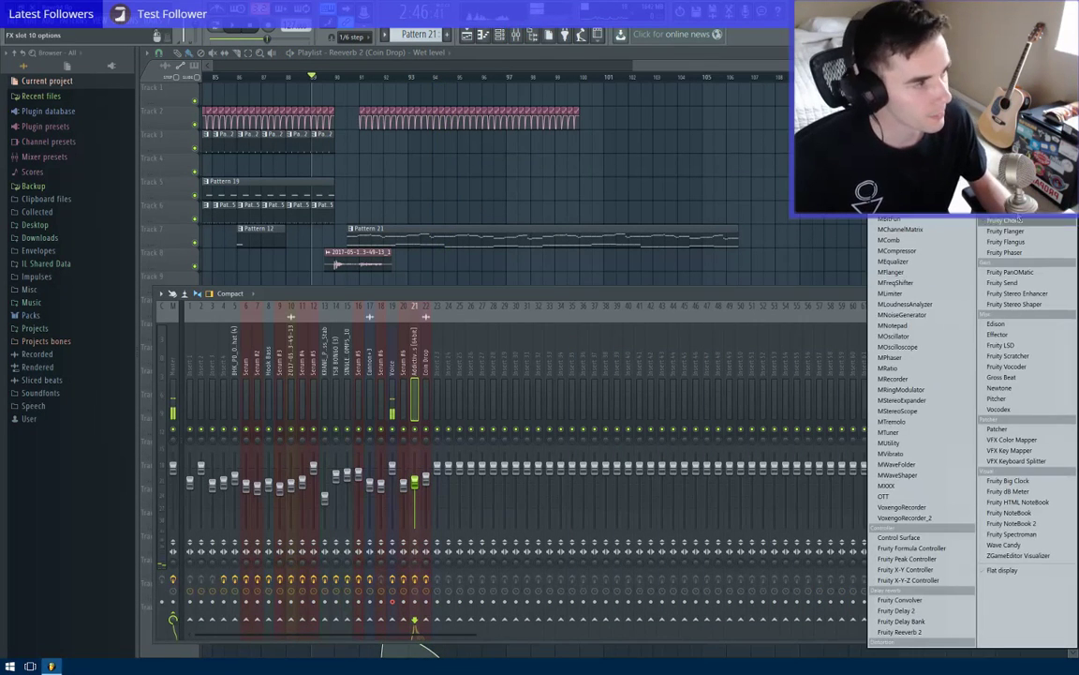
click(1010, 272)
Link the Addictive Keys PanOMatic's volume to the SideChain internal controller and return to the playlist.
right_click(245, 194)
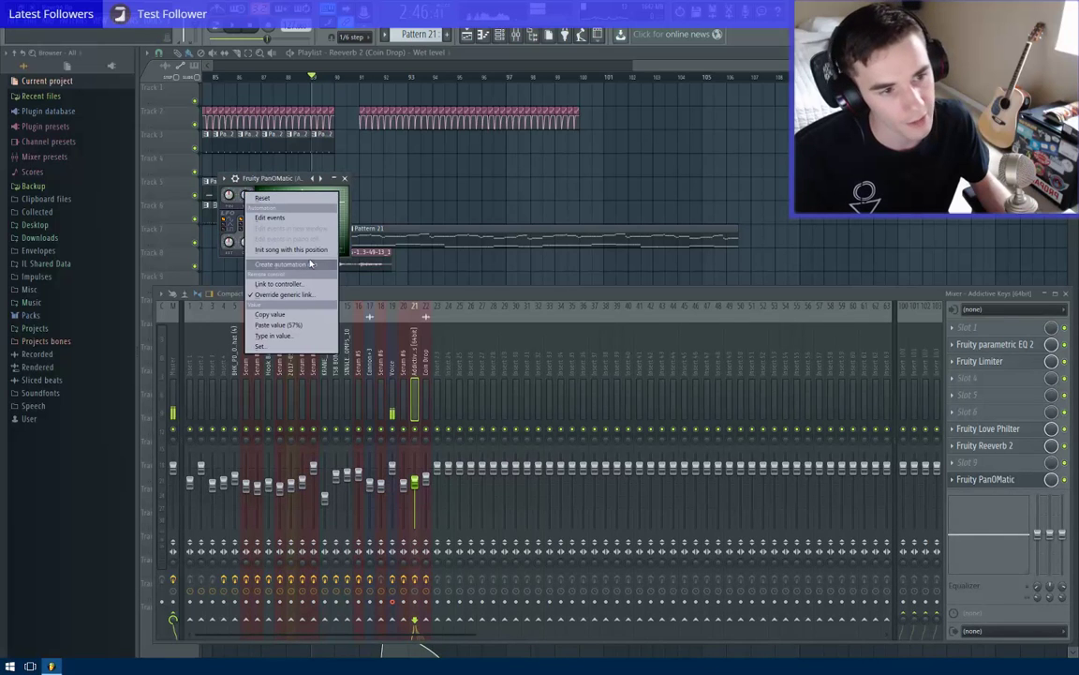
click(294, 285)
click(538, 313)
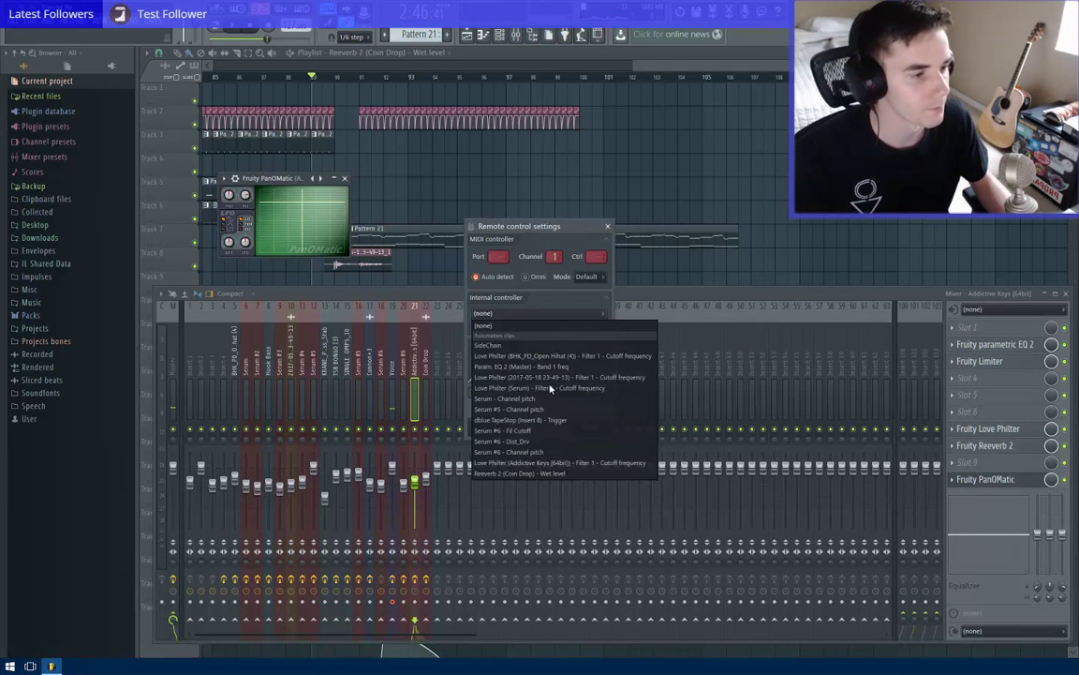
click(553, 346)
click(590, 430)
key(Escape)
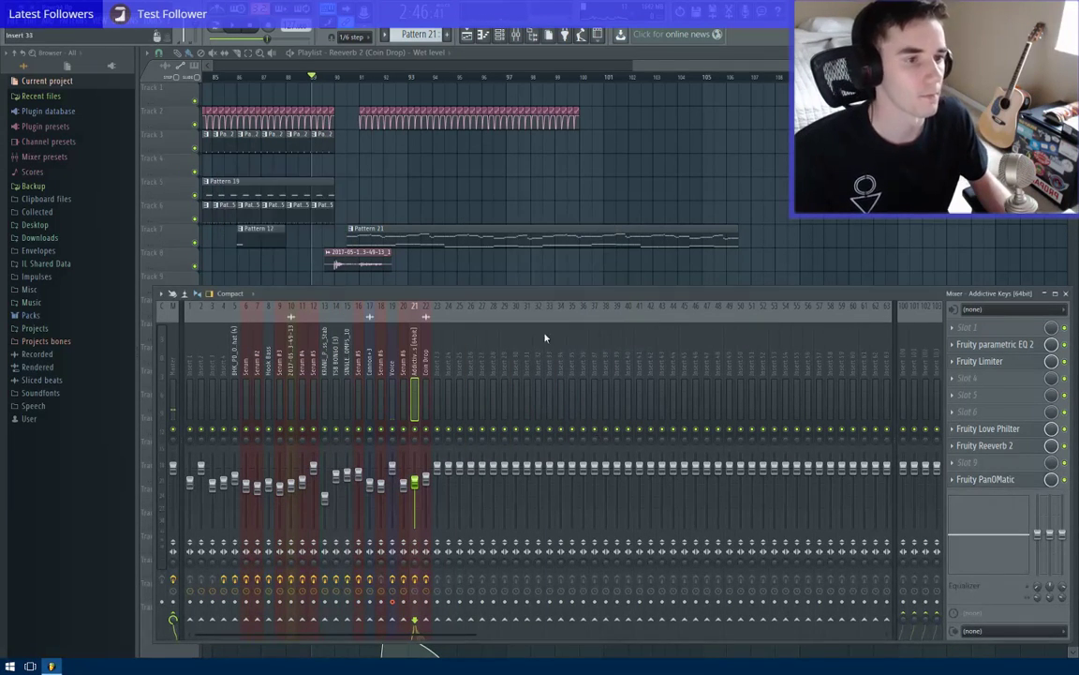
key(F9)
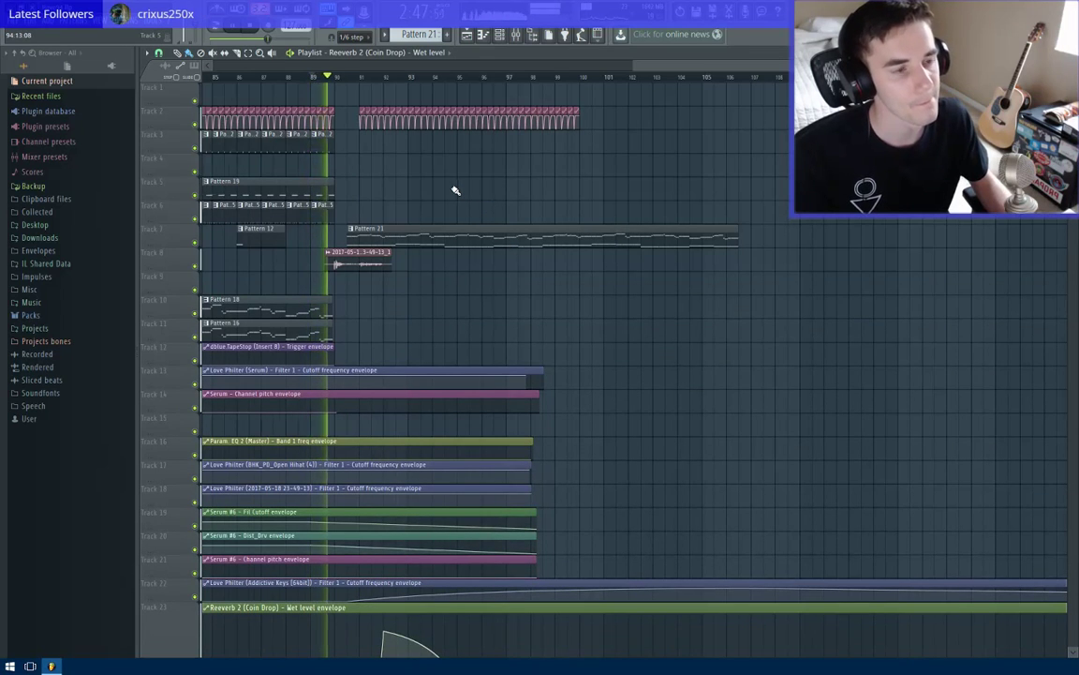
Play the outro to hear the sidechained piano of Pattern 21.
scroll(455, 191, up, 3)
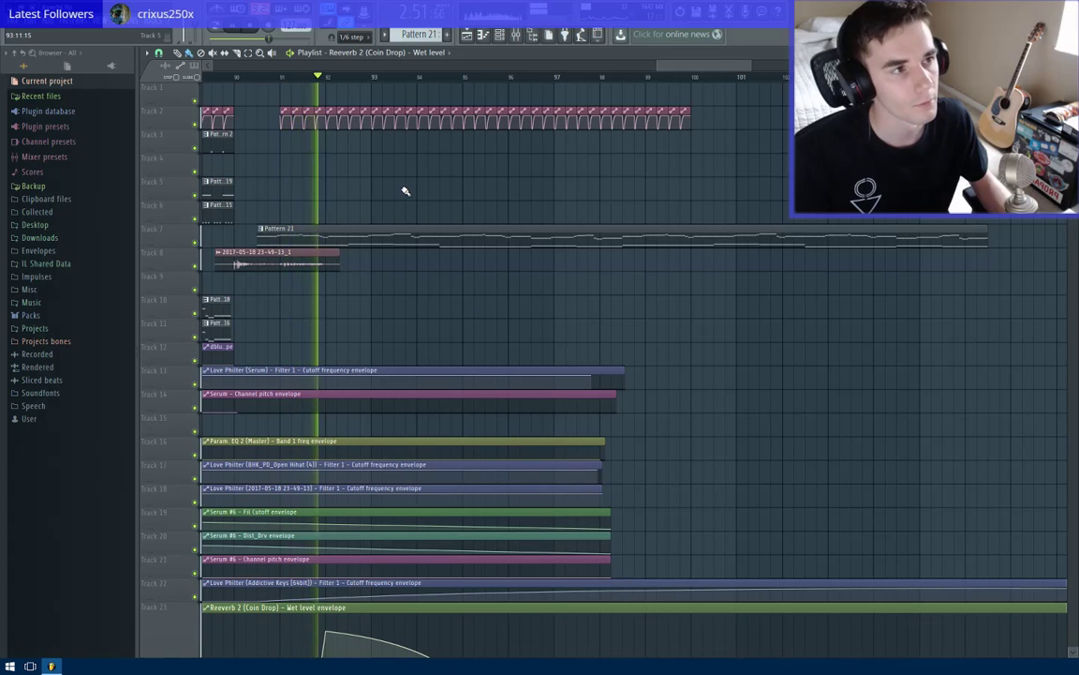
scroll(405, 188, down, 2)
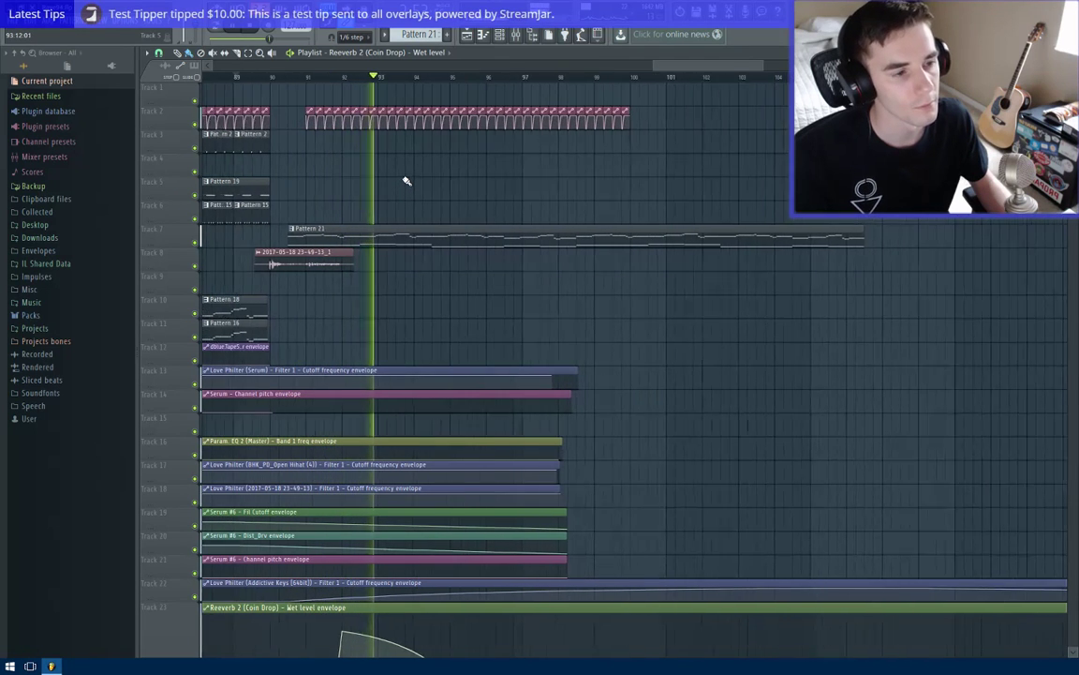
scroll(406, 180, up, 2)
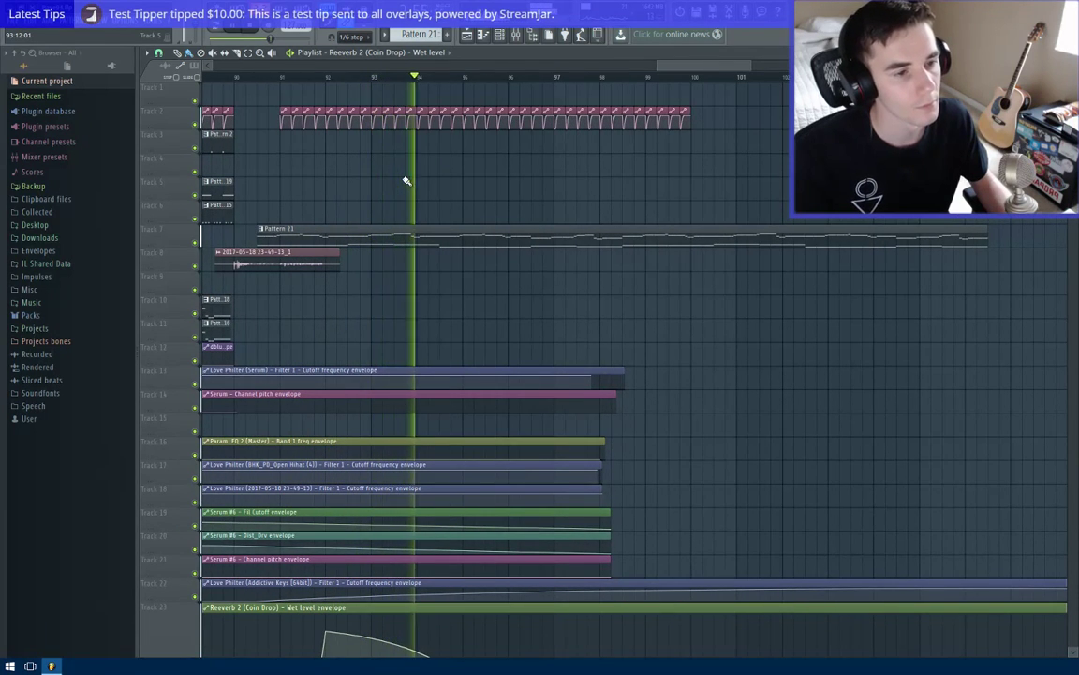
scroll(586, 164, down, 2)
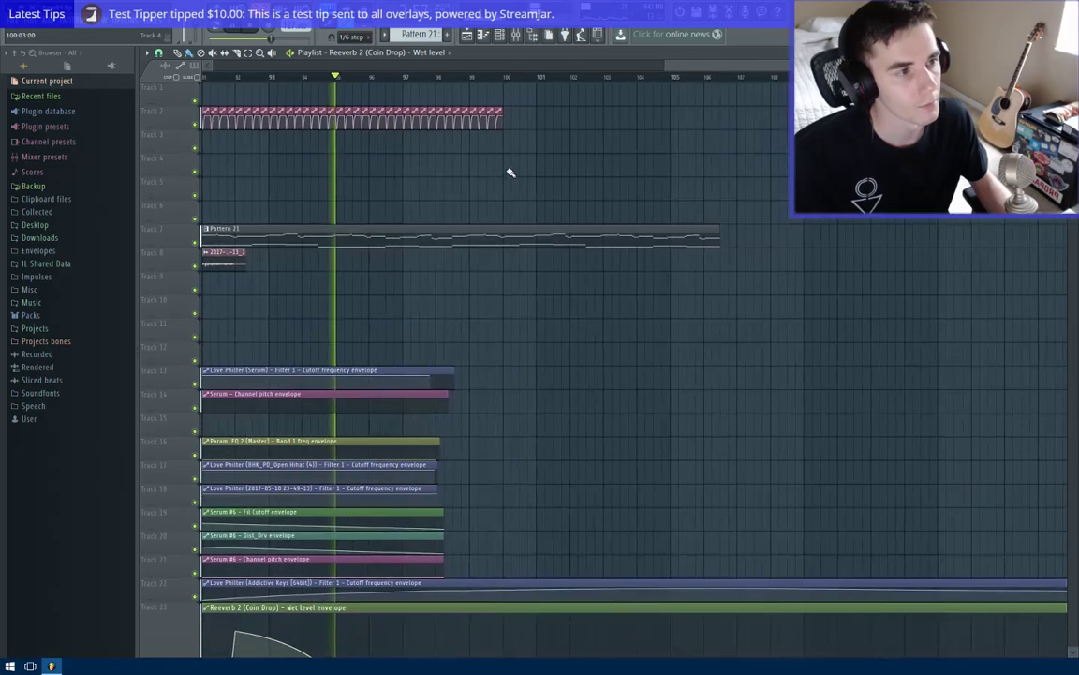
Extend the SideChain clips on Track 2 from bar 100 to the end of Pattern 21.
scroll(508, 113, up, 2)
drag(507, 112, 435, 148)
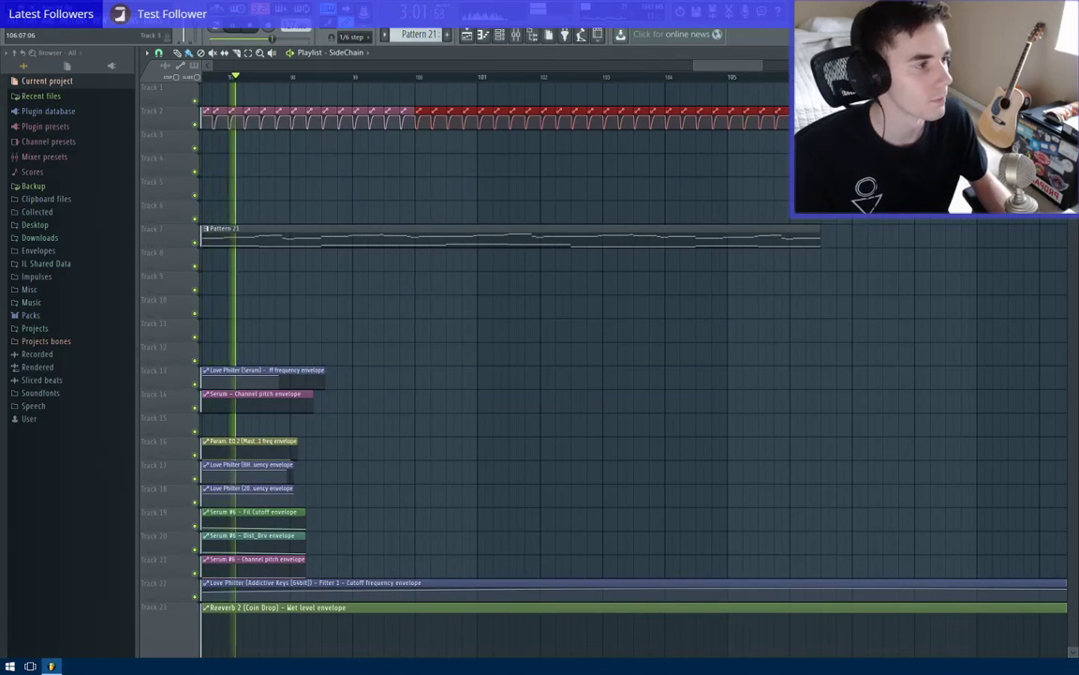
click(802, 114)
scroll(557, 173, down, 3)
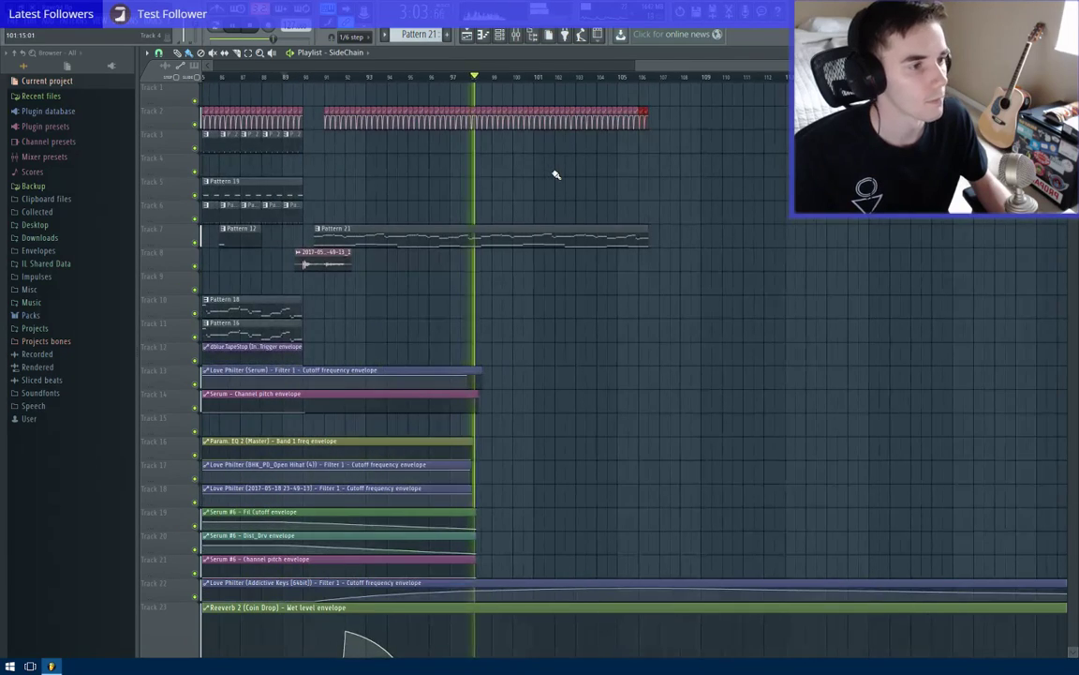
Play the song's intro from about bar 9 to audition its Track 3 drum patterns.
key(space)
scroll(553, 177, down, 5)
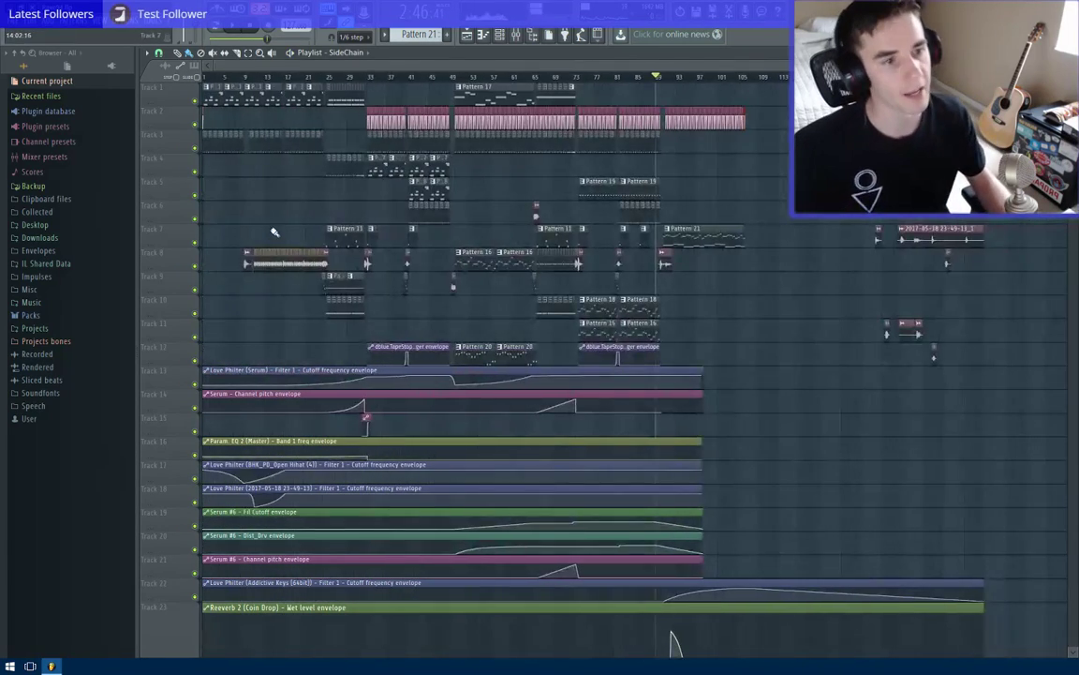
scroll(275, 231, up, 4)
drag(274, 231, 609, 279)
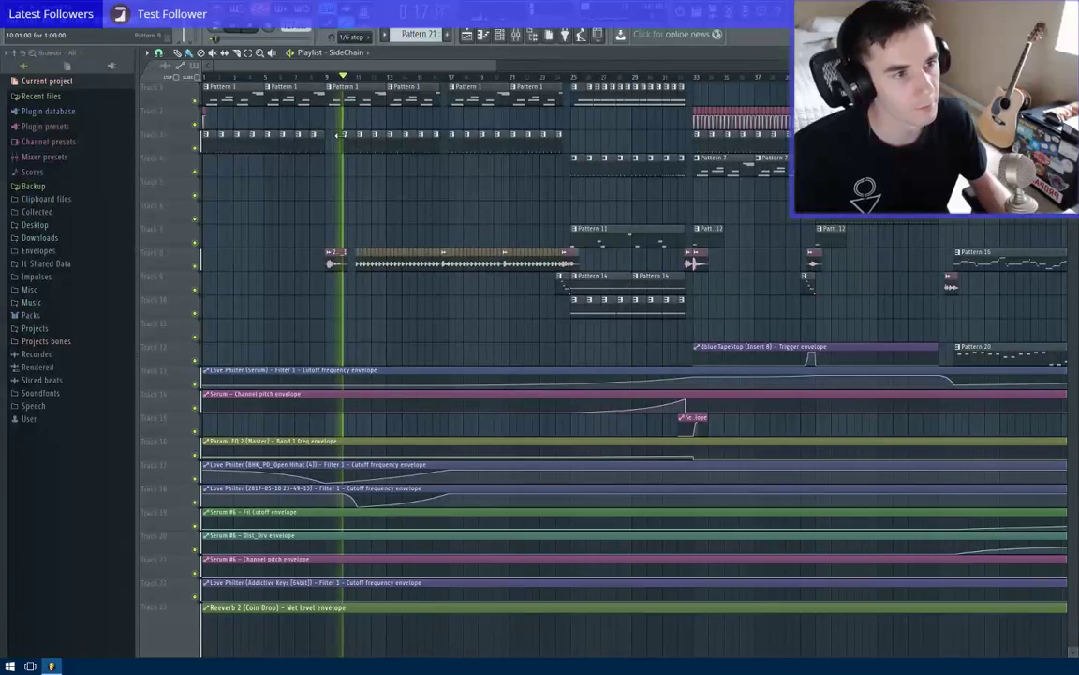
Copy the Pattern 9 and Pattern 2 clips between bars 10 and 24 on Track 3 to the outro, starting at bar 91.
drag(339, 134, 556, 148)
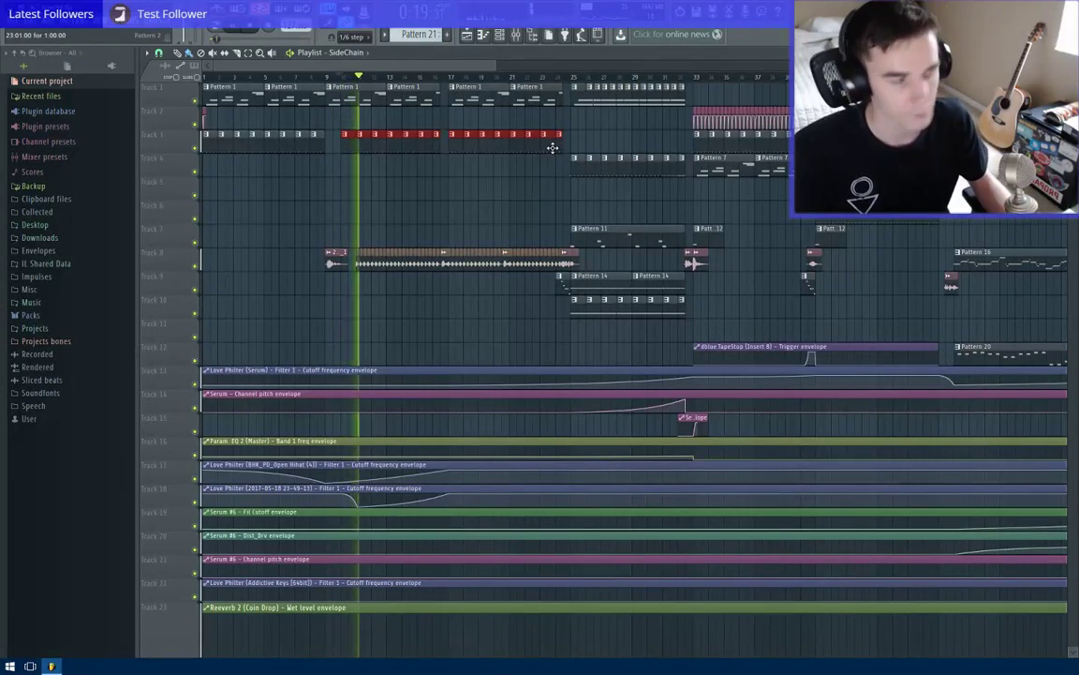
scroll(552, 148, down, 4)
scroll(796, 225, up, 4)
drag(797, 225, 518, 205)
key(ctrl+v)
scroll(413, 243, down, 3)
scroll(339, 164, up, 5)
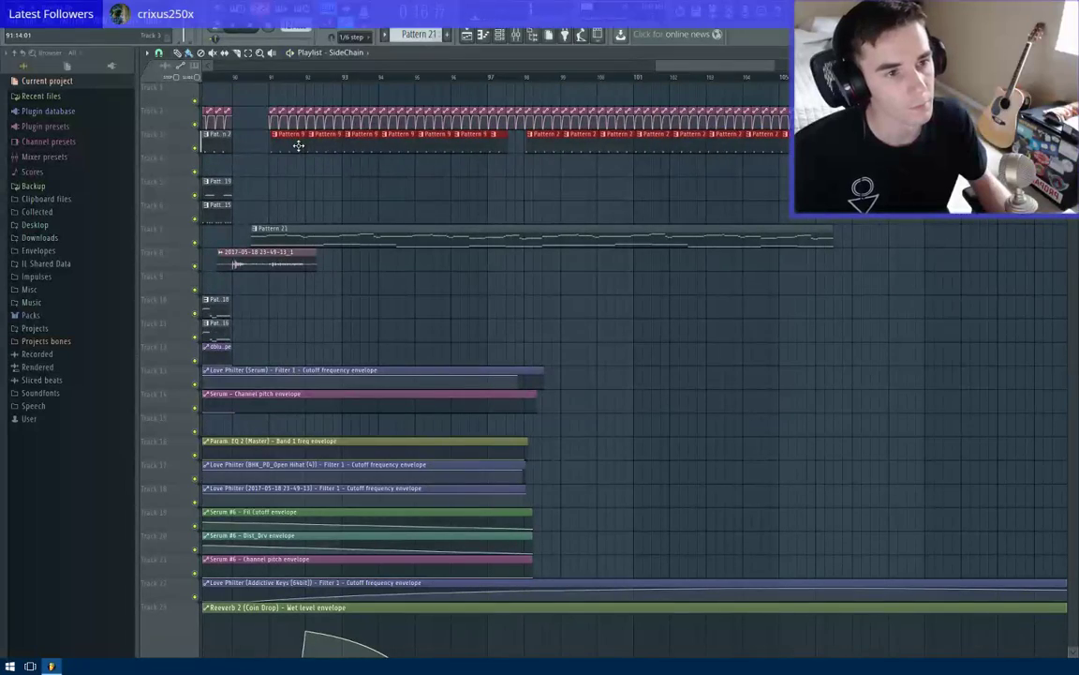
scroll(309, 154, down, 4)
scroll(440, 212, down, 2)
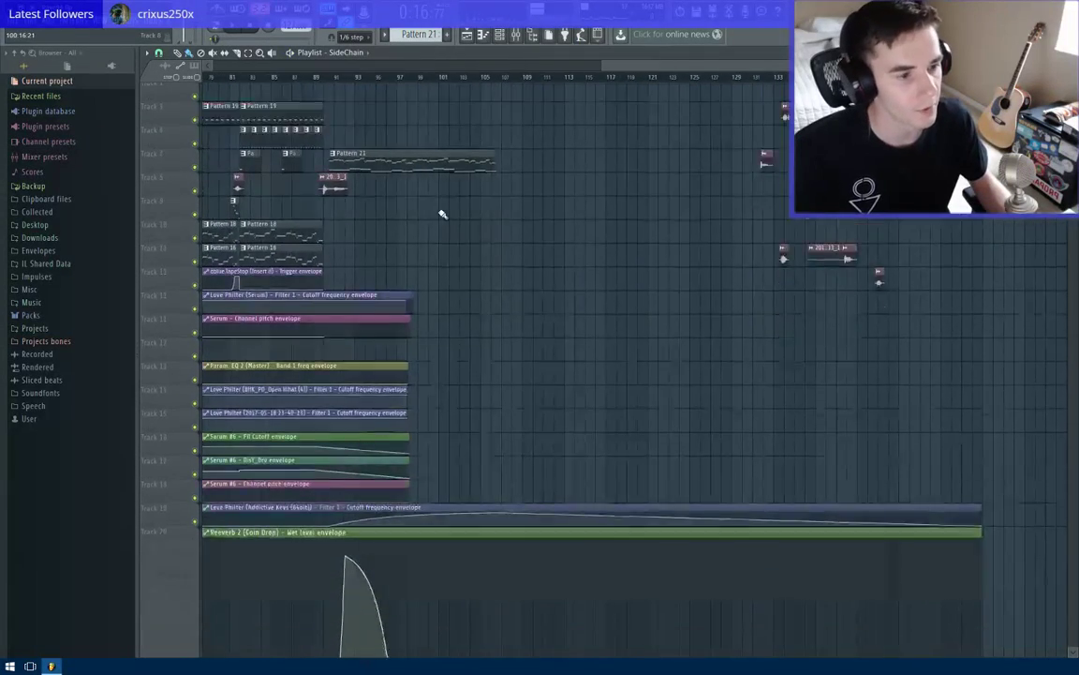
Shrink Track 23 to normal height and extend the open hi-hat filter cutoff envelope clip on Track 17 to about bar 117.
scroll(281, 347, down, 4)
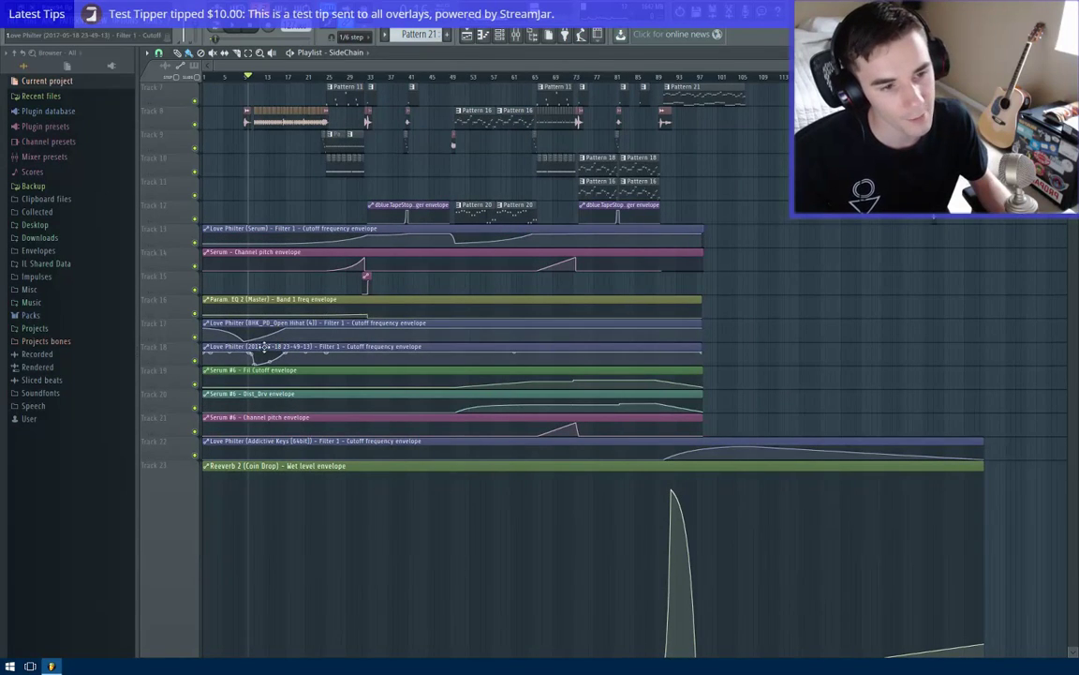
scroll(188, 473, down, 2)
drag(179, 562, 192, 431)
scroll(225, 384, up, 2)
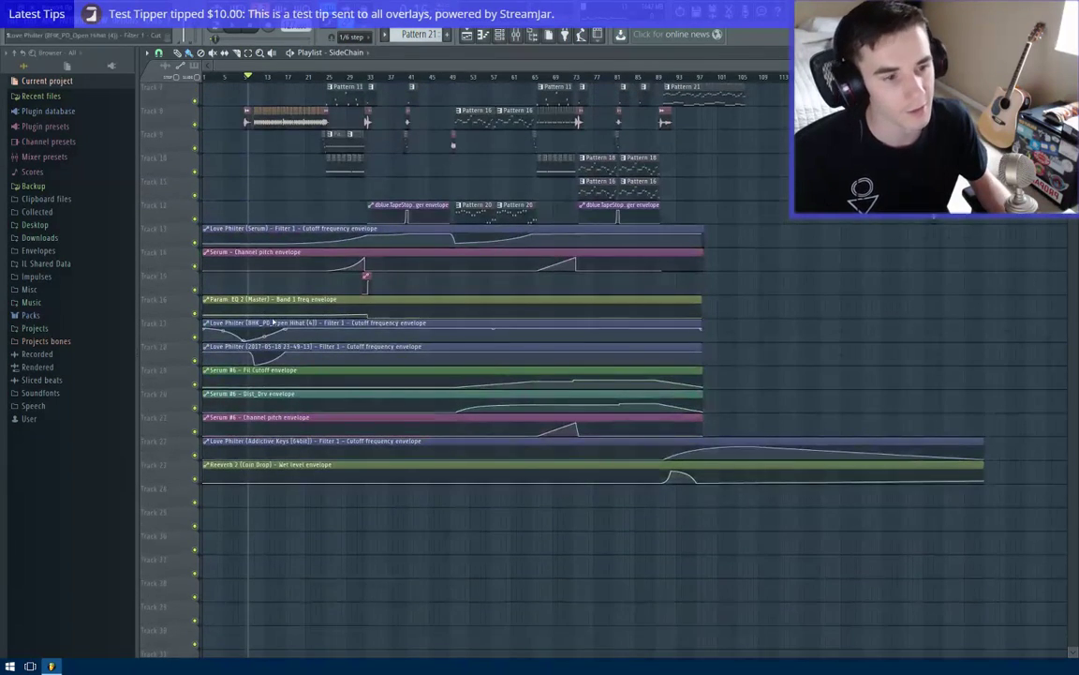
drag(701, 324, 805, 316)
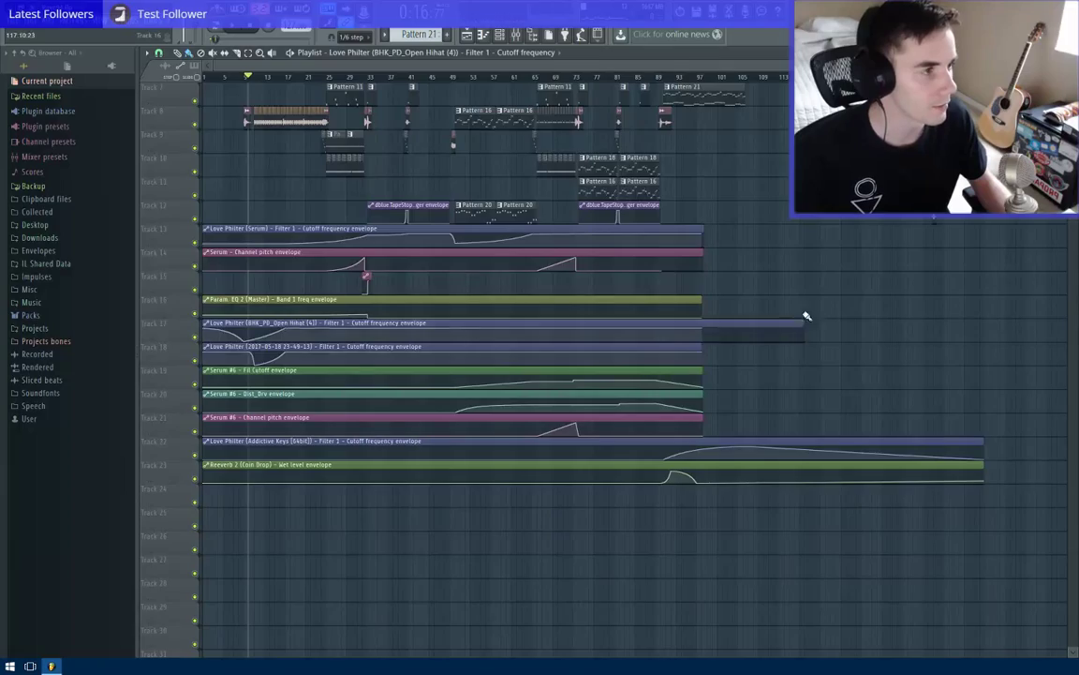
Shape a dip in the open hi-hat filter cutoff envelope that bottoms out at bar 91 and rises back up by bar 98.
scroll(672, 181, up, 2)
scroll(676, 185, up, 3)
drag(734, 254, 566, 212)
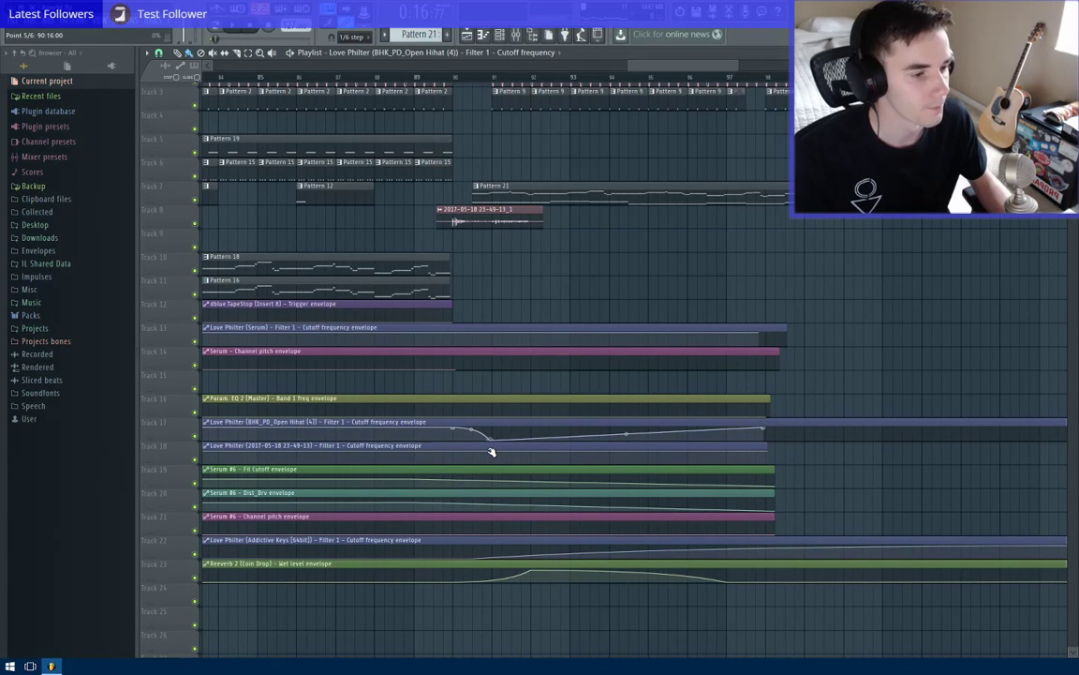
drag(700, 453, 498, 456)
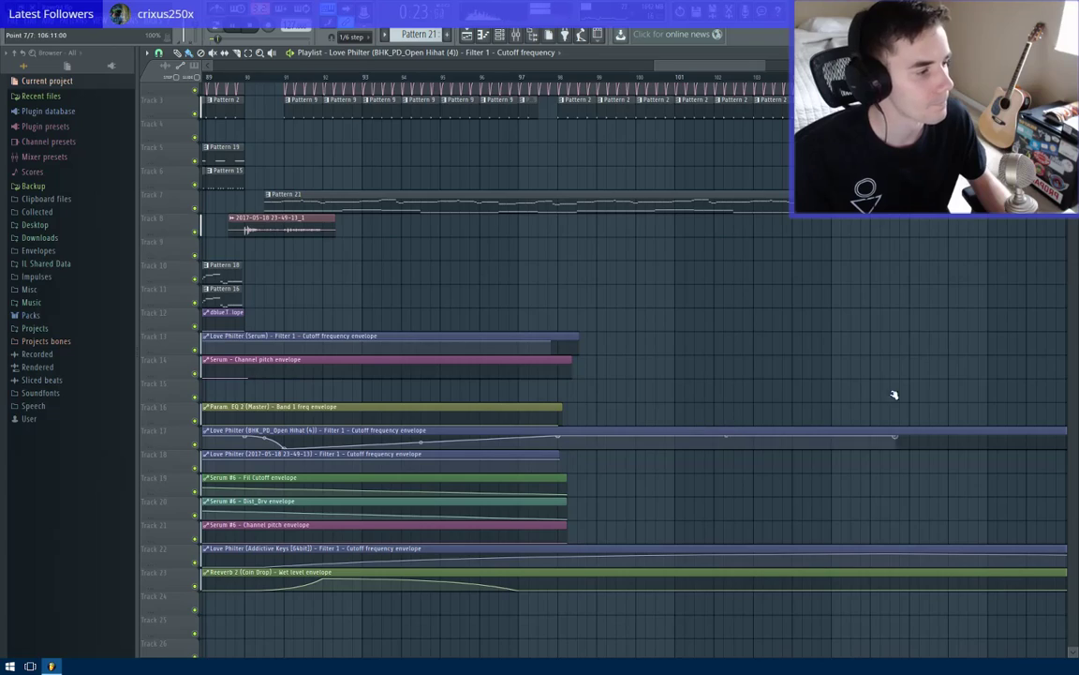
Play the outro from about bar 89 and move the end of the hi-hat filter's rise to about bar 105.
scroll(975, 375, down, 4)
drag(923, 348, 797, 384)
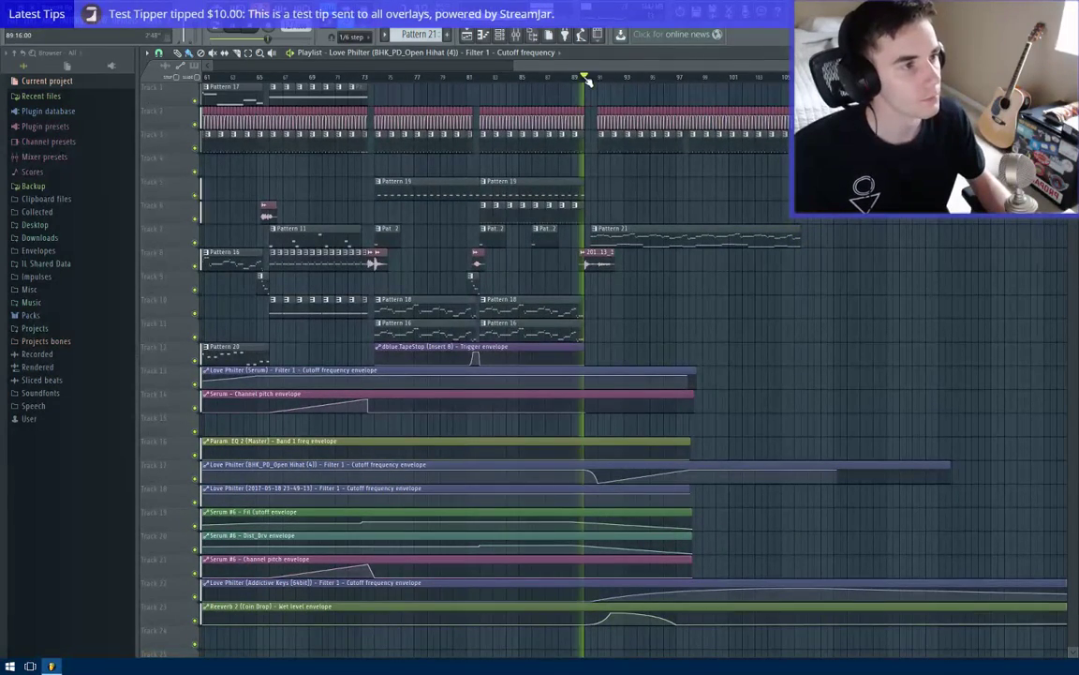
scroll(712, 318, up, 3)
drag(723, 317, 619, 340)
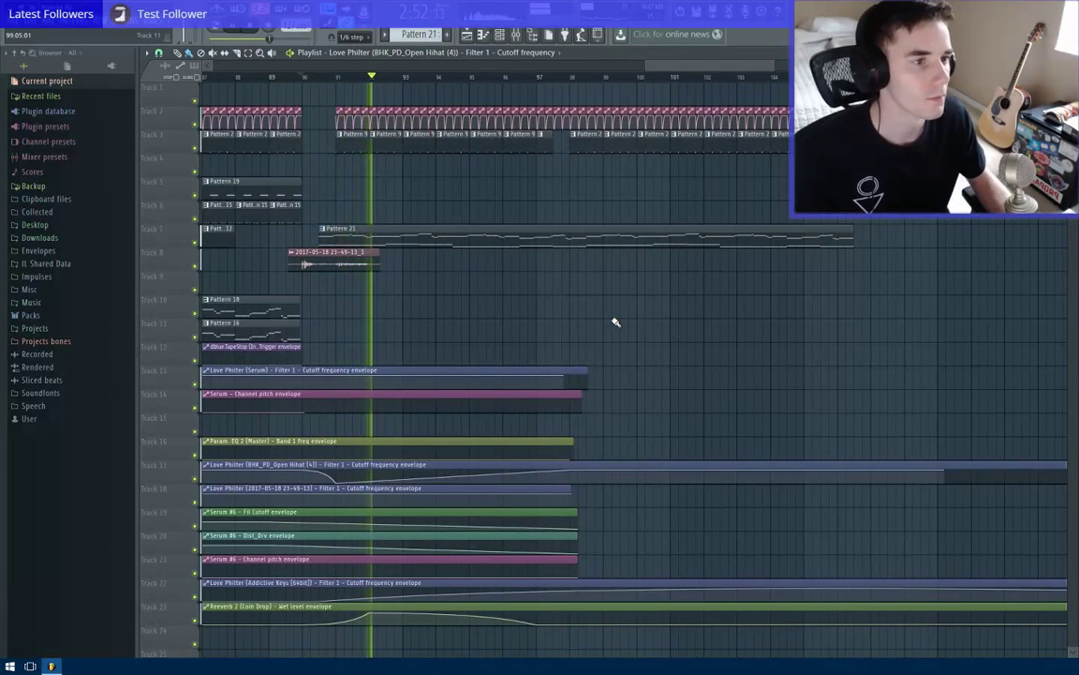
drag(642, 322, 631, 323)
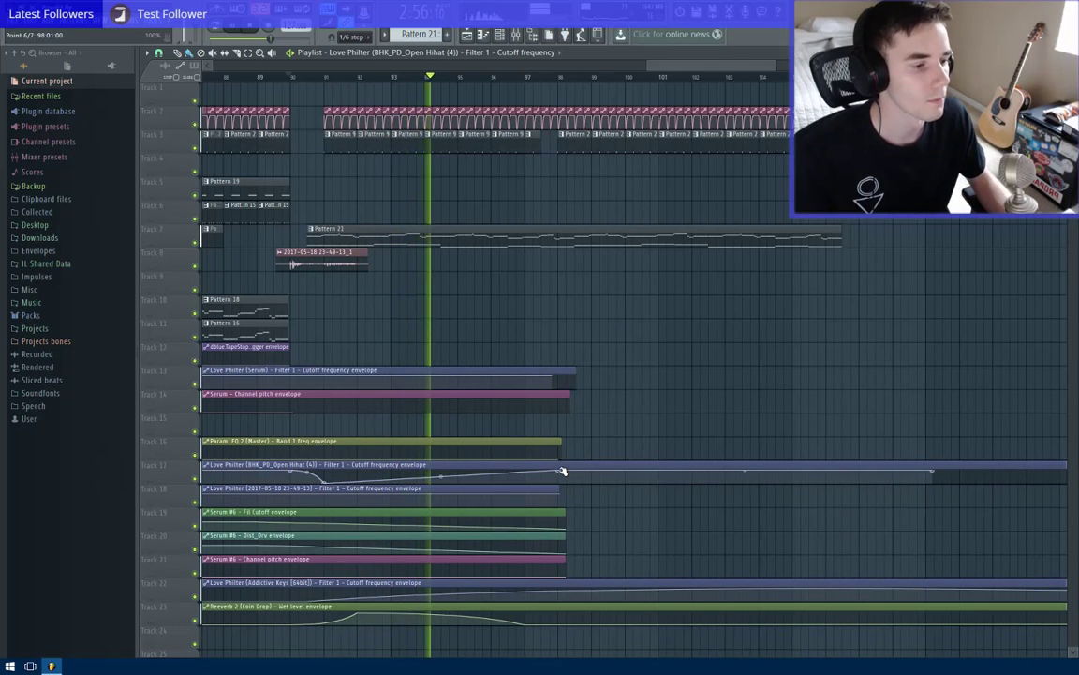
drag(563, 470, 813, 418)
Move the first spare recorded clip on Track 7, near bar 131, to about bar 130 and play it.
scroll(710, 351, down, 4)
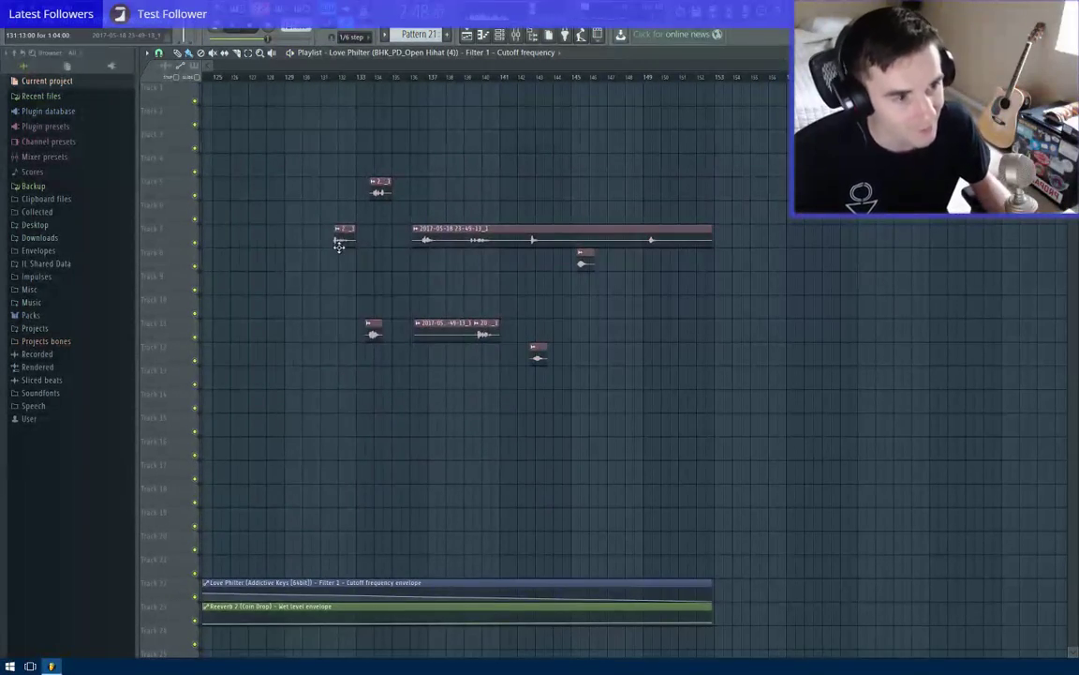
click(339, 229)
click(297, 234)
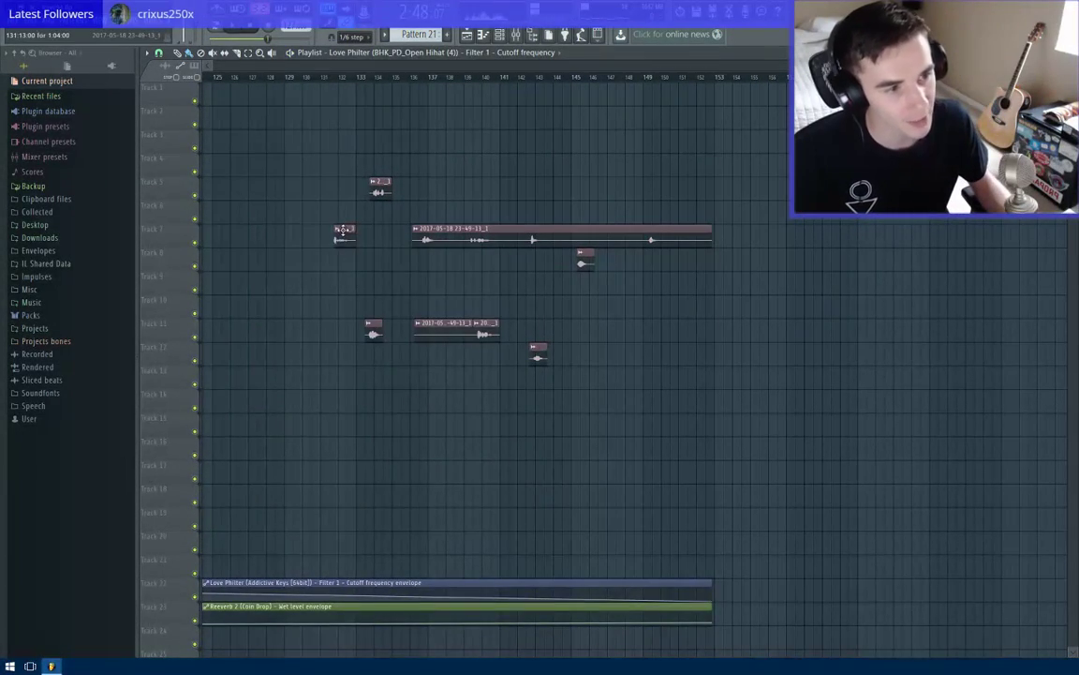
click(300, 78)
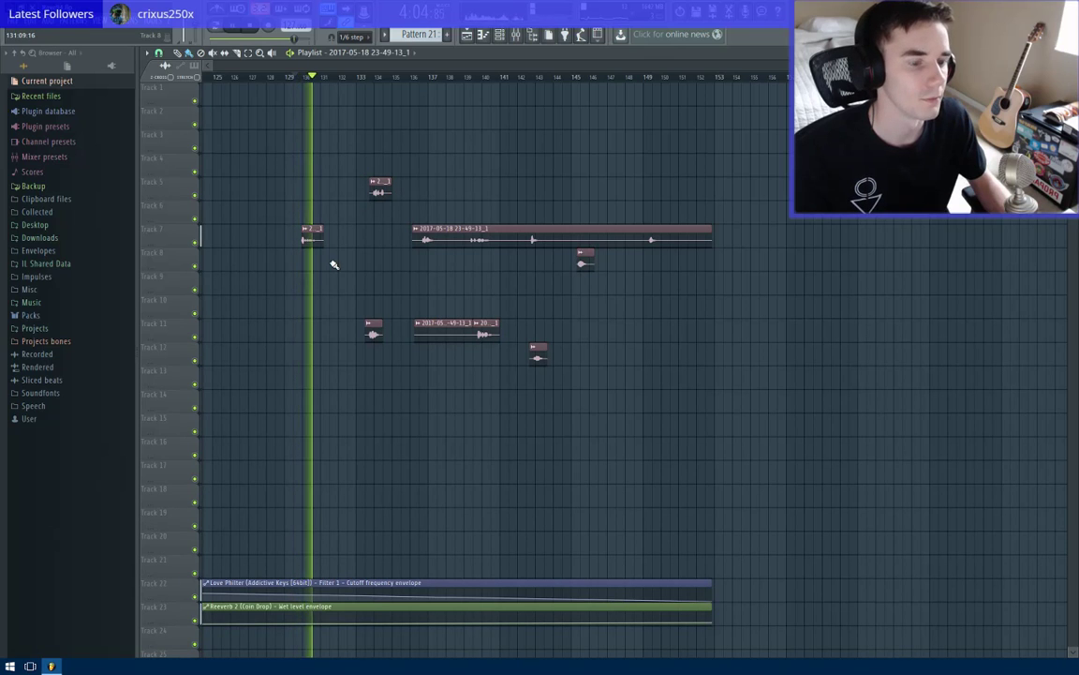
key(space)
Audition the spare clips, move the first one on Track 11 to about bar 131, and delete the Track 11 clip at bar 136.
click(339, 79)
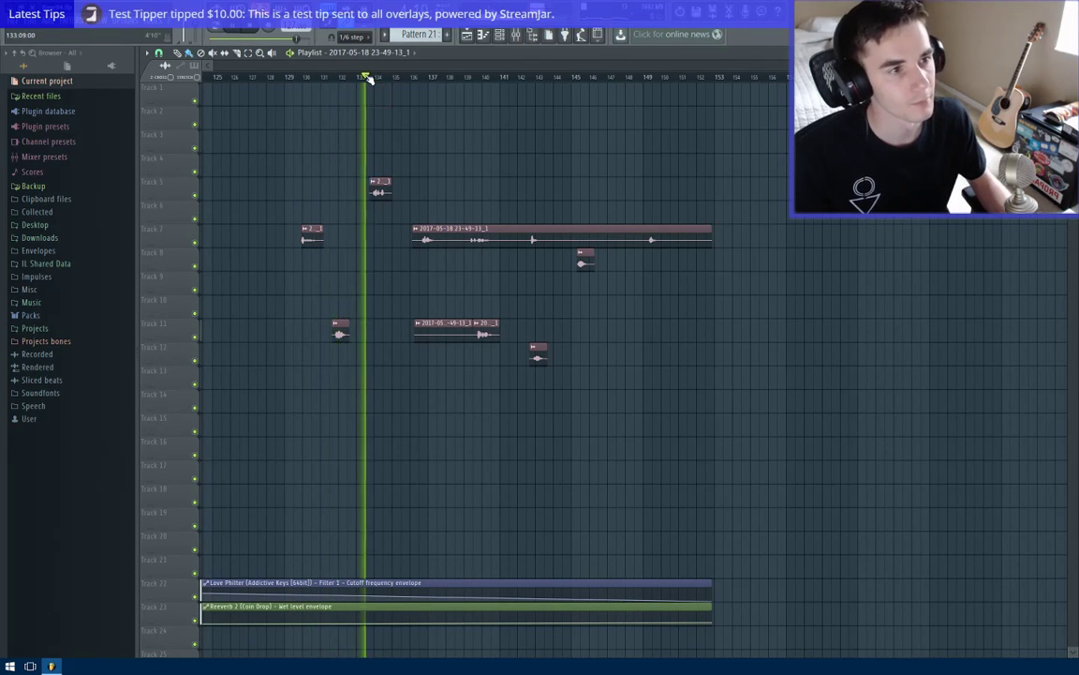
mouse_move(443, 328)
mouse_down()
mouse_move(595, 280)
mouse_move(716, 305)
mouse_up()
right_click(716, 306)
key(space)
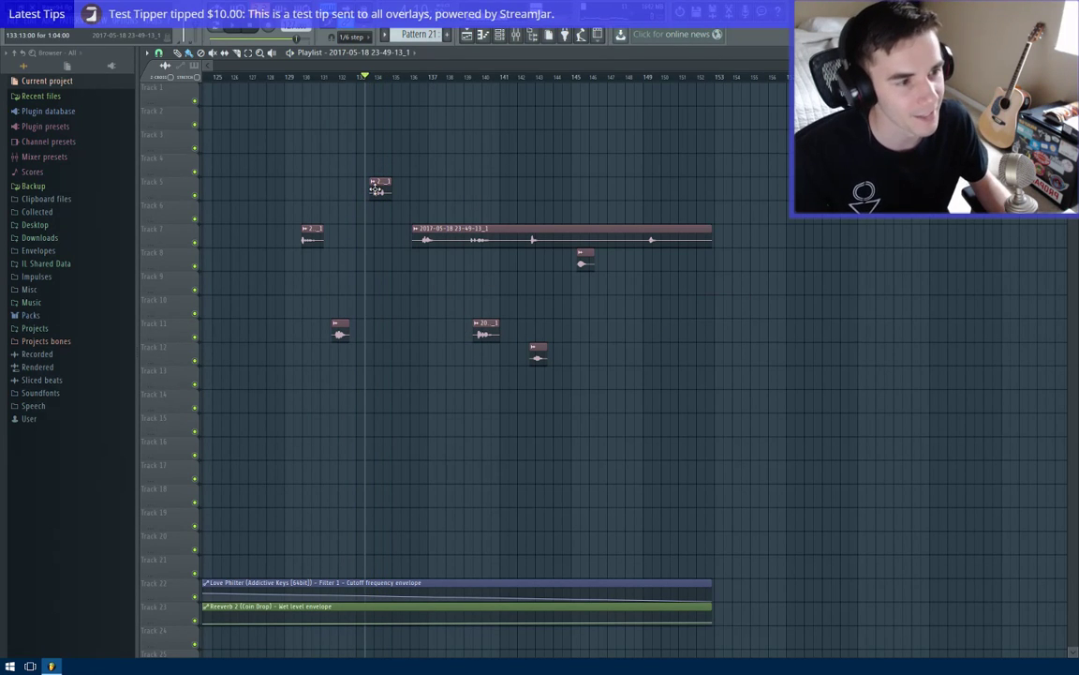
Shift the Track 5 clip to about bar 132.5 and the long Track 7 clip to bar 134.5, and place the Track 11 clip on Track 4 at bar 139.
click(429, 79)
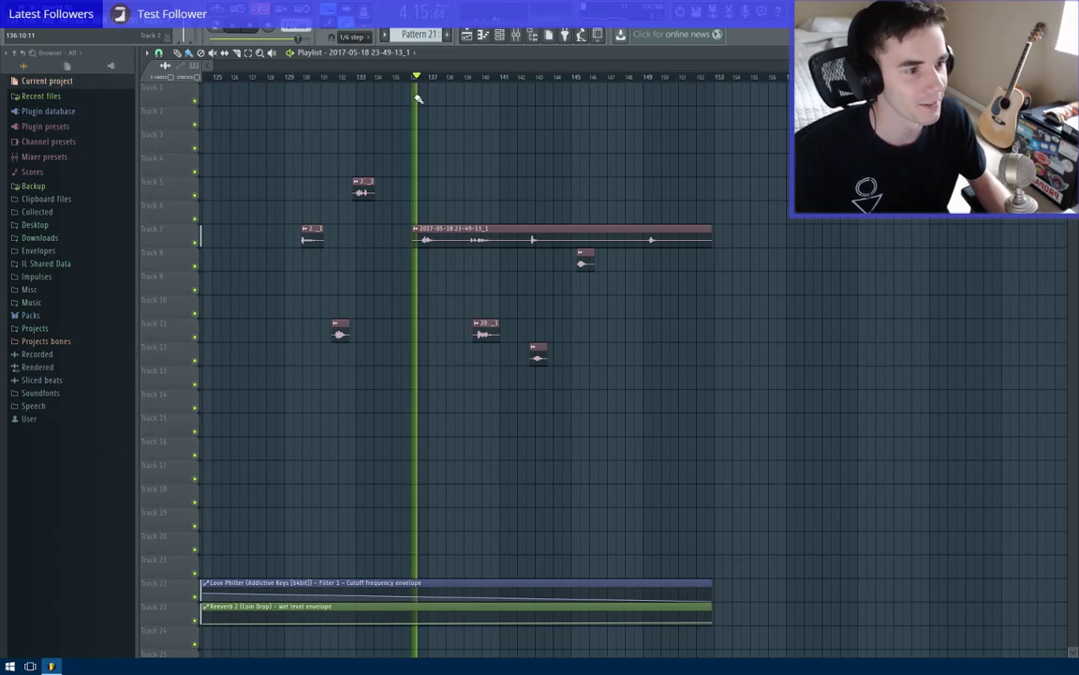
drag(444, 240, 420, 240)
key(space)
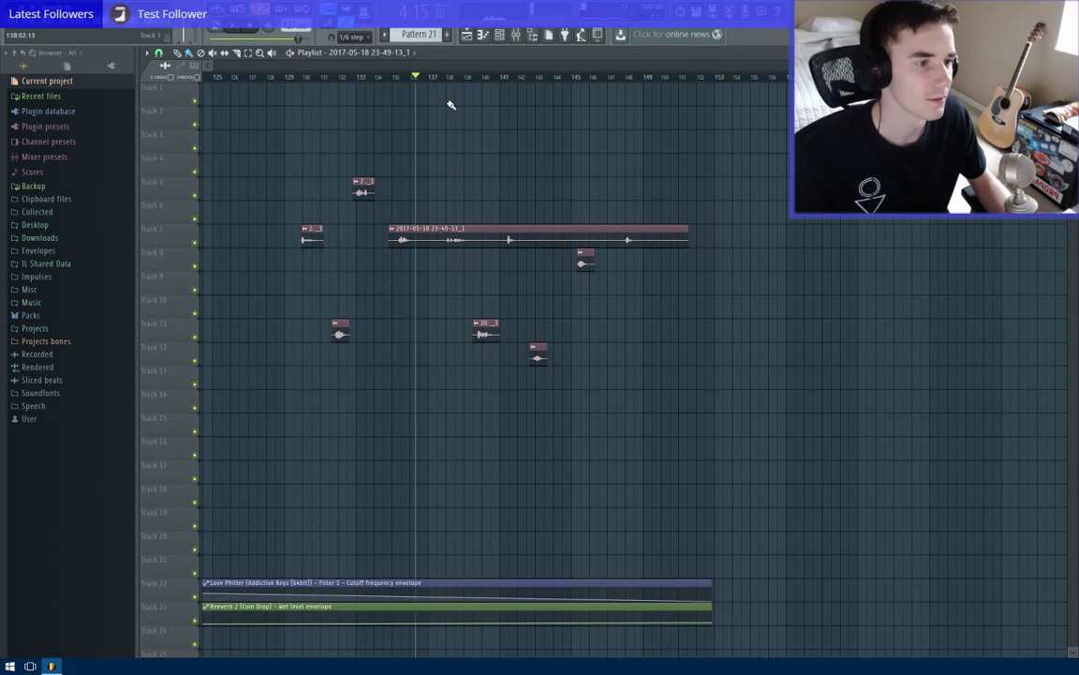
key(space)
drag(483, 330, 476, 165)
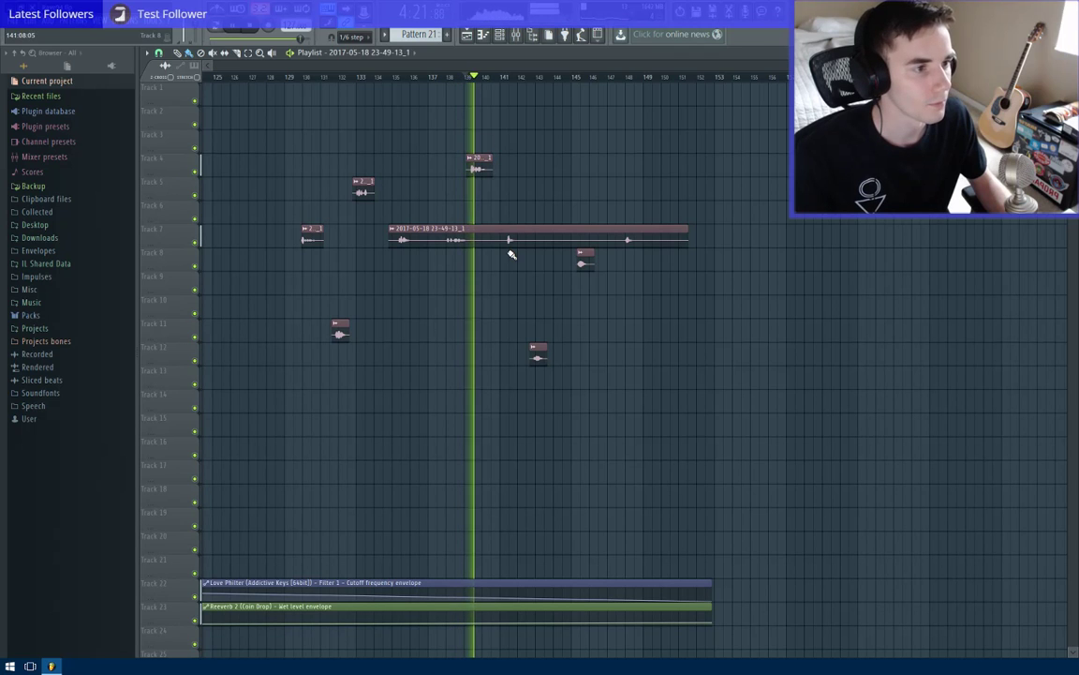
Play the remaining spare recorded clips between bars 142 and 148, plus the one at bar 130, to choose a sound.
click(525, 82)
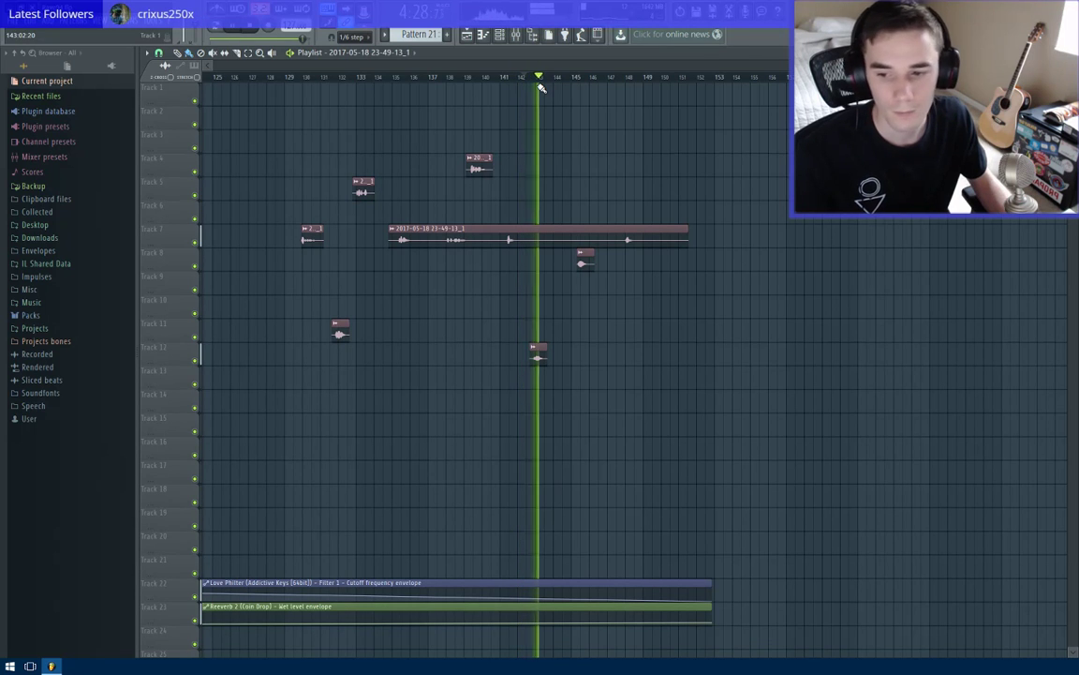
key(space)
key(space)
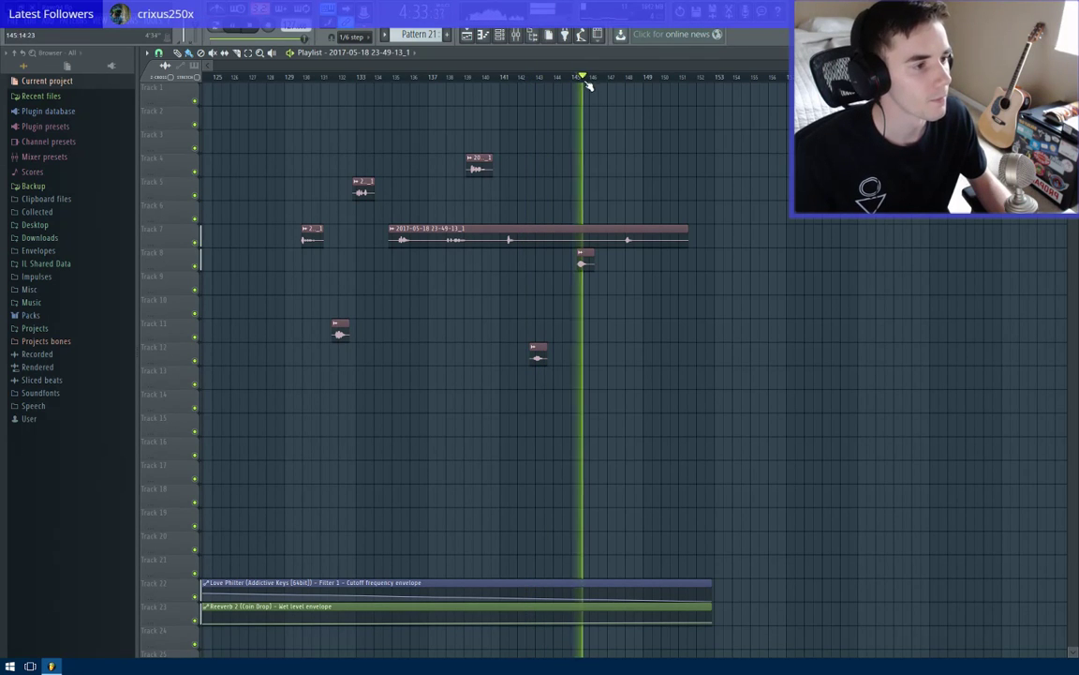
key(space)
click(630, 82)
key(space)
key(space)
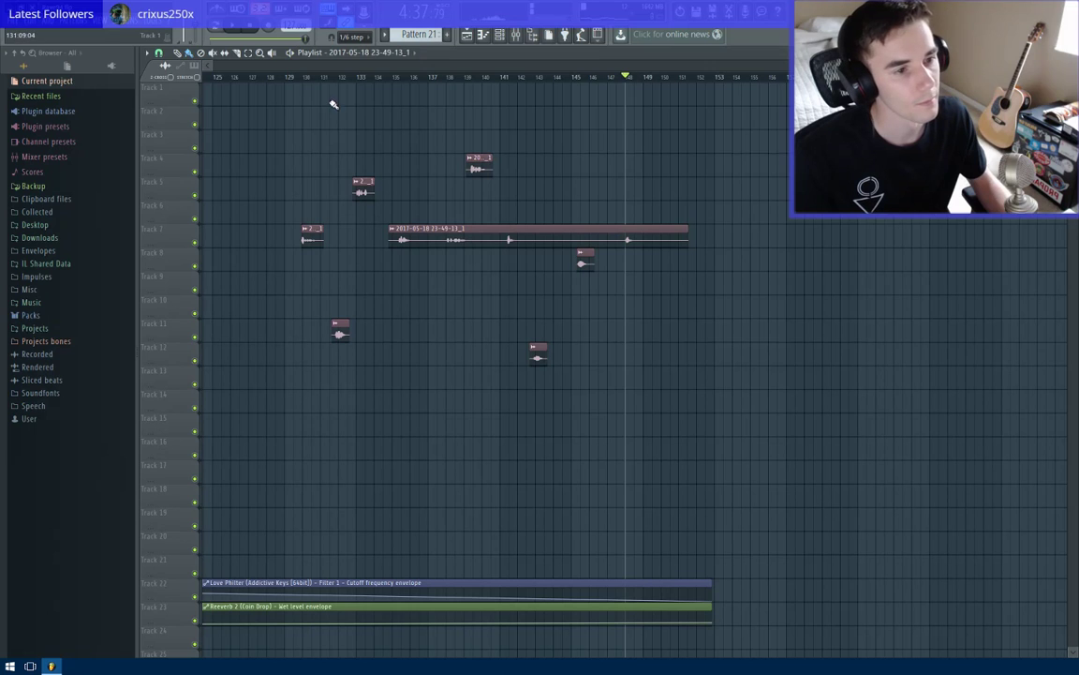
click(305, 80)
key(space)
key(space)
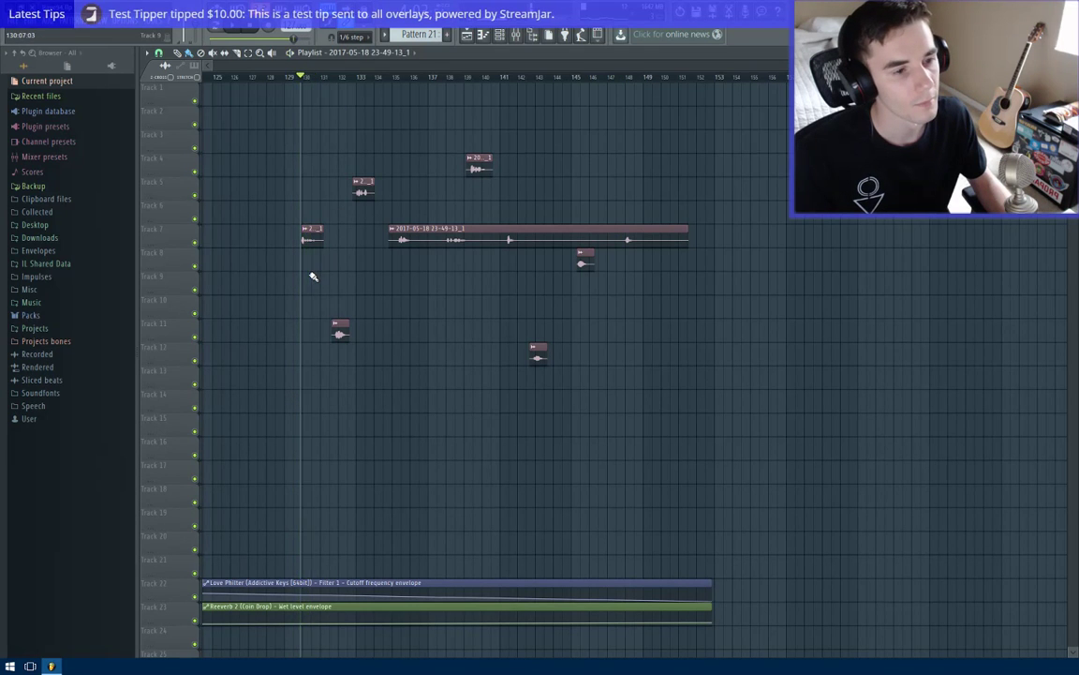
Move the recorded clip at bar 130 on Track 7 into the outro on Track 9, starting about halfway through bar 97.
drag(315, 277, 518, 328)
drag(514, 245, 571, 330)
drag(524, 296, 563, 310)
scroll(723, 288, up, 5)
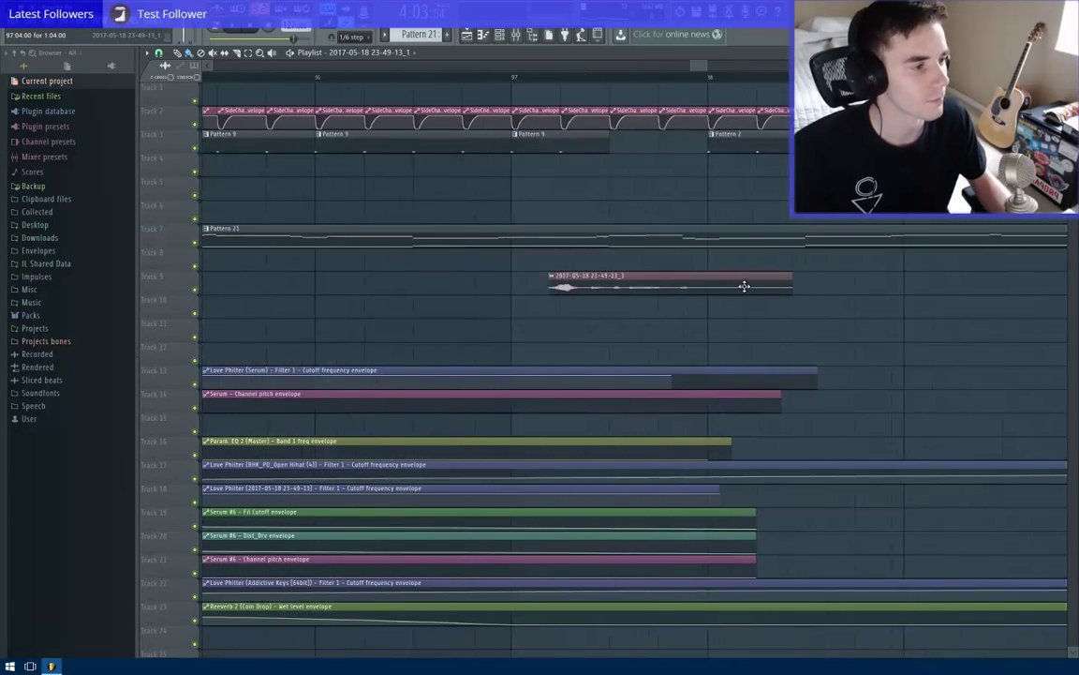
drag(692, 283, 712, 309)
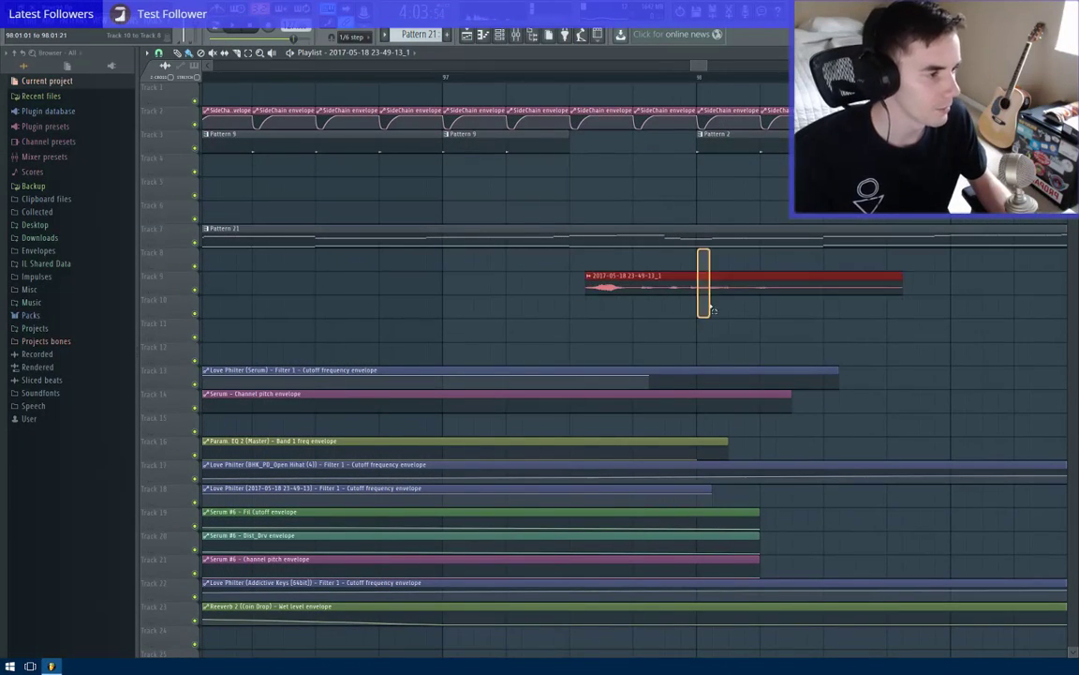
Play the outro from about bar 90 to hear it leading into the recorded clip on Track 9.
scroll(714, 304, down, 5)
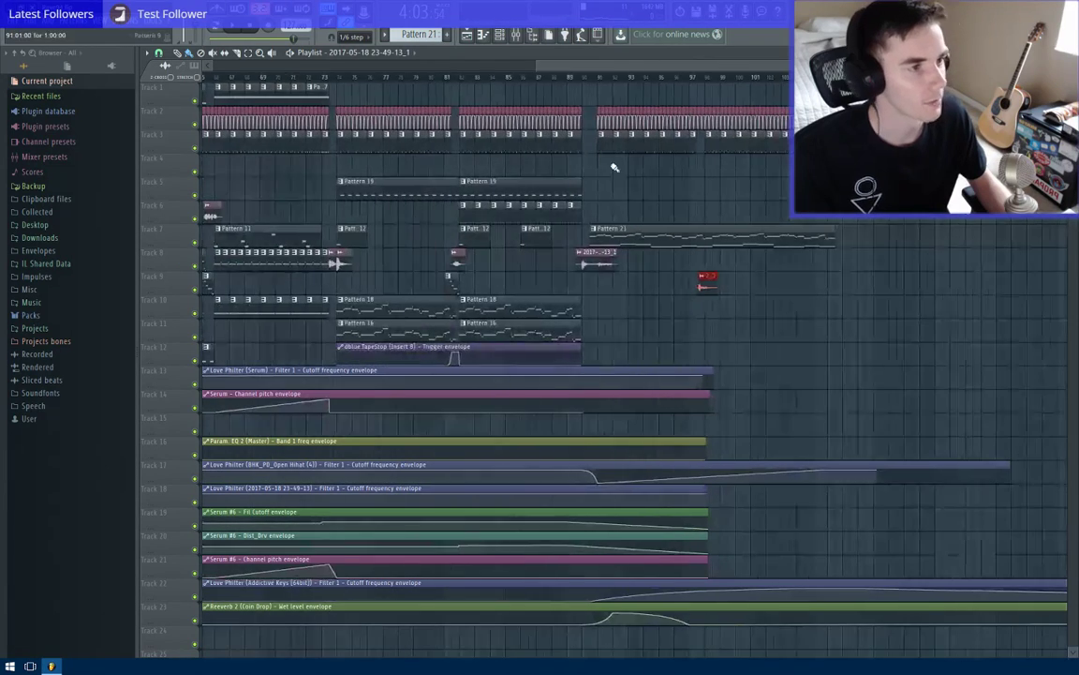
click(585, 79)
key(space)
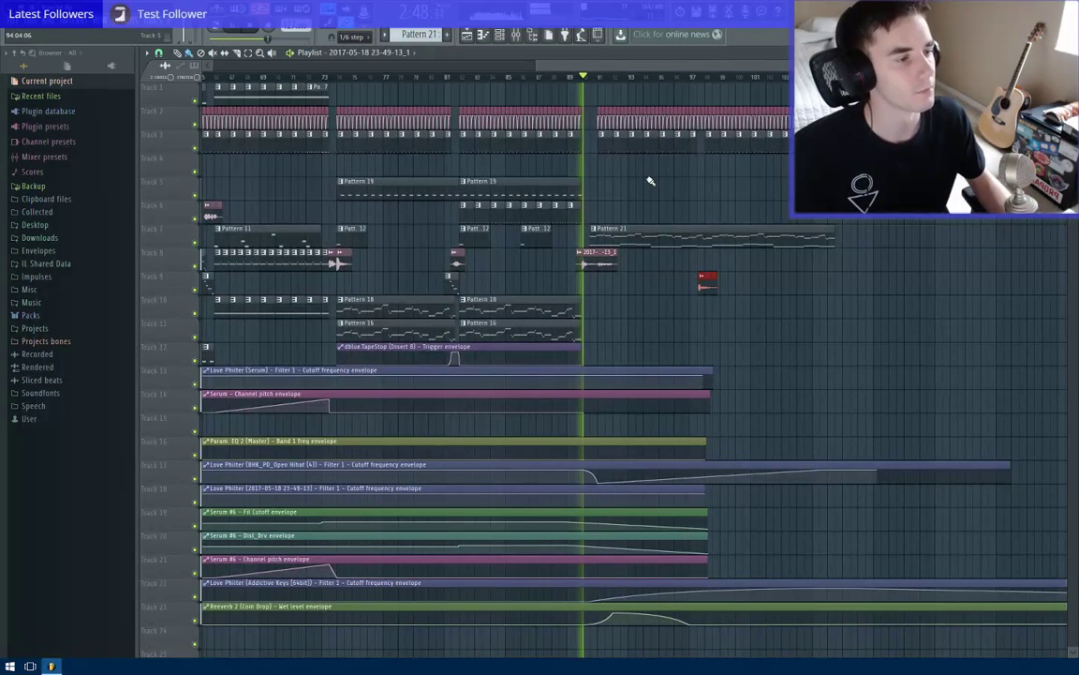
scroll(661, 183, up, 3)
drag(666, 202, 539, 215)
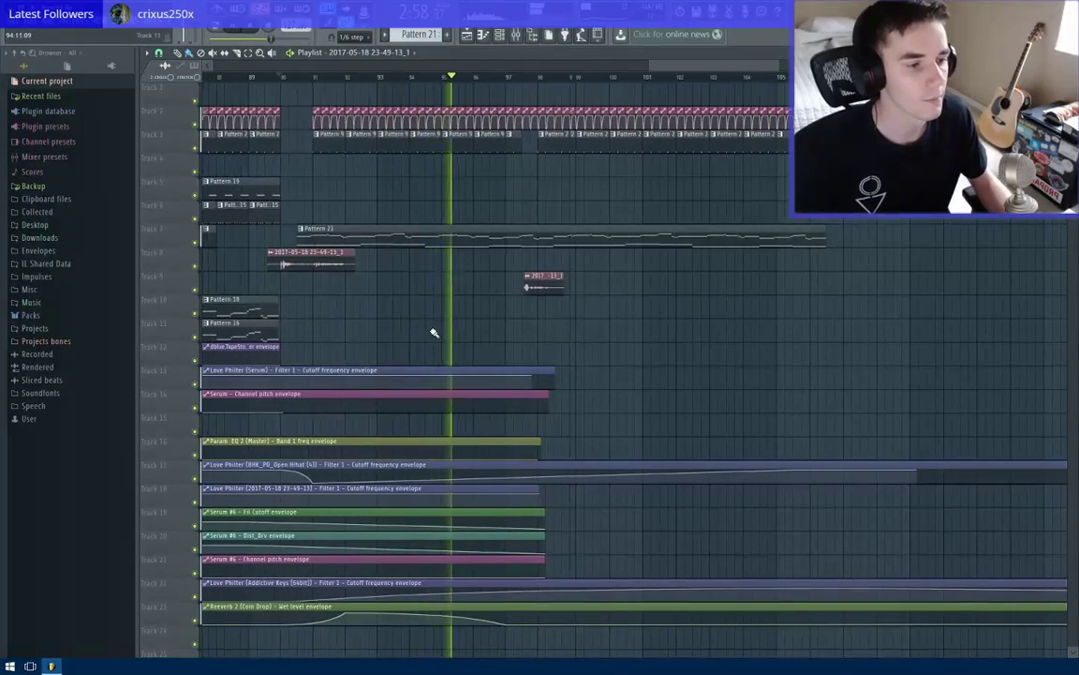
scroll(434, 334, down, 5)
scroll(692, 409, up, 3)
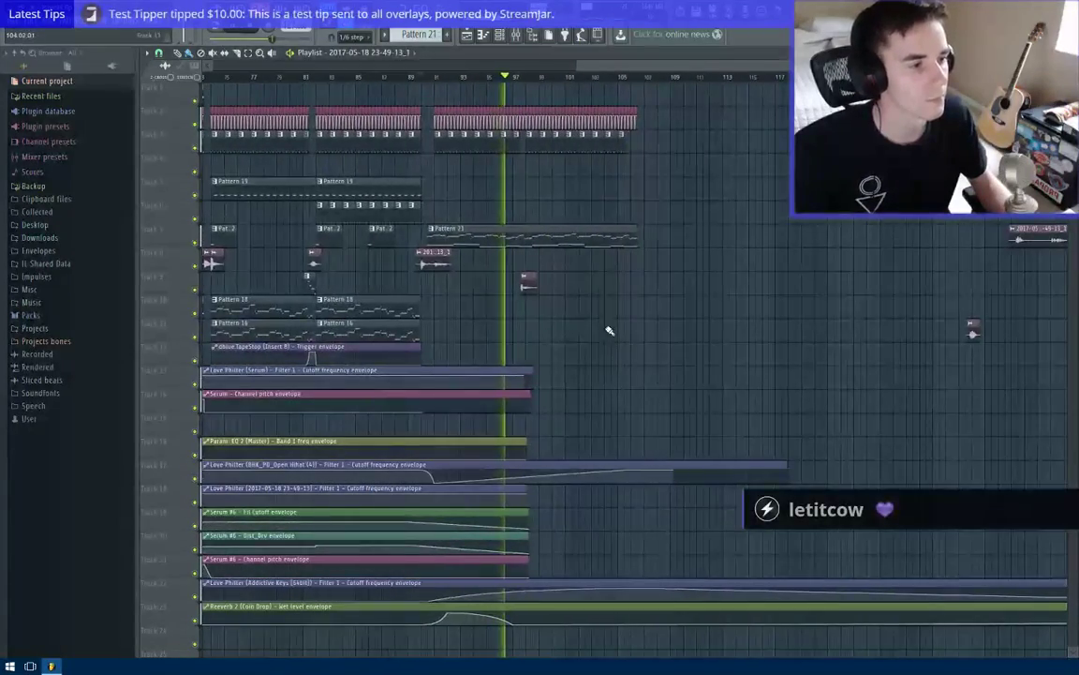
Check the Addictive Keys insert's effects in the mixer and replay the outro from just before bar 90.
key(F9)
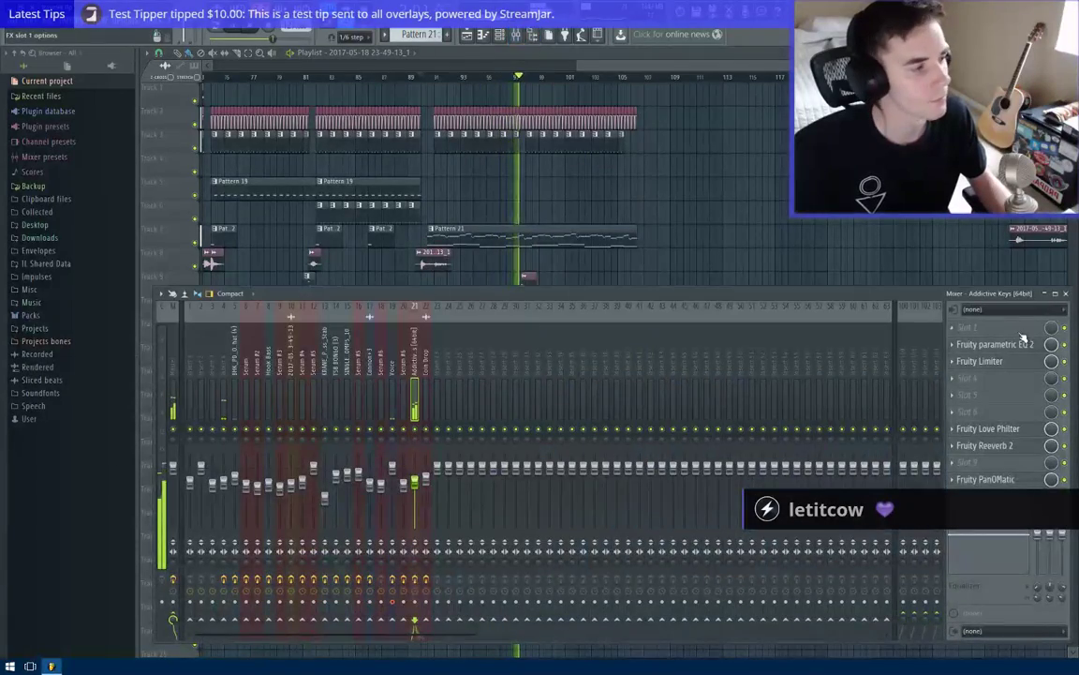
key(F9)
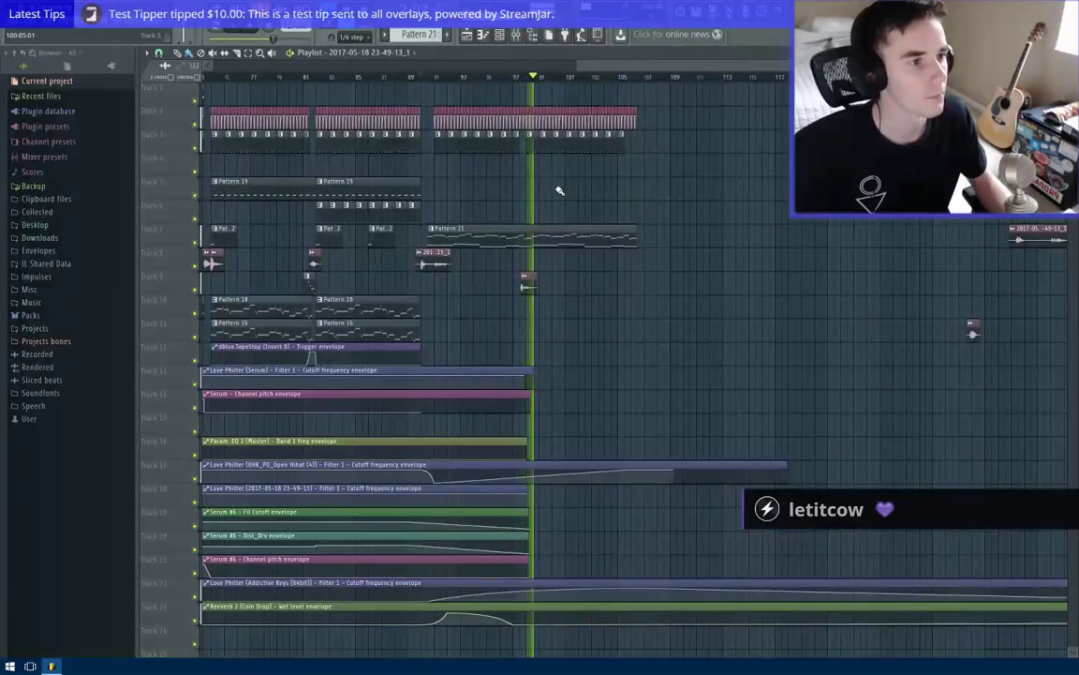
scroll(548, 208, up, 3)
click(311, 77)
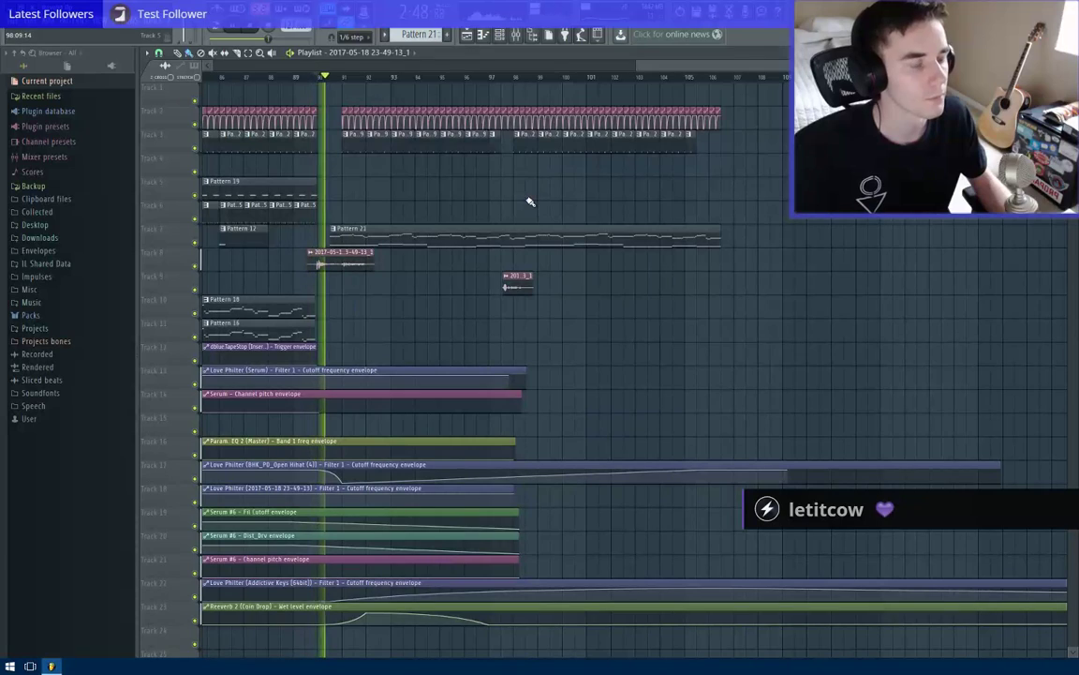
Enlarge the Param. EQ 2 (Master) Band 1 freq envelope on Track 16 and open the master's first Fruity parametric EQ 2.
scroll(532, 203, down, 5)
scroll(532, 224, down, 3)
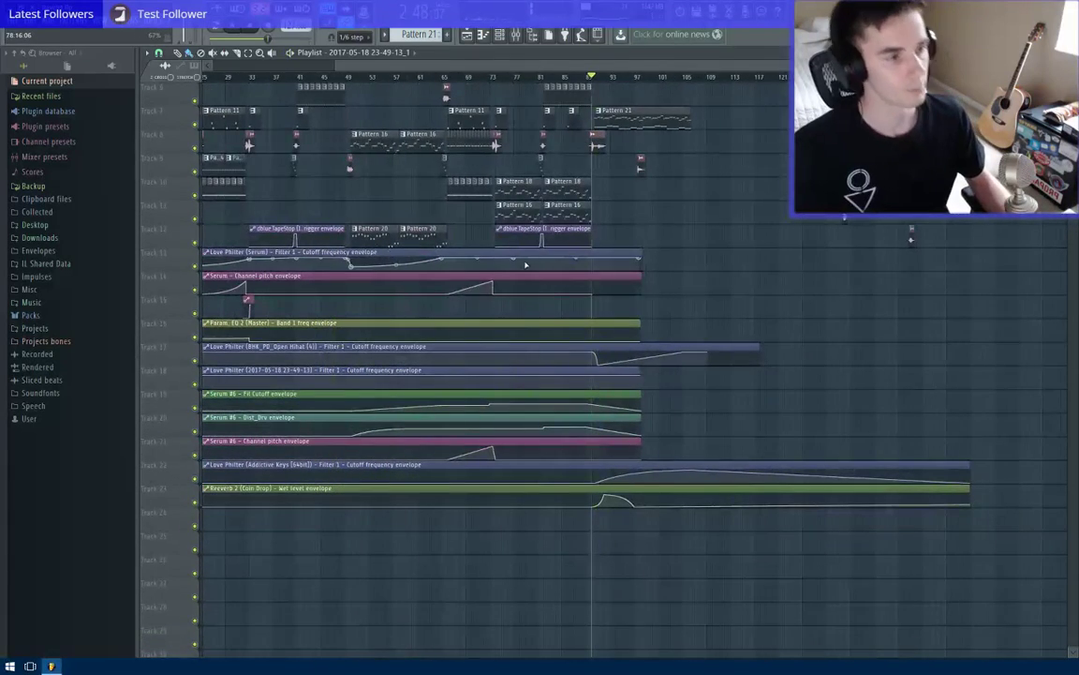
scroll(330, 251, down, 4)
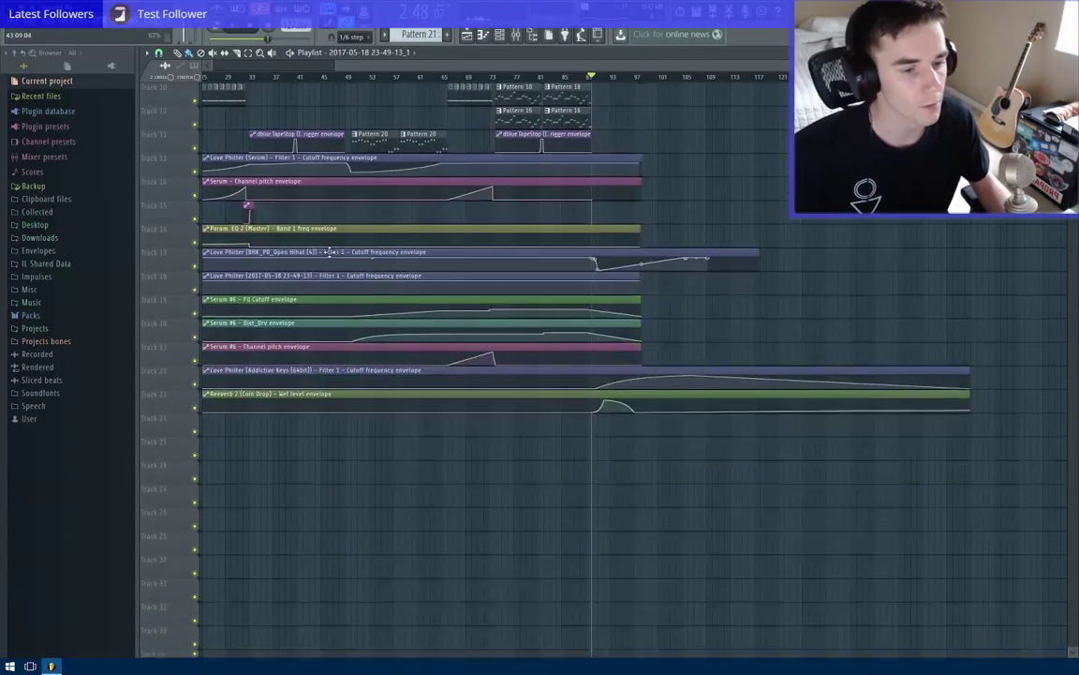
drag(164, 251, 167, 521)
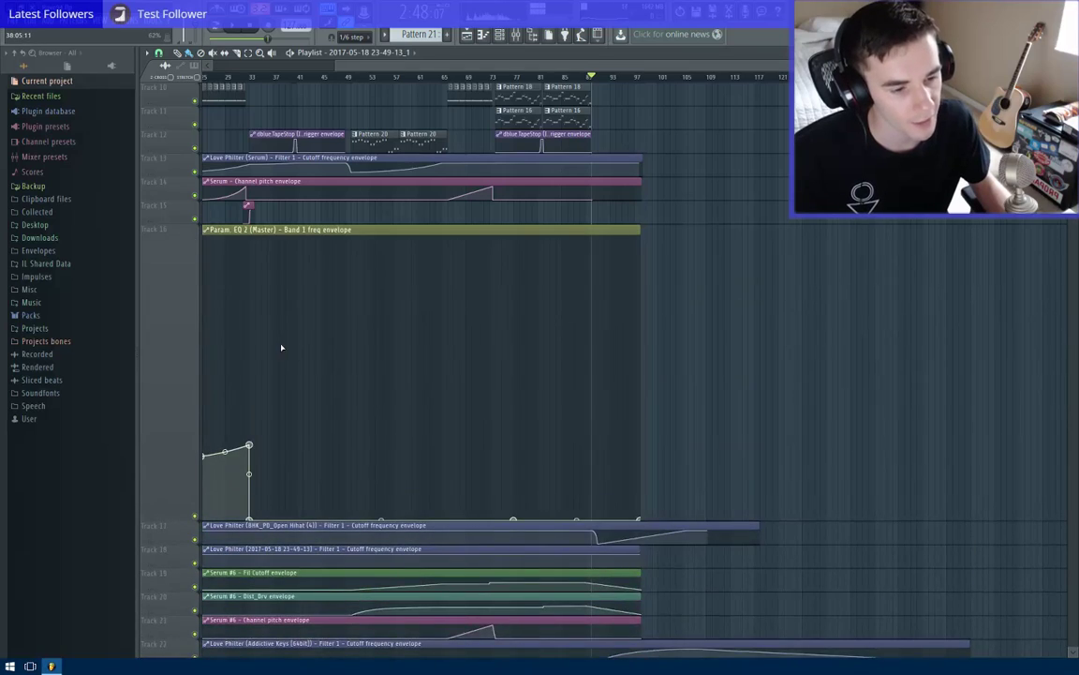
drag(281, 347, 394, 328)
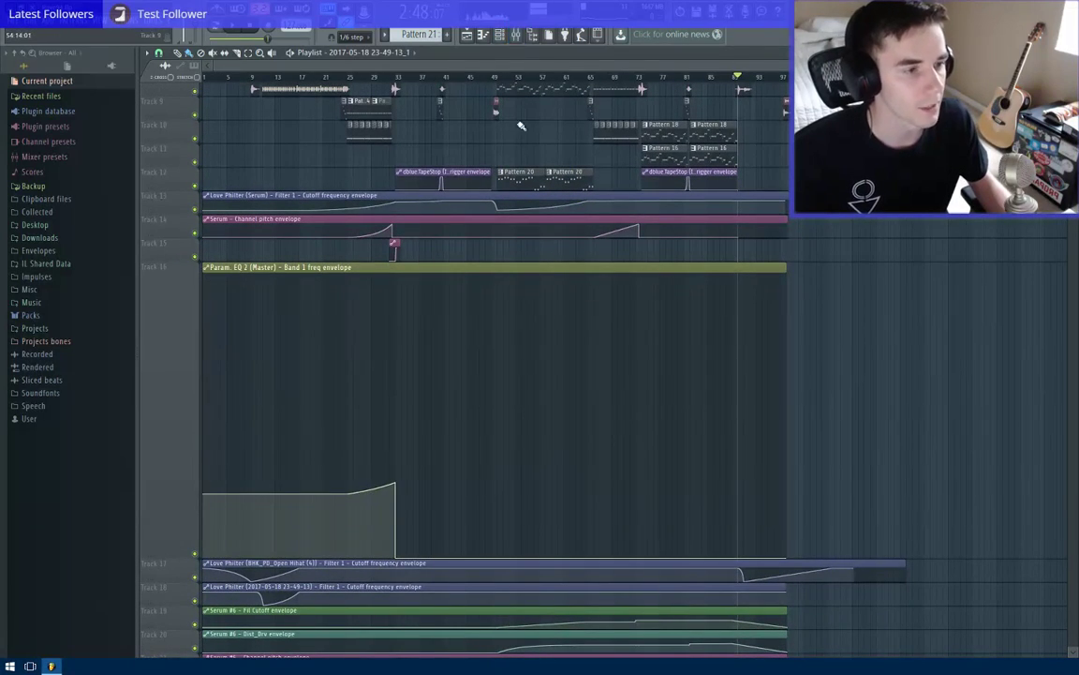
click(516, 36)
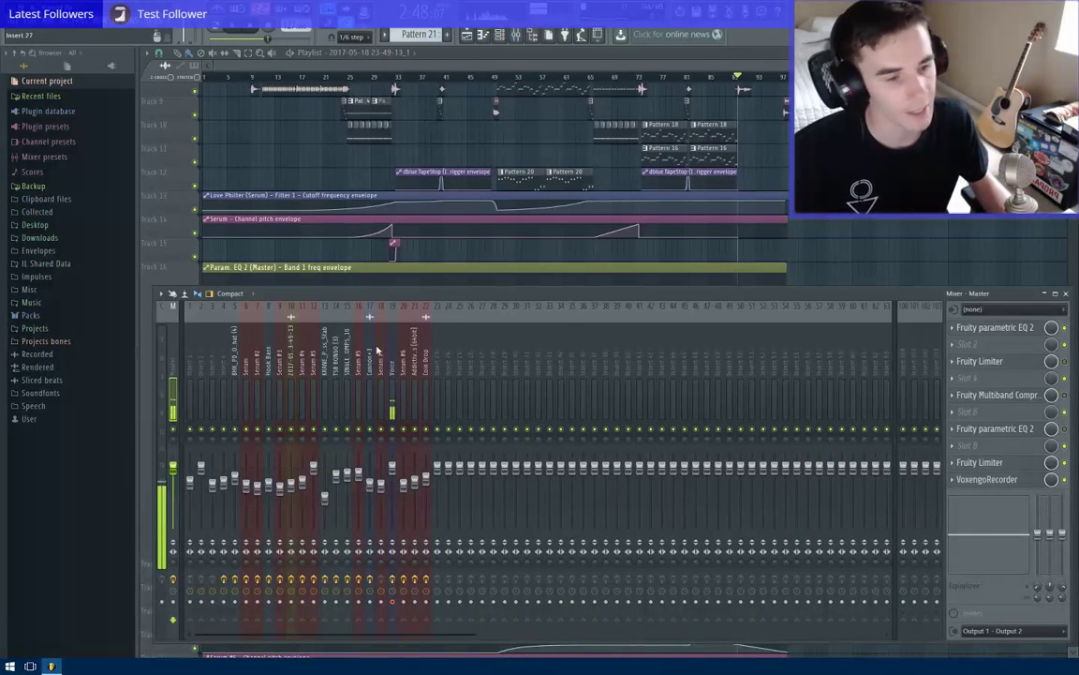
click(988, 330)
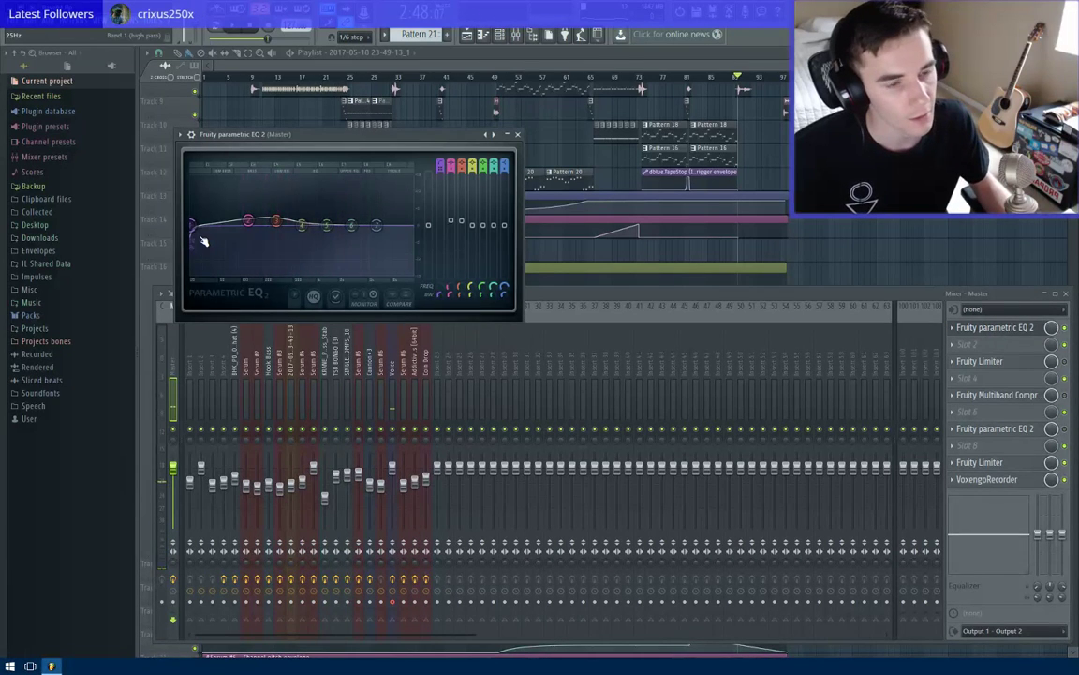
Try a Band 1 high-pass frequency of about 58 Hz on the master EQ, and close the EQ and the mixer.
key(space)
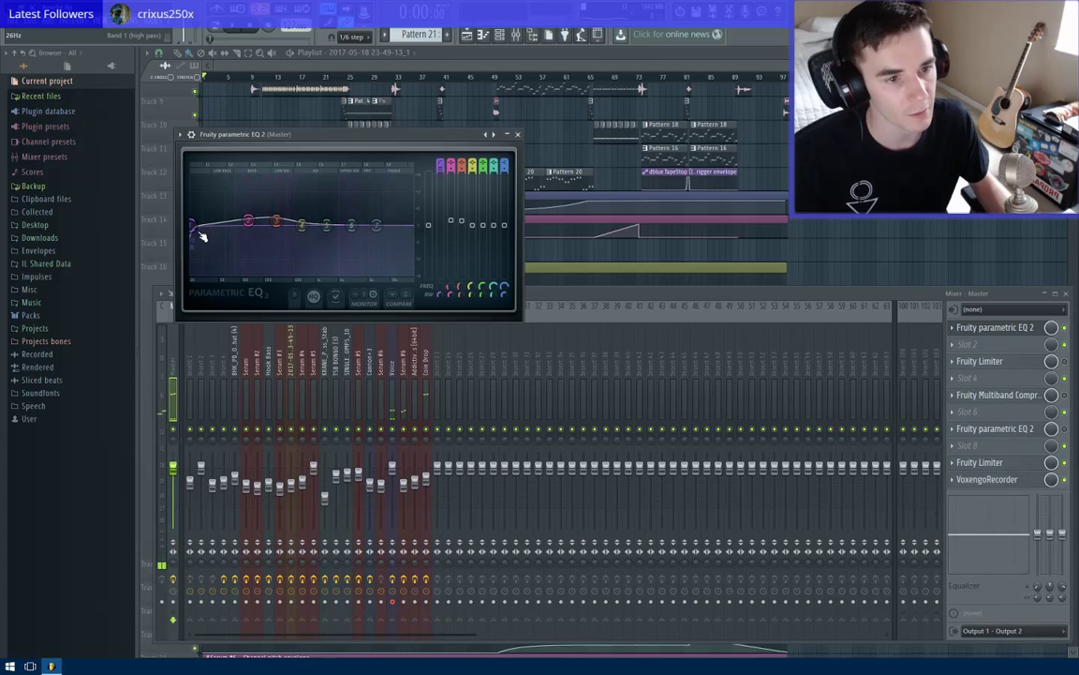
drag(200, 234, 236, 236)
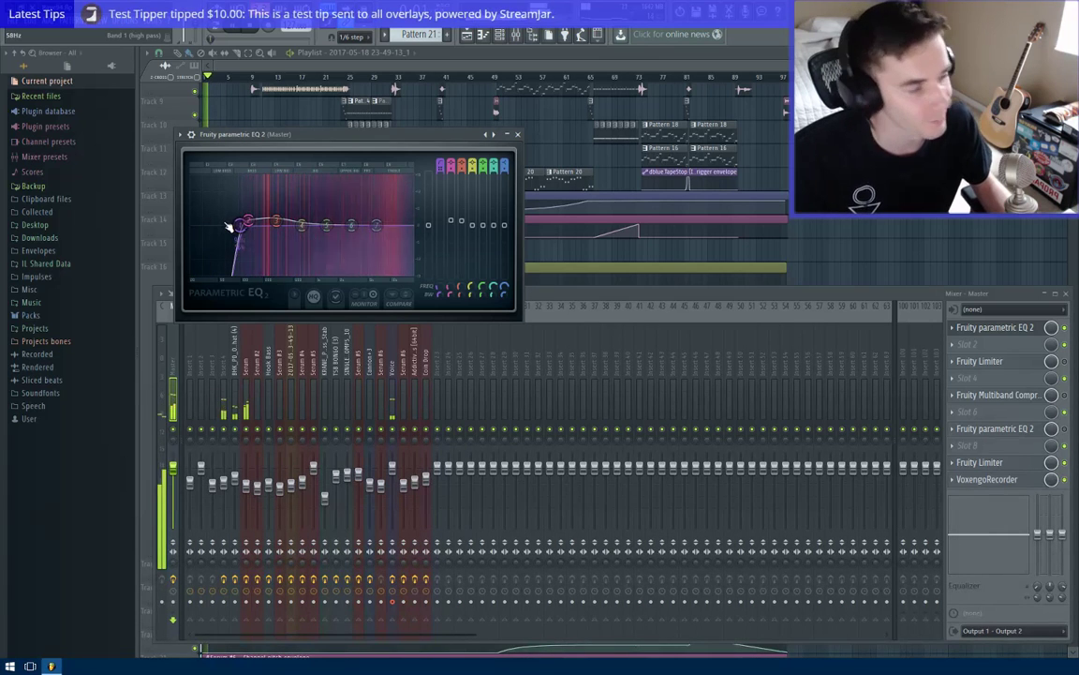
click(515, 133)
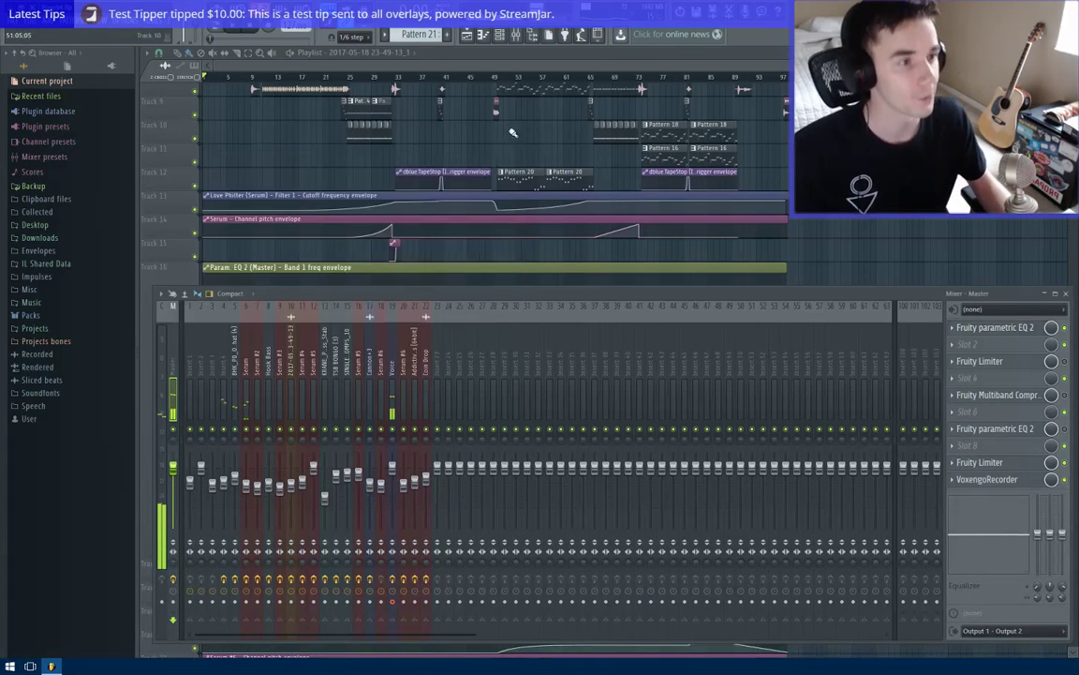
key(F9)
Add a curved rise to the Band 1 freq envelope on Track 16 from bar 66 to a 69% peak at 73:09:00.
scroll(358, 375, up, 6)
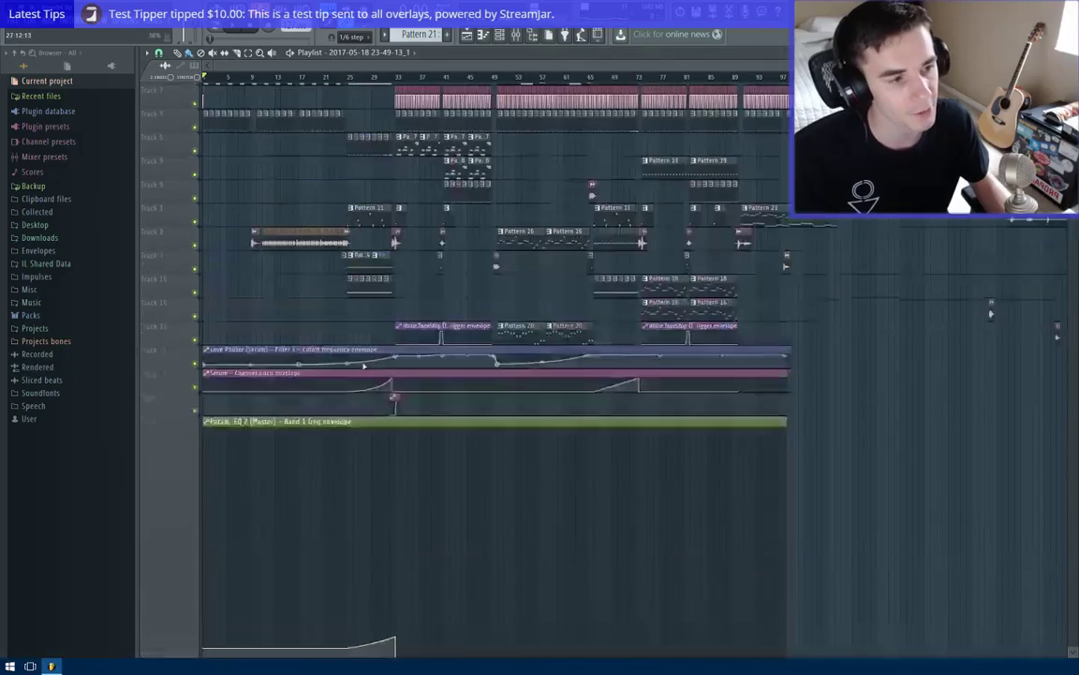
scroll(405, 170, up, 4)
drag(393, 220, 403, 221)
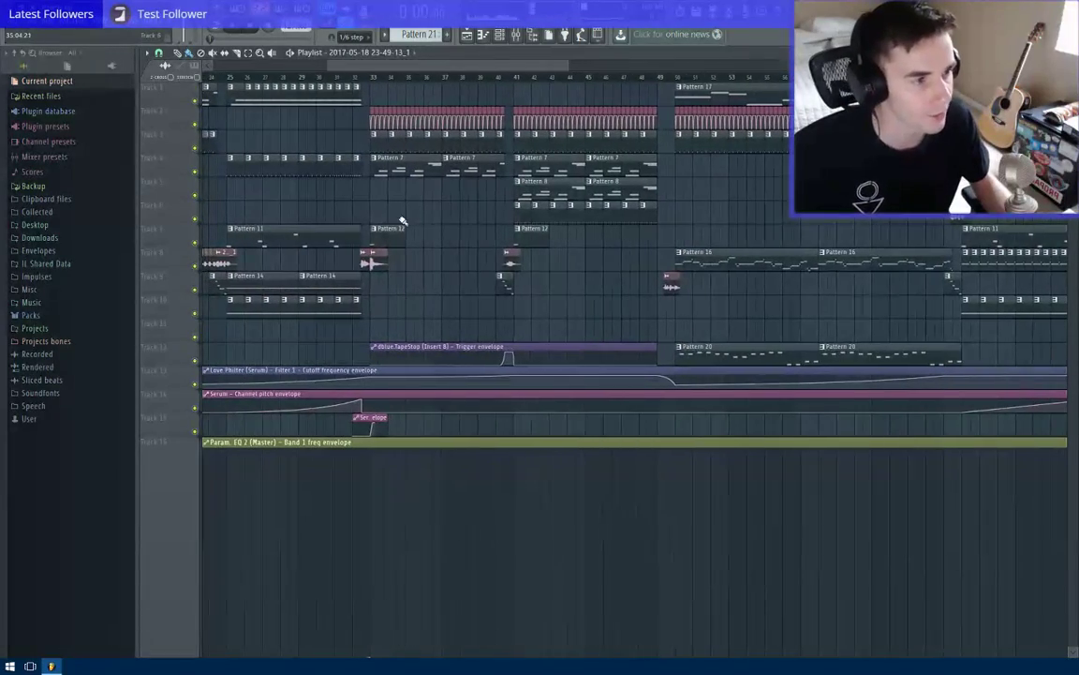
scroll(478, 234, down, 2)
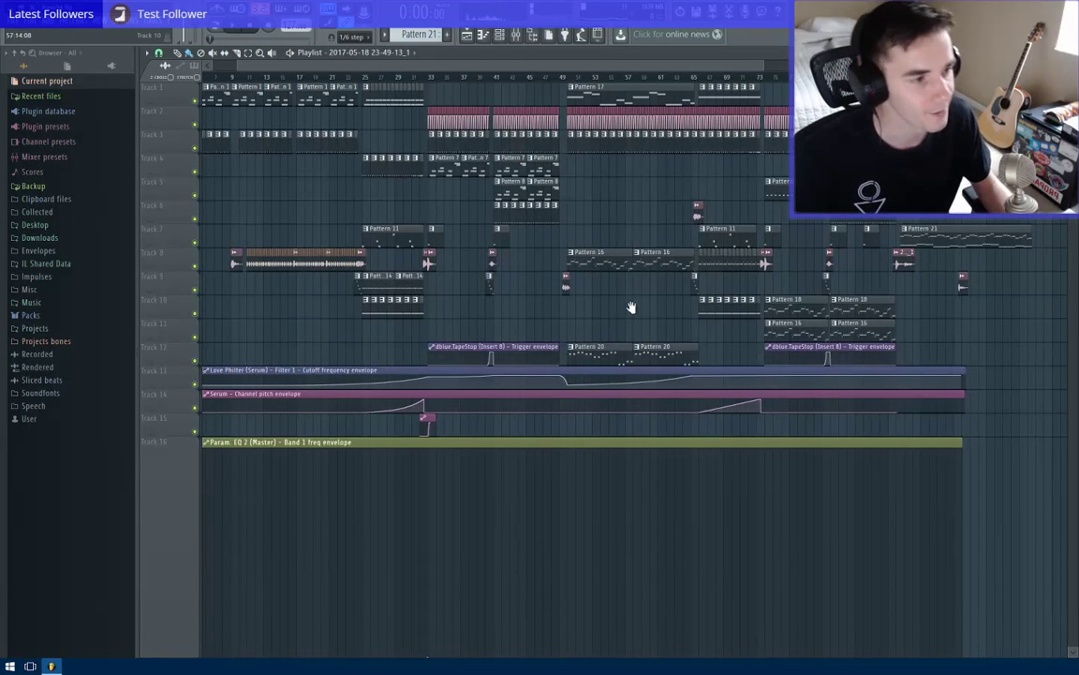
drag(632, 308, 523, 335)
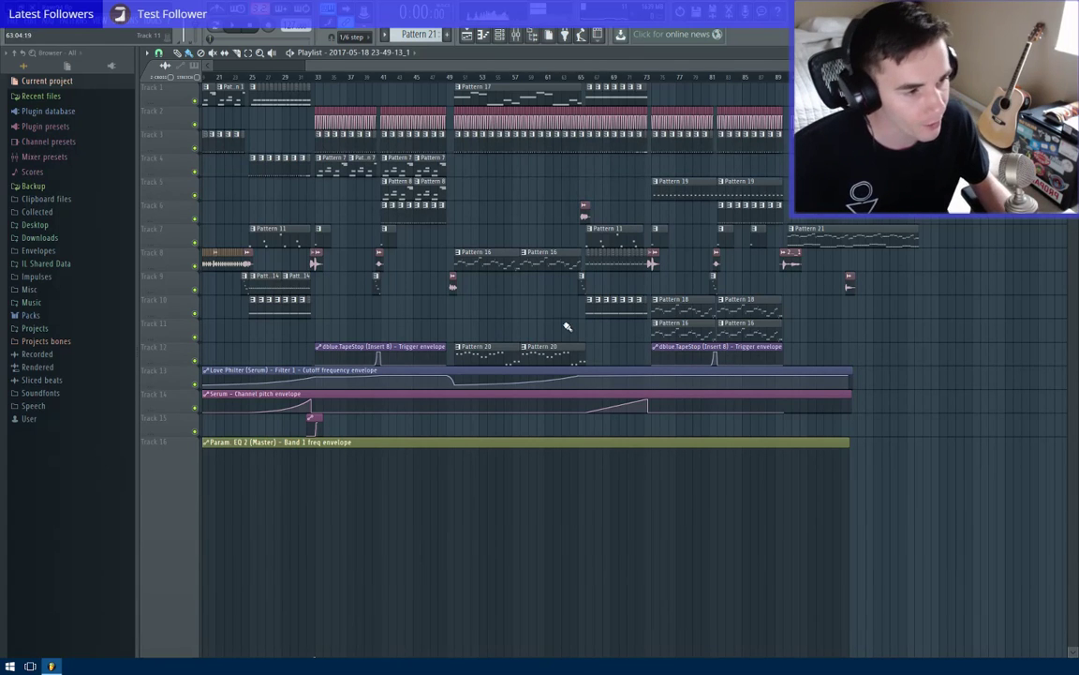
drag(567, 326, 494, 349)
scroll(318, 397, down, 7)
scroll(436, 410, up, 3)
drag(444, 397, 279, 417)
mouse_move(537, 342)
mouse_down()
mouse_move(268, 372)
mouse_move(536, 351)
mouse_up()
scroll(507, 206, up, 5)
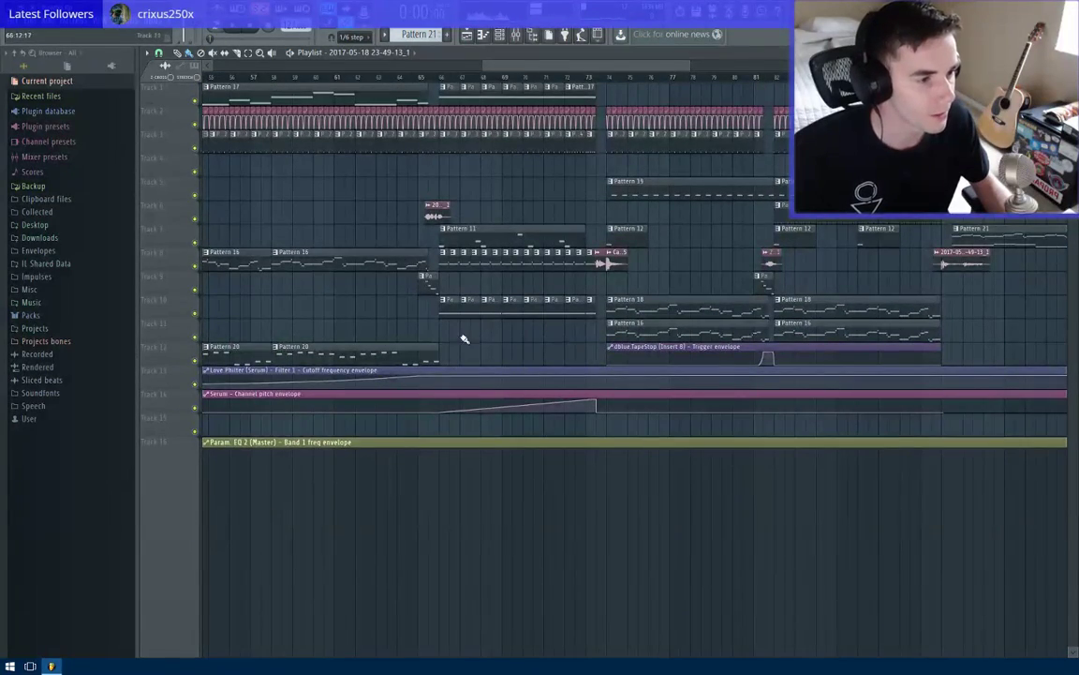
scroll(463, 338, down, 8)
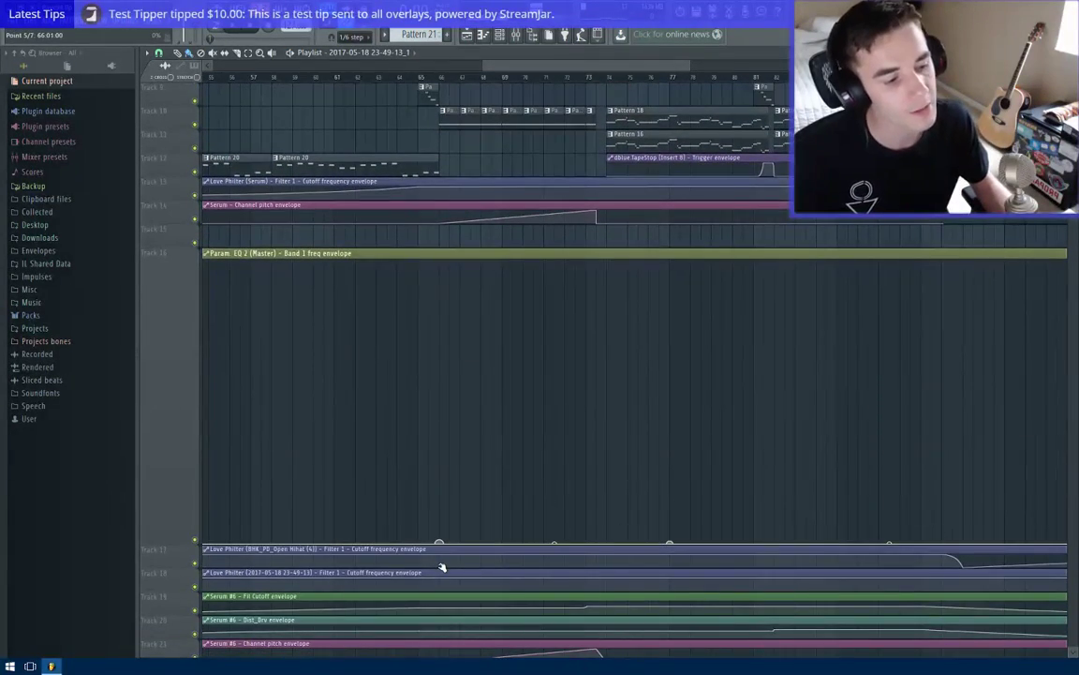
scroll(603, 404, up, 5)
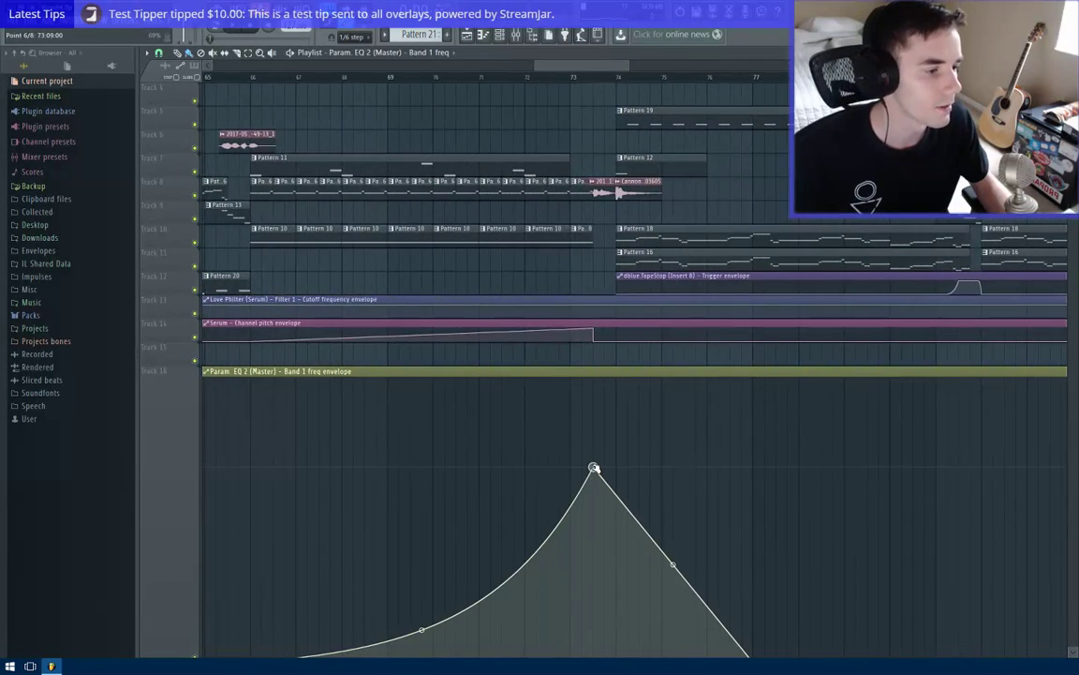
Copy the value of the envelope's point at bar 33 and paste it (27%) onto the peak at bar 73.
scroll(564, 472, down, 7)
scroll(559, 473, down, 8)
scroll(343, 444, up, 4)
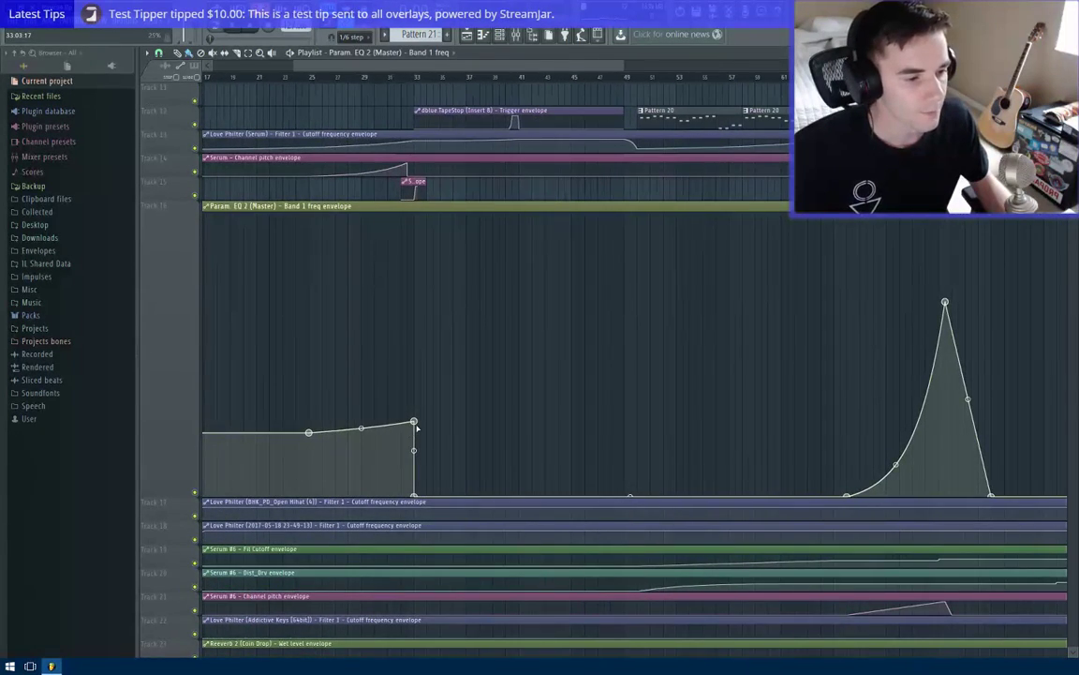
right_click(414, 422)
click(472, 604)
drag(645, 392, 227, 434)
right_click(530, 344)
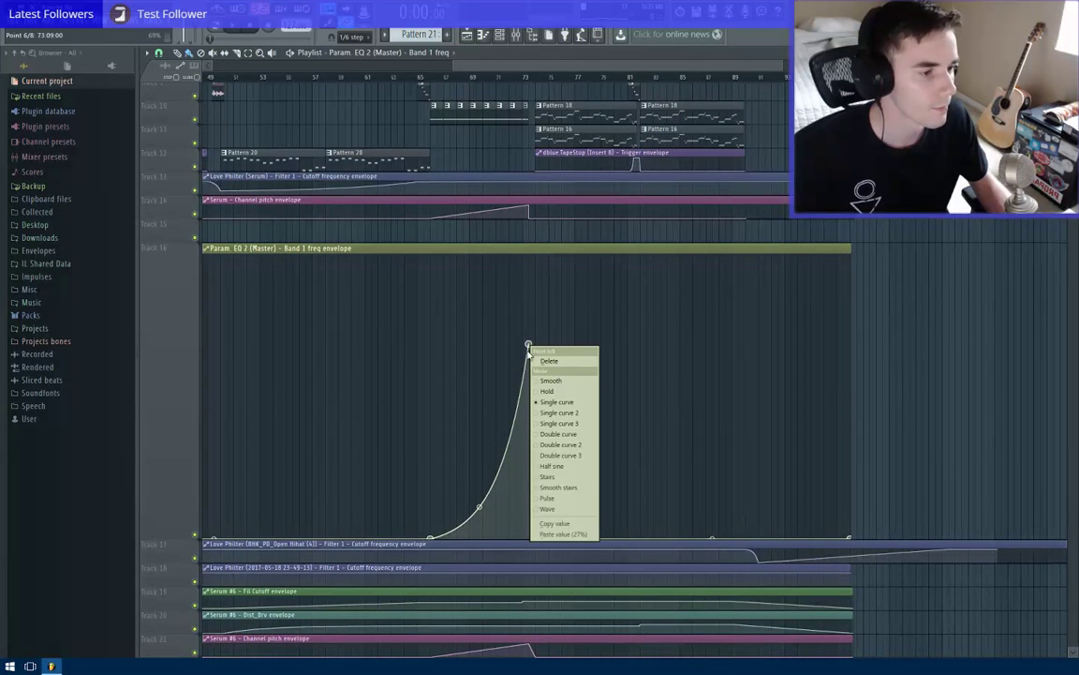
click(576, 535)
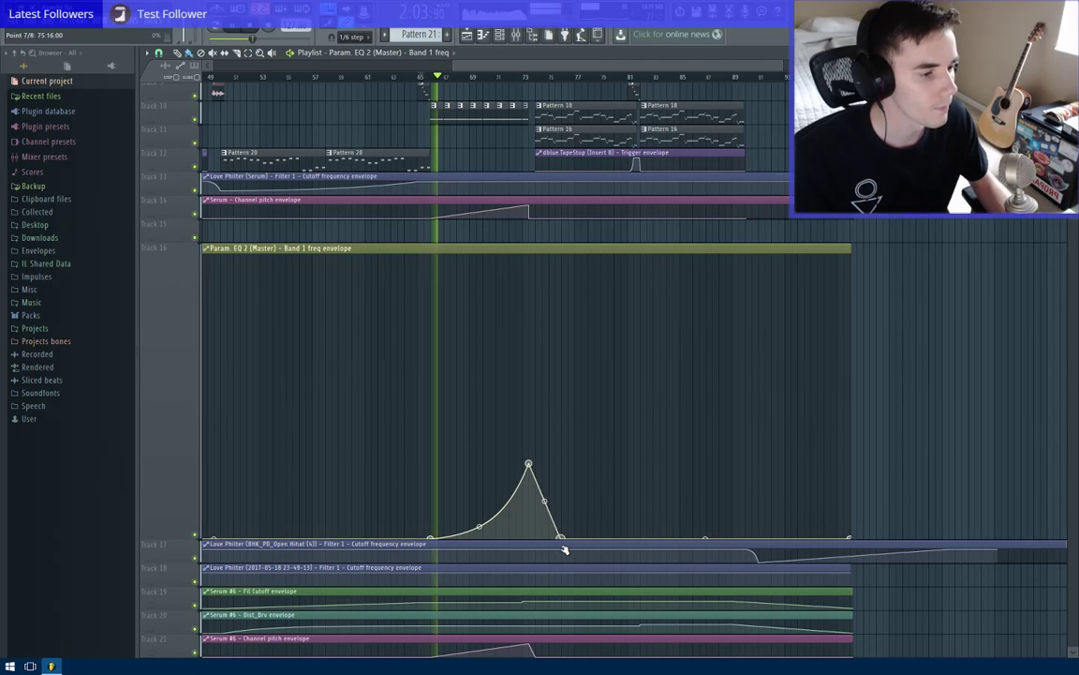
Pull the envelope's low point after the peak back to just before bar 74, save the project and play into the drop.
scroll(538, 547, up, 3)
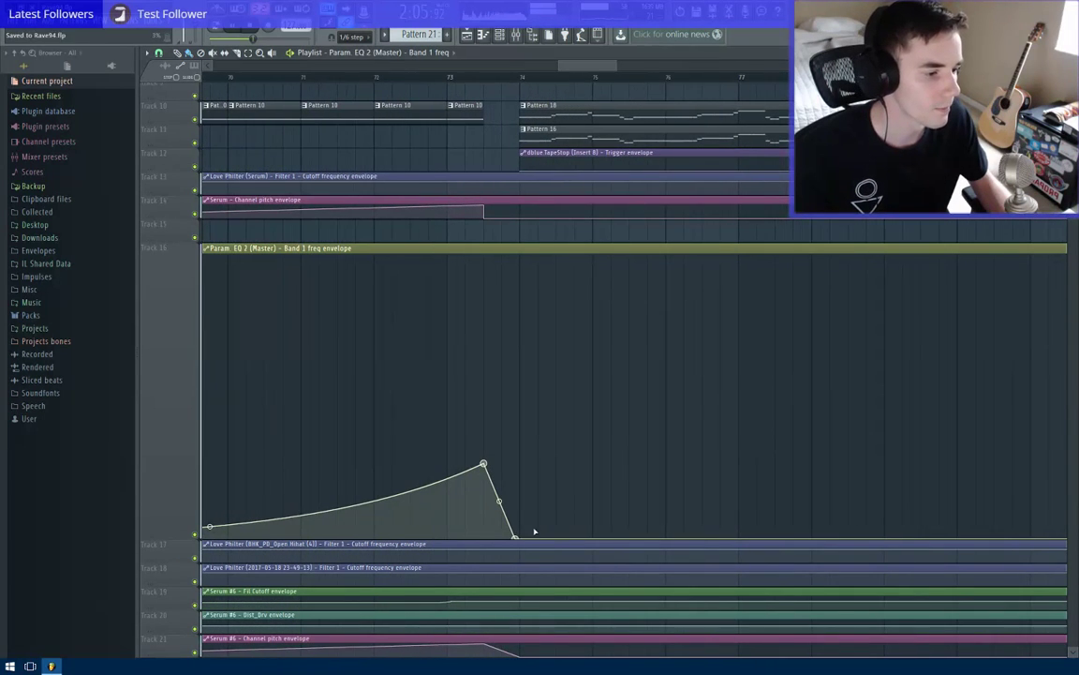
scroll(580, 514, down, 2)
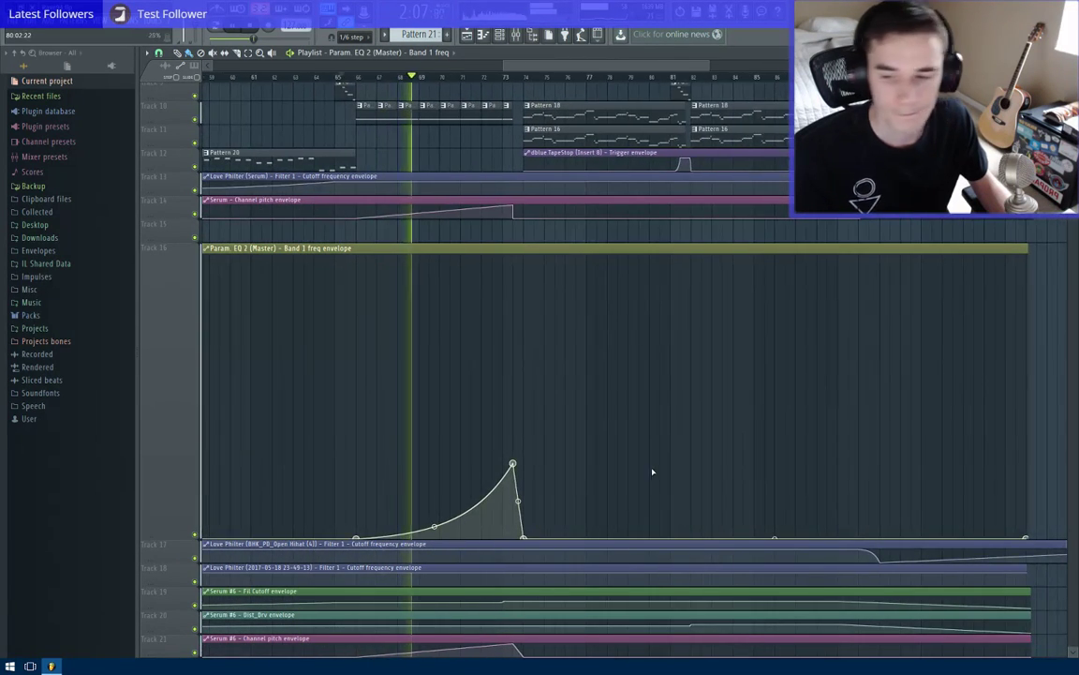
scroll(598, 460, right, 6)
scroll(562, 405, up, 1)
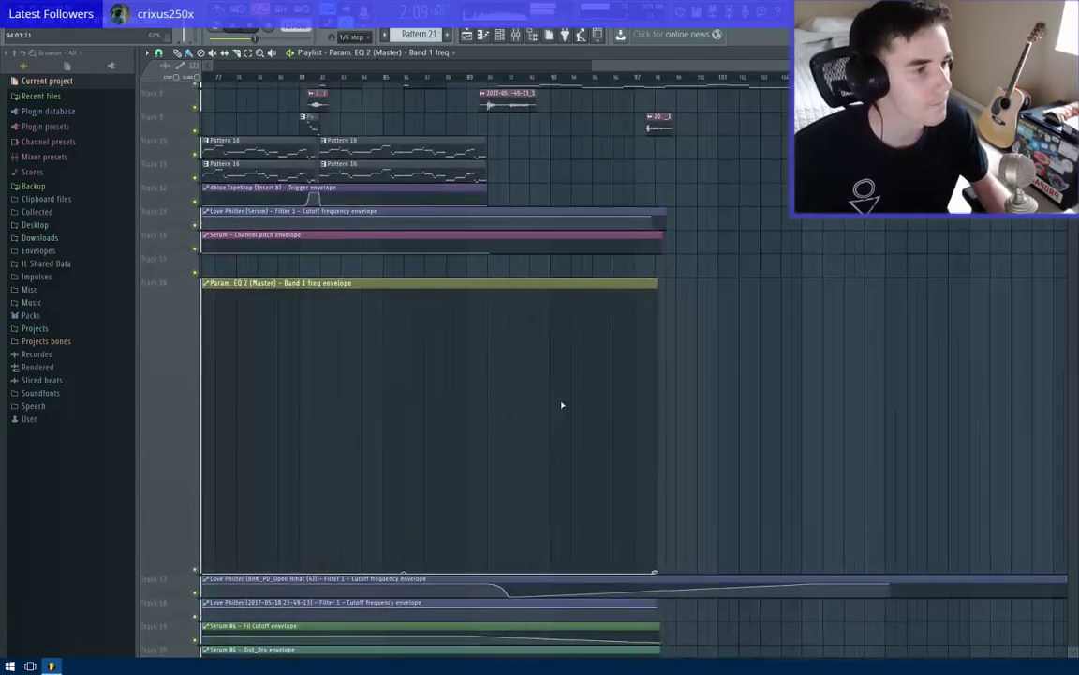
scroll(562, 405, up, 3)
scroll(512, 346, left, 5)
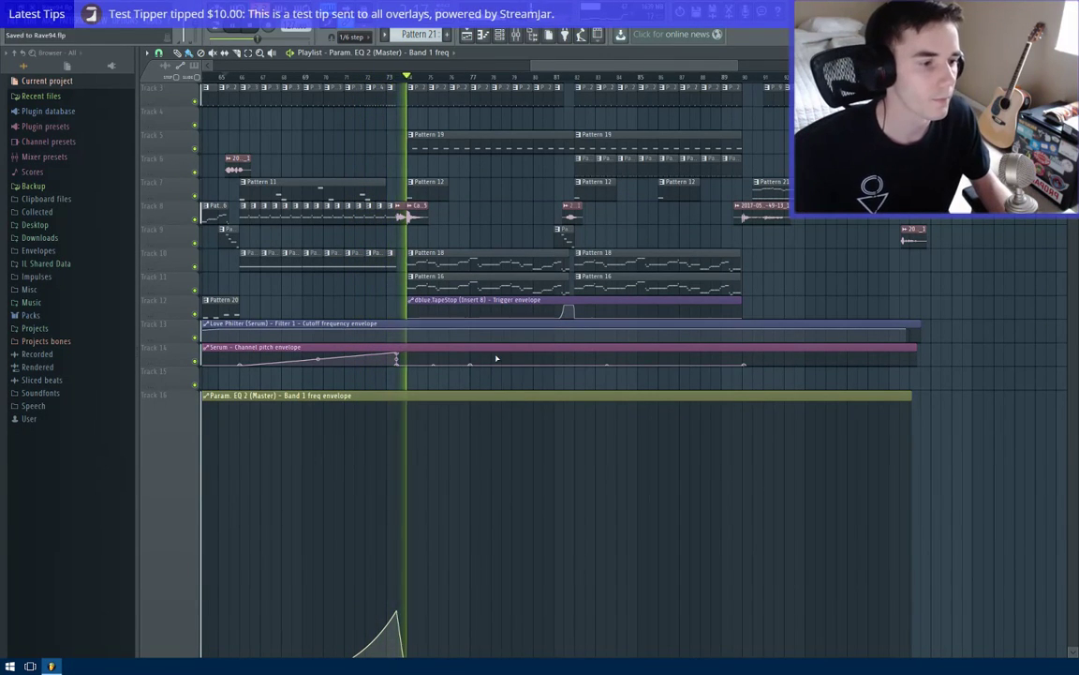
scroll(542, 379, right, 3)
scroll(684, 310, up, 1)
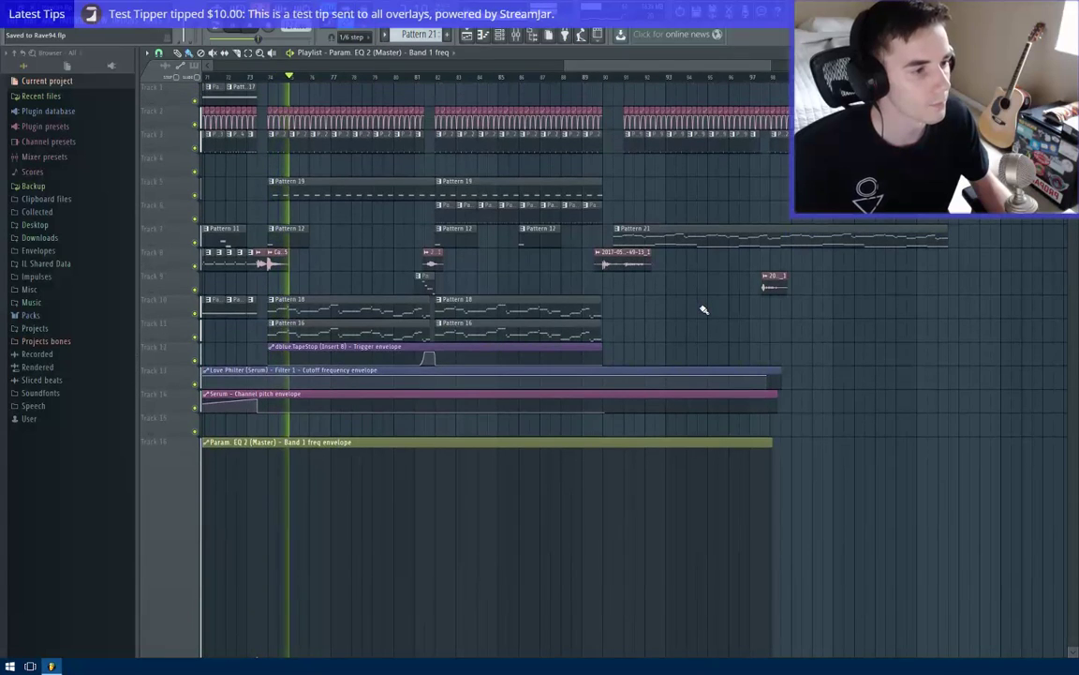
Adjust the second Pattern 18 and Pattern 16 clips on Tracks 10 and 11 so they end level with Pattern 19 near bar 90.
scroll(608, 309, up, 4)
drag(612, 308, 578, 321)
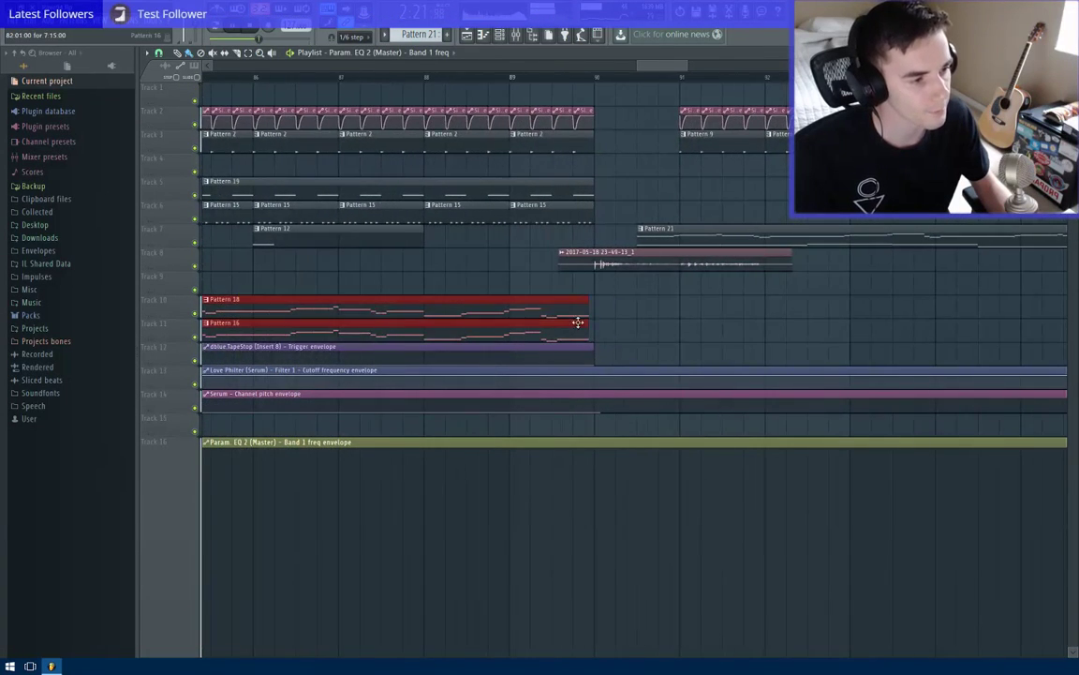
scroll(586, 320, up, 2)
scroll(595, 318, down, 4)
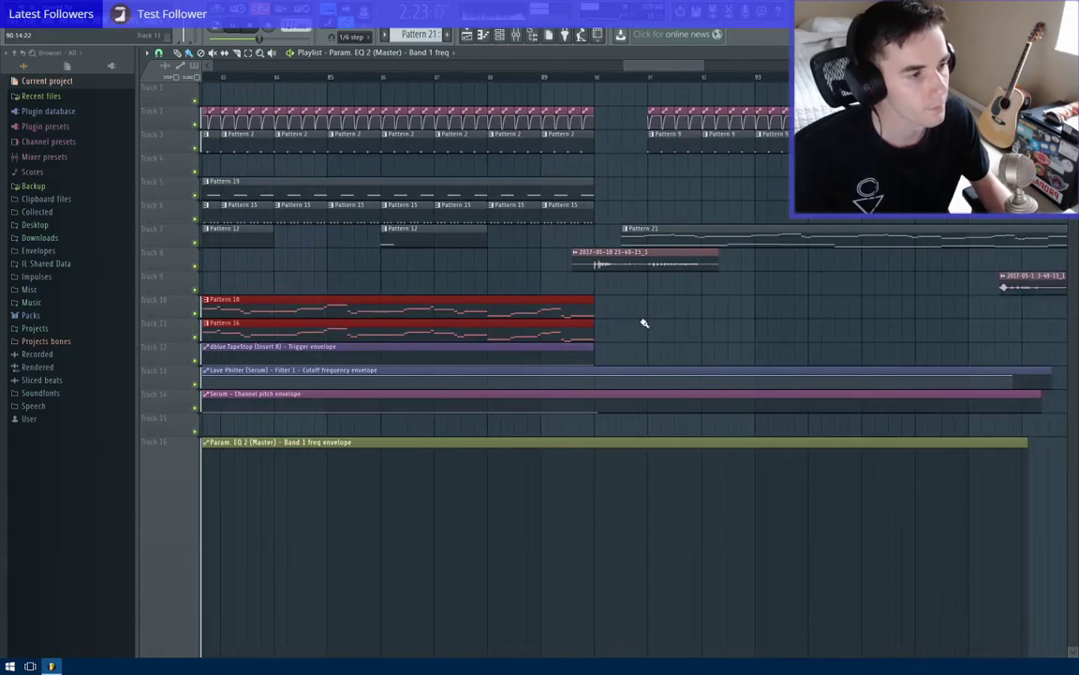
Add a 0% point to the Band 1 freq envelope on Track 16 at 90:02:00.
drag(654, 323, 492, 299)
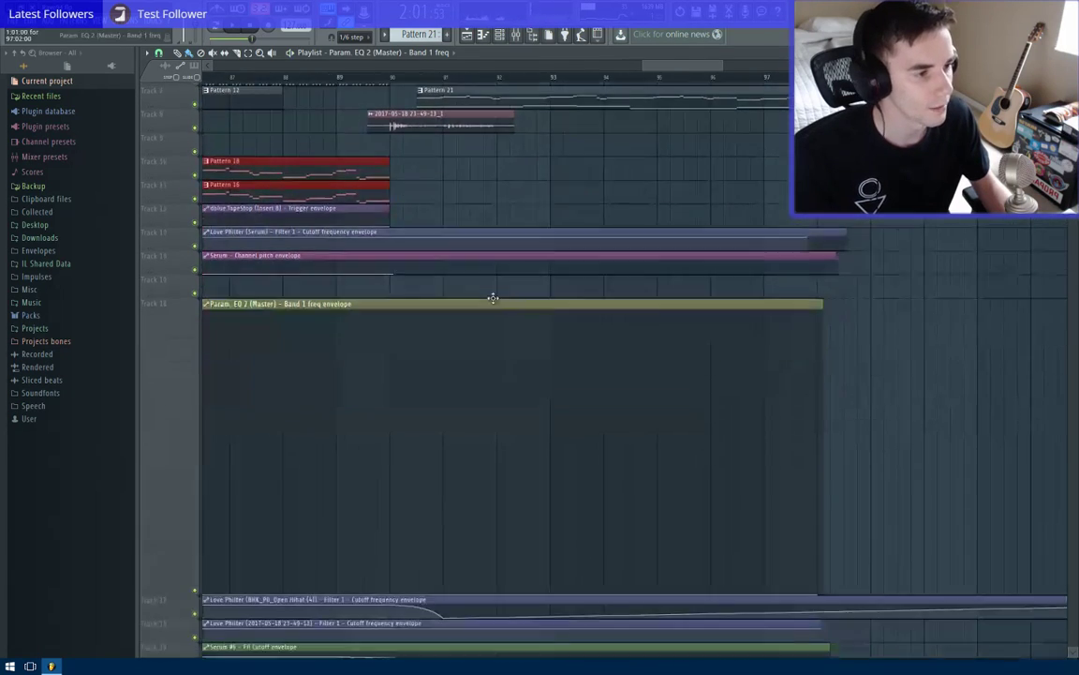
scroll(431, 272, up, 4)
scroll(403, 316, down, 5)
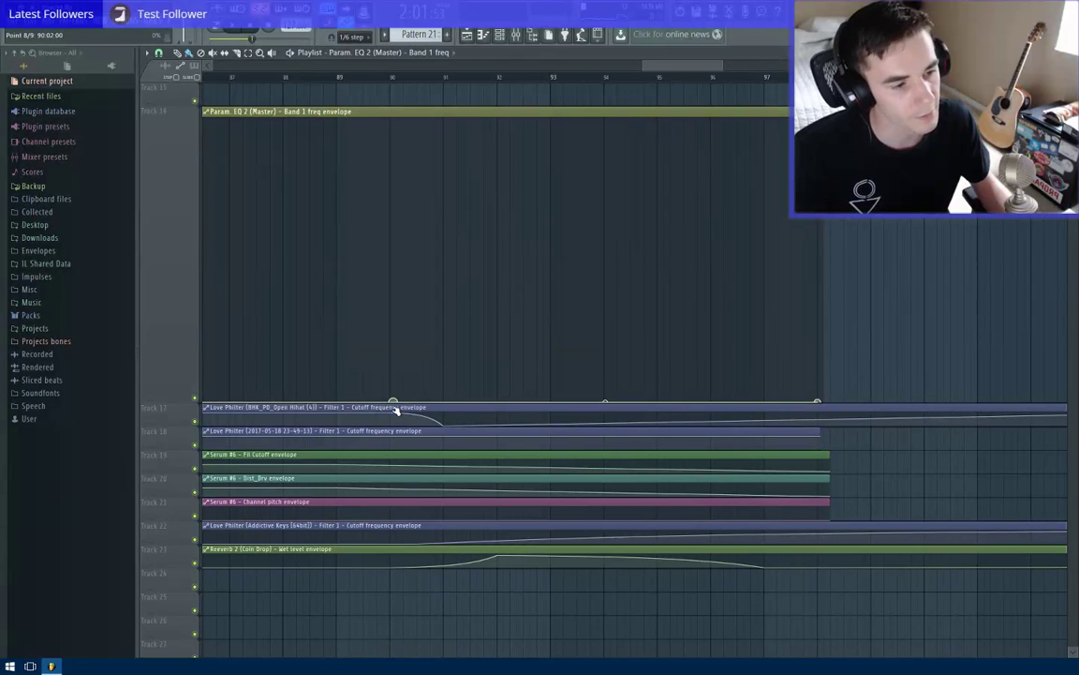
scroll(386, 409, down, 4)
Copy the value of the Band 1 freq envelope's point at bar 25.
drag(339, 411, 721, 438)
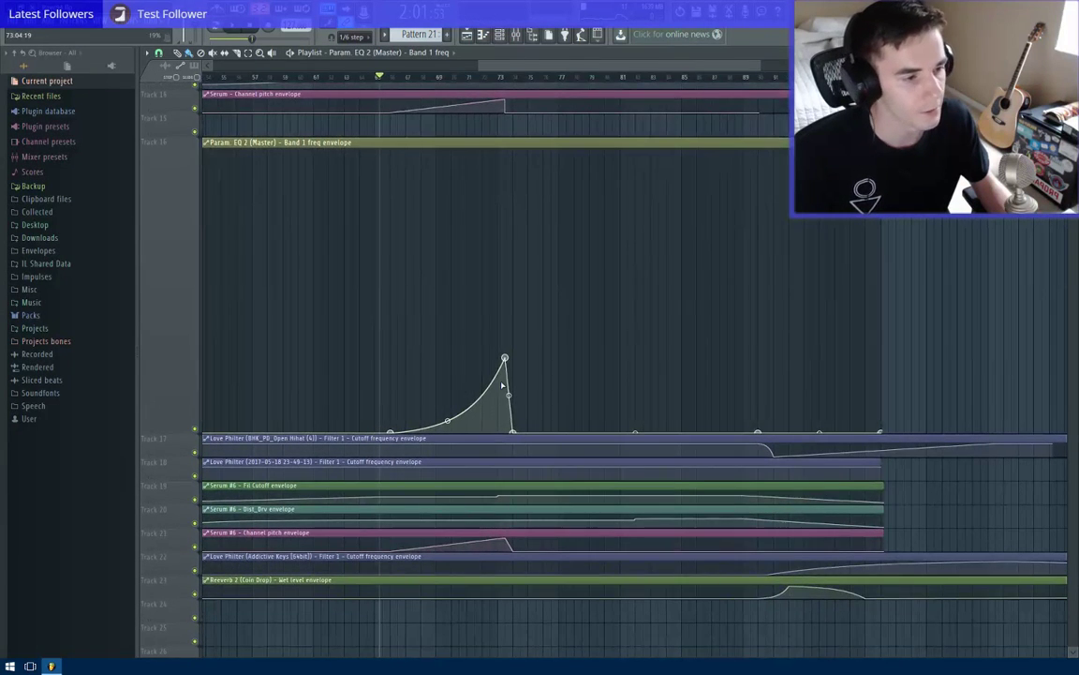
right_click(505, 359)
click(901, 353)
scroll(900, 354, down, 4)
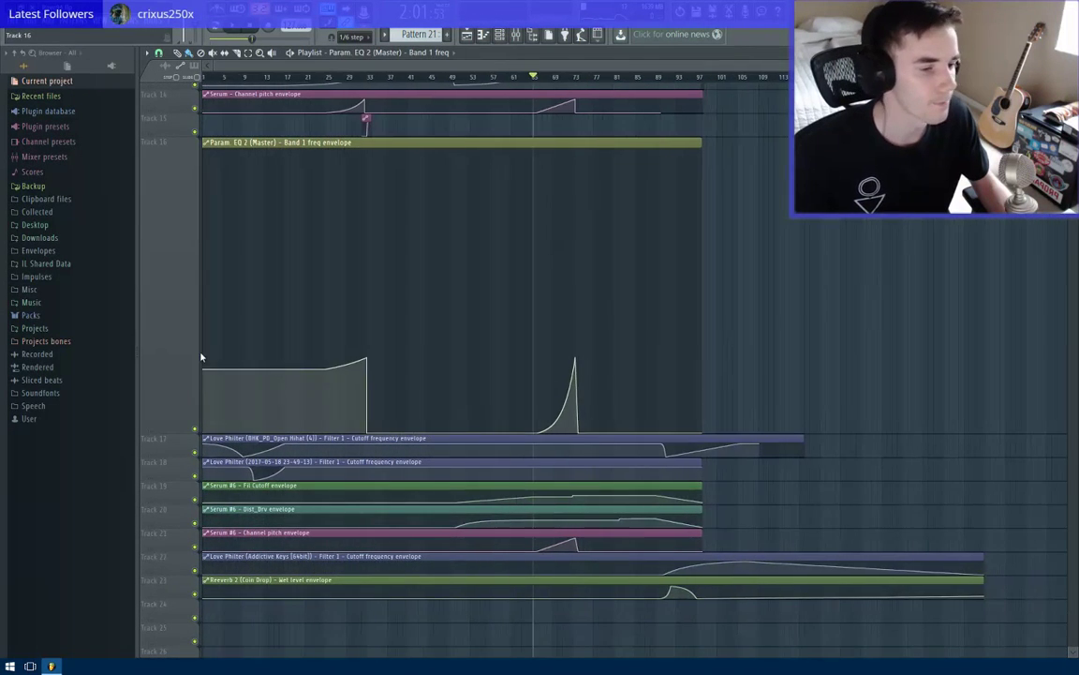
right_click(330, 371)
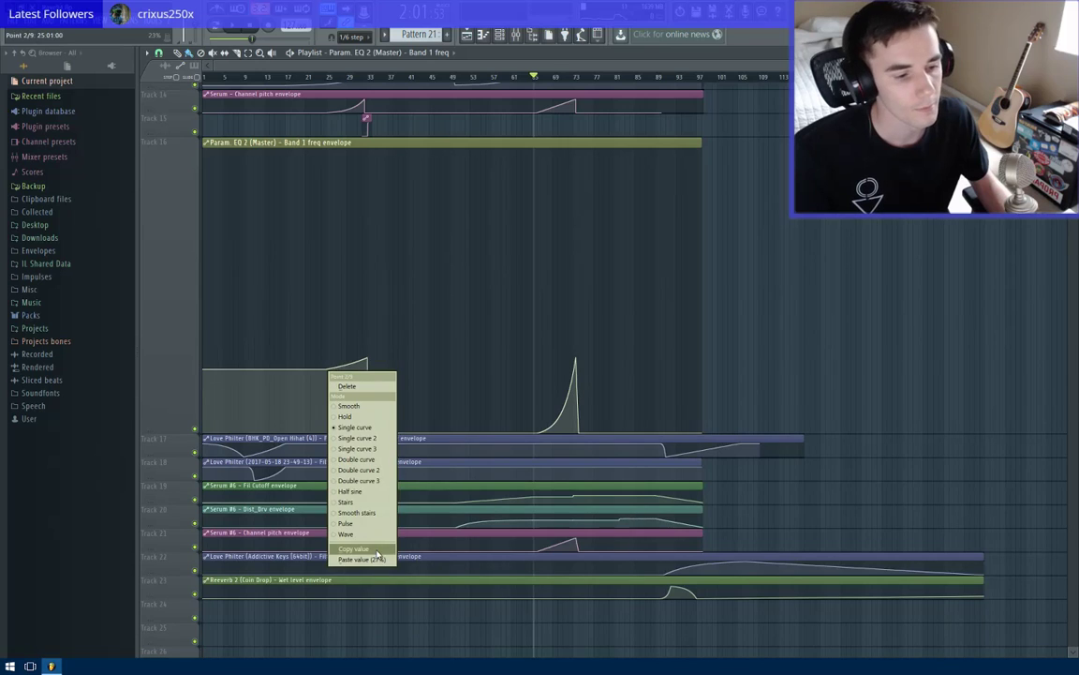
click(377, 551)
Add an envelope point at 90:01:00, paste the copied value onto it and raise the envelope's end point to the same level.
scroll(639, 436, up, 4)
drag(691, 412, 576, 447)
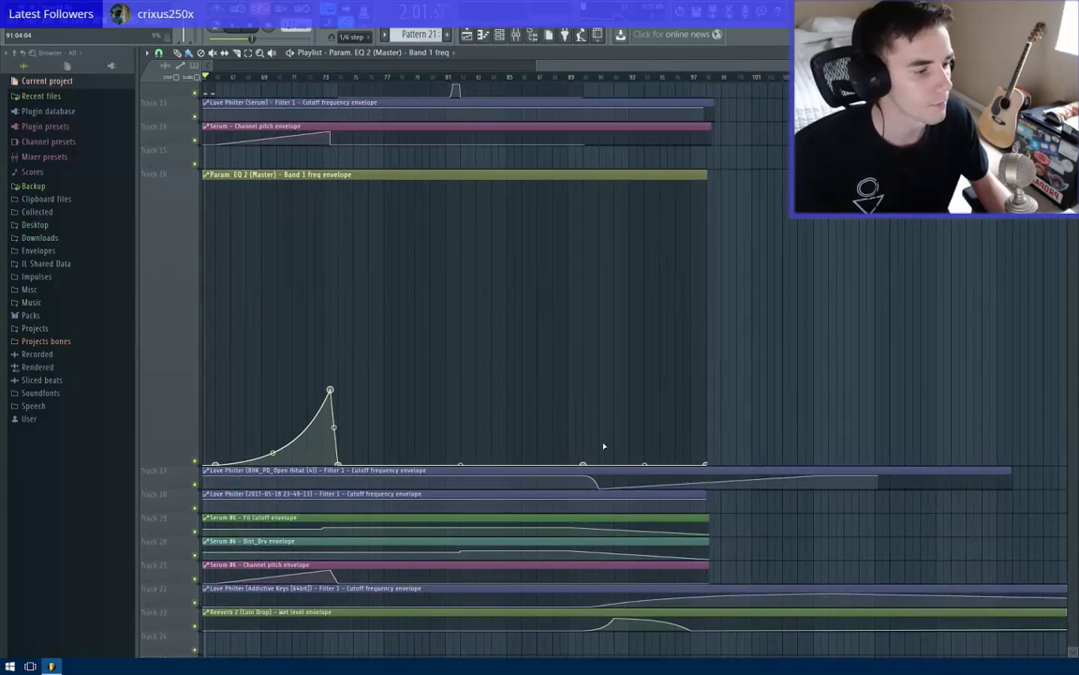
scroll(600, 204, up, 3)
scroll(593, 189, down, 3)
scroll(601, 428, up, 3)
right_click(561, 425)
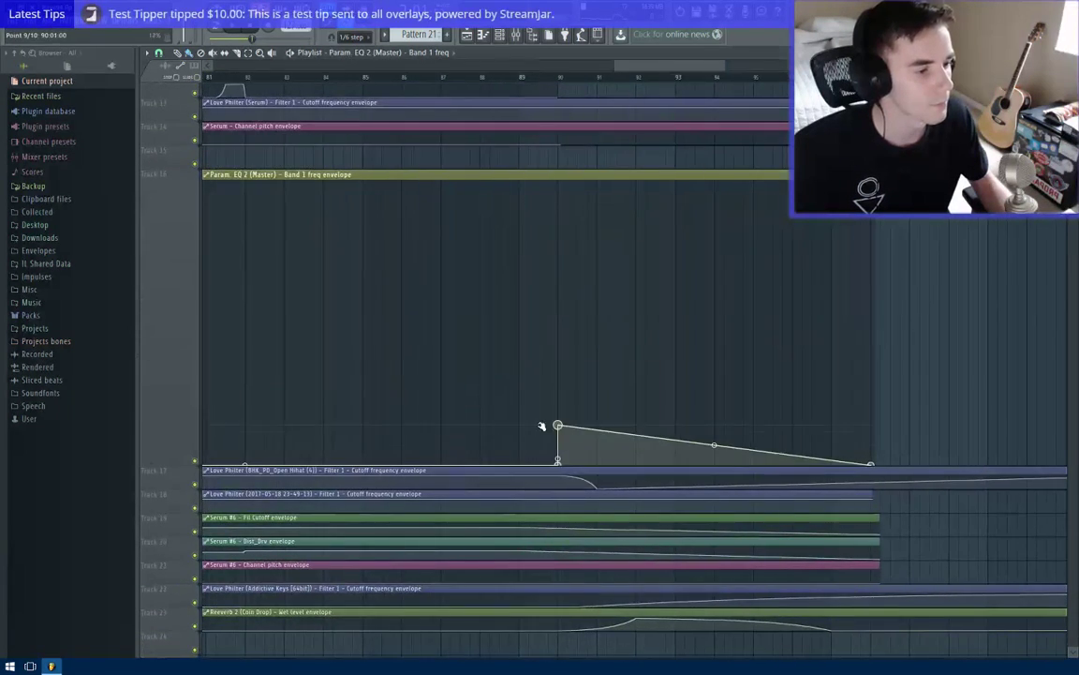
right_click(562, 427)
click(599, 614)
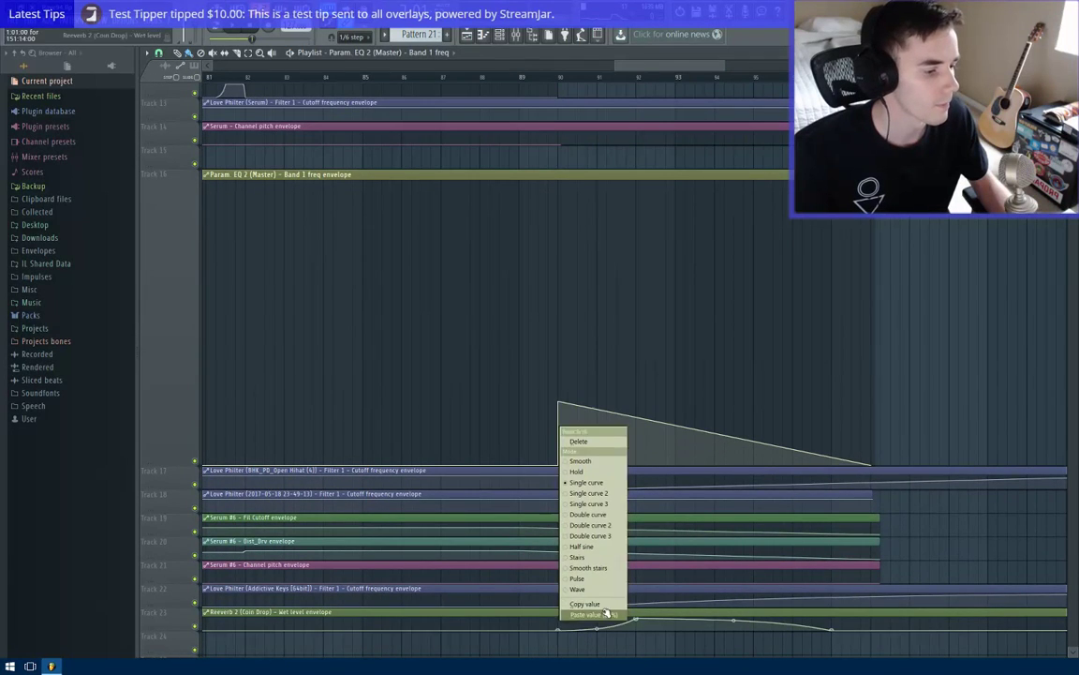
drag(863, 464, 870, 403)
Copy the clips on Tracks 4 and 7 to 10 from the build-up at bars 25 to 32 and paste them from bar 107.
scroll(858, 330, up, 5)
scroll(857, 262, down, 4)
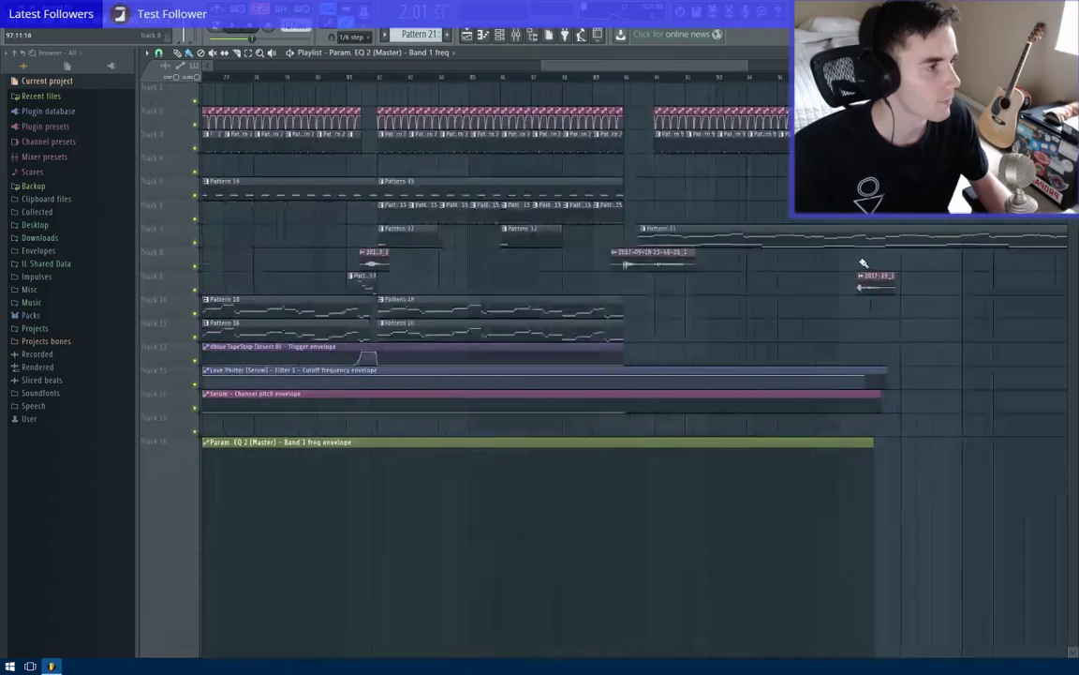
drag(863, 264, 492, 345)
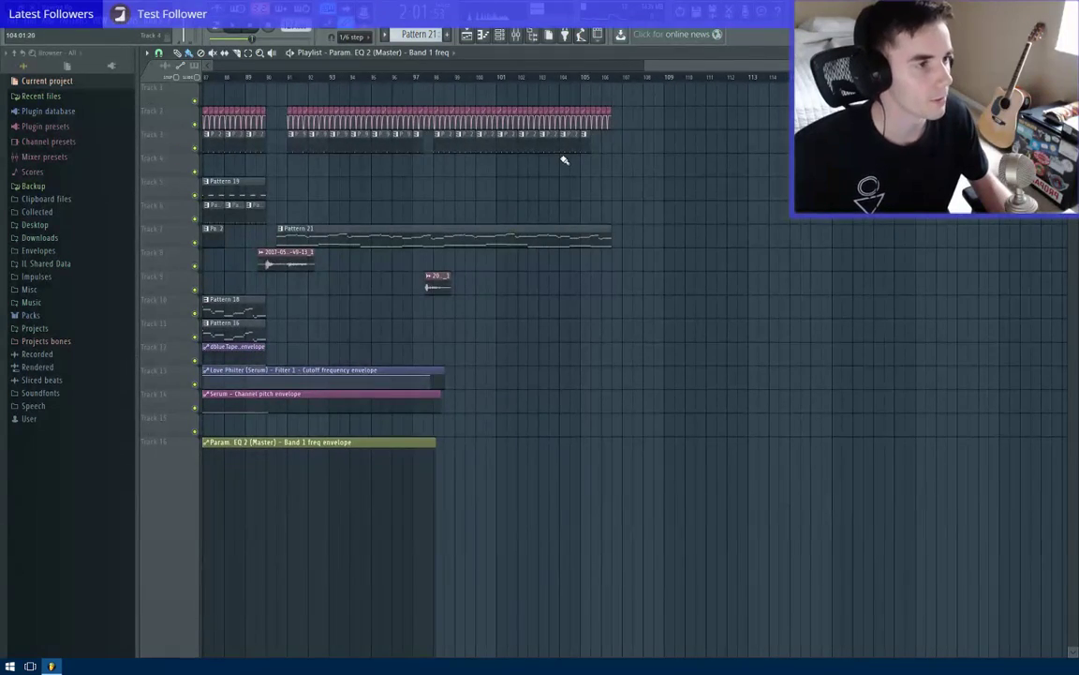
scroll(704, 212, down, 4)
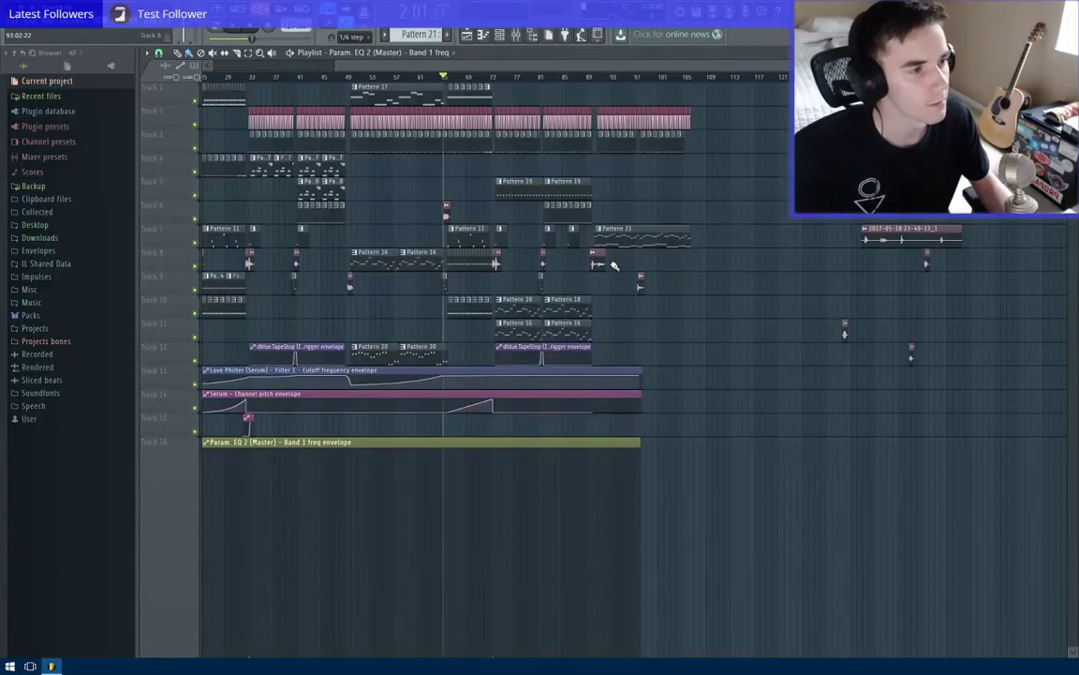
scroll(699, 216, up, 4)
scroll(525, 215, down, 5)
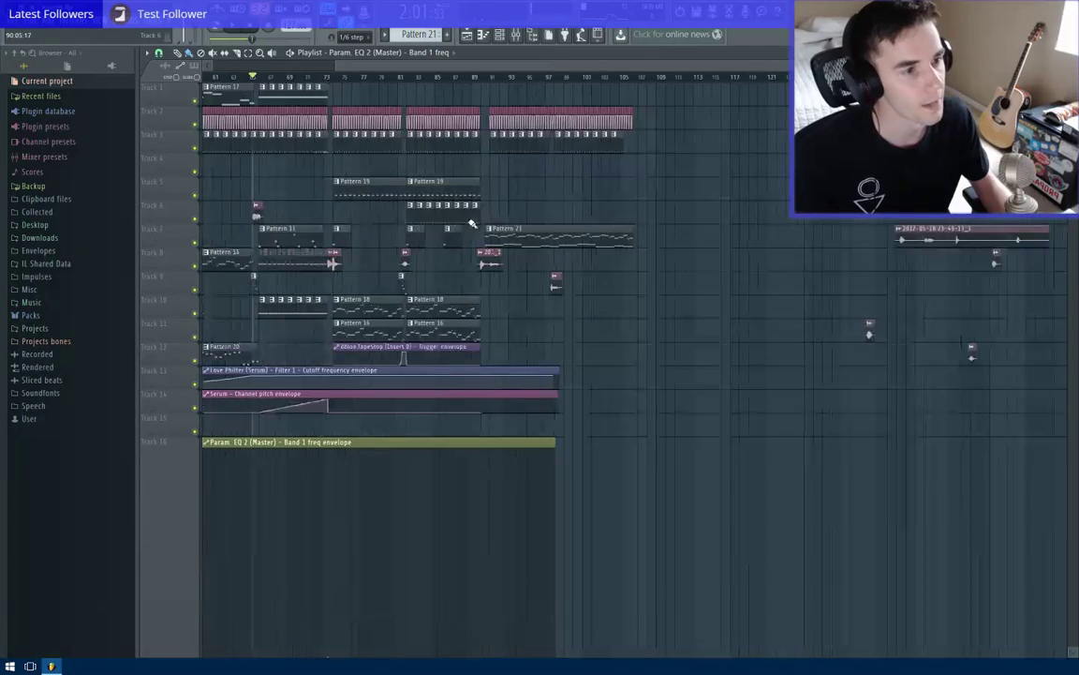
scroll(377, 200, up, 7)
drag(345, 200, 554, 239)
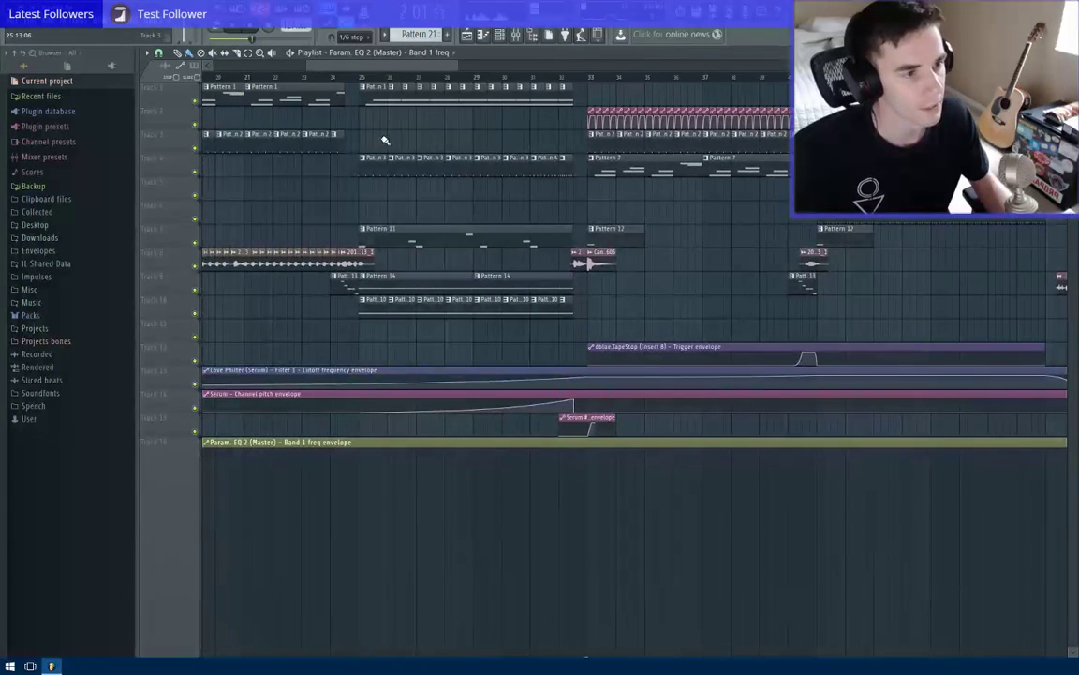
drag(370, 132, 569, 332)
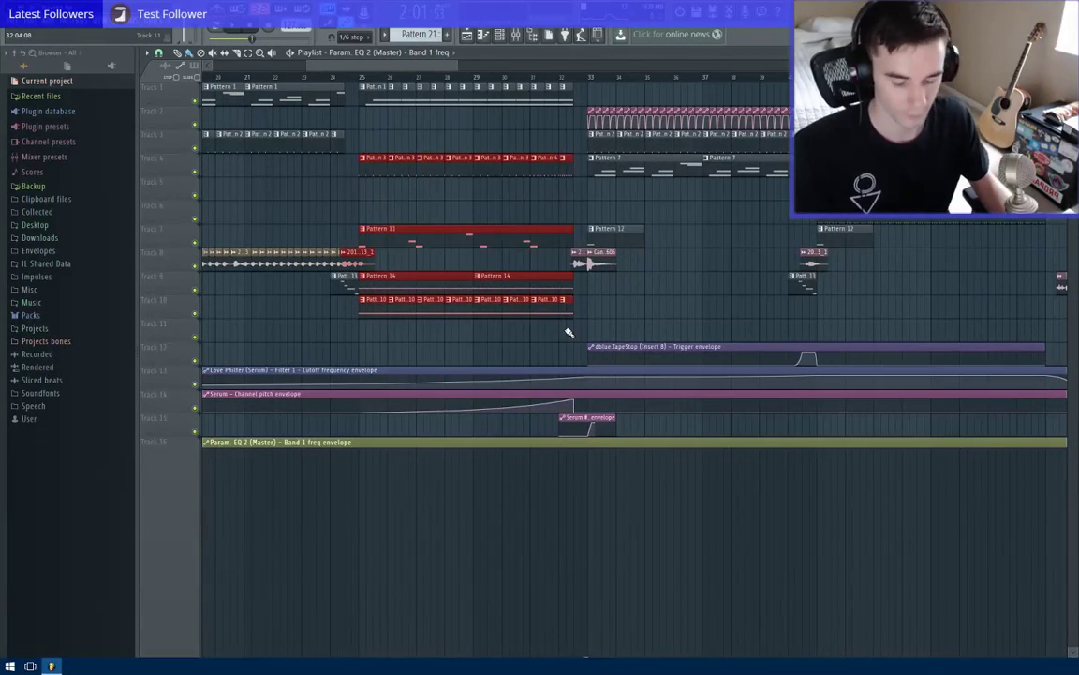
scroll(546, 326, down, 5)
drag(749, 304, 394, 329)
scroll(566, 307, up, 5)
drag(729, 313, 788, 313)
key(ctrl+v)
drag(488, 327, 621, 333)
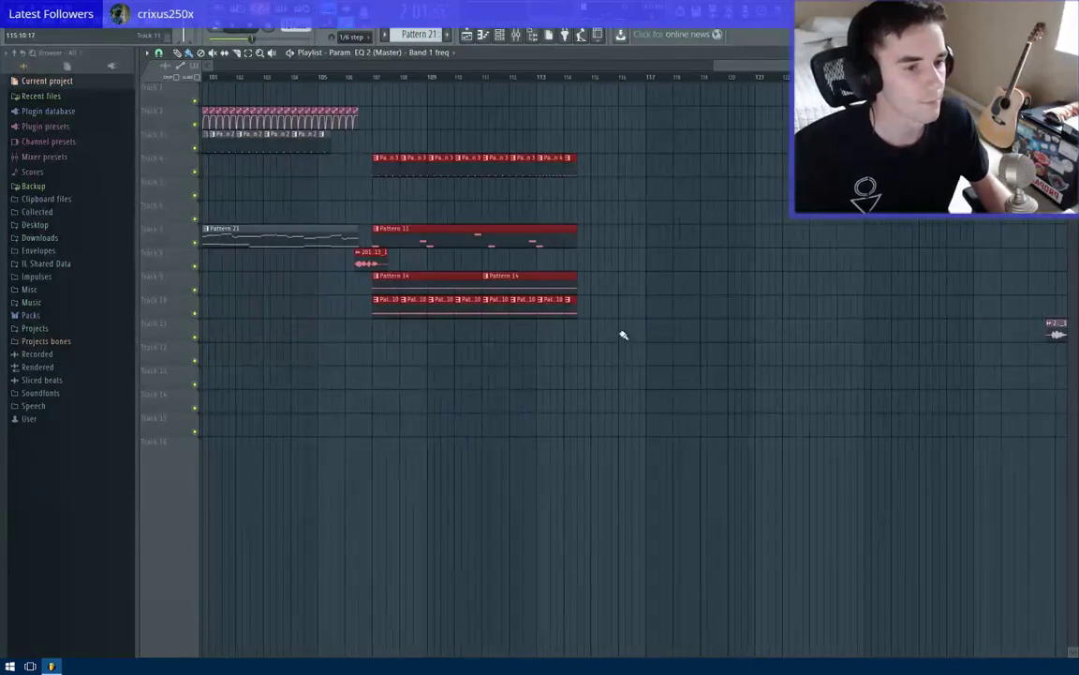
Move the pasted build-up clips back to start at 106:09, right where Pattern 21 ends, and play the transition.
scroll(446, 300, up, 4)
drag(446, 299, 423, 299)
click(355, 281)
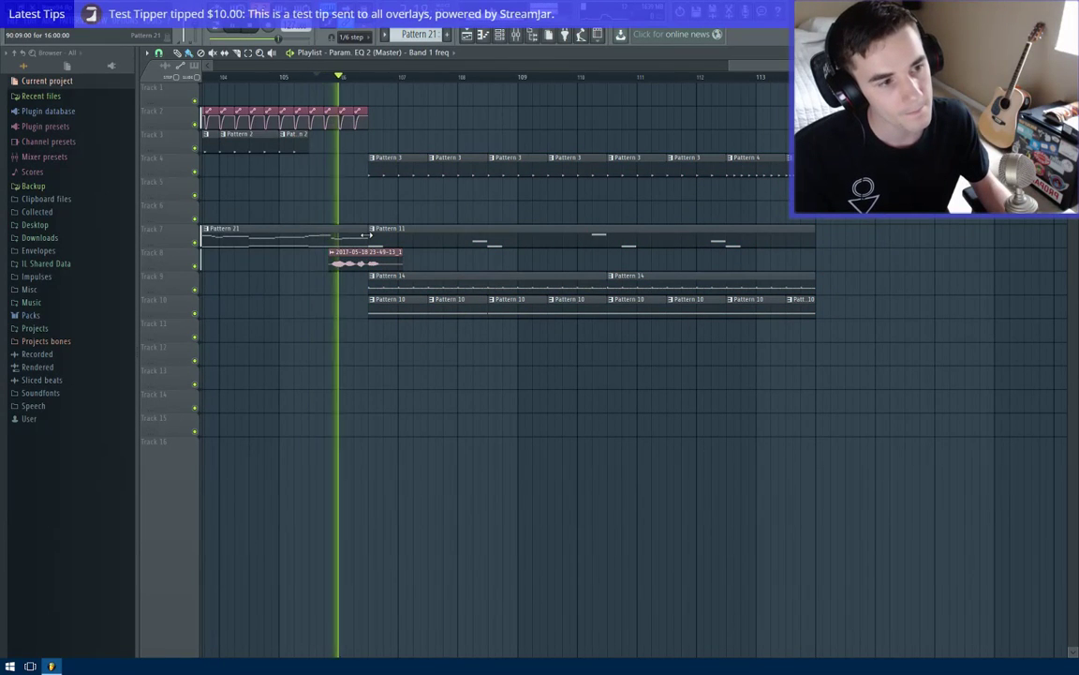
key(ctrl+s)
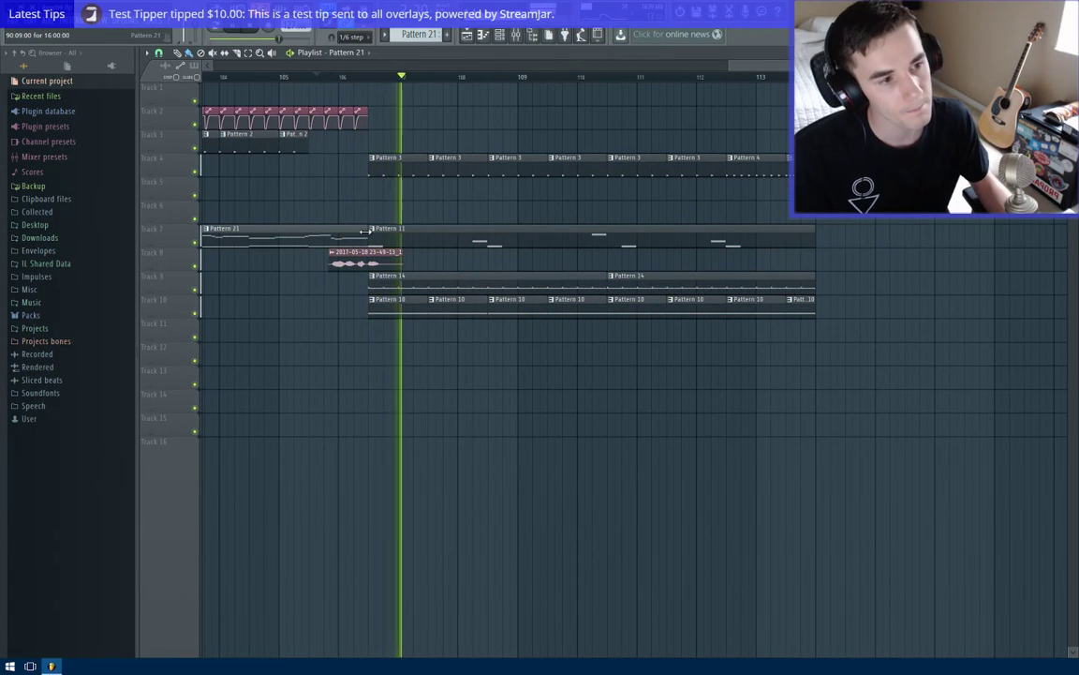
key(space)
Place Pattern 21 on Track 6 at 106:09, shorten the clip to a length of 0:08:00 and repeat it up to bar 114.
scroll(362, 225, down, 3)
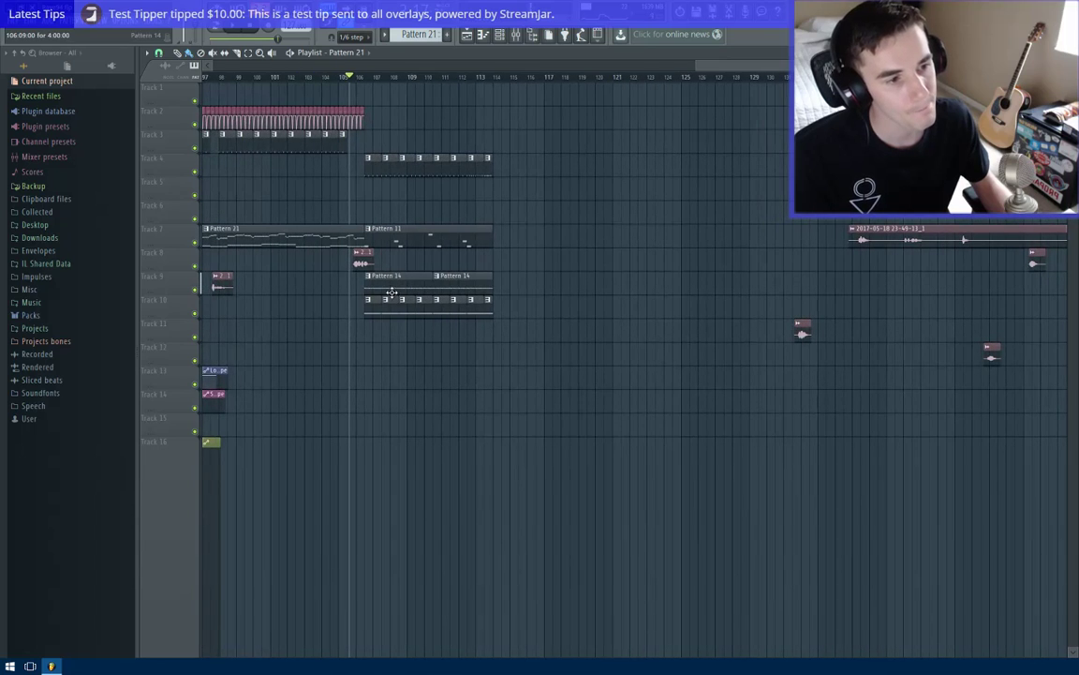
scroll(380, 245, up, 4)
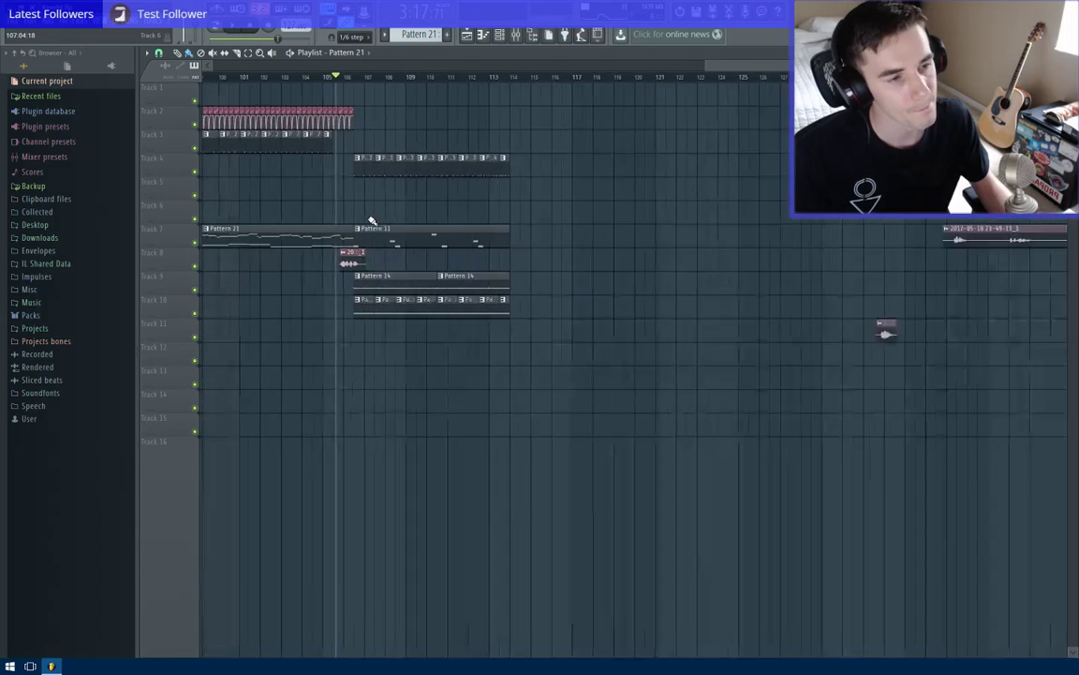
scroll(400, 232, left, 3)
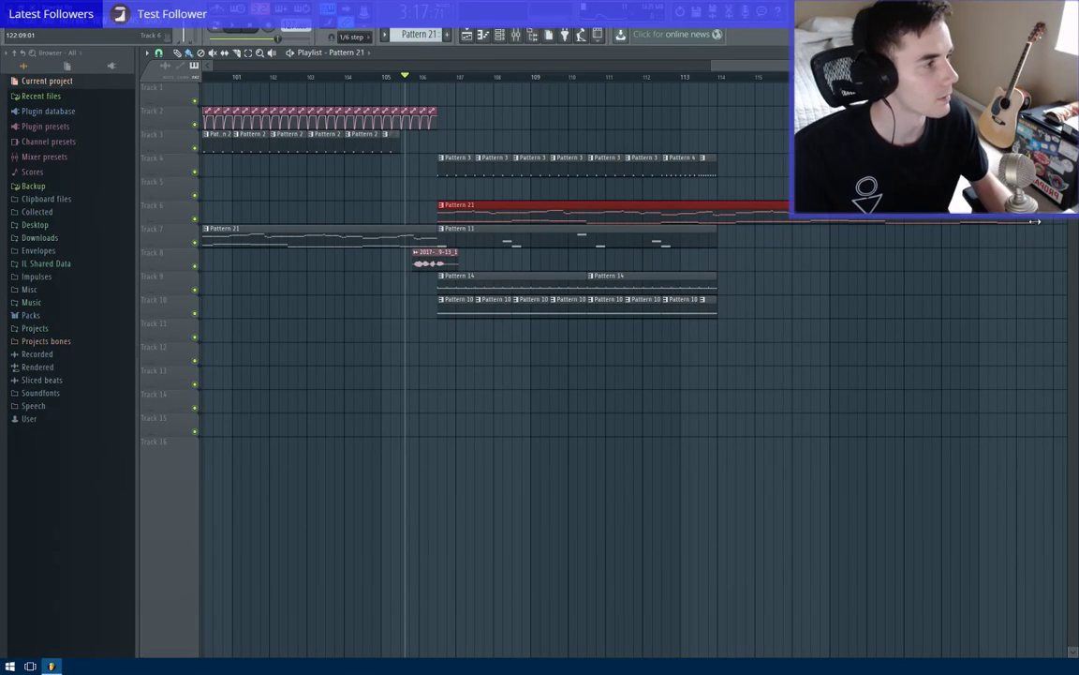
scroll(458, 220, up, 3)
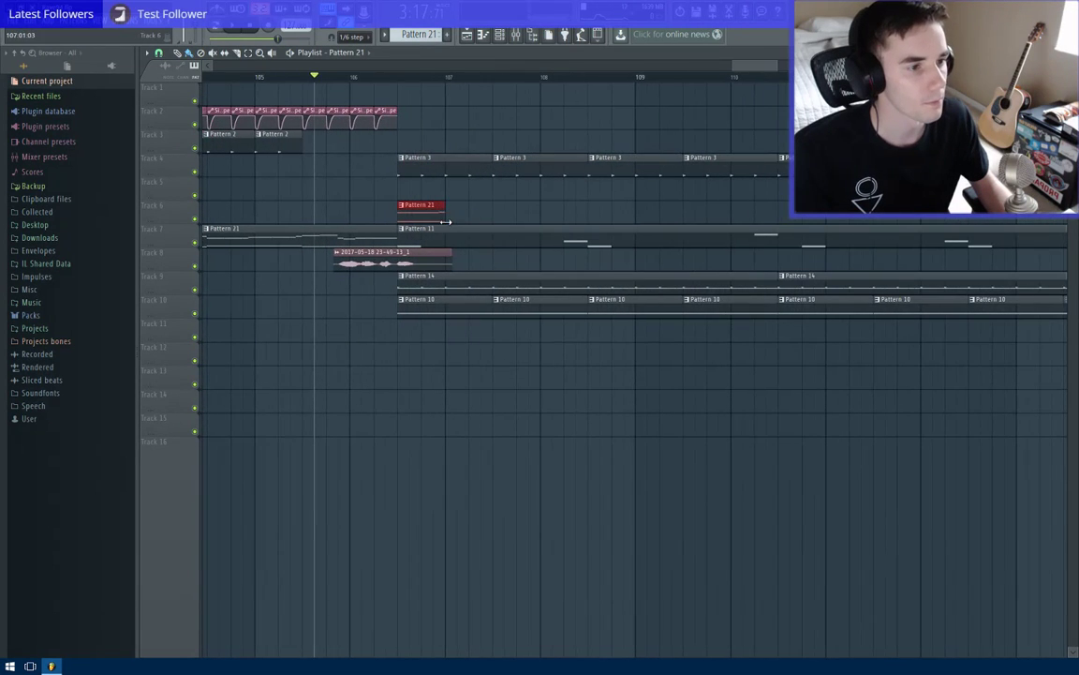
drag(446, 220, 599, 222)
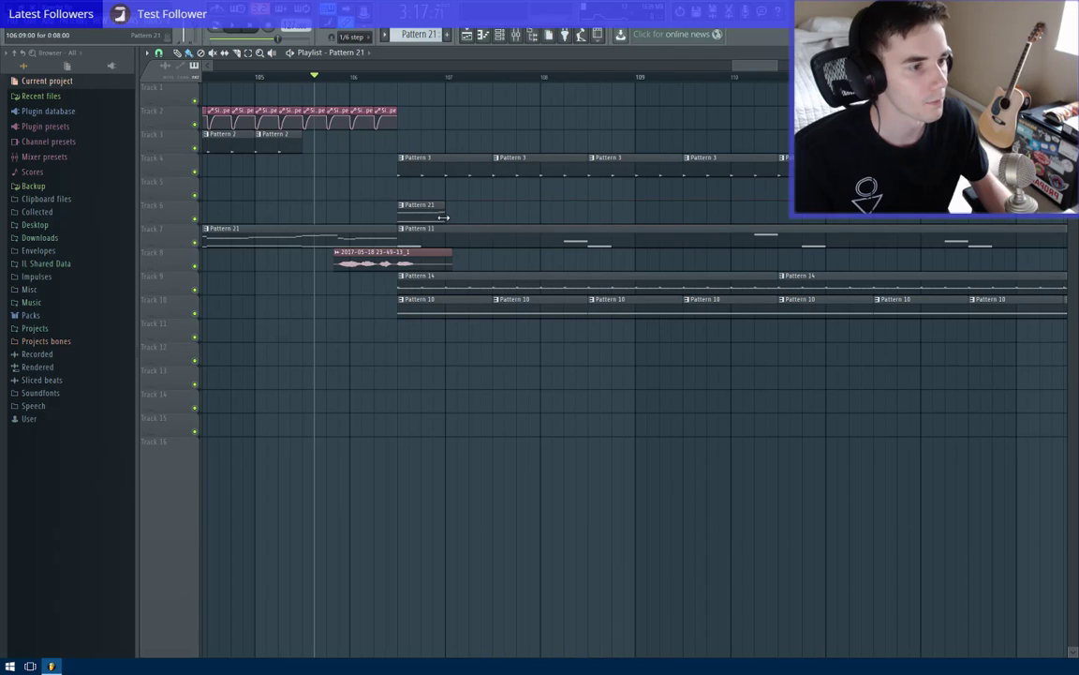
scroll(456, 214, down, 4)
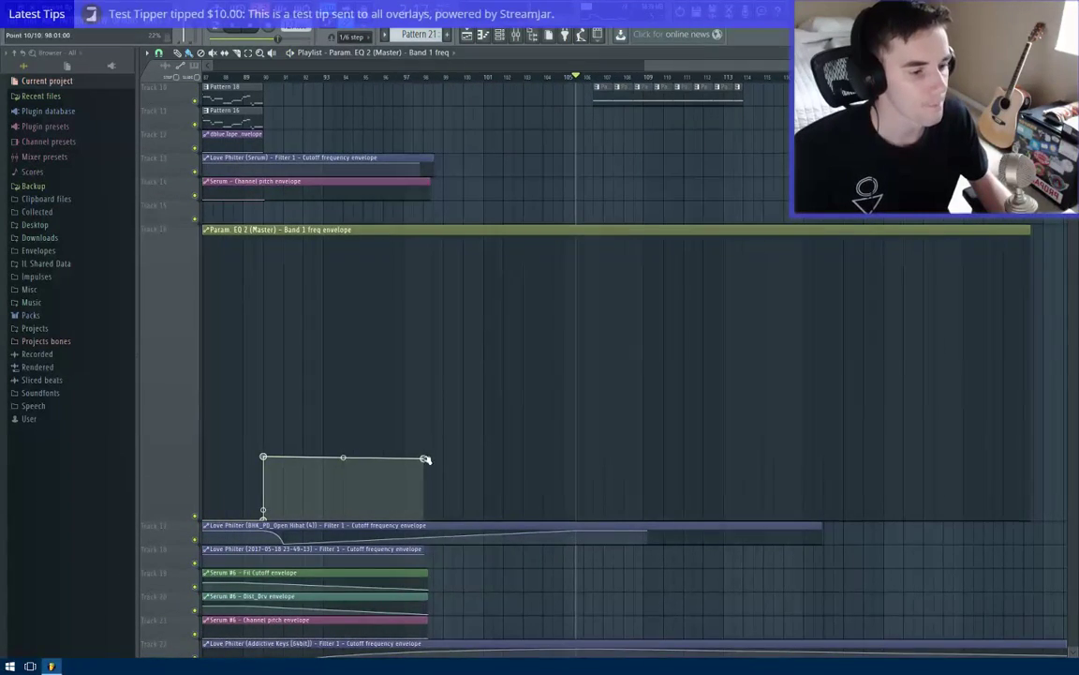
right_click(421, 457)
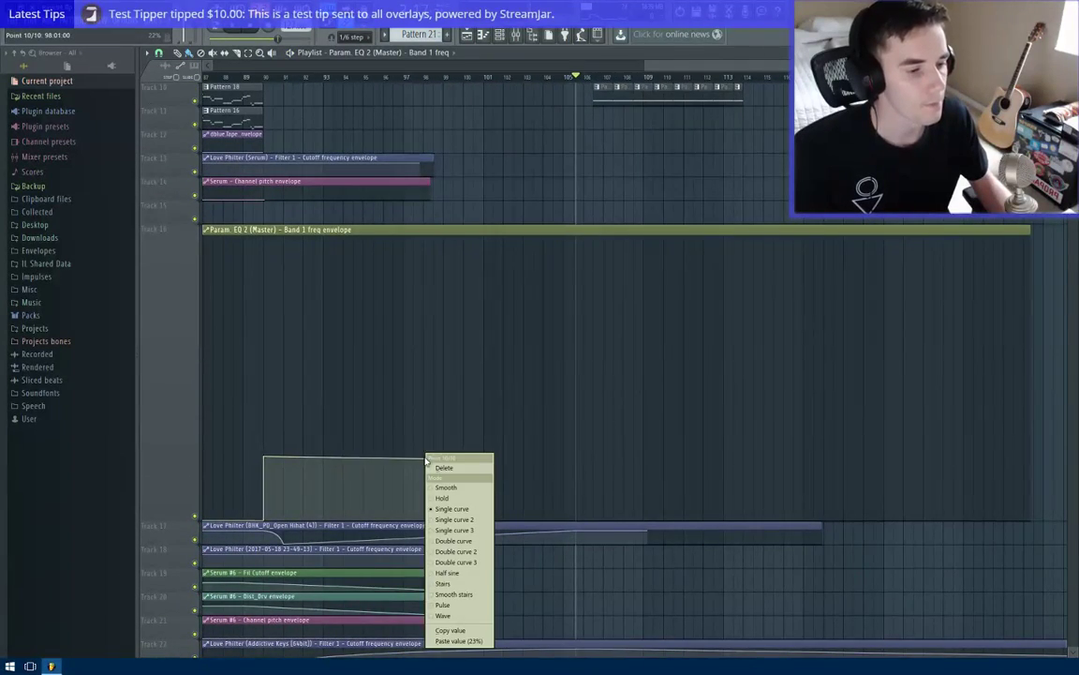
click(514, 382)
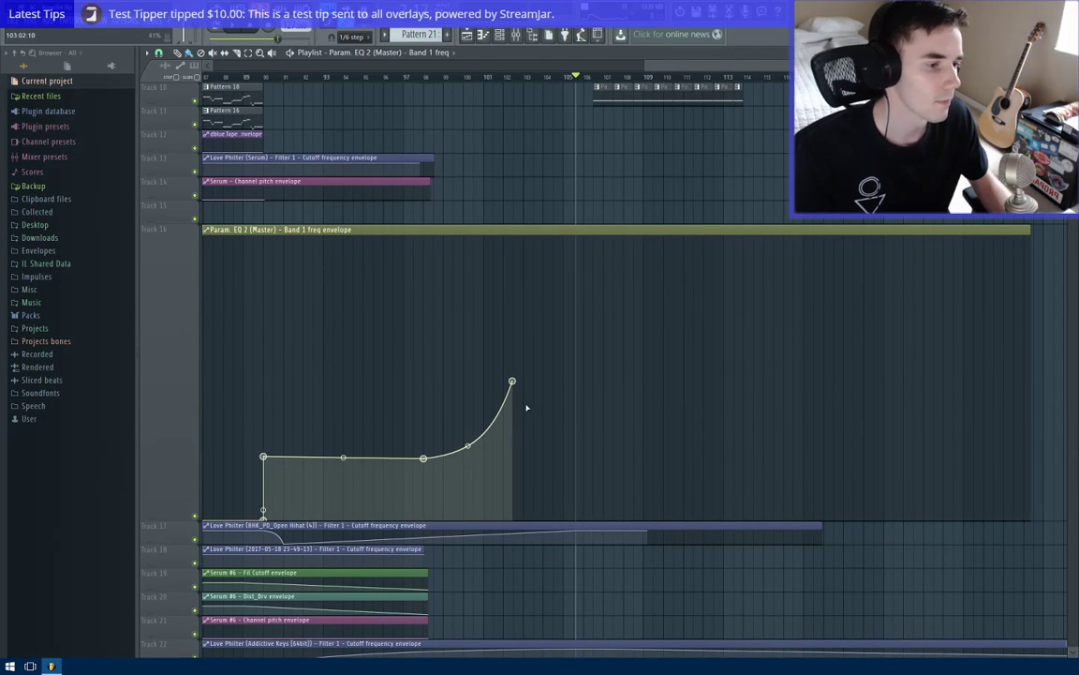
right_click(513, 382)
click(534, 401)
Move the Band 1 freq envelope's end point on Track 16 to 106:09 and paste the copied 23% value onto it.
drag(425, 459, 542, 457)
scroll(564, 303, up, 3)
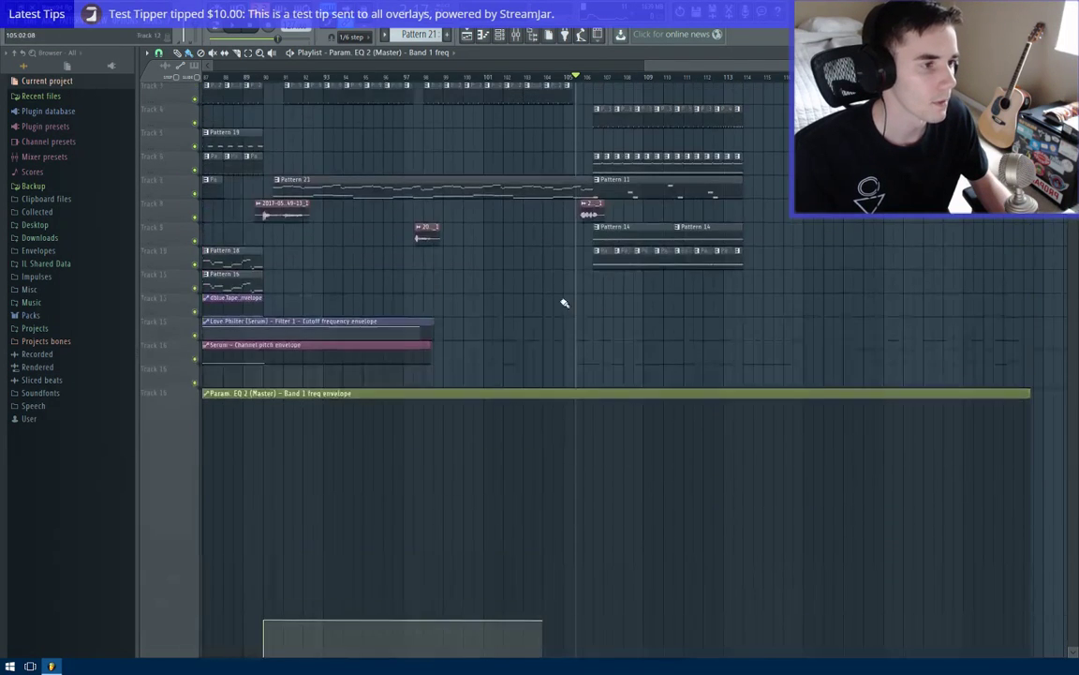
ctrl+scroll(564, 302, up, 3)
scroll(600, 249, down, 5)
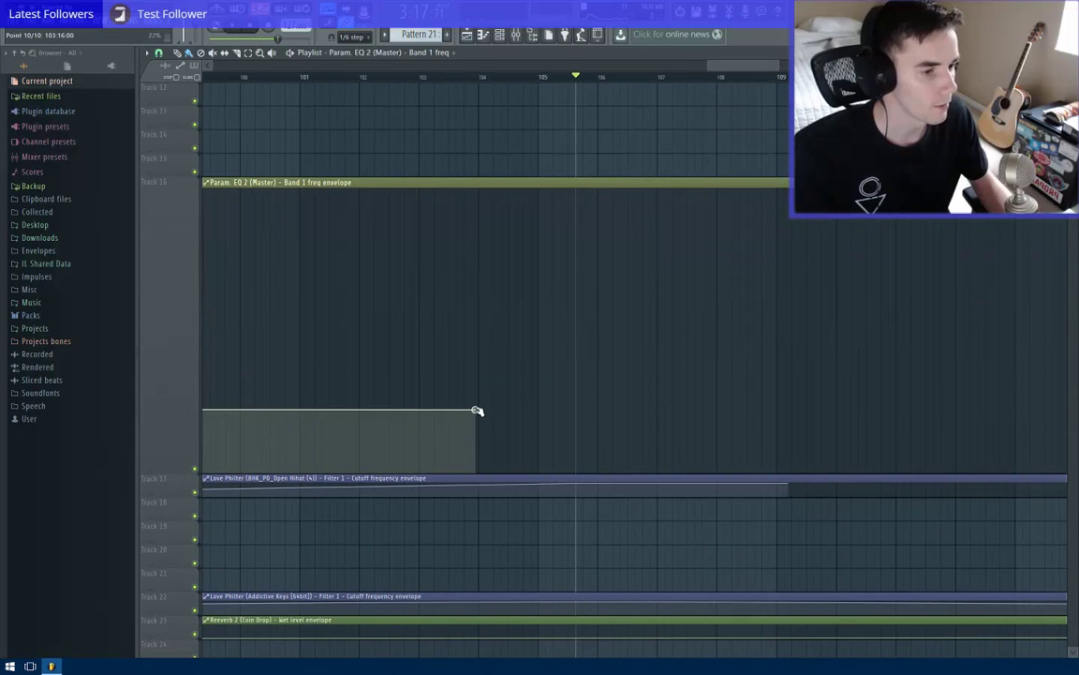
drag(477, 410, 618, 412)
scroll(630, 406, up, 2)
scroll(632, 412, down, 1)
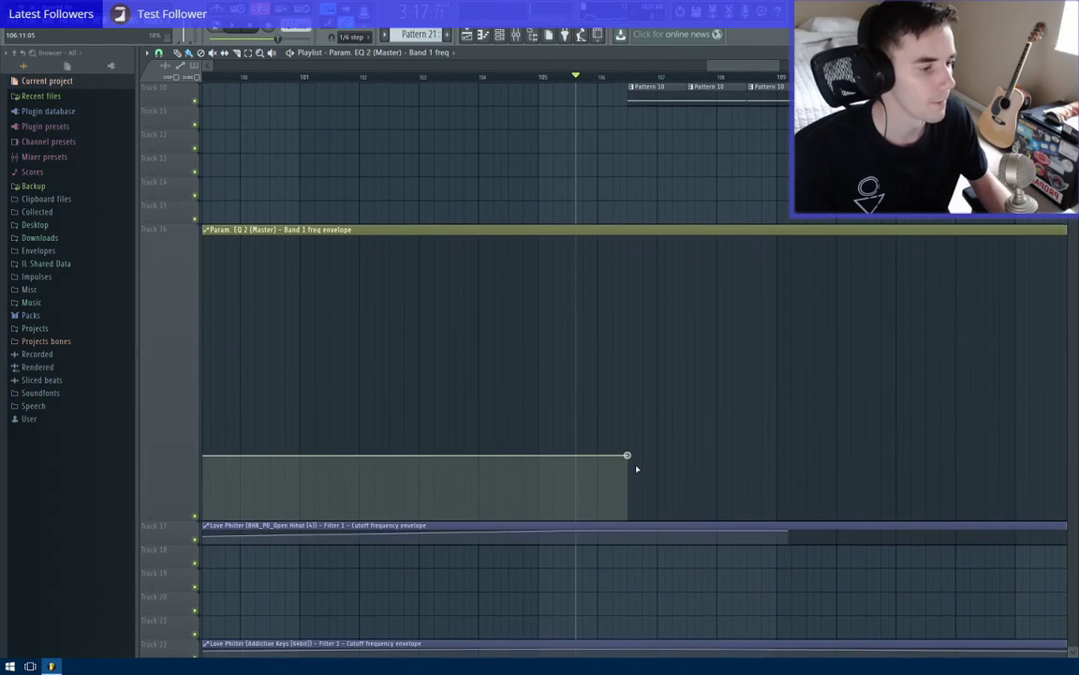
right_click(628, 457)
click(654, 640)
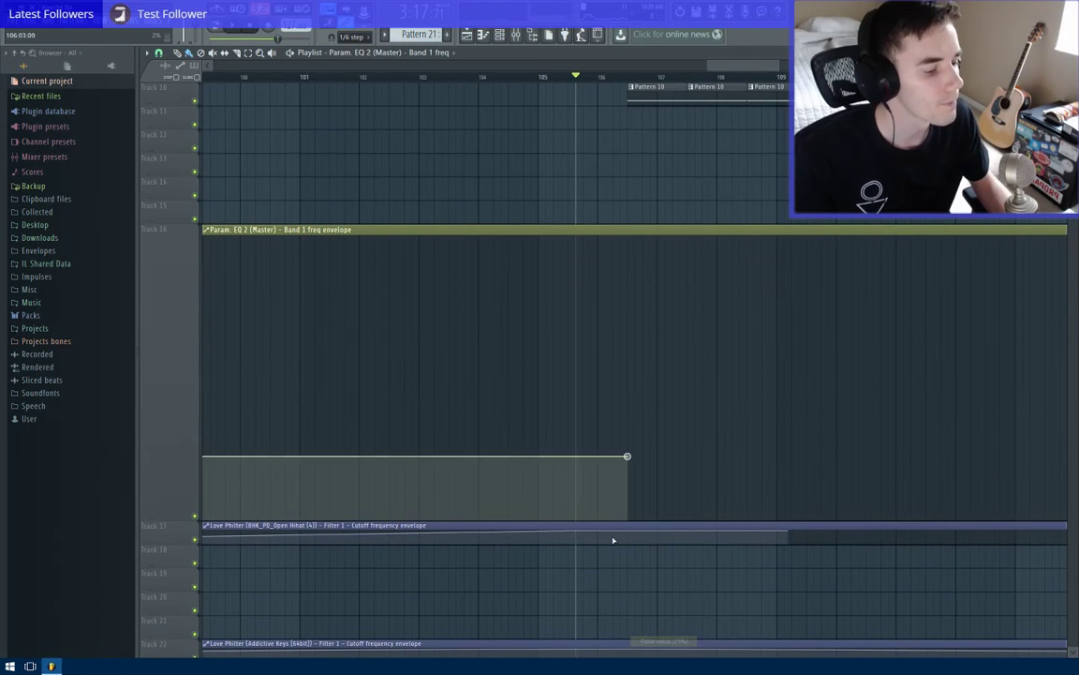
Copy the value of the Band 1 freq envelope's point at 33:01:00.
scroll(590, 456, down, 5)
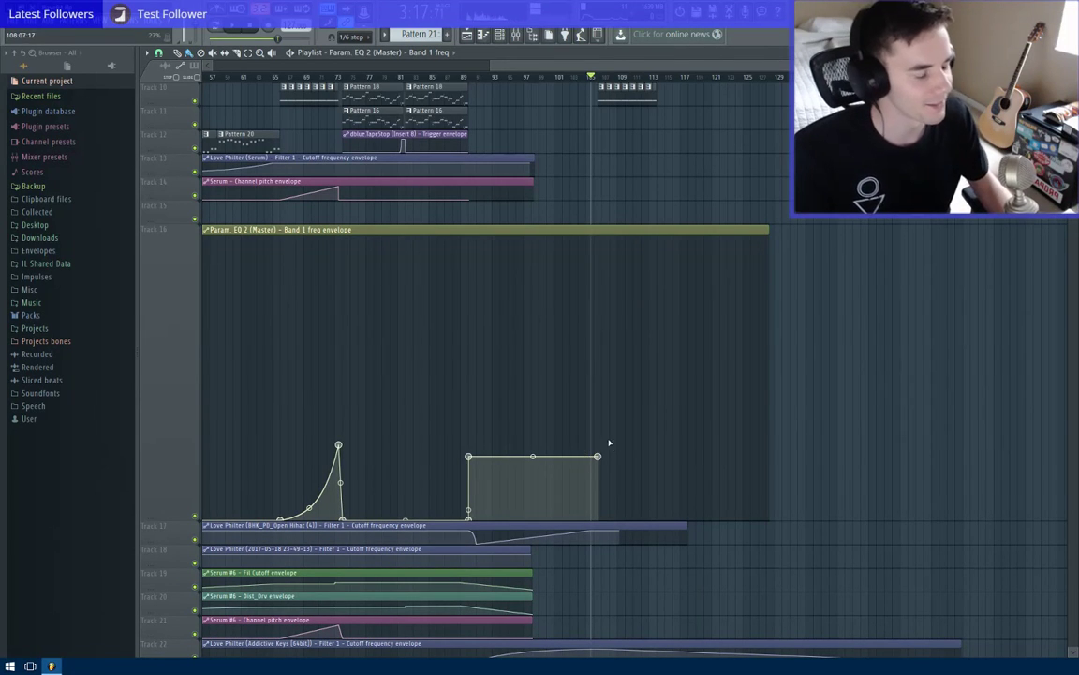
scroll(609, 442, down, 3)
right_click(367, 449)
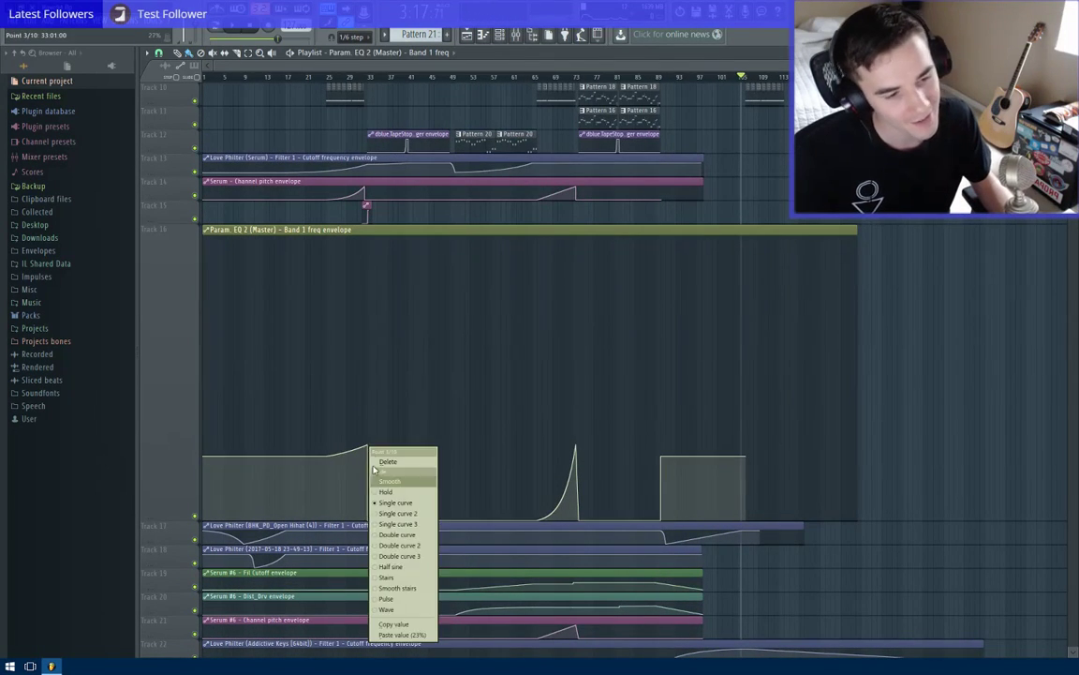
click(419, 627)
Add a point to the Band 1 freq envelope at 114:01:00 and paste the copied value onto it.
scroll(733, 485, up, 3)
scroll(730, 481, up, 4)
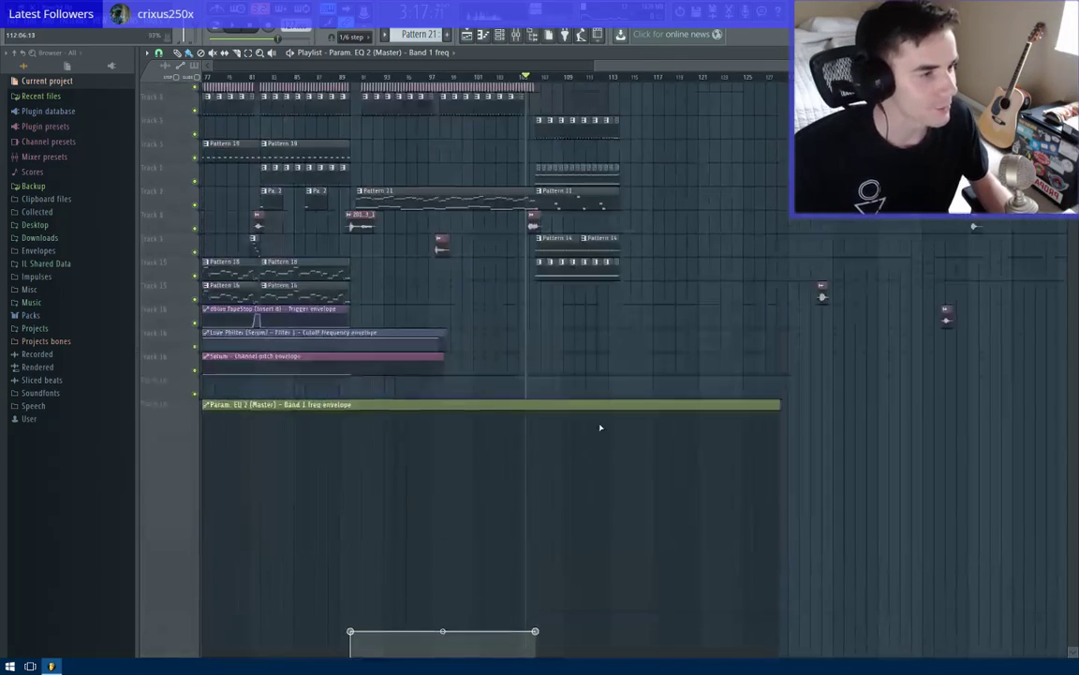
scroll(599, 426, up, 3)
scroll(594, 421, down, 3)
right_click(589, 472)
drag(589, 472, 589, 443)
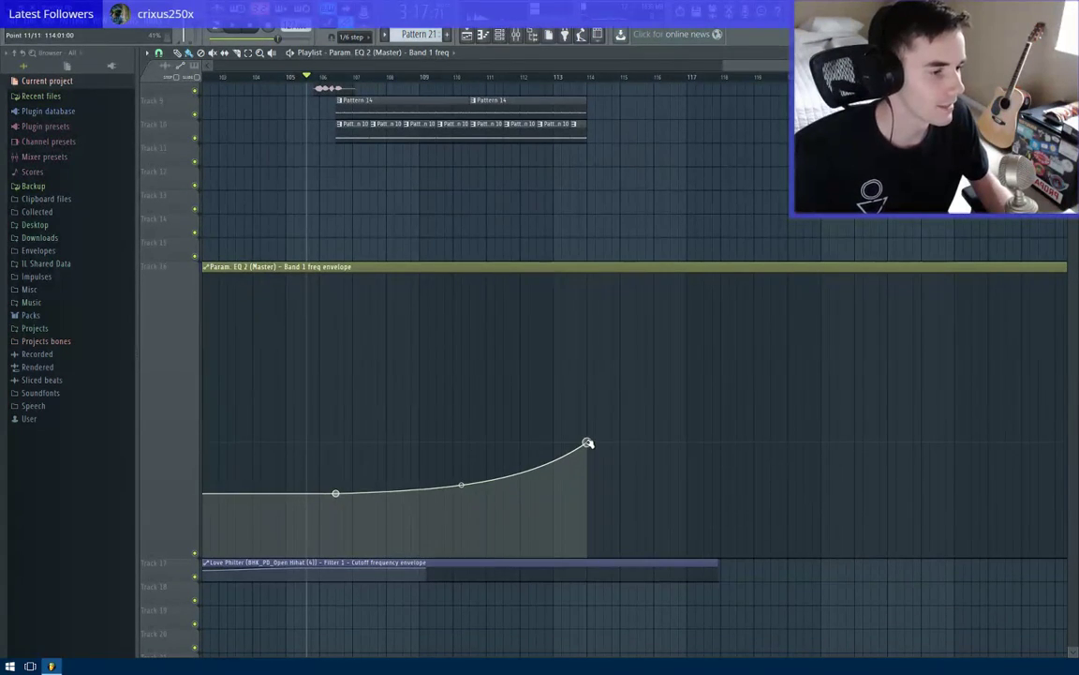
right_click(590, 443)
click(622, 633)
Add a 0% end point right after the envelope's bar 114 peak so that the frequency drops straight down.
right_click(631, 533)
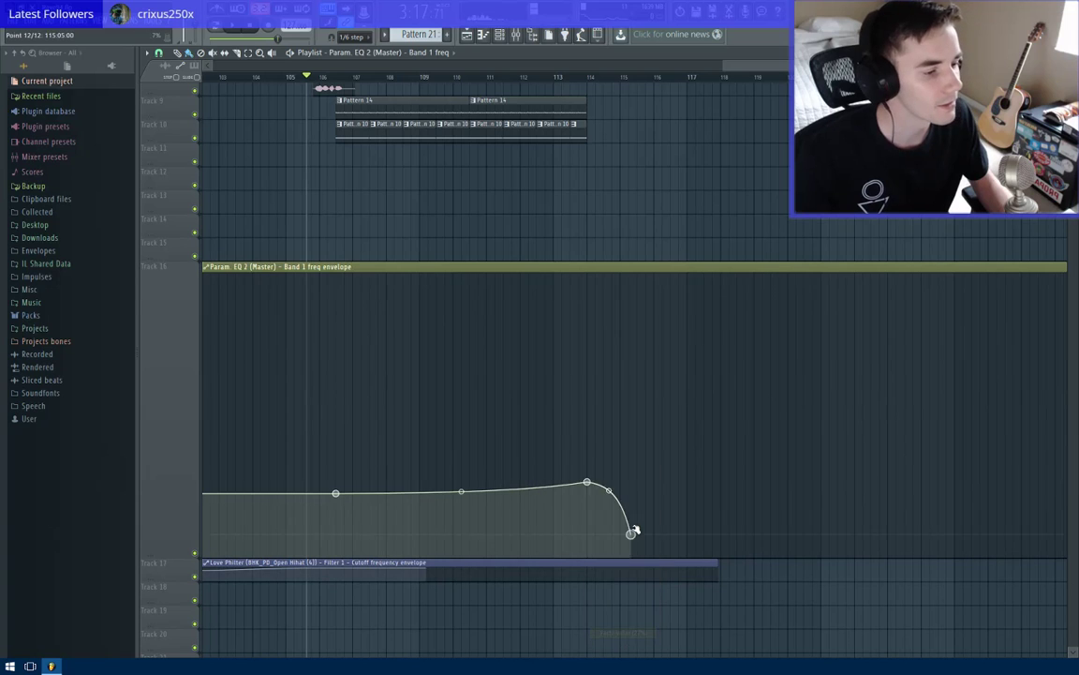
scroll(593, 451, up, 4)
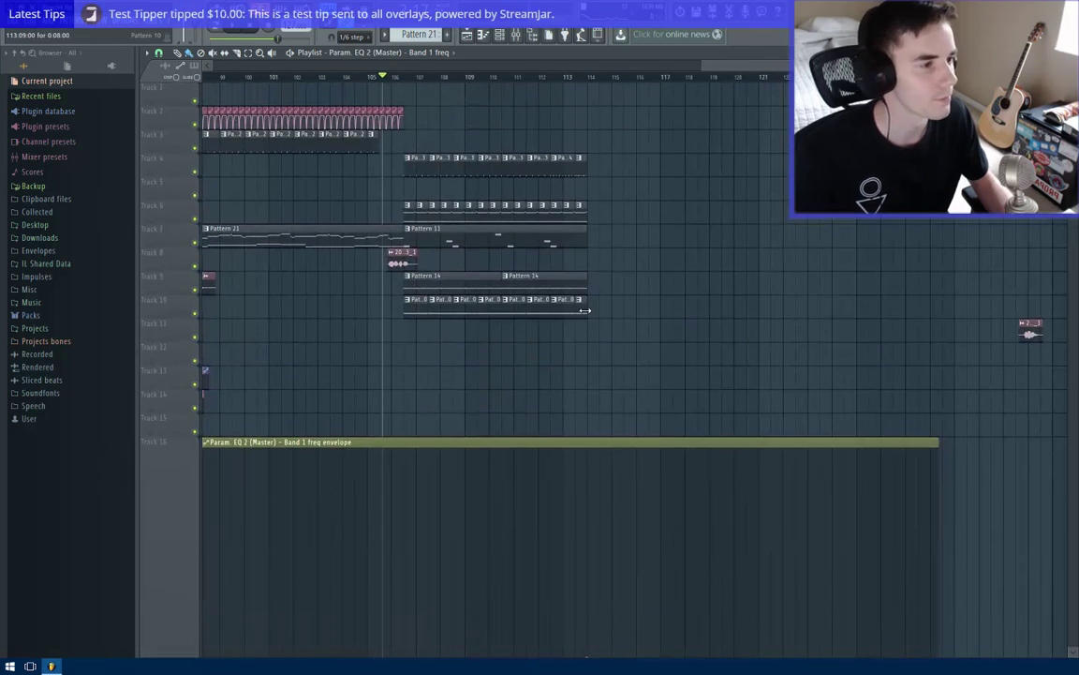
scroll(583, 309, down, 4)
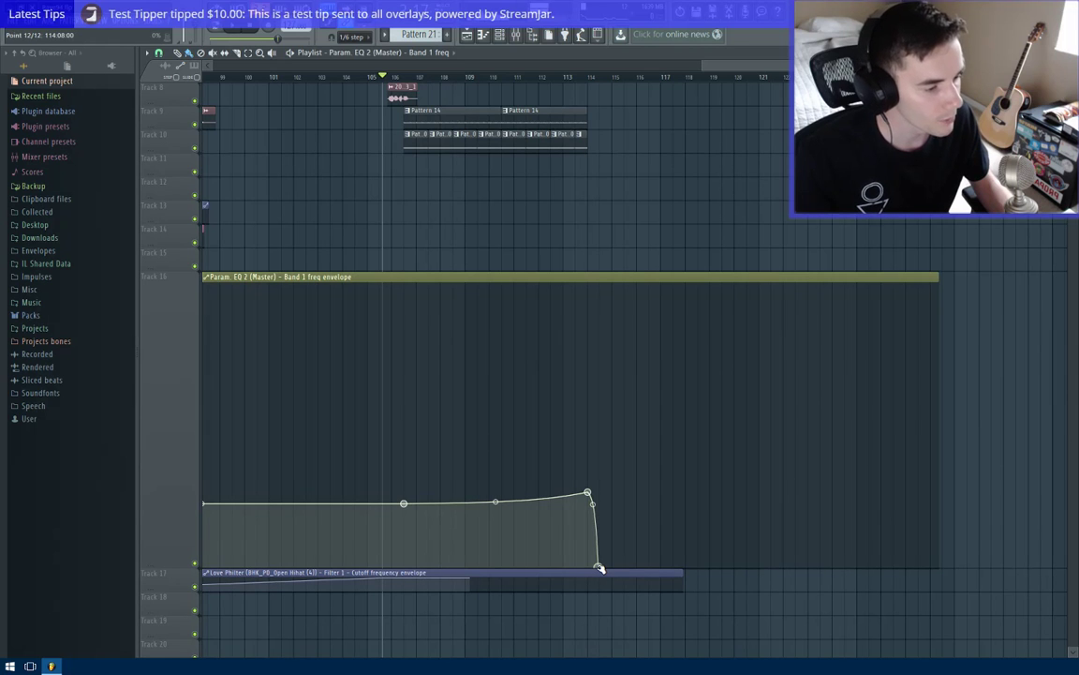
ctrl+scroll(583, 452, up, 3)
Play the last bars from 112:09 and check the Band 1 freq envelope's drop against the clip ends at bar 114.
scroll(582, 451, up, 4)
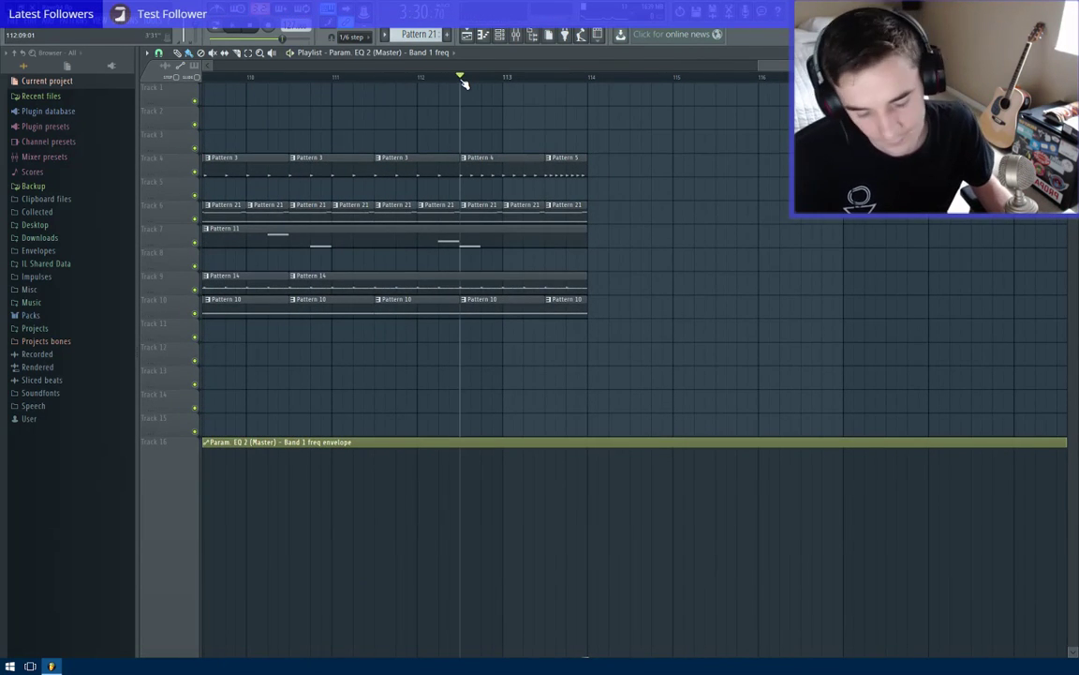
key(space)
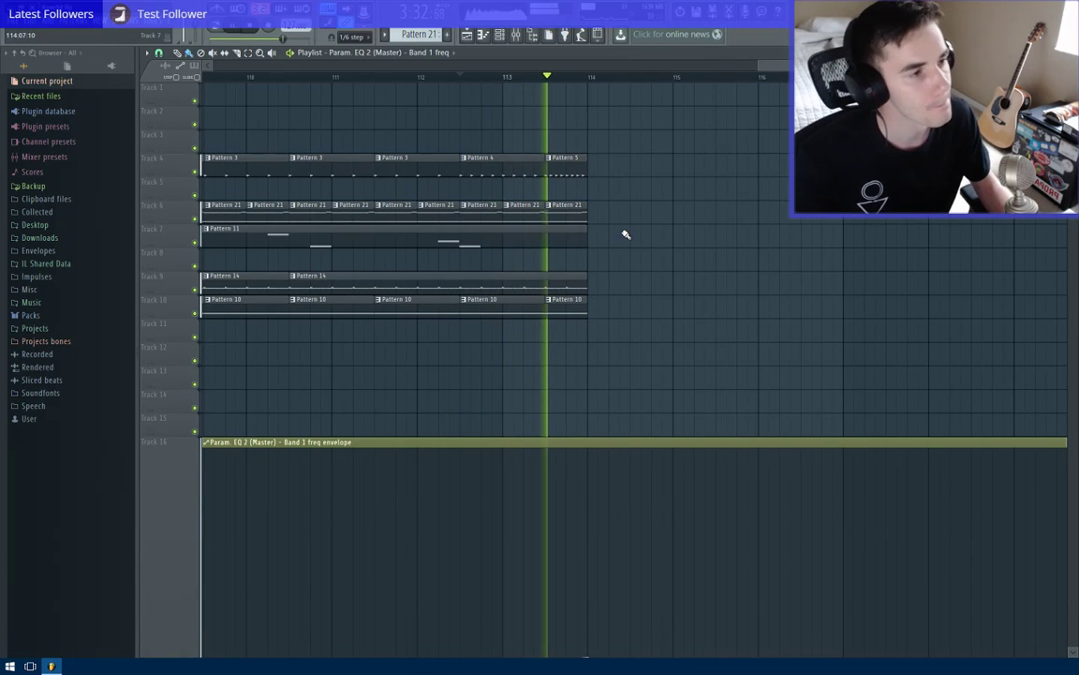
key(space)
scroll(618, 220, down, 4)
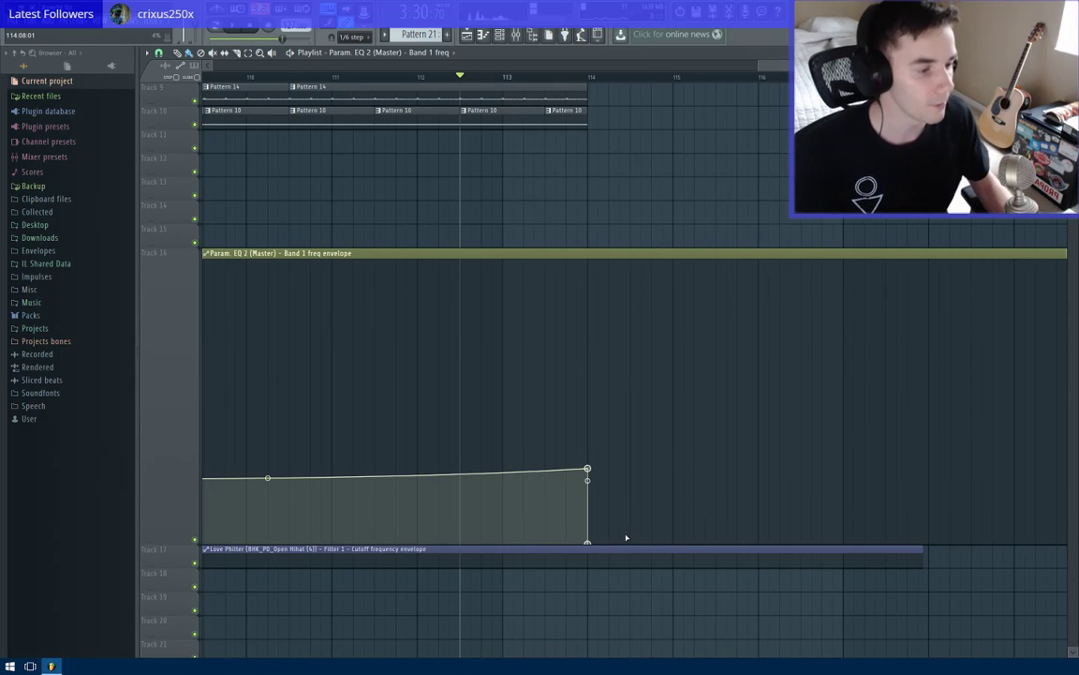
scroll(592, 510, up, 3)
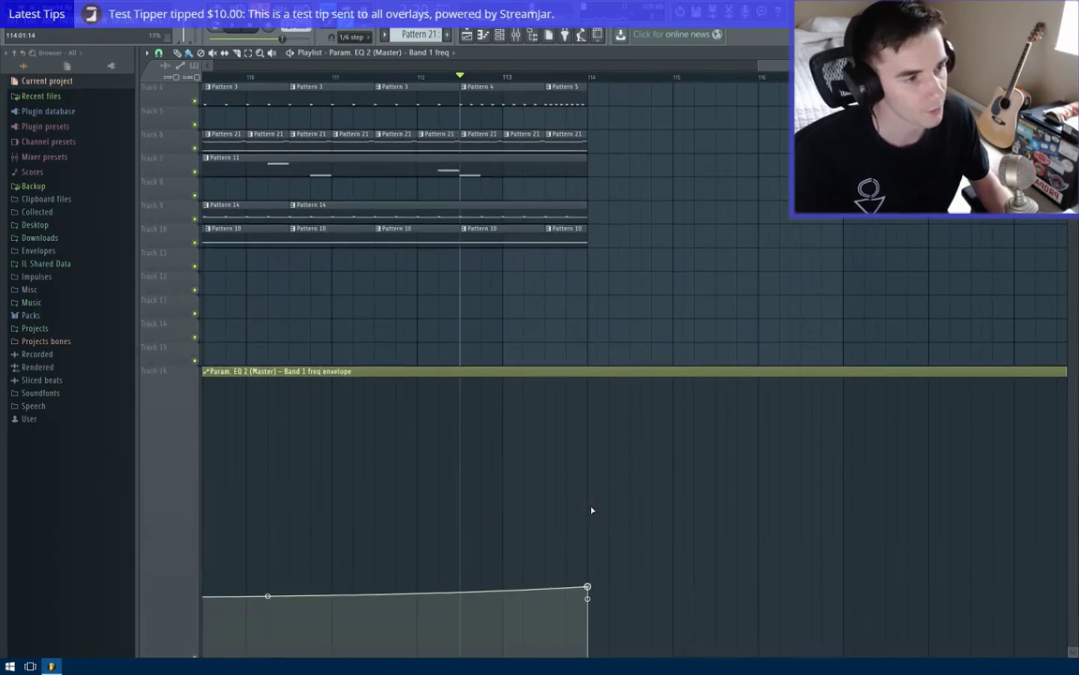
scroll(592, 512, down, 2)
scroll(600, 506, up, 2)
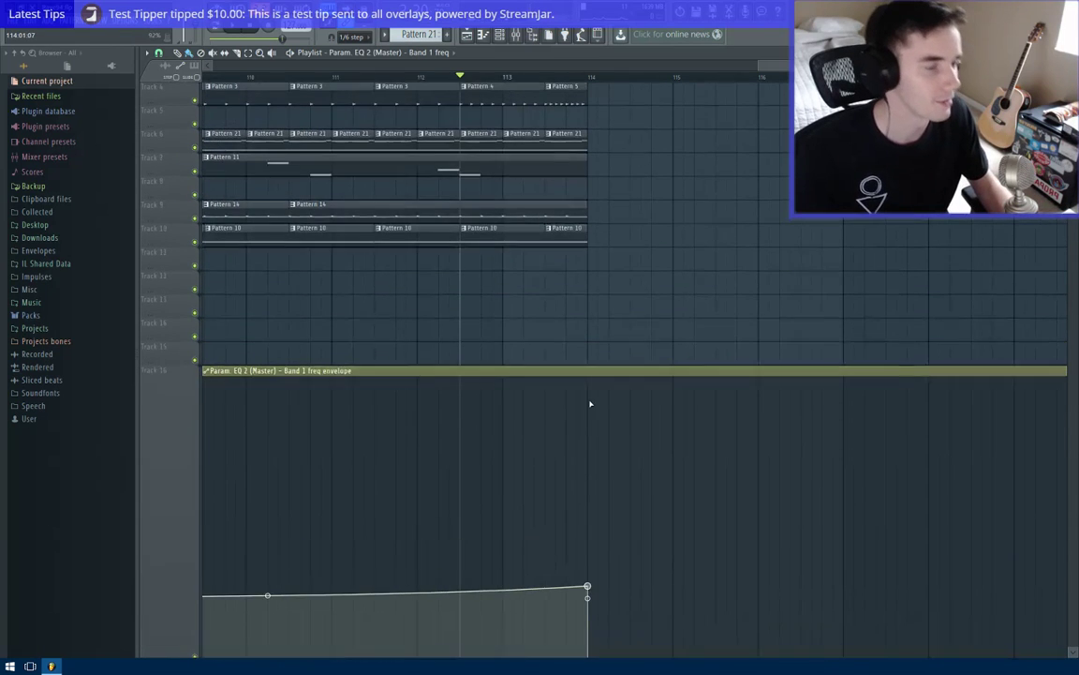
key(space)
scroll(641, 217, down, 3)
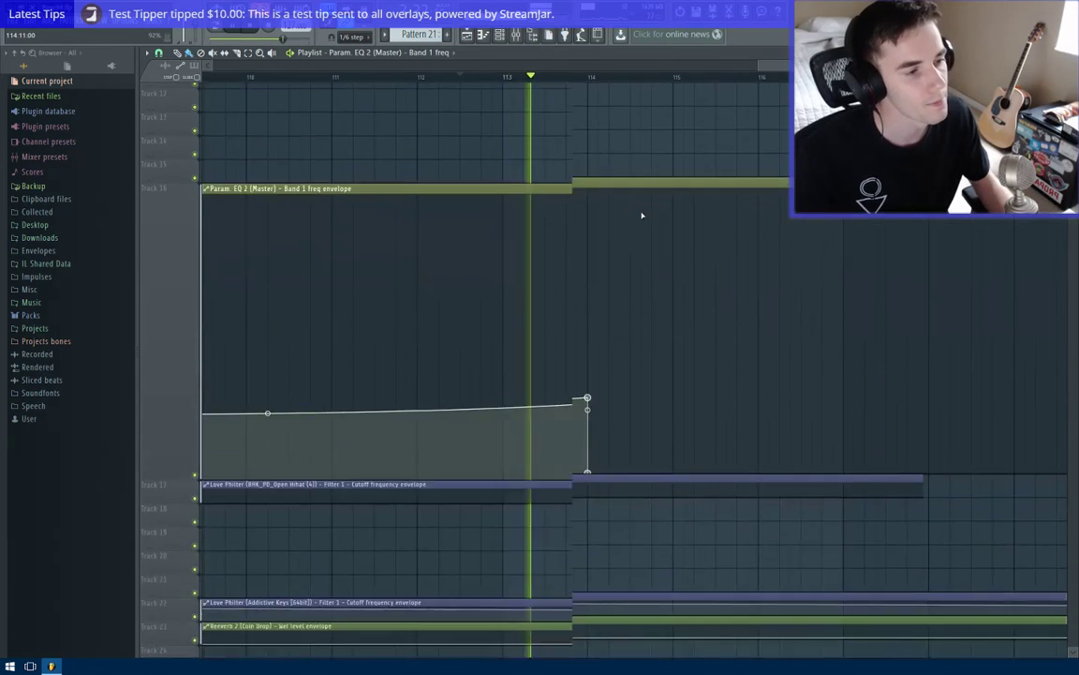
scroll(644, 212, up, 3)
scroll(645, 212, up, 1)
key(space)
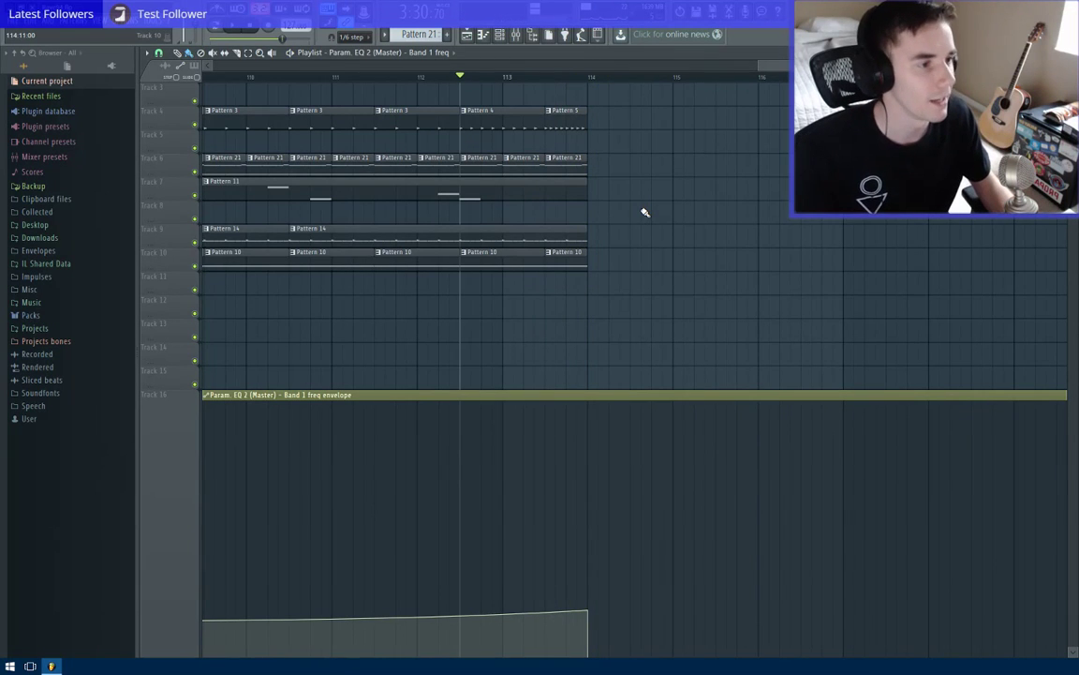
Reset the enlarged Track 16 to its default height.
scroll(645, 217, down, 3)
scroll(647, 253, down, 3)
scroll(468, 309, down, 3)
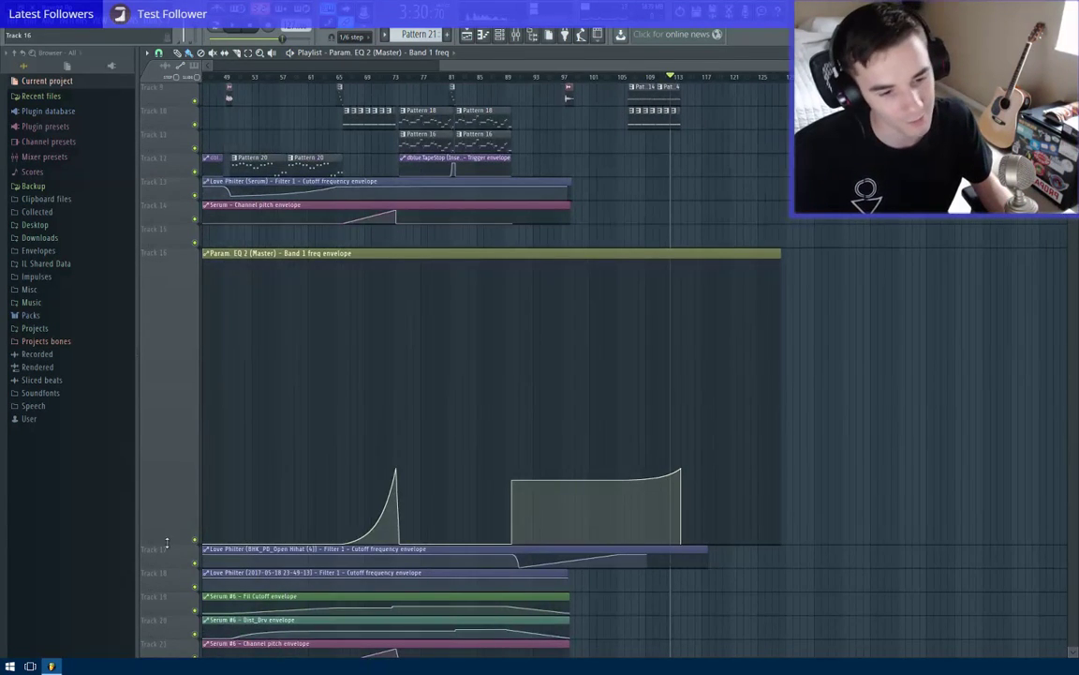
right_click(167, 542)
scroll(747, 263, up, 4)
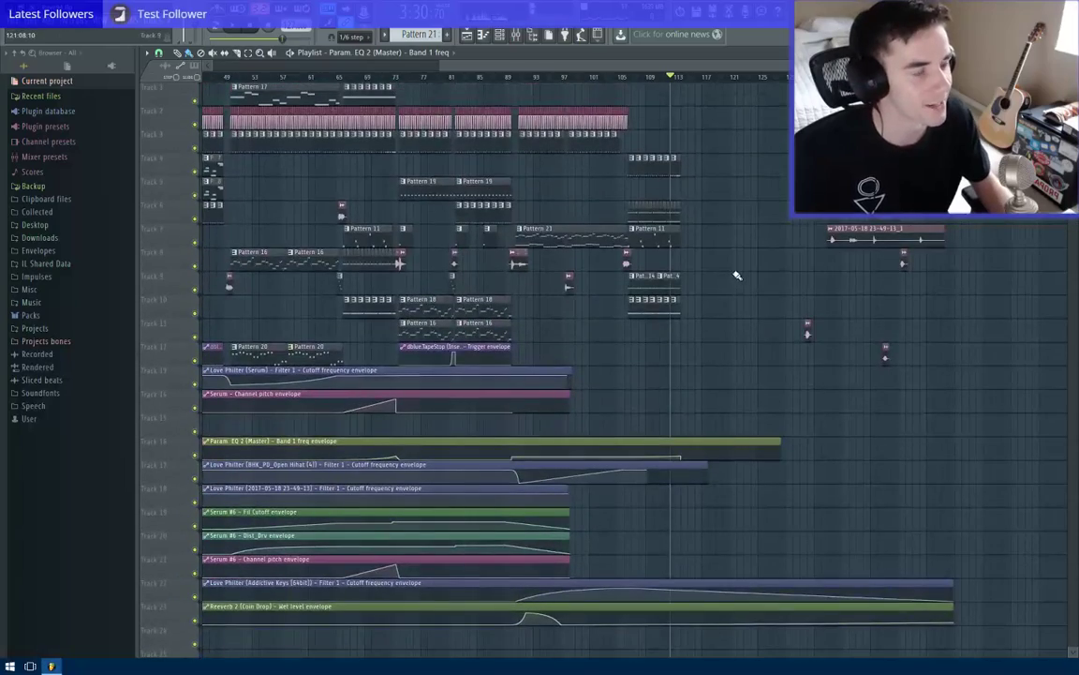
Play the outro from bar 89 and review its clips and automation envelopes.
click(513, 77)
key(space)
scroll(557, 136, up, 3)
drag(655, 193, 477, 222)
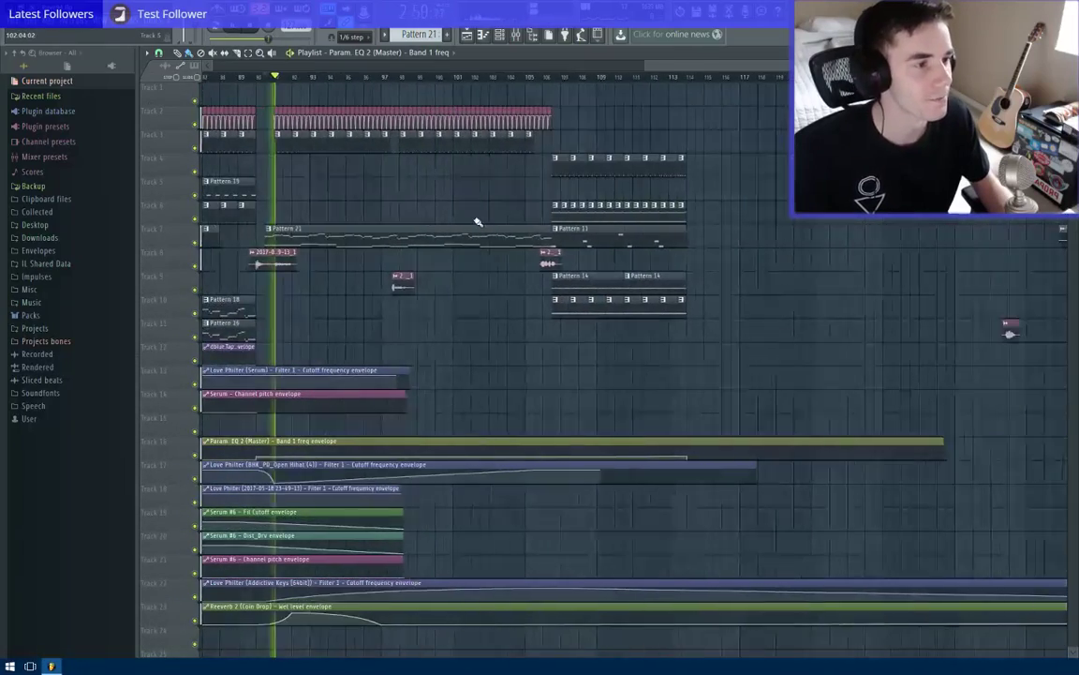
scroll(480, 258, down, 4)
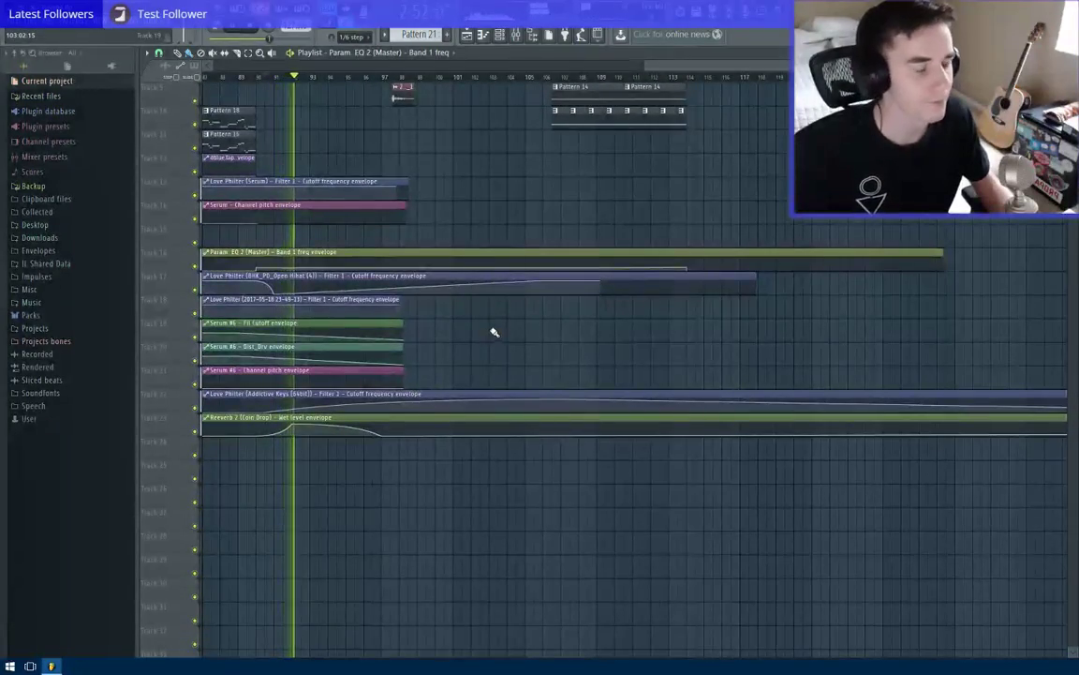
scroll(495, 331, up, 3)
scroll(500, 315, up, 2)
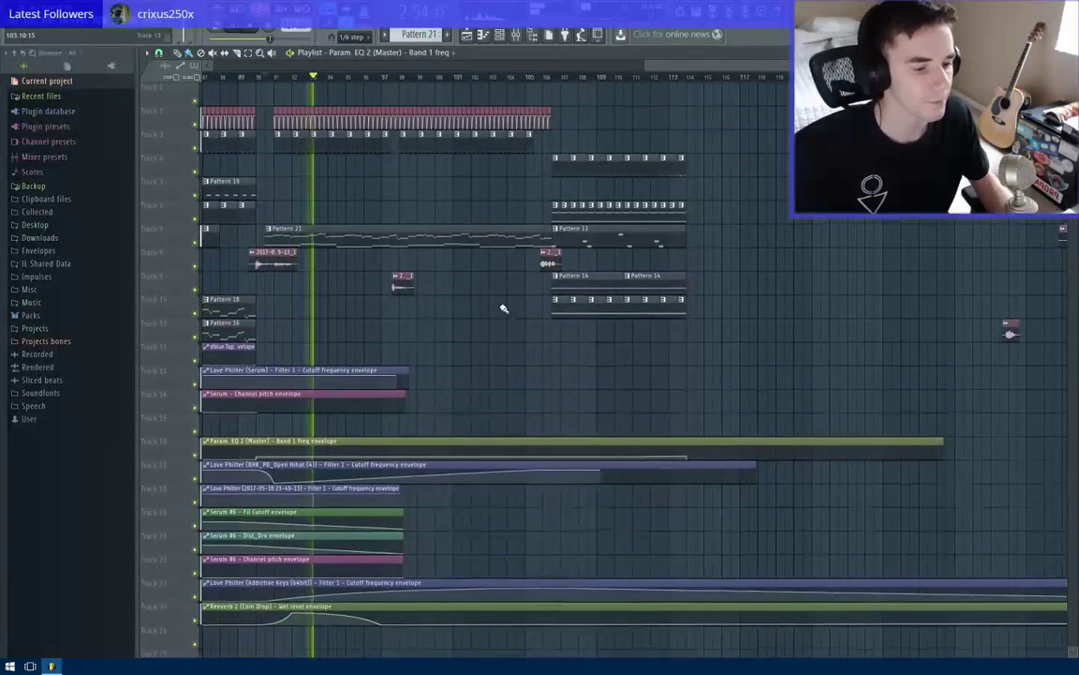
scroll(486, 306, up, 2)
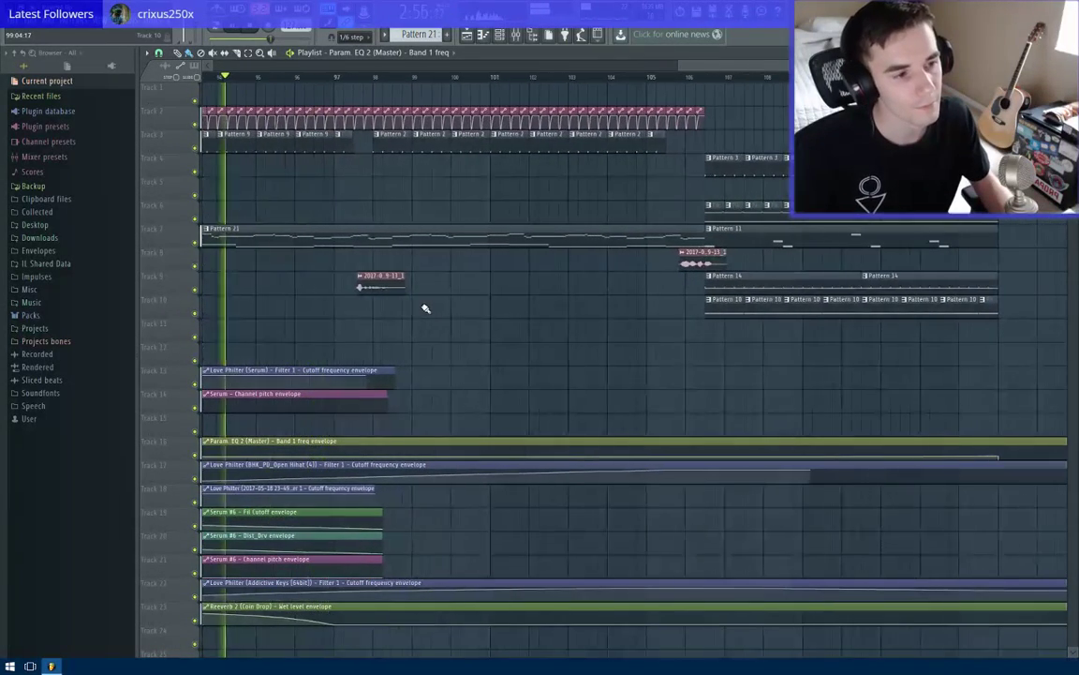
drag(576, 309, 564, 335)
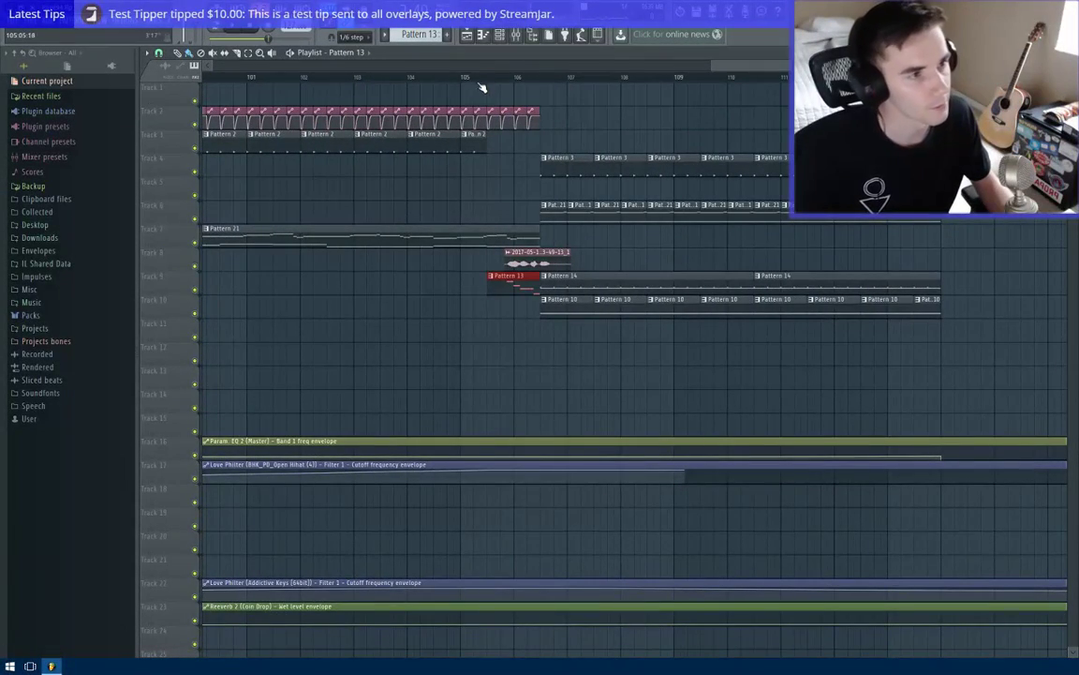
Play the section from bar 105 to about bar 110 and save the project.
key(space)
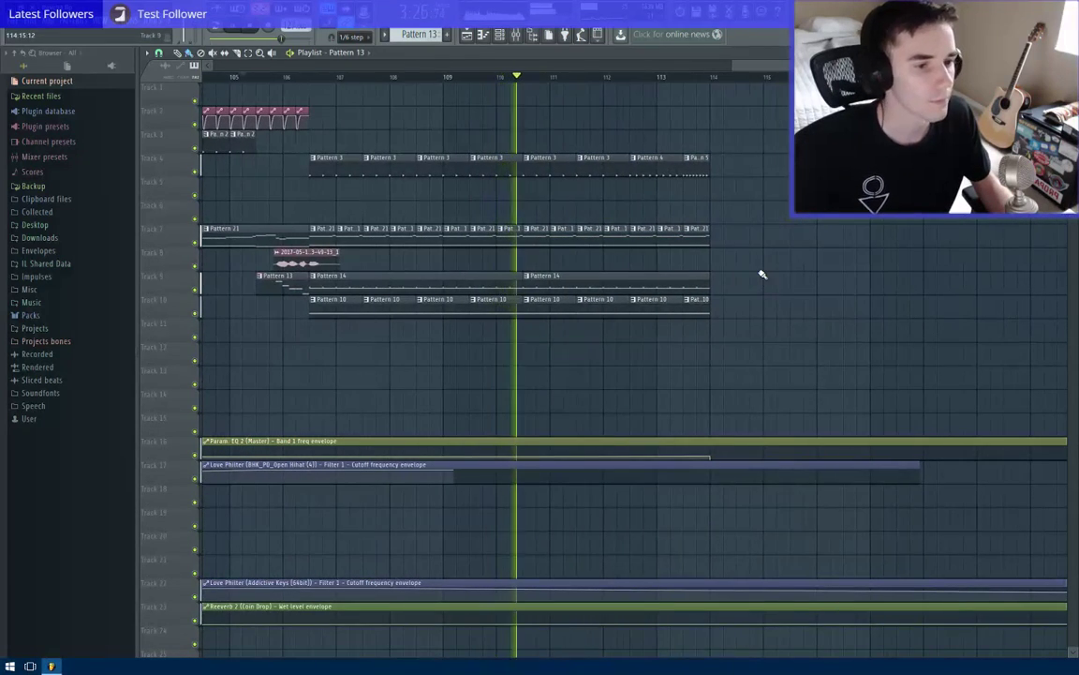
key(ctrl+s)
Extend the Serum channel pitch and Love Philter (Serum) cutoff frequency clips to the end of the copied build-up at bar 114.
scroll(763, 274, down, 1)
scroll(762, 274, down, 3)
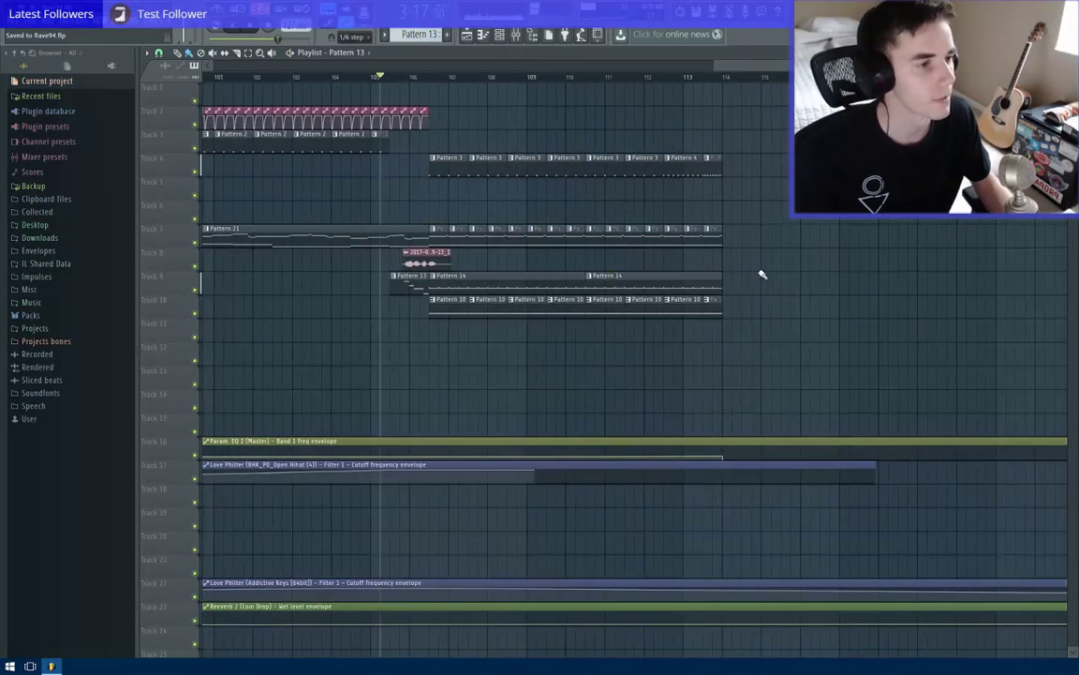
scroll(775, 289, down, 1)
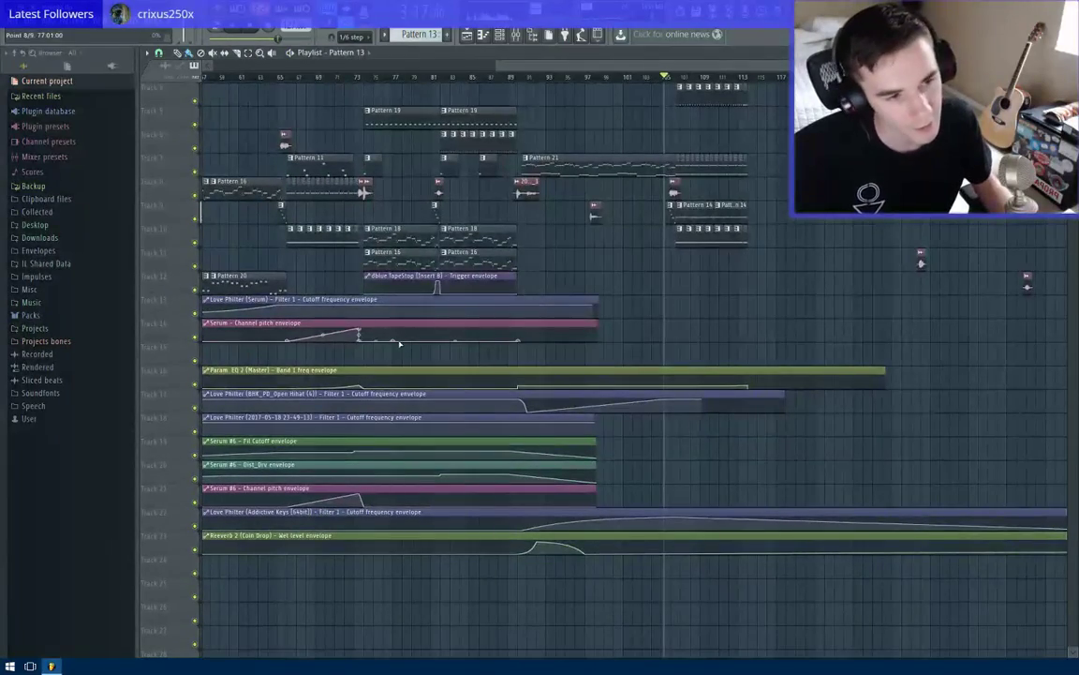
scroll(399, 345, up, 2)
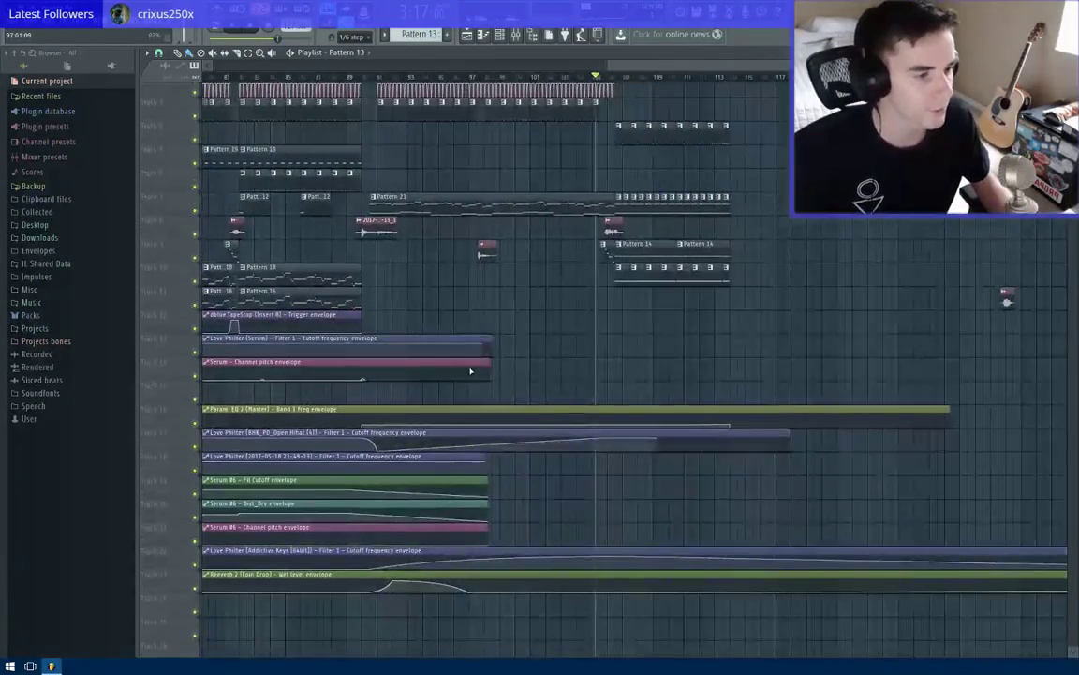
drag(487, 361, 739, 365)
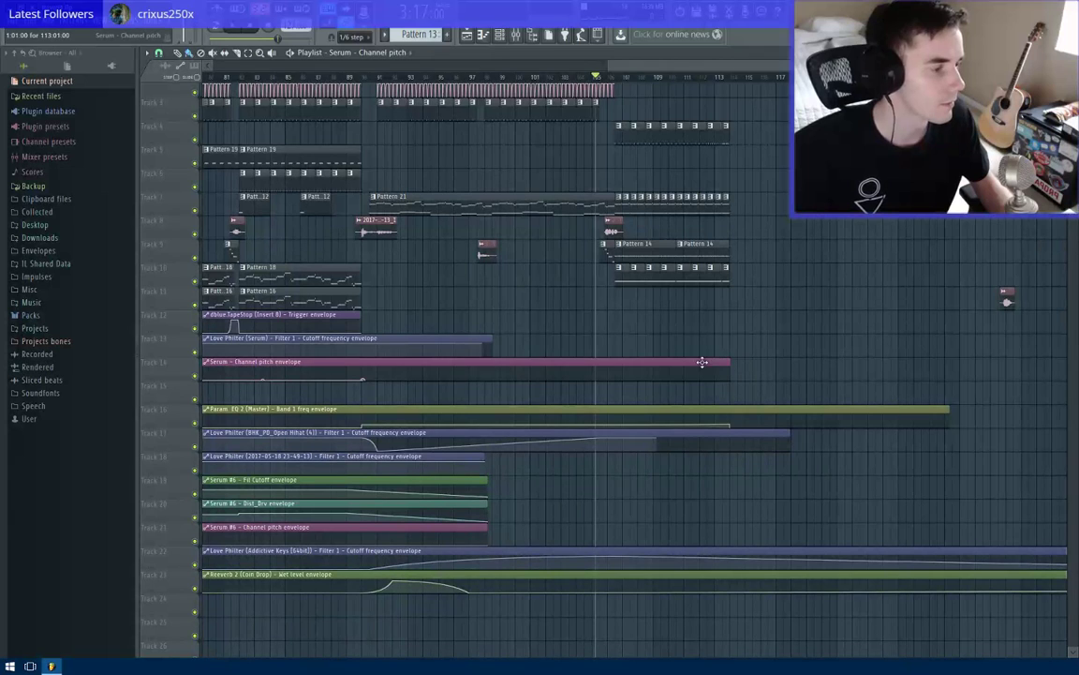
drag(494, 343, 729, 352)
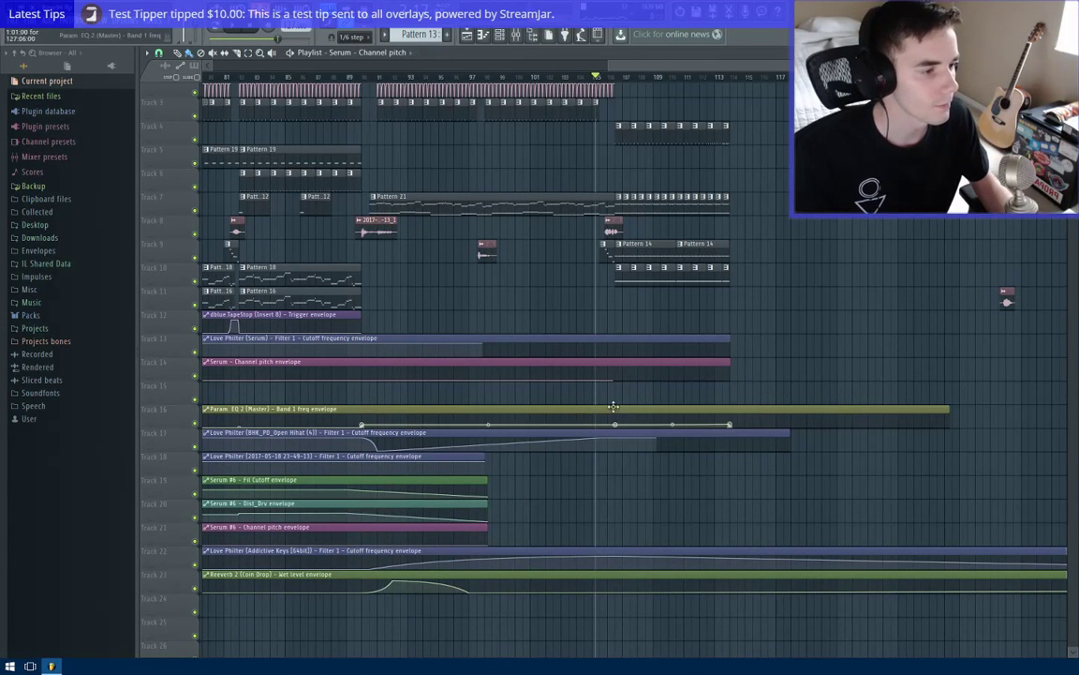
Shape the Serum channel pitch envelope into a curved rise peaking at bar 114 with a straight drop, lengthening its clip to 113:06:00.
scroll(613, 406, up, 5)
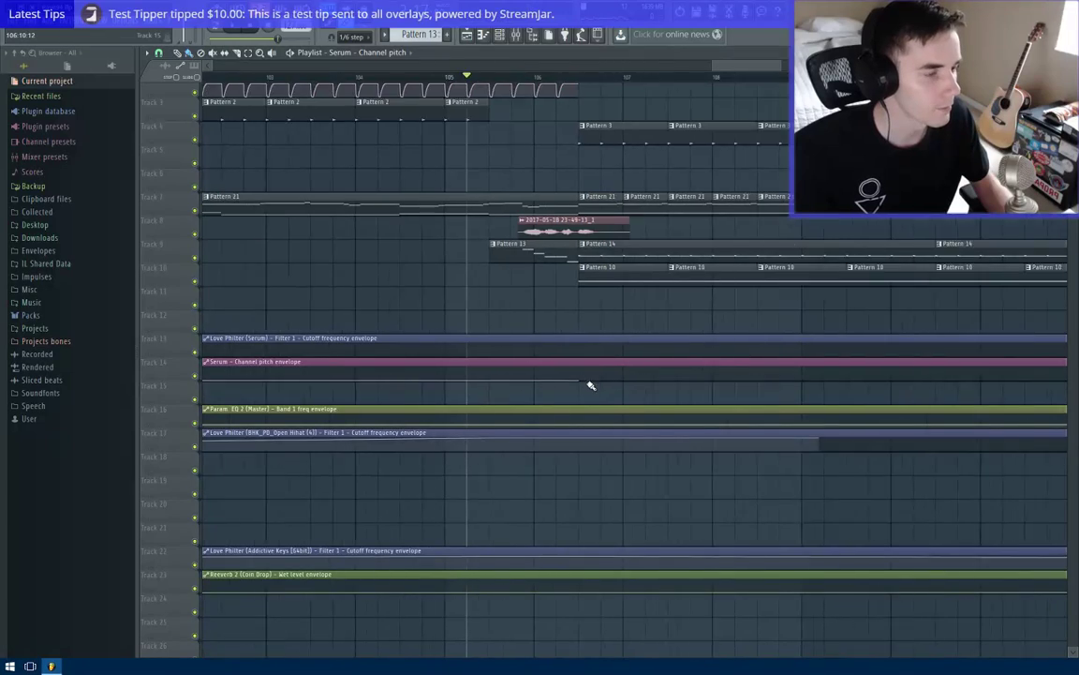
scroll(587, 381, down, 4)
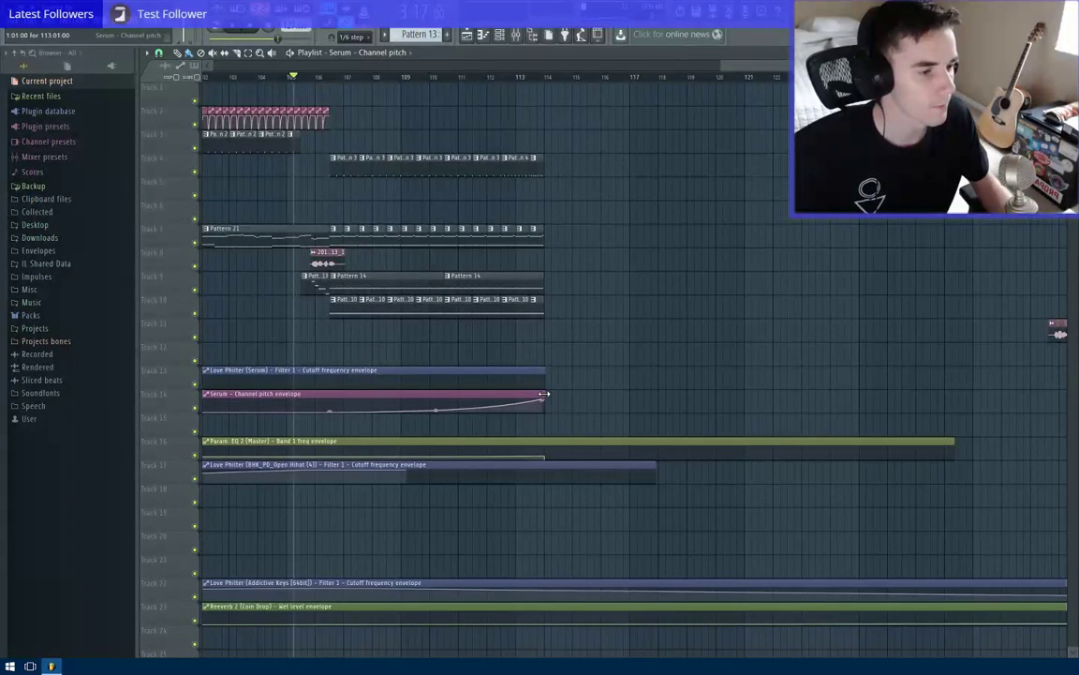
scroll(544, 400, up, 3)
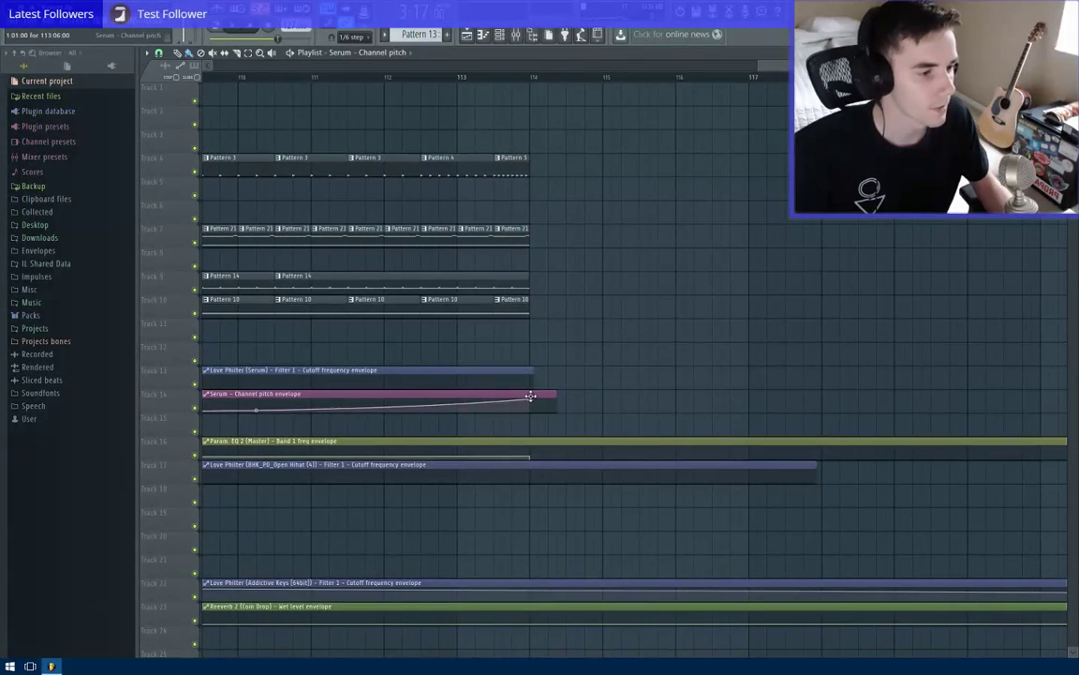
scroll(539, 412, down, 3)
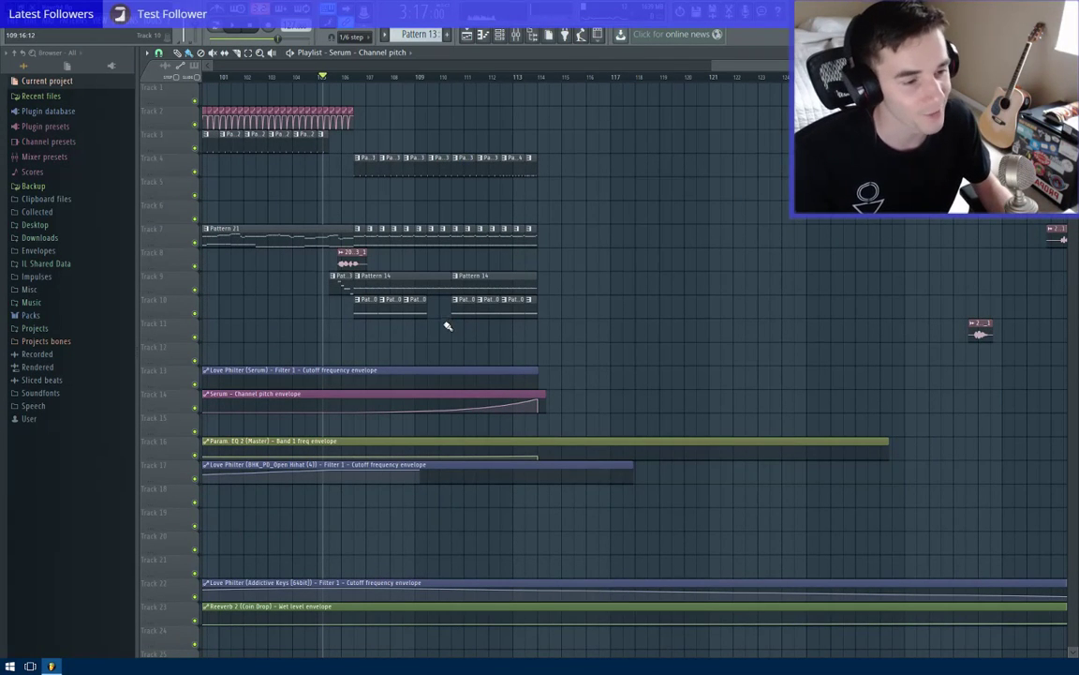
Play the build-up from bar 105, fill the gap in Track 10 with a Pattern 10 clip, and save the project.
scroll(325, 372, down, 5)
scroll(562, 383, down, 2)
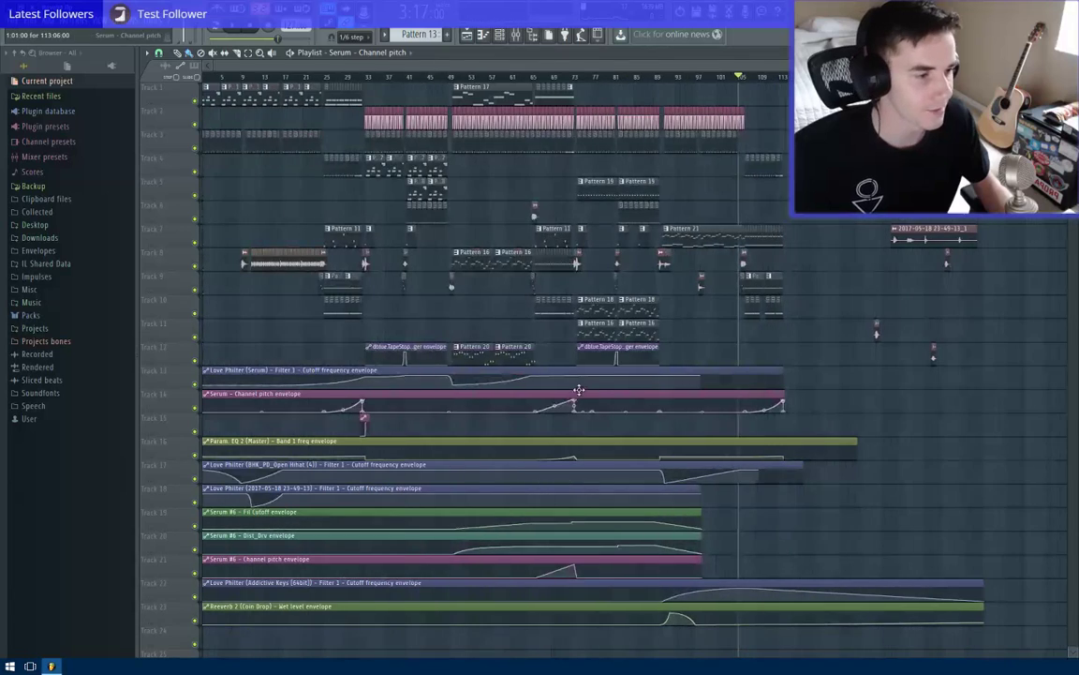
scroll(444, 377, down, 2)
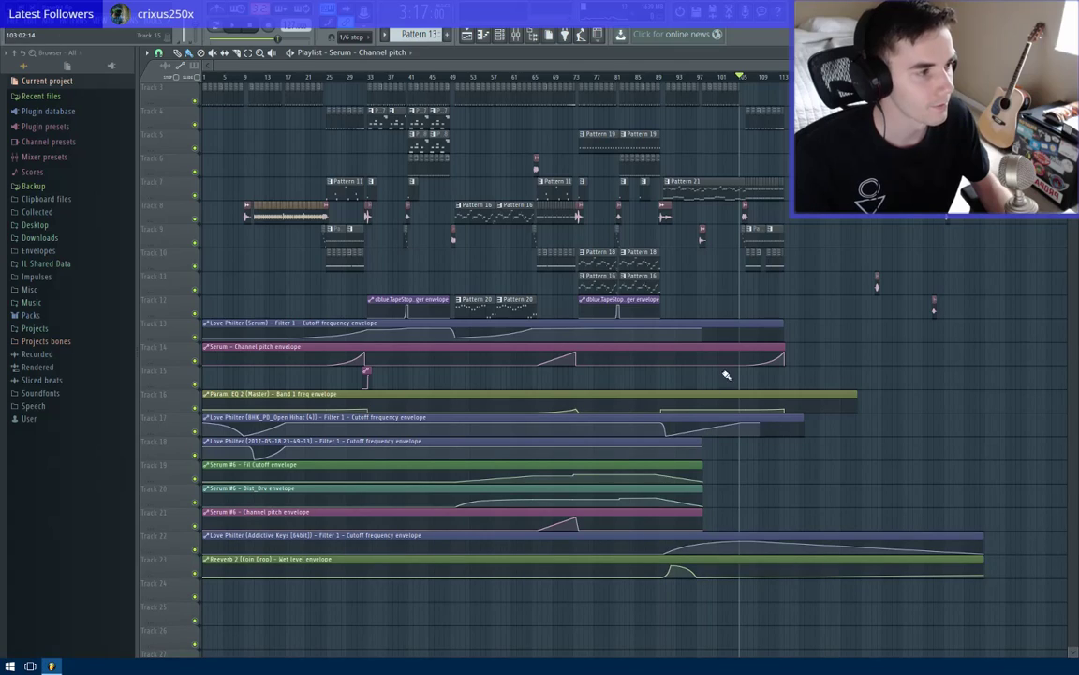
scroll(747, 357, up, 5)
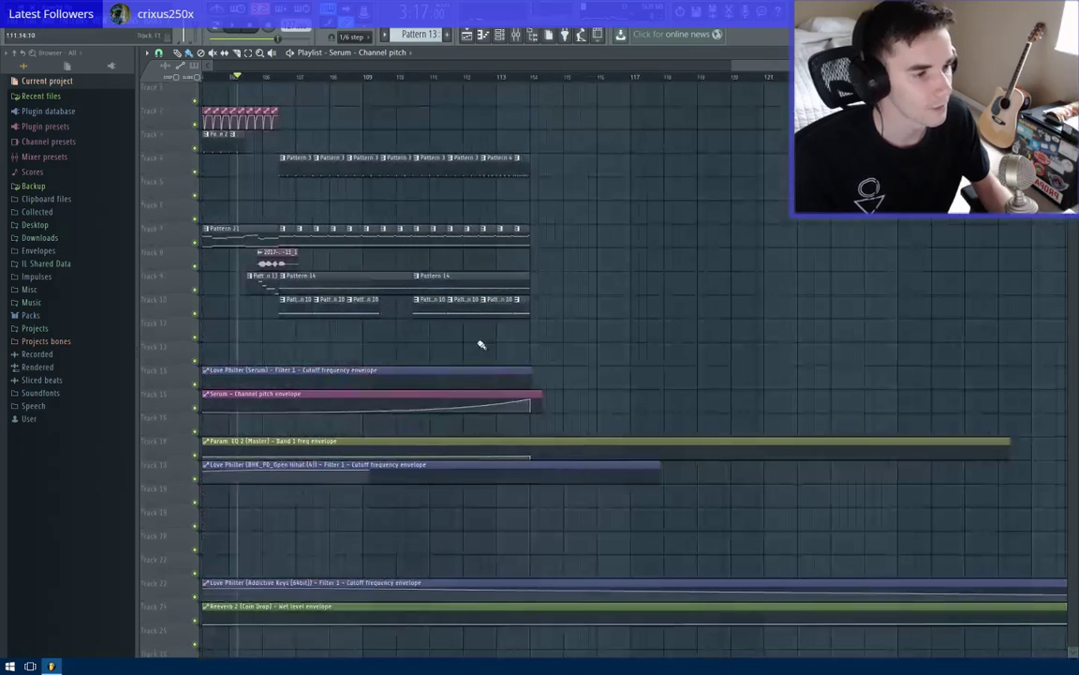
key(space)
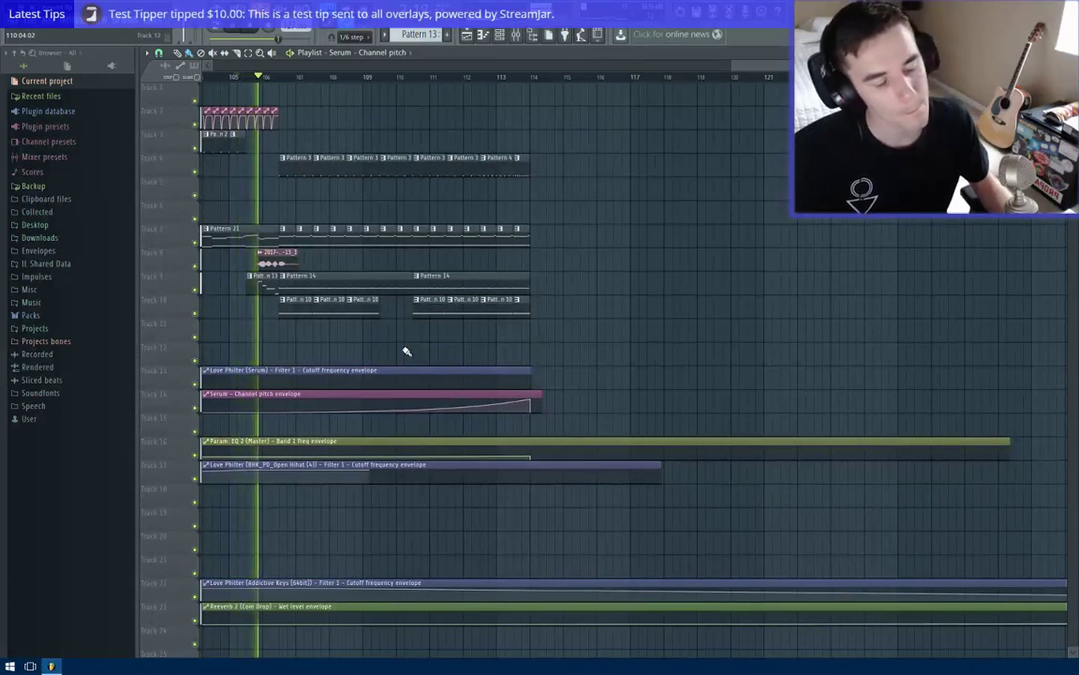
click(382, 313)
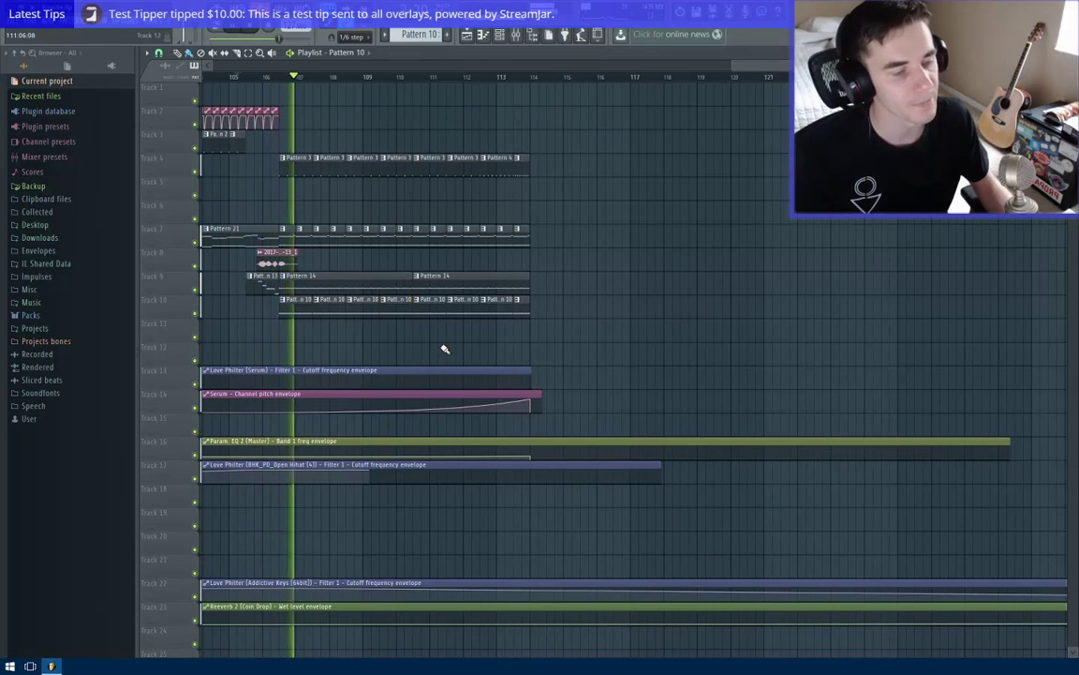
scroll(445, 349, down, 3)
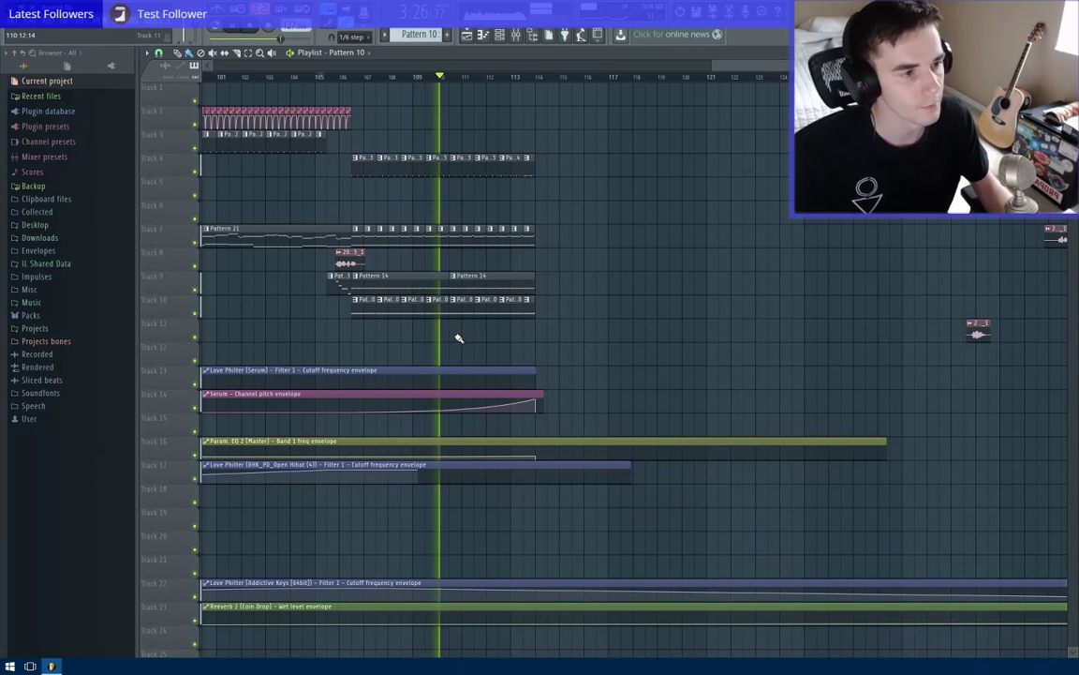
scroll(459, 337, down, 4)
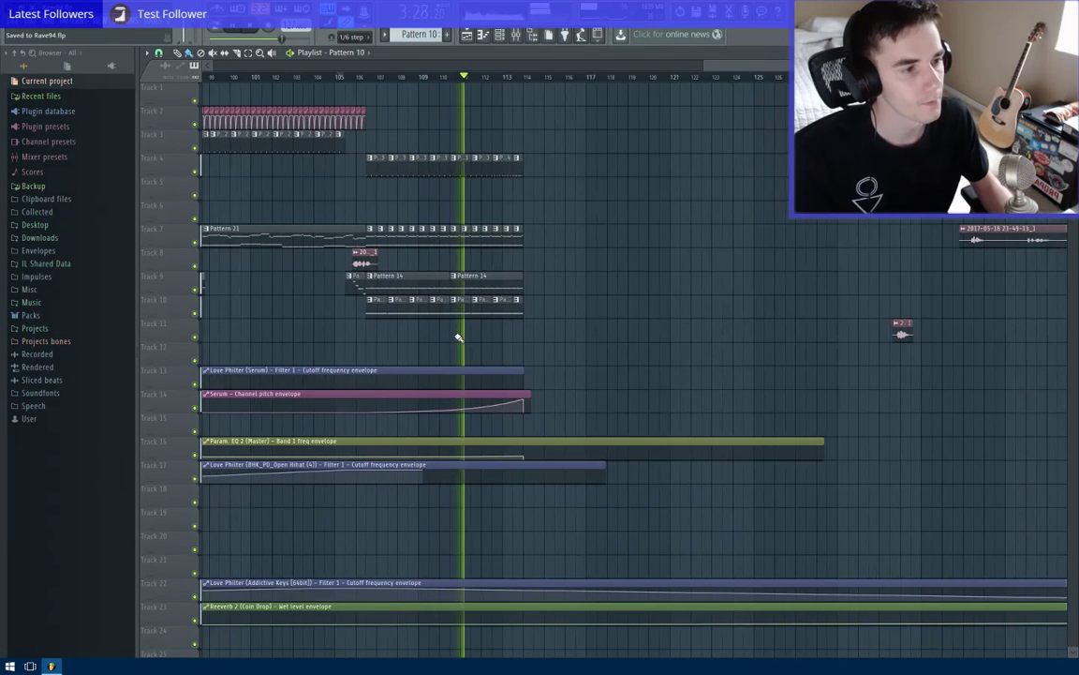
Enlarge Track 22 and reshape the Addictive Keys cutoff frequency envelope to curve down to zero at bar 114, with 67% tension.
scroll(573, 368, down, 2)
scroll(571, 375, down, 4)
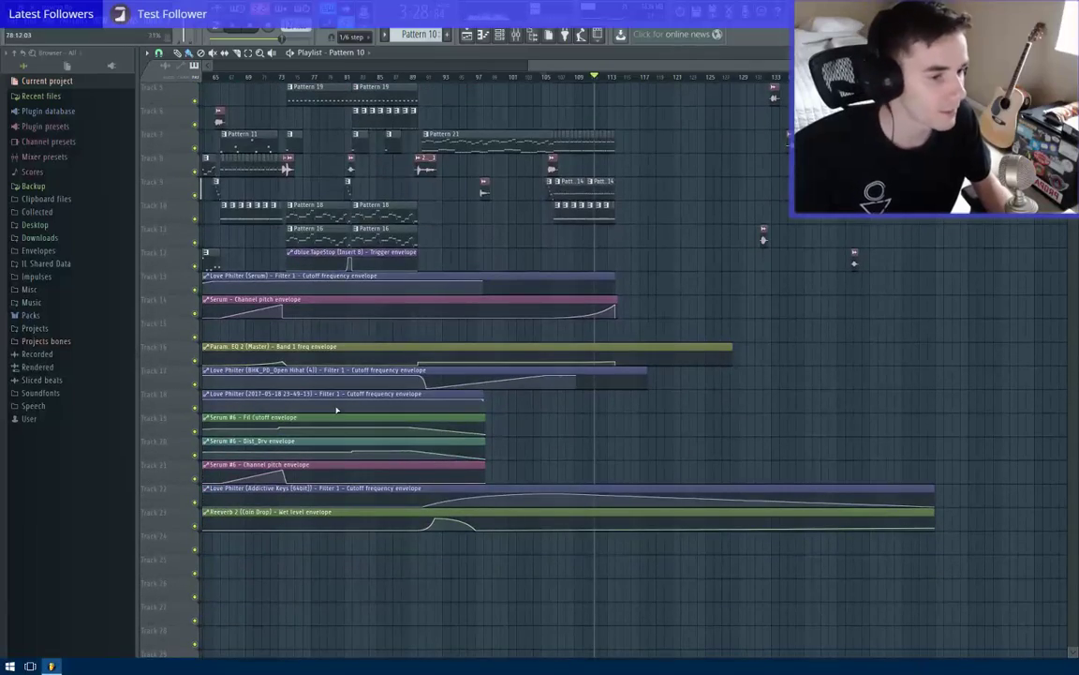
drag(178, 512, 163, 626)
scroll(379, 402, down, 3)
scroll(618, 381, up, 4)
scroll(590, 319, up, 4)
drag(561, 344, 439, 252)
drag(537, 450, 546, 551)
drag(454, 449, 454, 428)
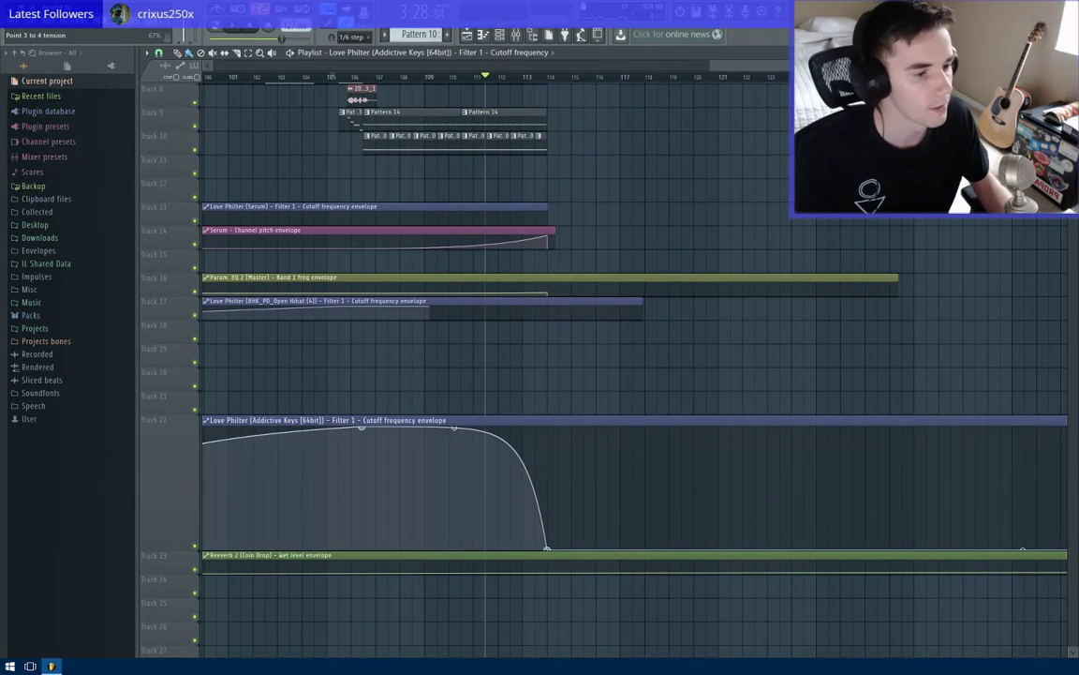
Play the build-up from bar 106, check the Addictive Keys cutoff drop against the other tracks, and save the project.
key(space)
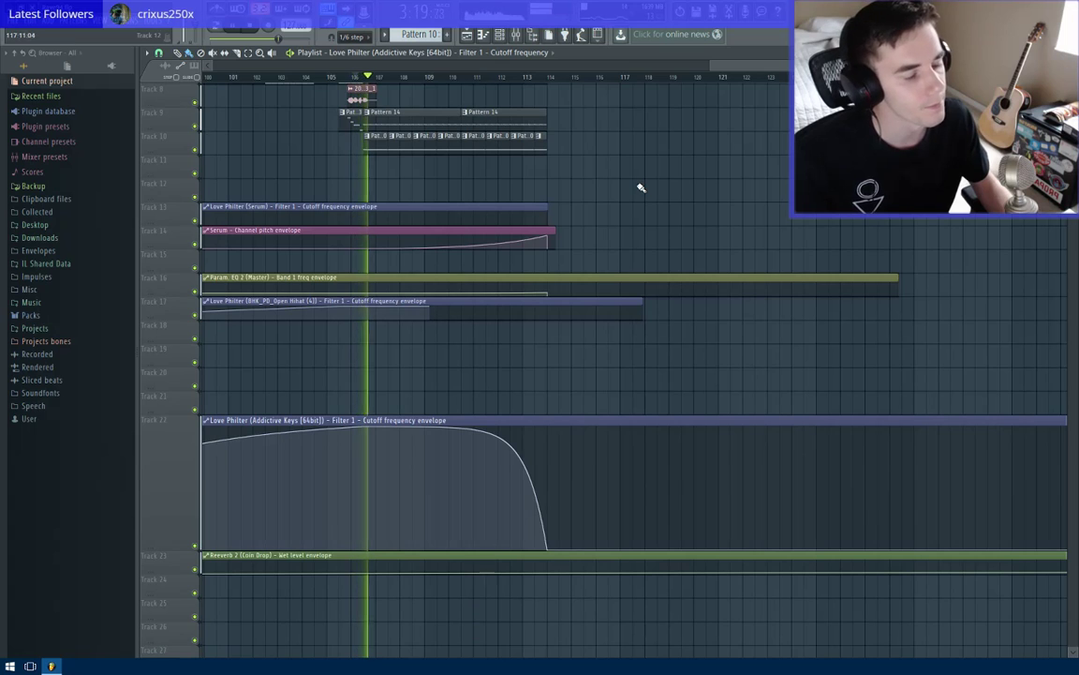
scroll(633, 225, up, 4)
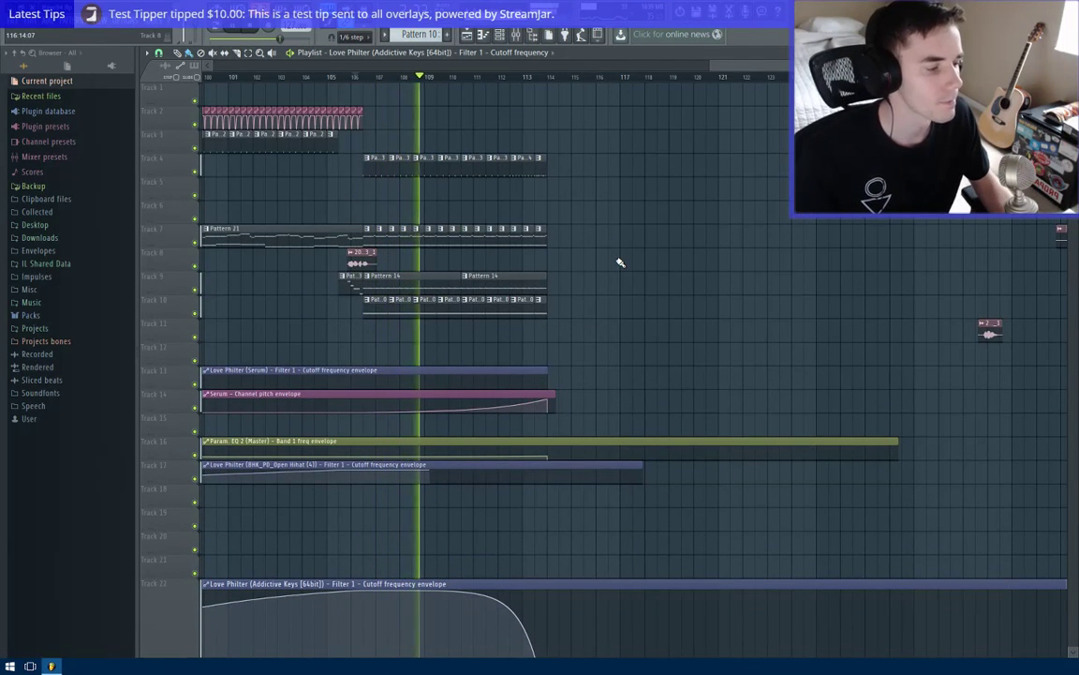
scroll(565, 305, down, 5)
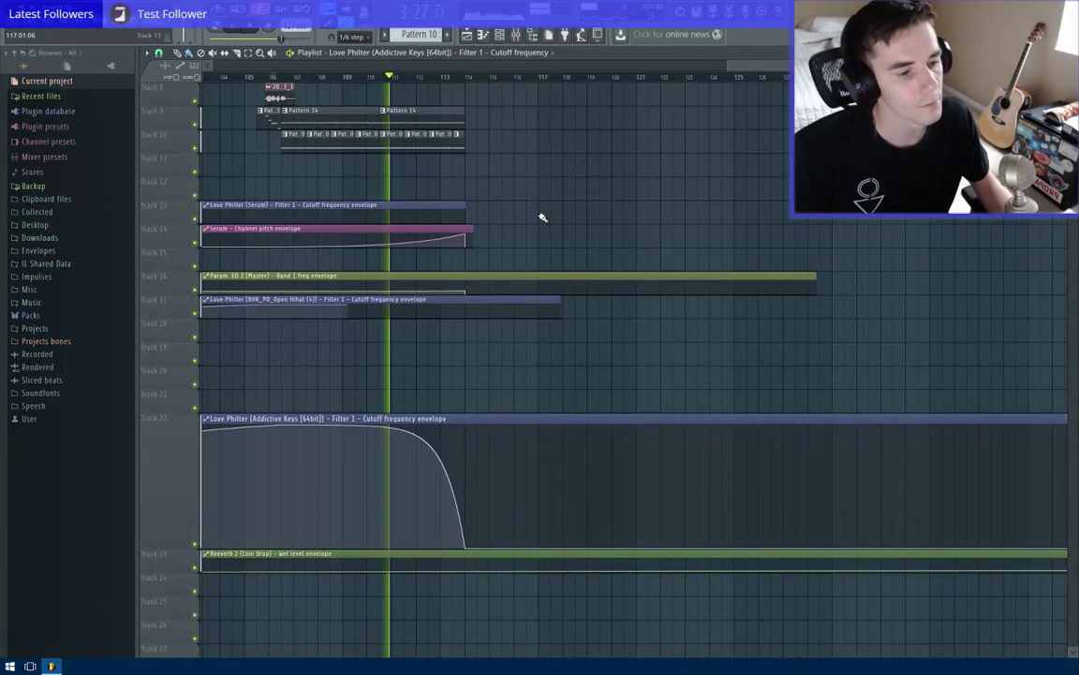
scroll(540, 217, up, 1)
scroll(539, 218, up, 4)
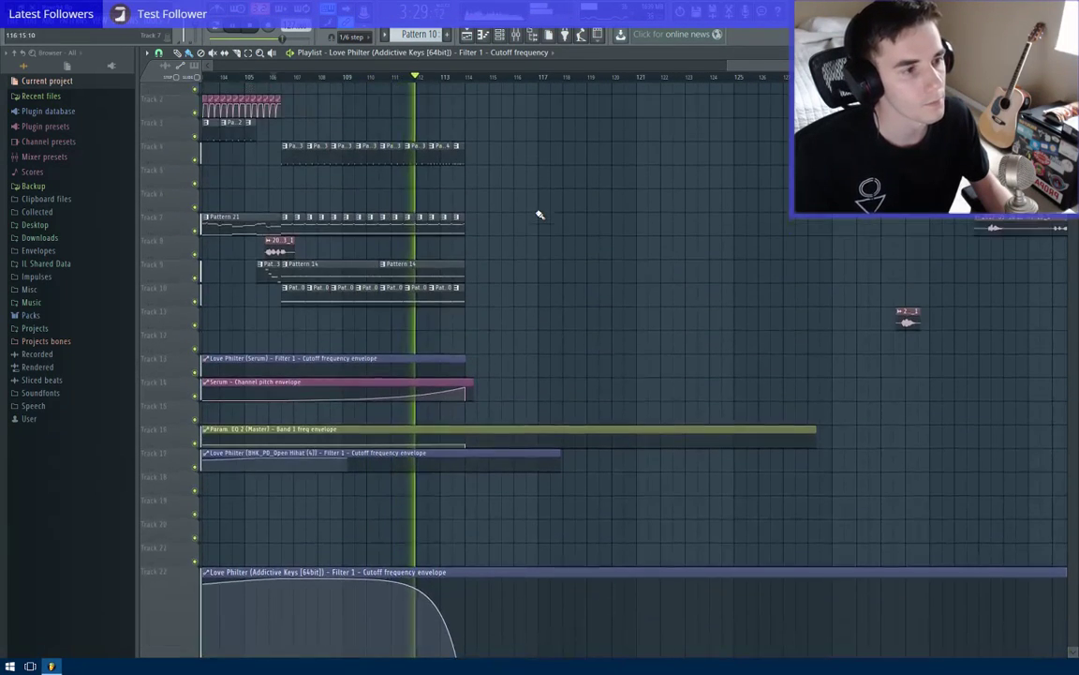
scroll(537, 228, down, 5)
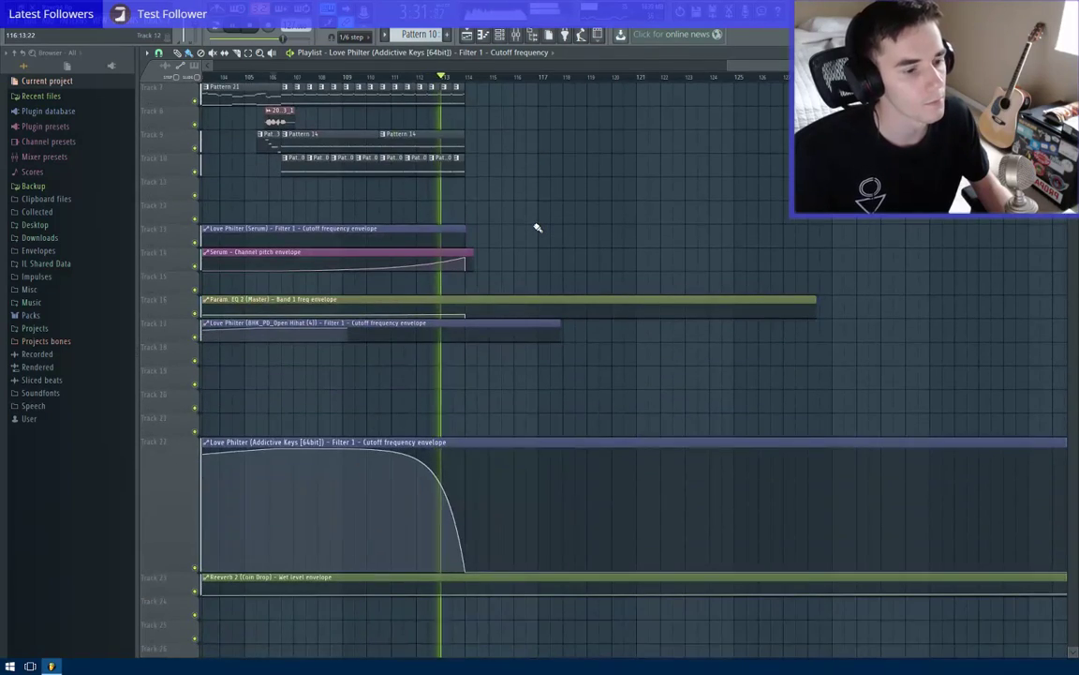
scroll(538, 228, up, 1)
scroll(538, 228, up, 4)
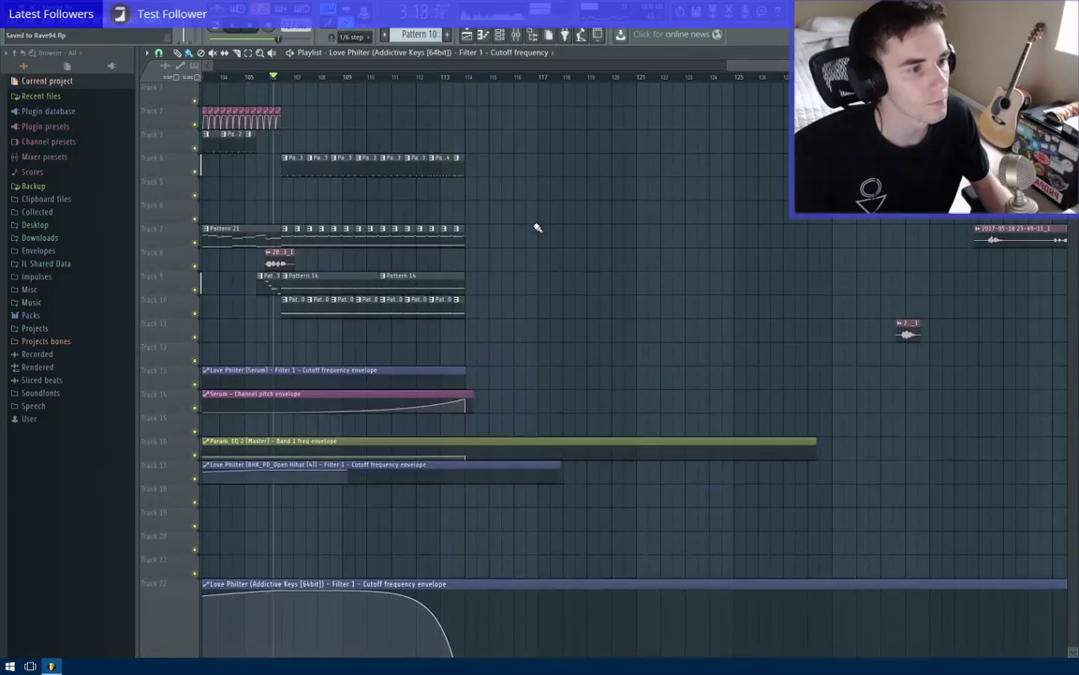
Switch to the empty Pattern 22 and place a clip of it on Track 11 at bar 25, under the first build-up.
ctrl+scroll(544, 235, down, 5)
ctrl+scroll(775, 230, up, 4)
ctrl+scroll(605, 262, down, 4)
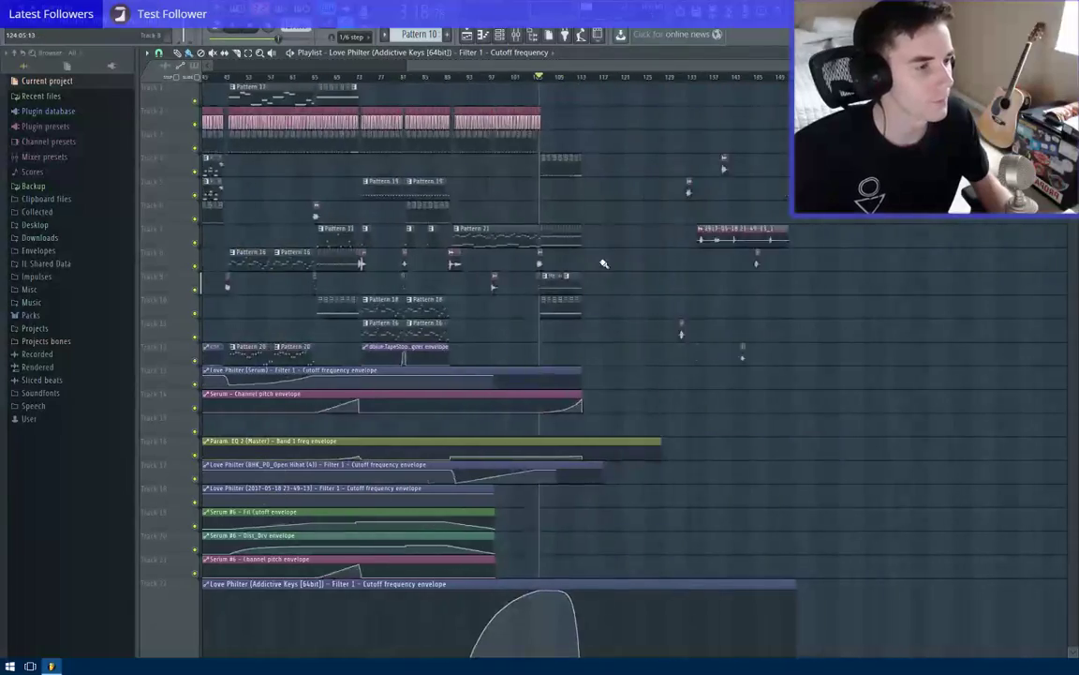
ctrl+scroll(590, 245, up, 4)
ctrl+scroll(578, 233, down, 5)
click(420, 34)
click(442, 236)
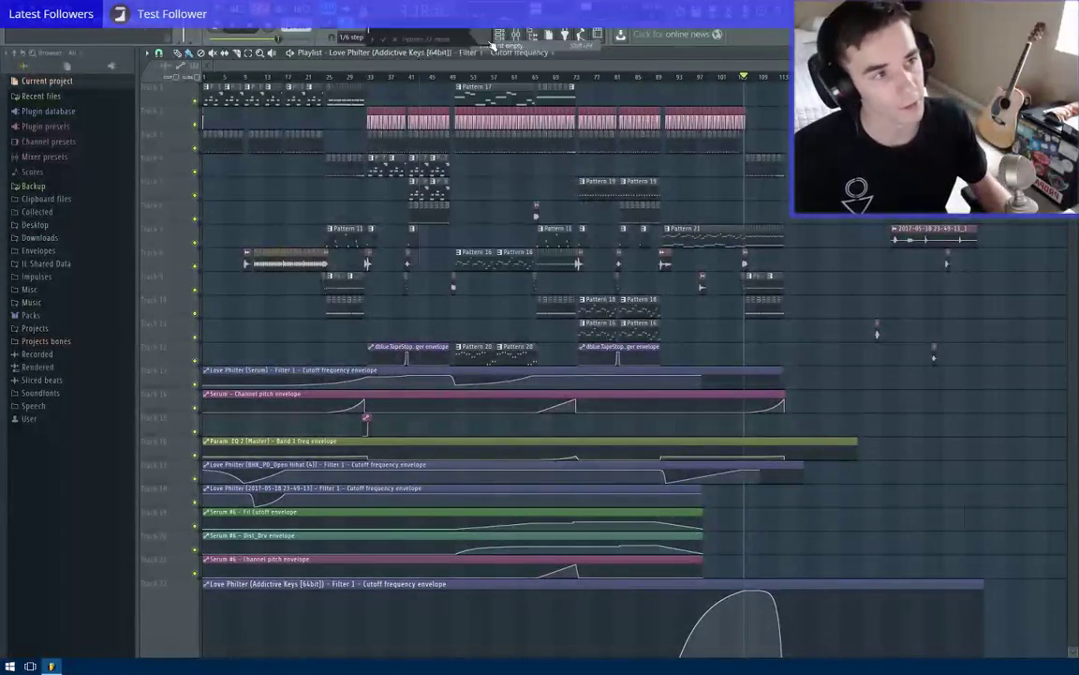
ctrl+scroll(425, 340, up, 3)
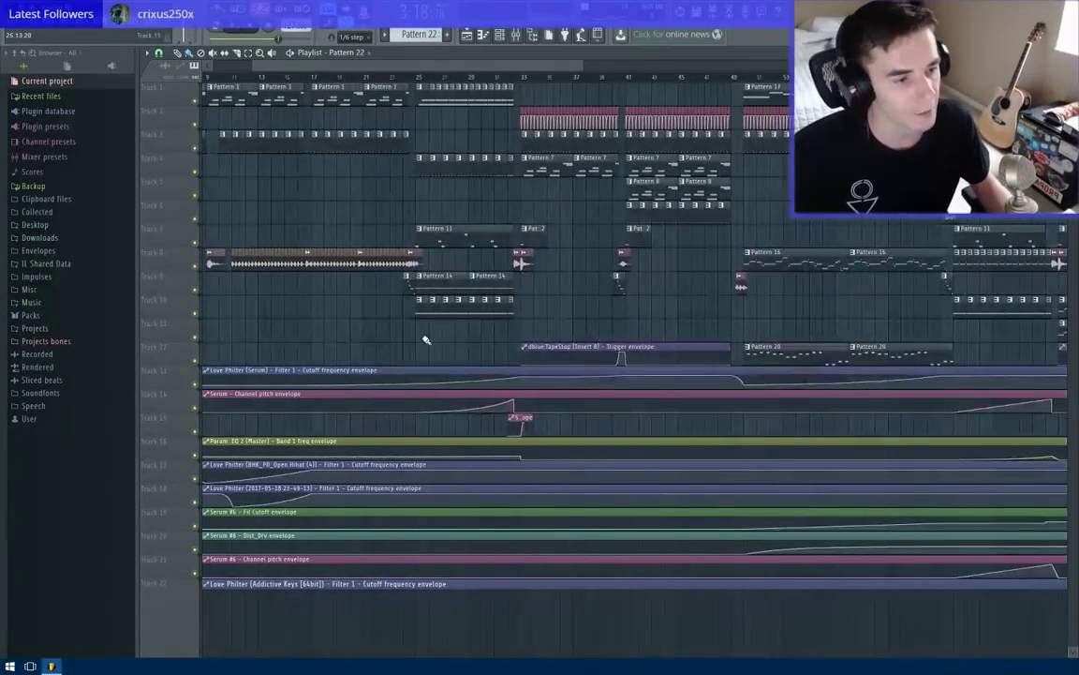
ctrl+scroll(422, 339, up, 3)
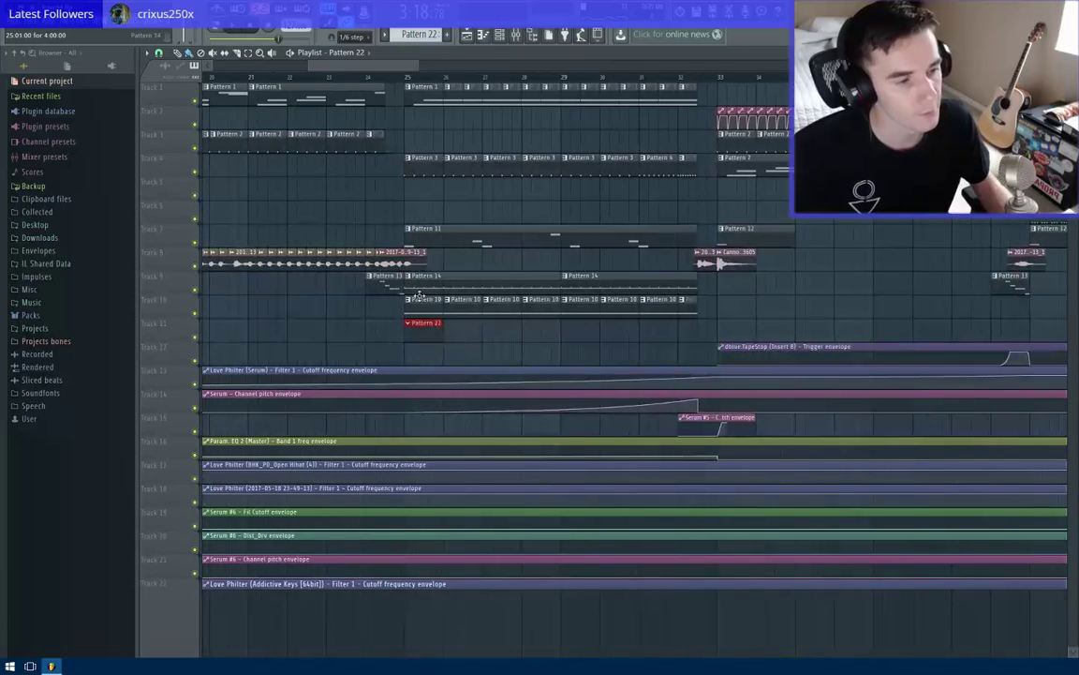
Add a 3x Osc instrument channel to the project.
click(499, 35)
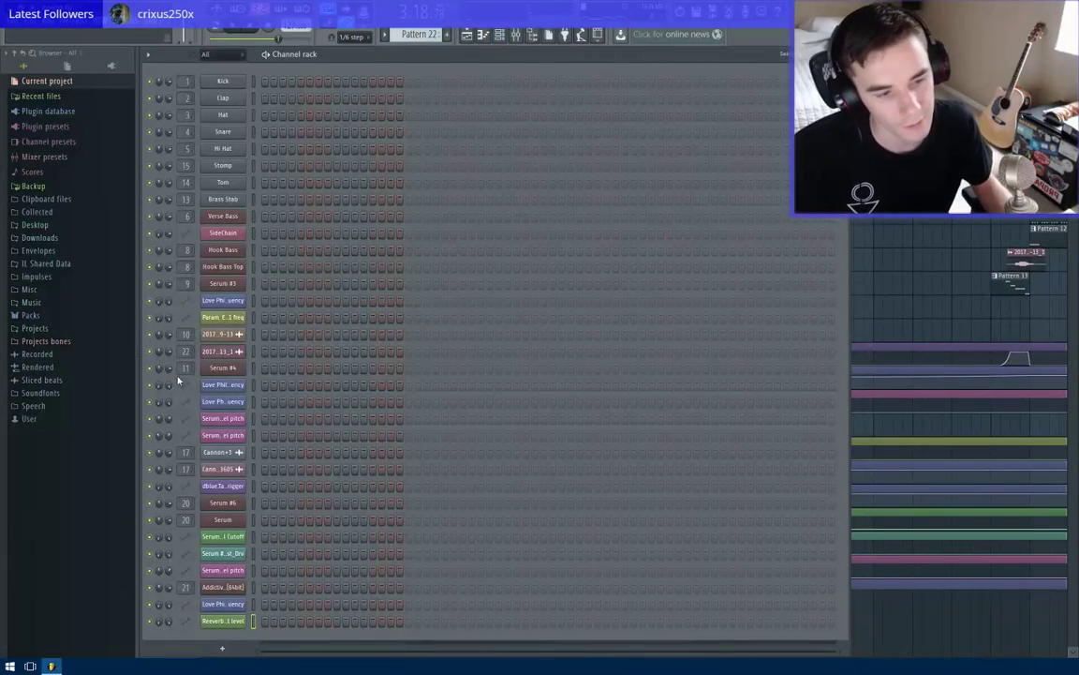
click(52, 10)
mouse_move(62, 33)
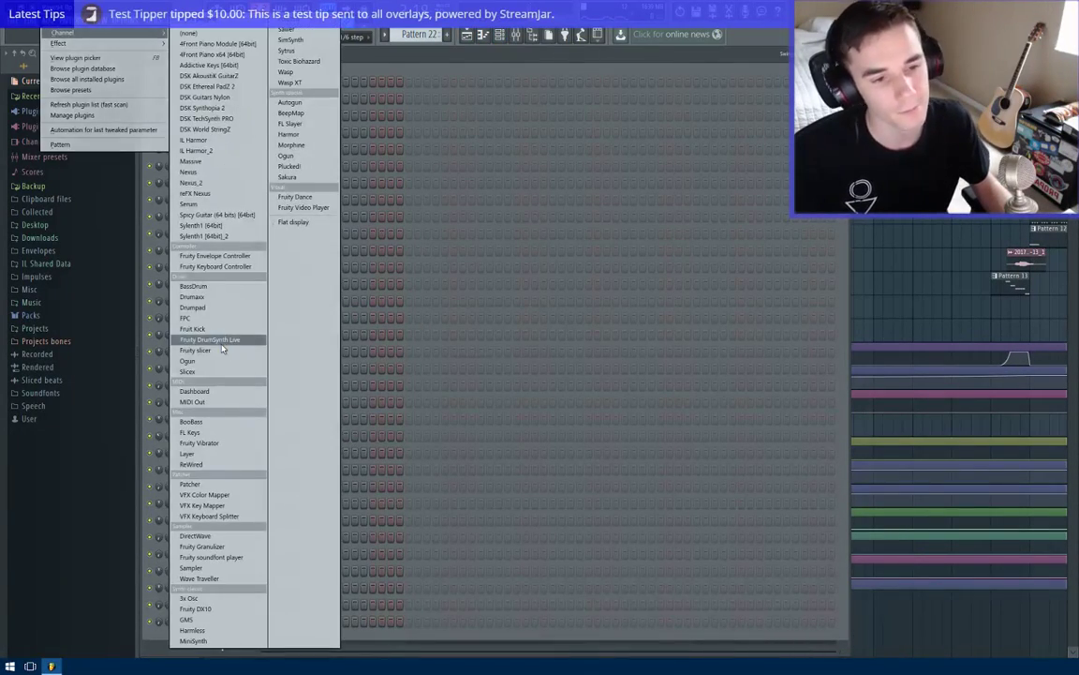
click(223, 598)
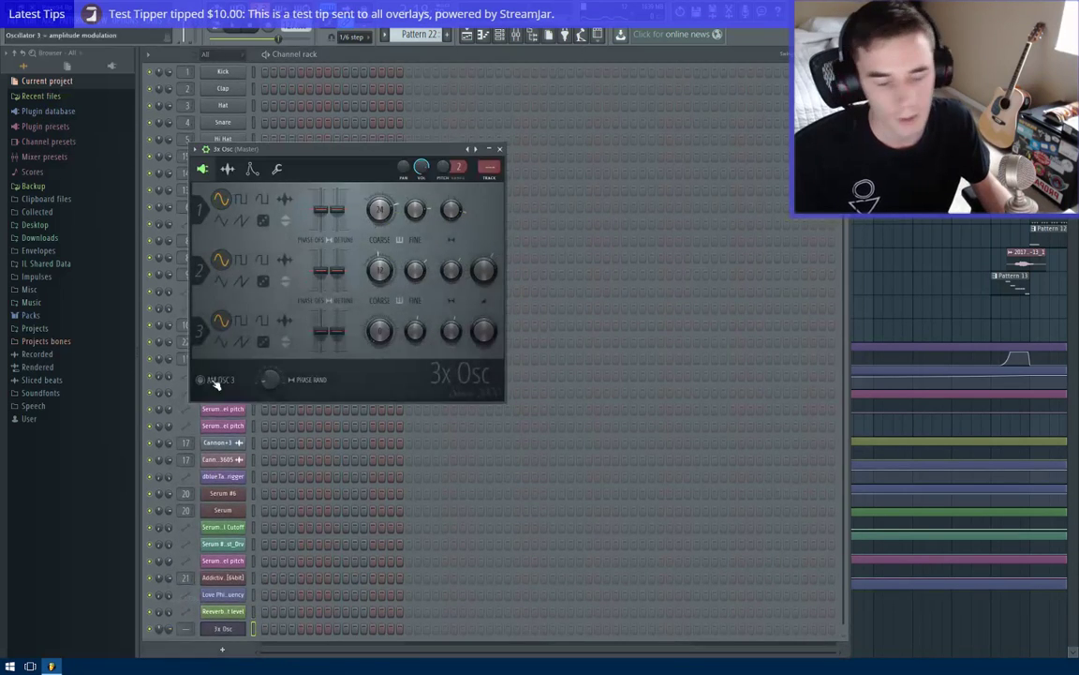
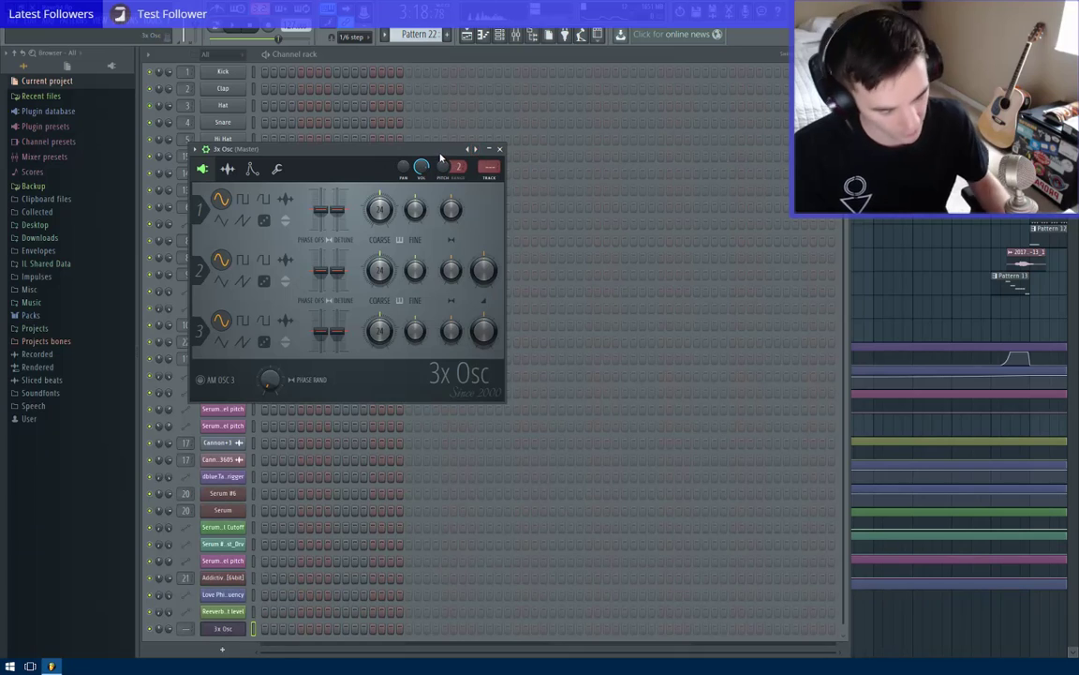
Route the 3x Osc channel to mixer track 23 and load Fruity Parametric EQ 2 in its first effect slot.
key(ctrl+l)
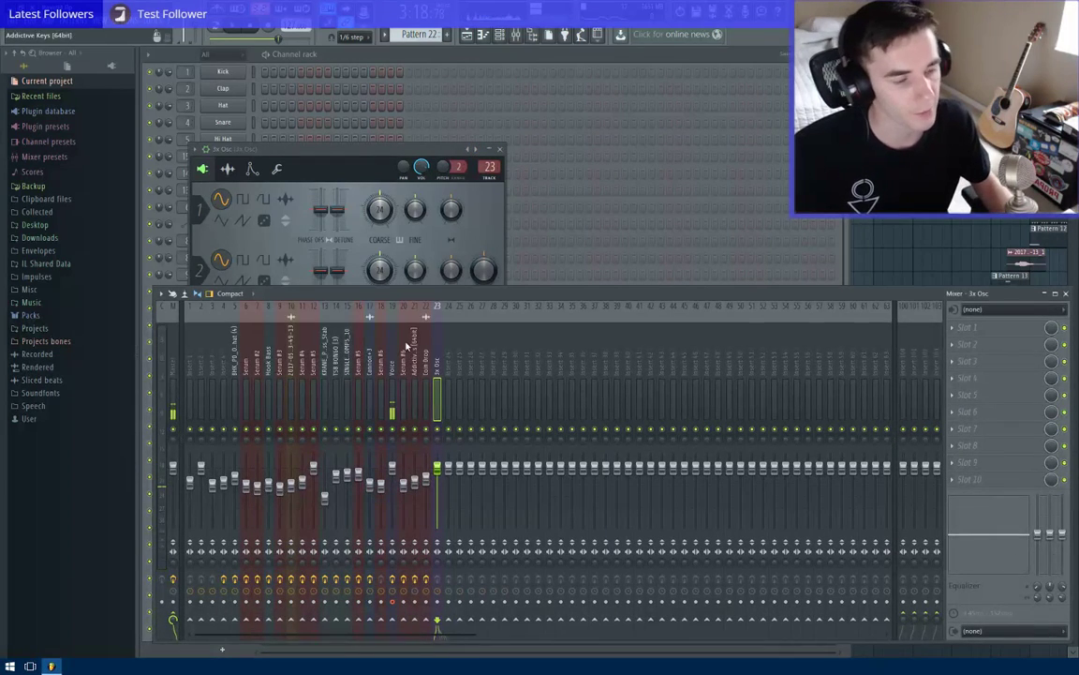
click(955, 330)
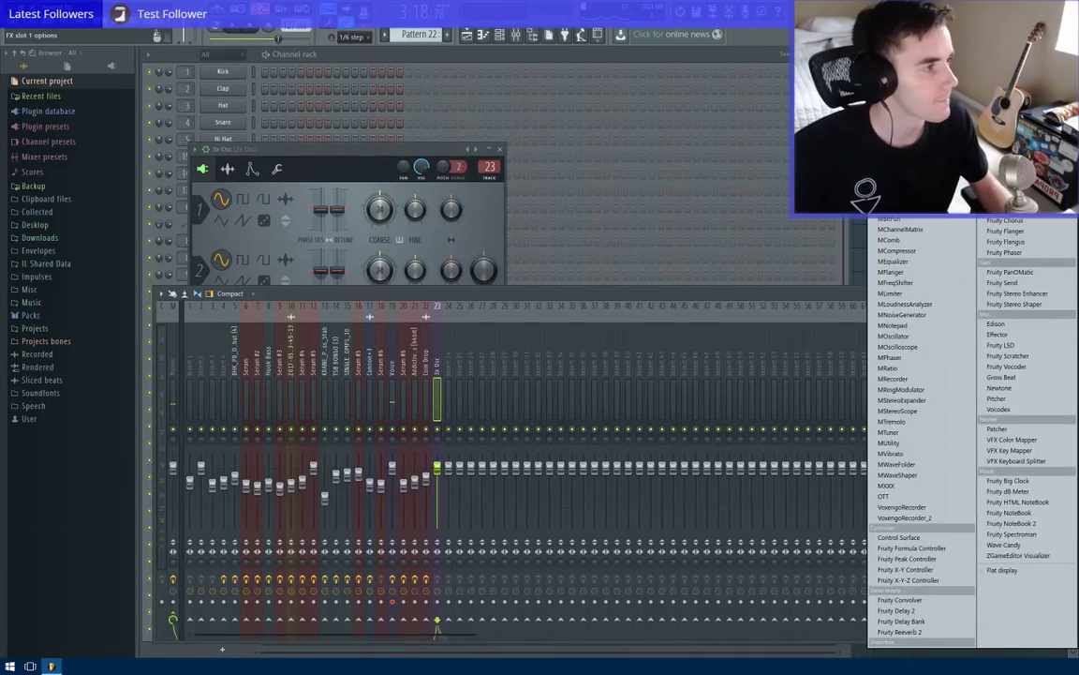
click(1017, 200)
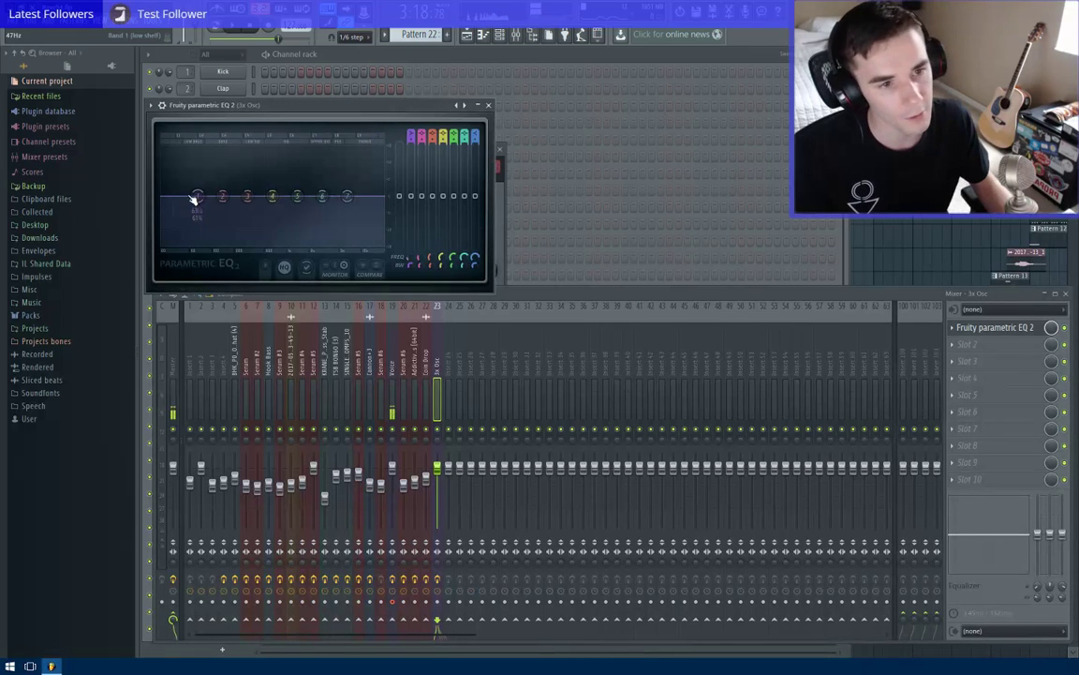
Change band 1 of the 3x Osc equalizer to a steep low-cut filter, and close the EQ and instrument windows.
click(249, 236)
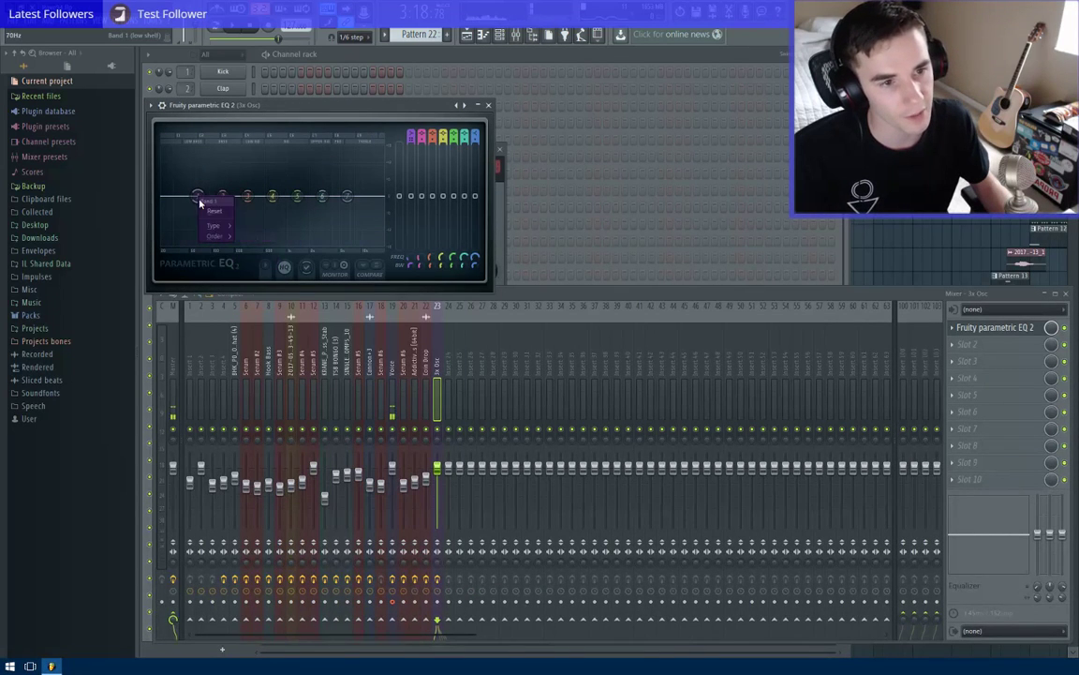
mouse_move(218, 228)
click(258, 258)
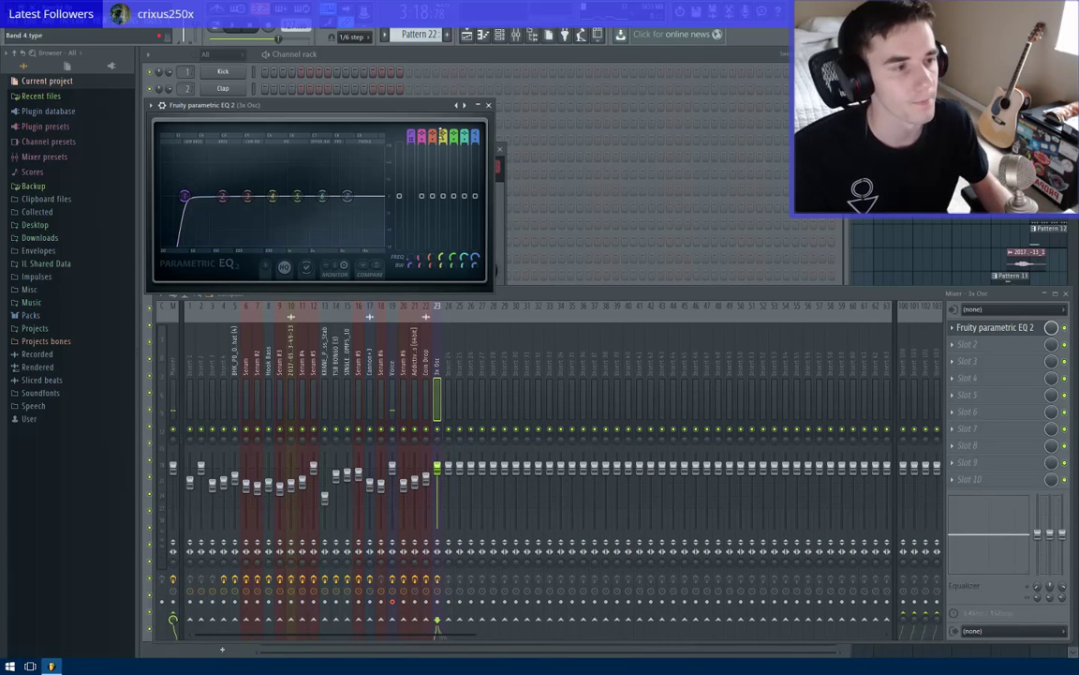
click(490, 106)
click(501, 150)
Draw two-bar notes on E2 and C1 for the 3x Osc in Pattern 22's piano roll and play them.
key(F5)
scroll(416, 335, up, 3)
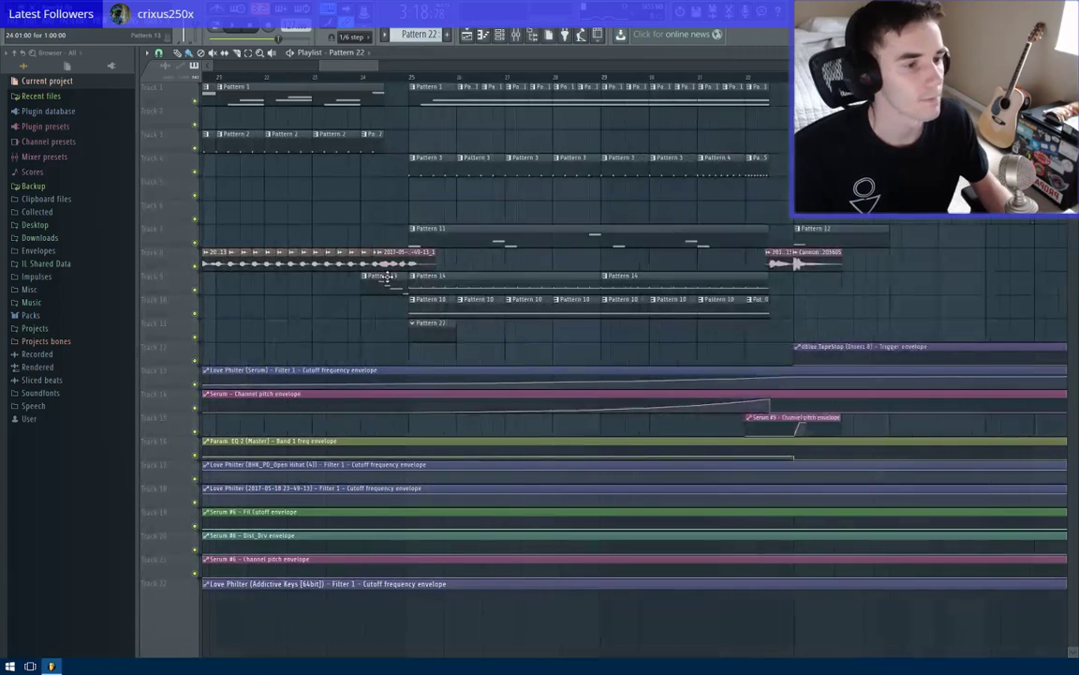
key(F6)
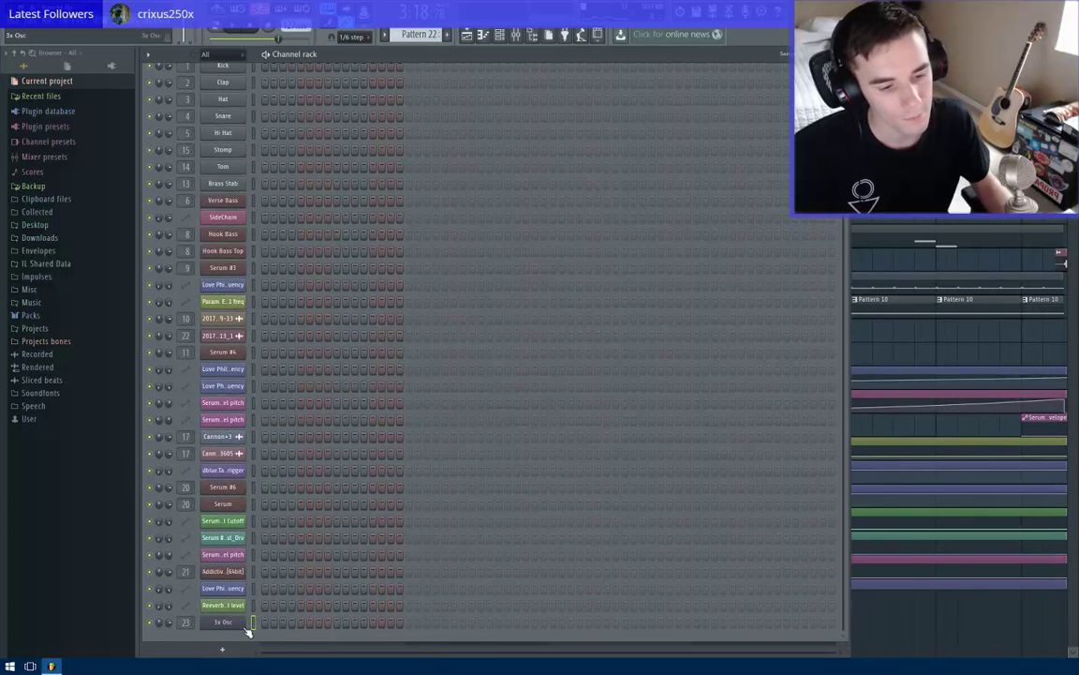
right_click(248, 621)
click(278, 554)
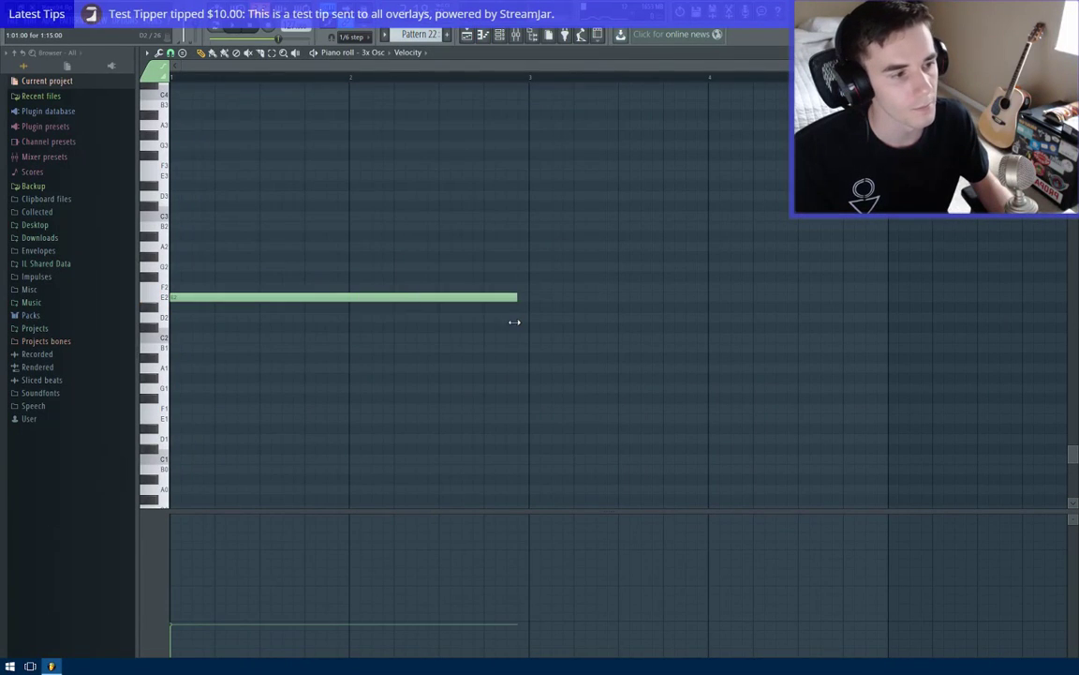
click(172, 461)
scroll(338, 397, down, 1)
key(space)
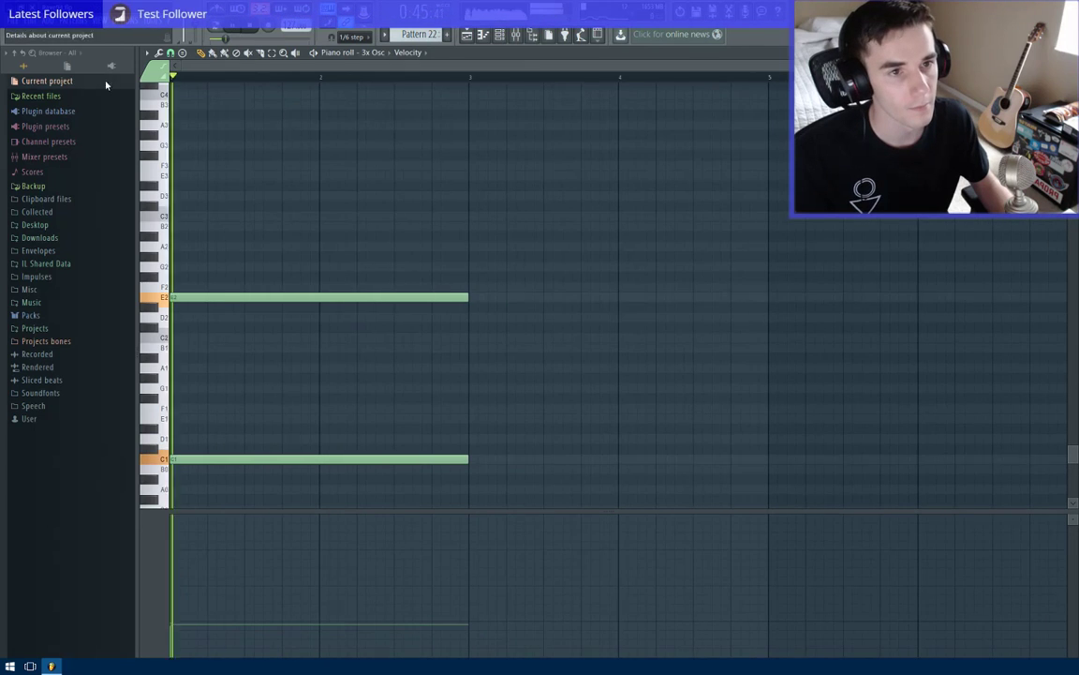
key(space)
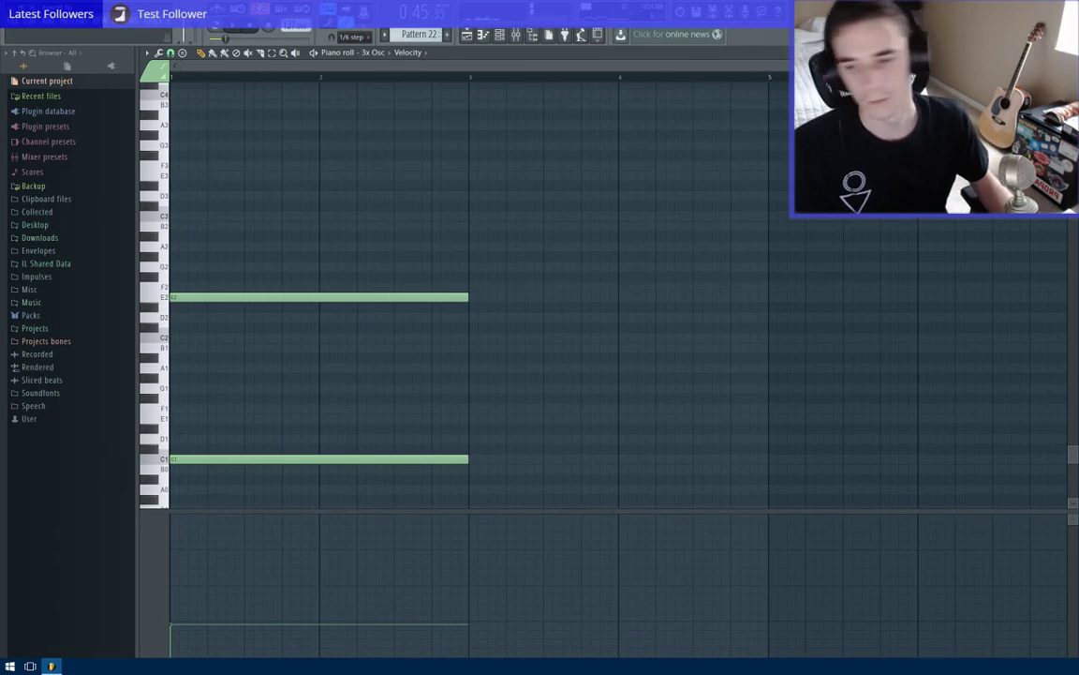
Make the C1 note a slide note so the E2 note glides down to it, and play the result.
double_click(433, 459)
drag(532, 225, 628, 251)
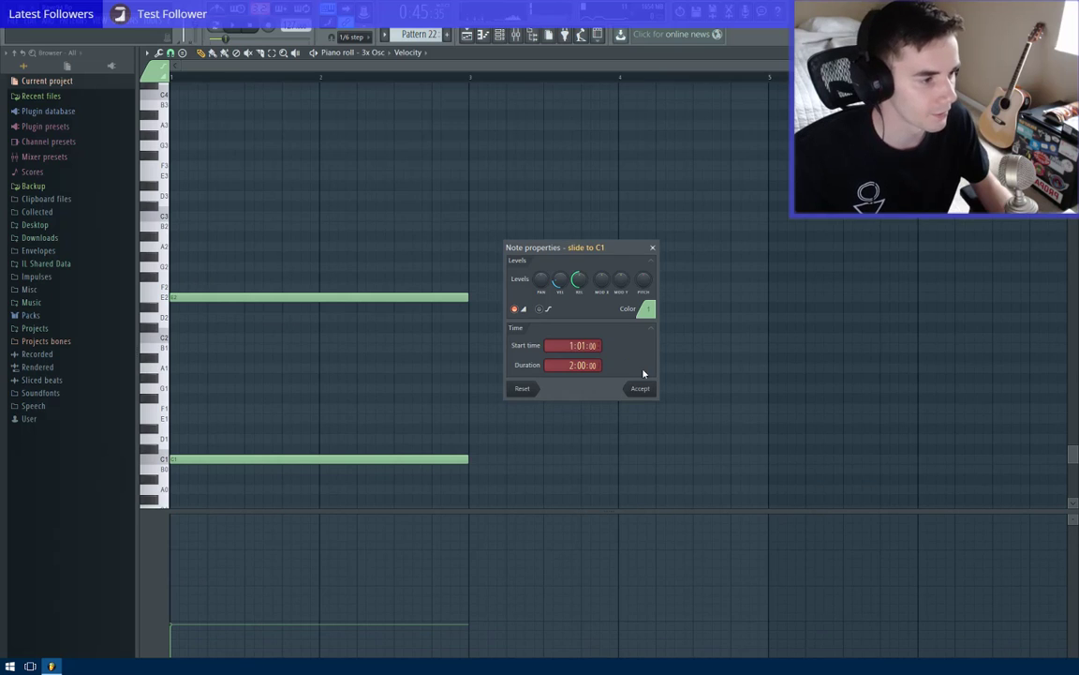
click(640, 388)
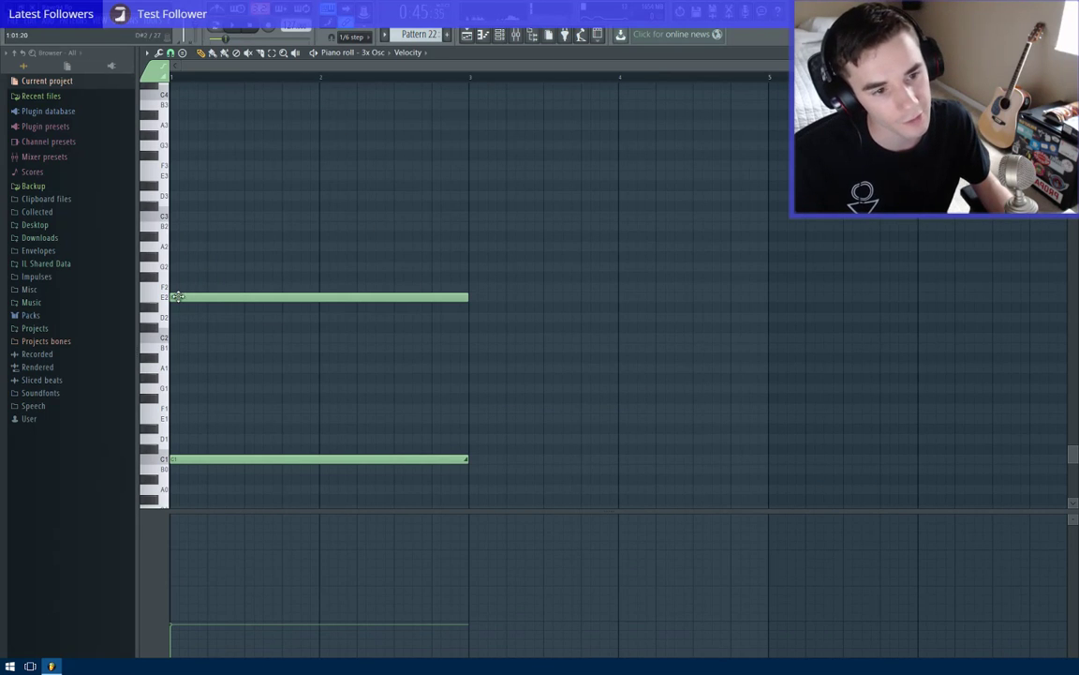
key(space)
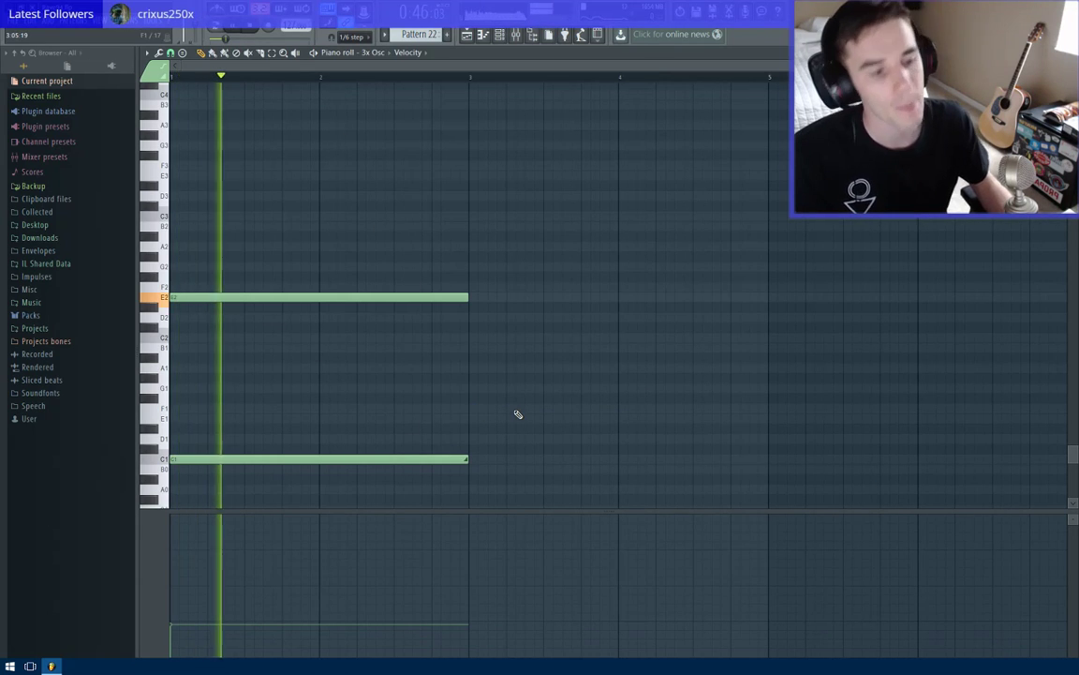
key(space)
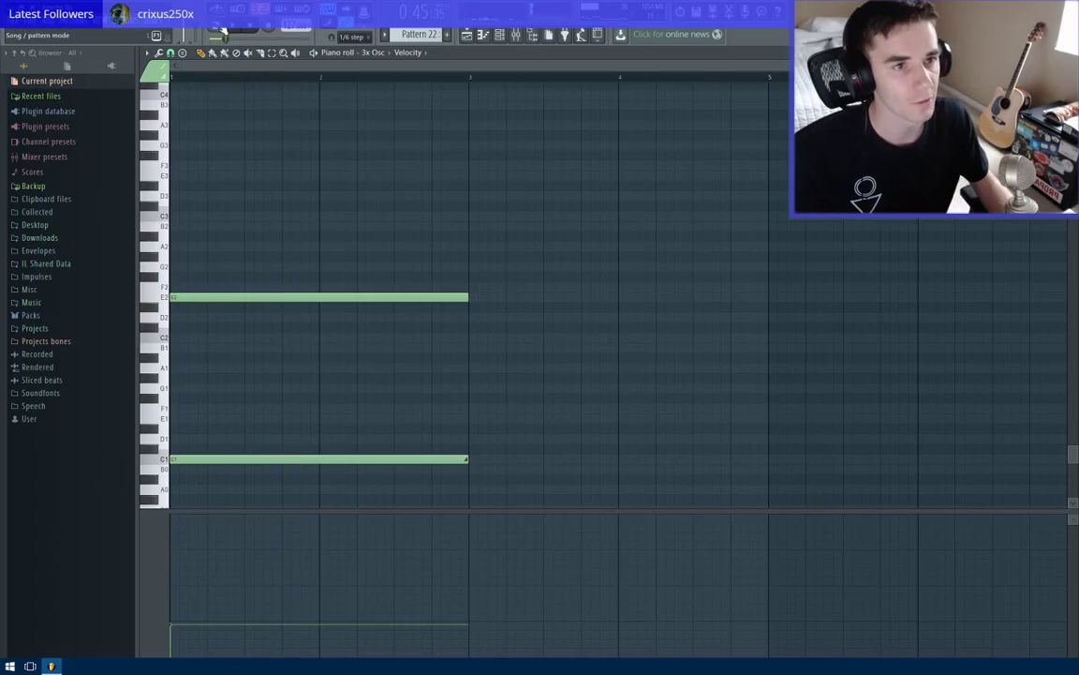
Place a clip of Pattern 22 on Track 11 at bar 50.
key(Escape)
key(Escape)
scroll(573, 349, down, 5)
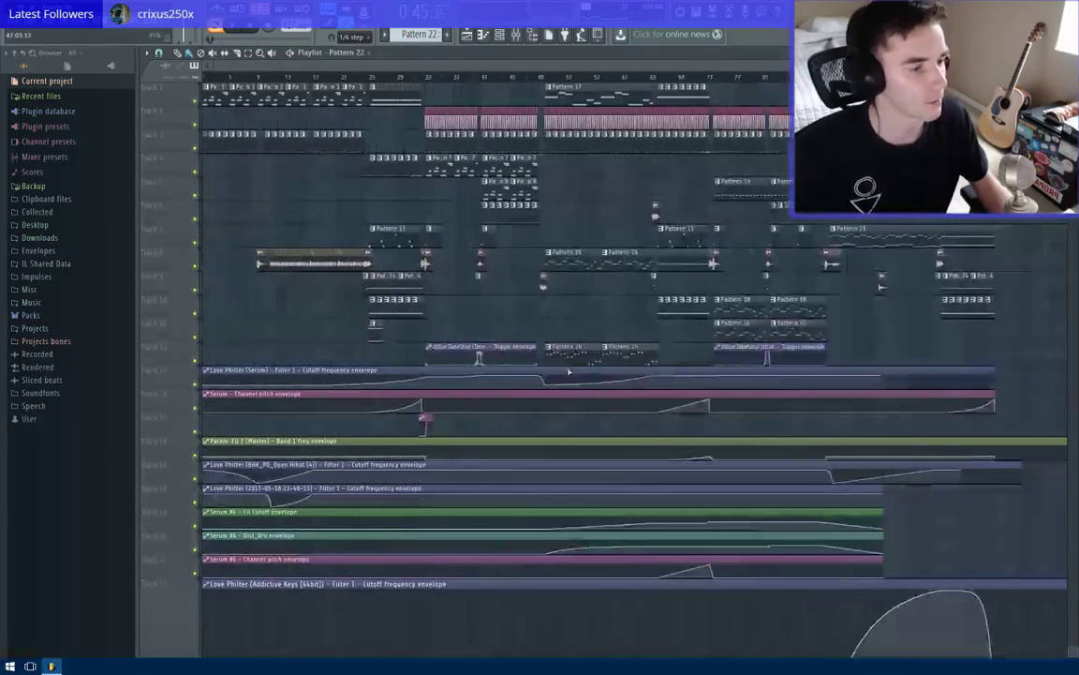
scroll(551, 323, up, 2)
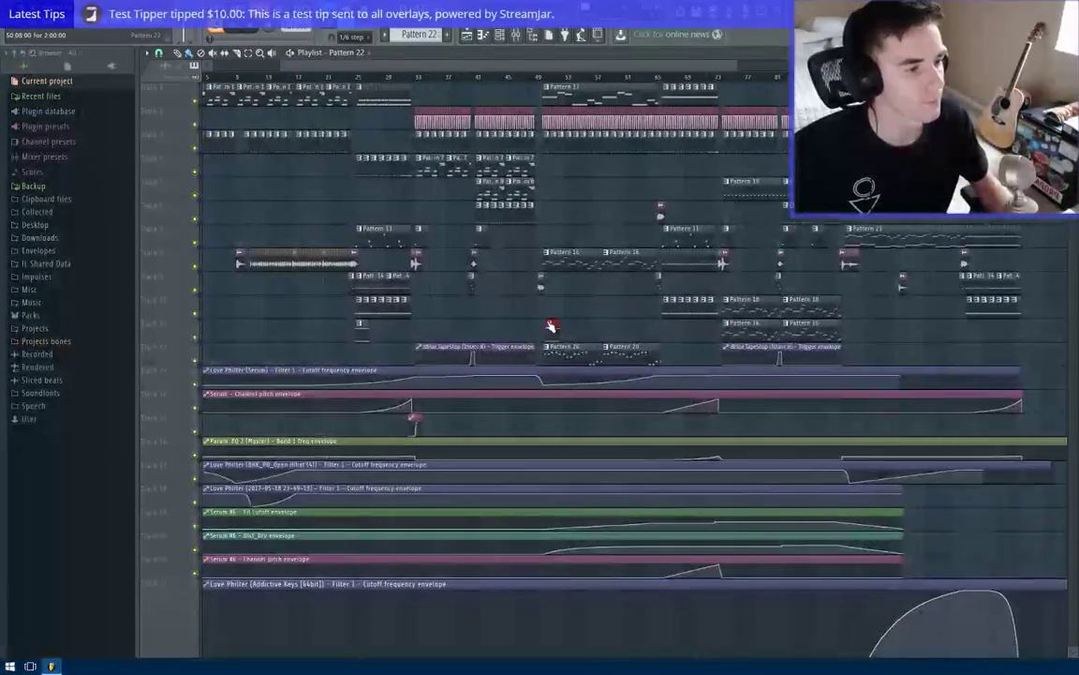
scroll(551, 323, up, 3)
click(551, 325)
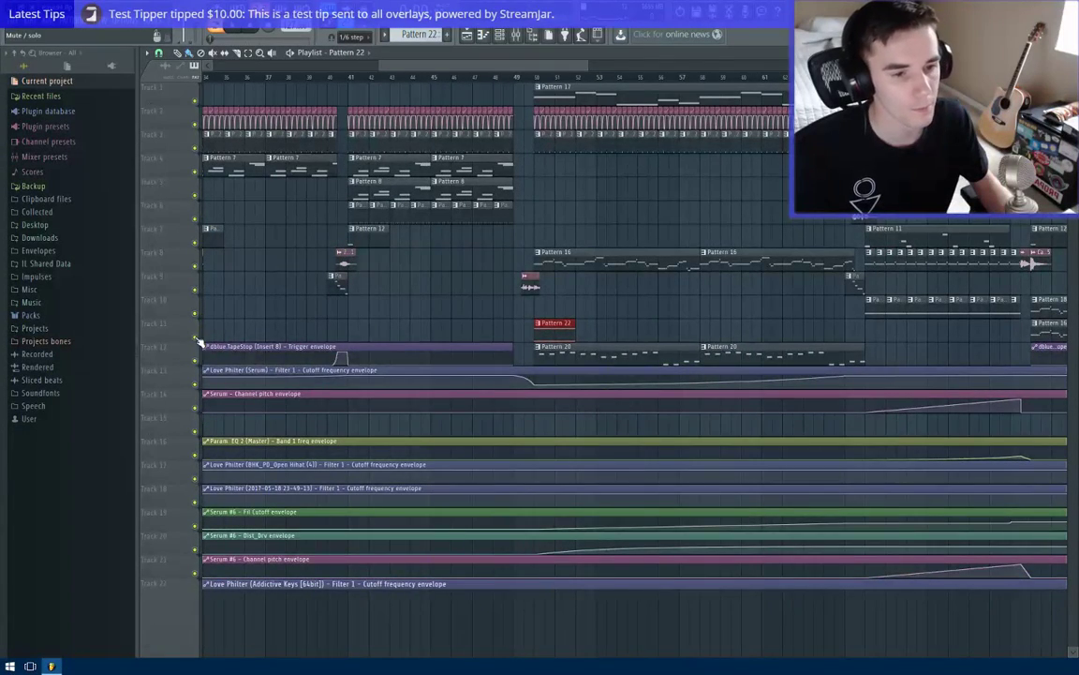
Play the Pattern 22 clip from bar 50 with Track 11 soloed, and again with the master EQ envelope on Track 16 enabled.
right_click(196, 338)
click(530, 80)
key(space)
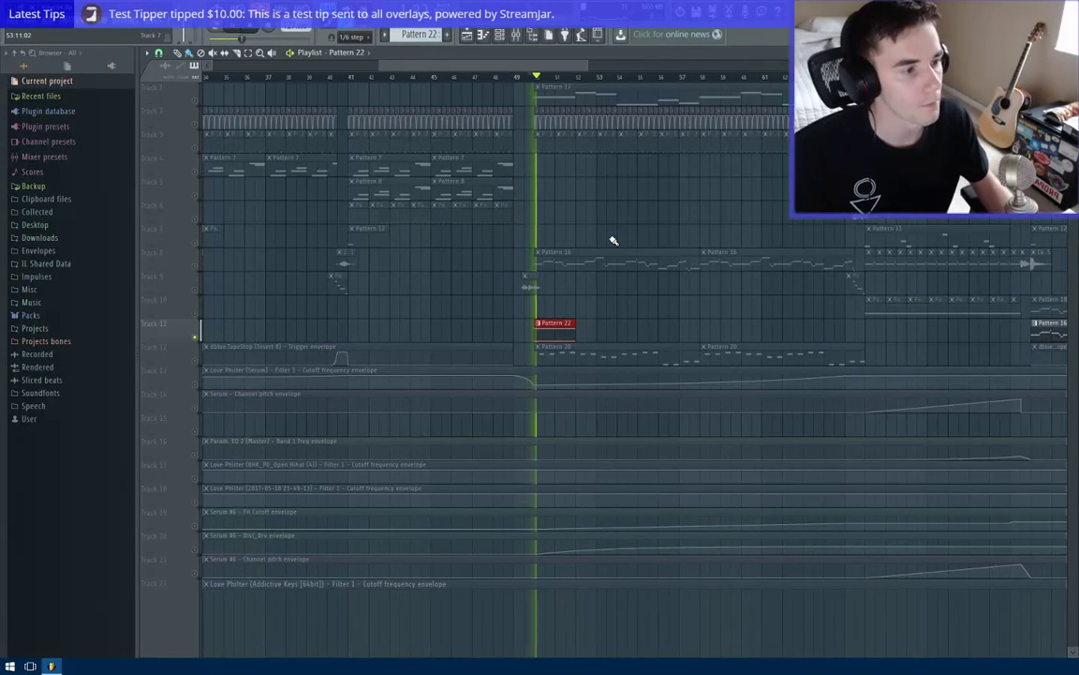
key(space)
scroll(613, 289, down, 3)
scroll(609, 283, down, 1)
scroll(607, 280, up, 1)
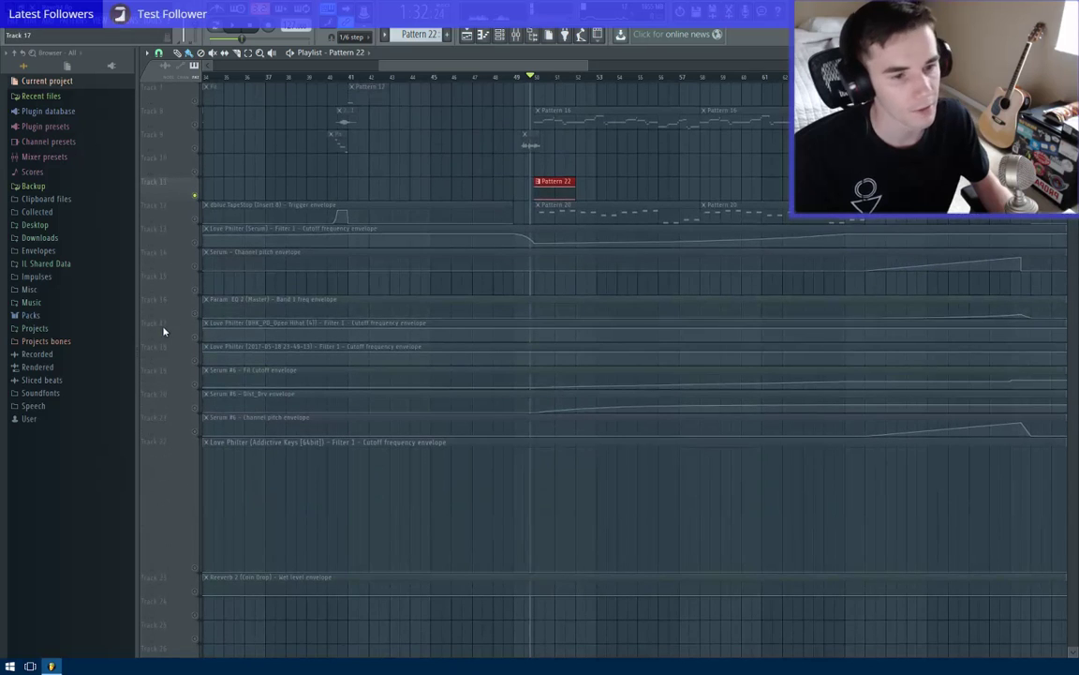
click(196, 314)
key(space)
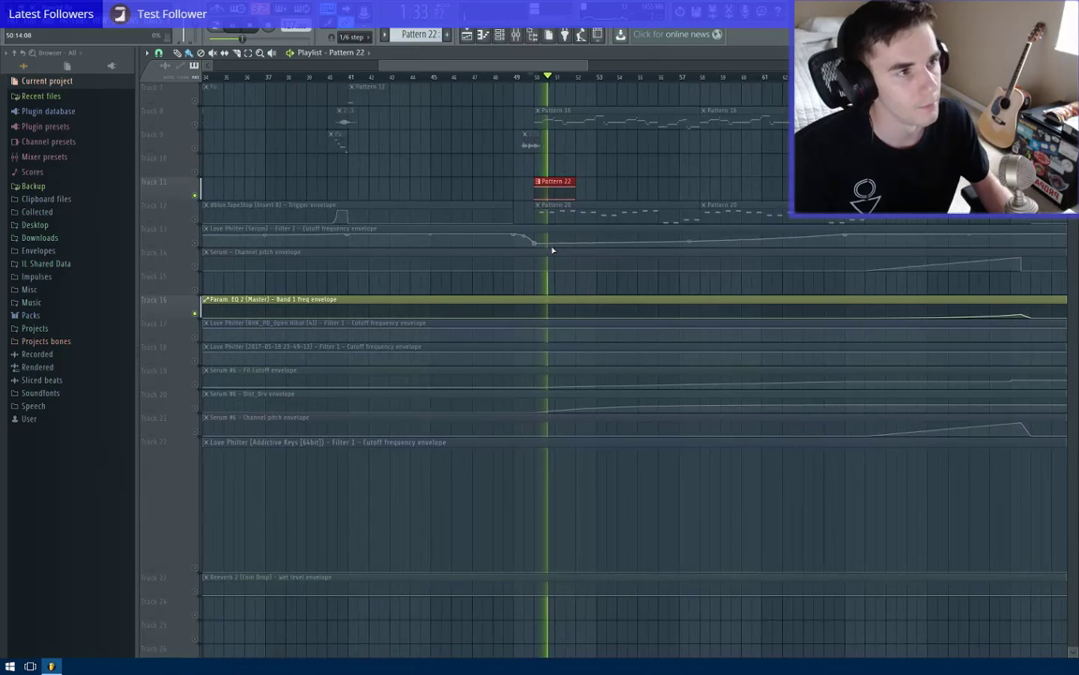
Shorten the 3x Osc notes in Pattern 22 to one bar.
double_click(551, 181)
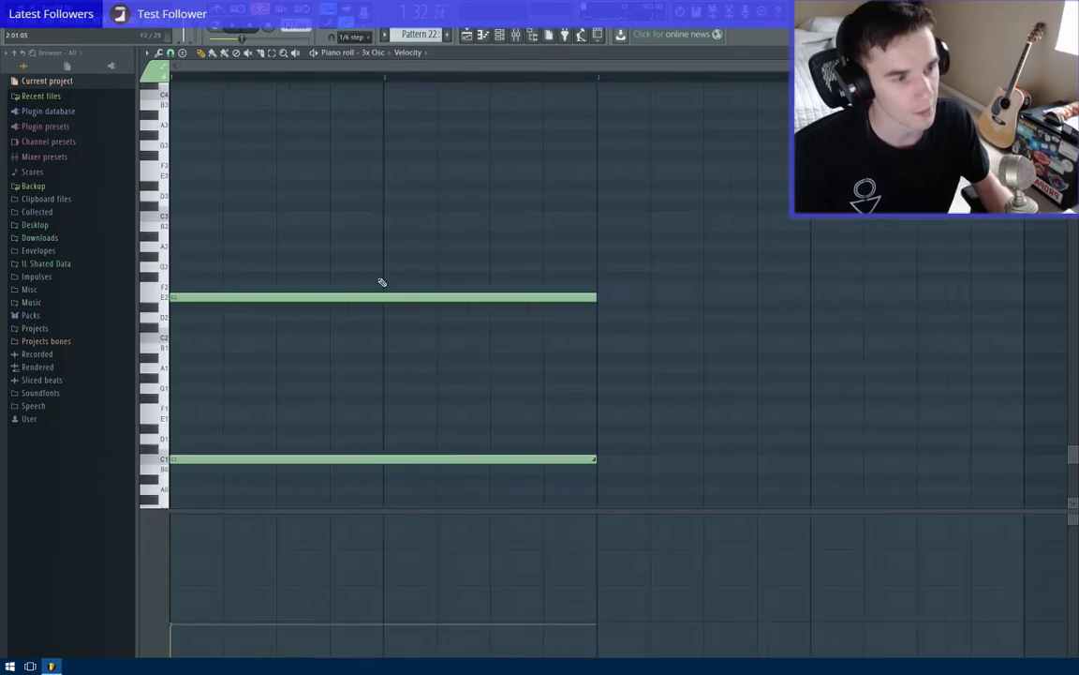
drag(470, 299, 320, 302)
key(Escape)
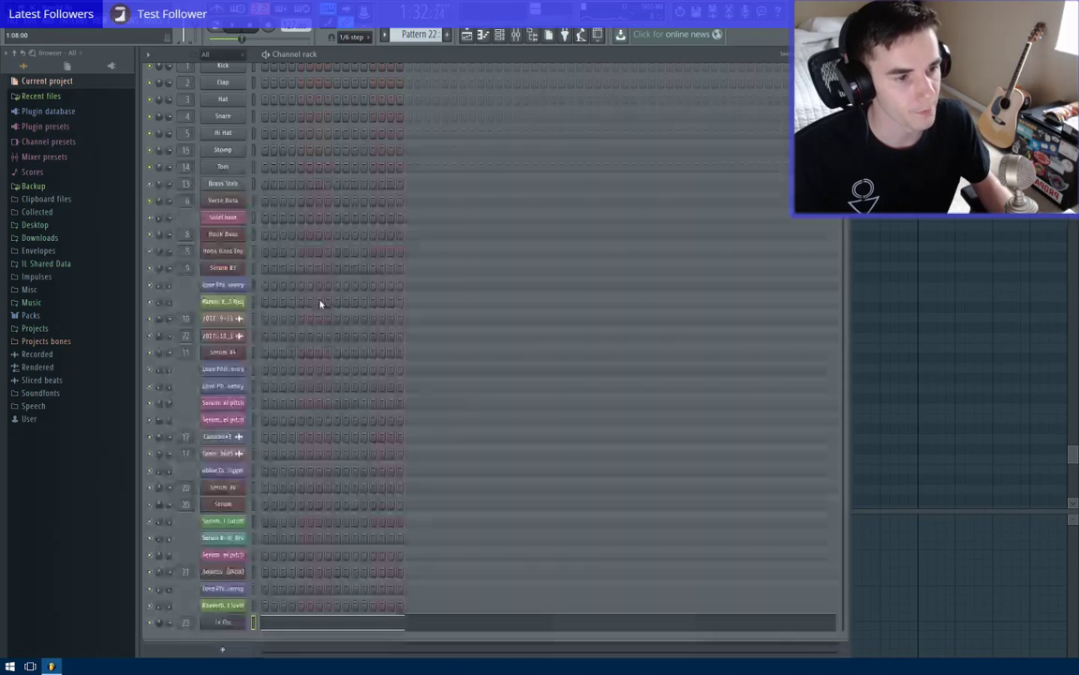
Delete the Pattern 22 clip at bar 50 on Track 11.
click(911, 224)
right_click(539, 184)
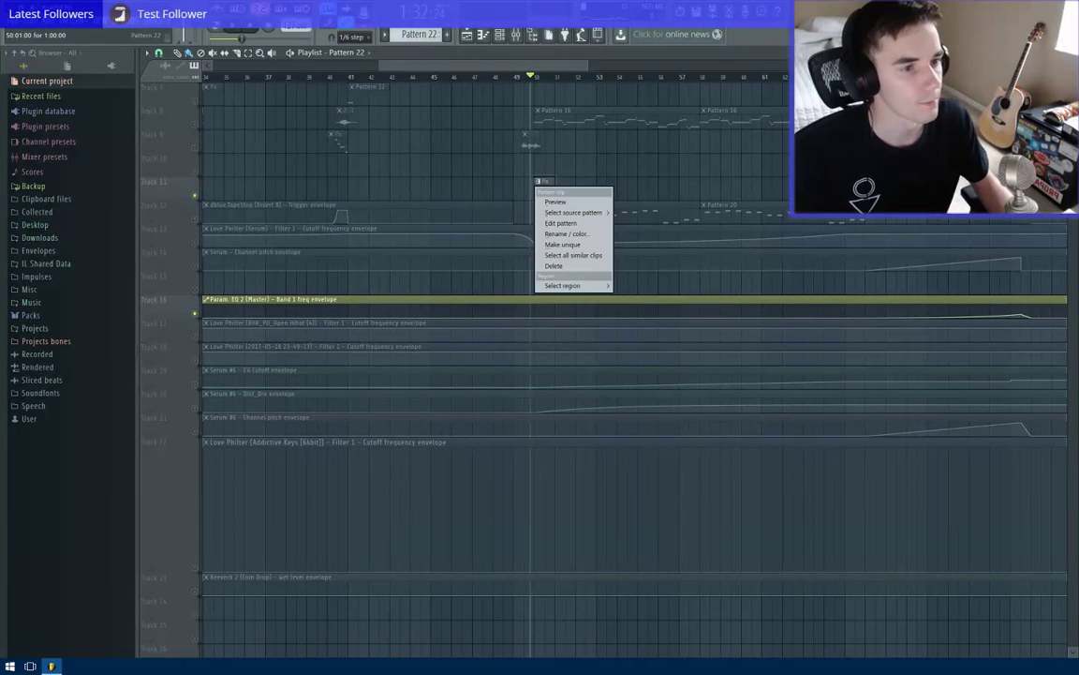
click(469, 178)
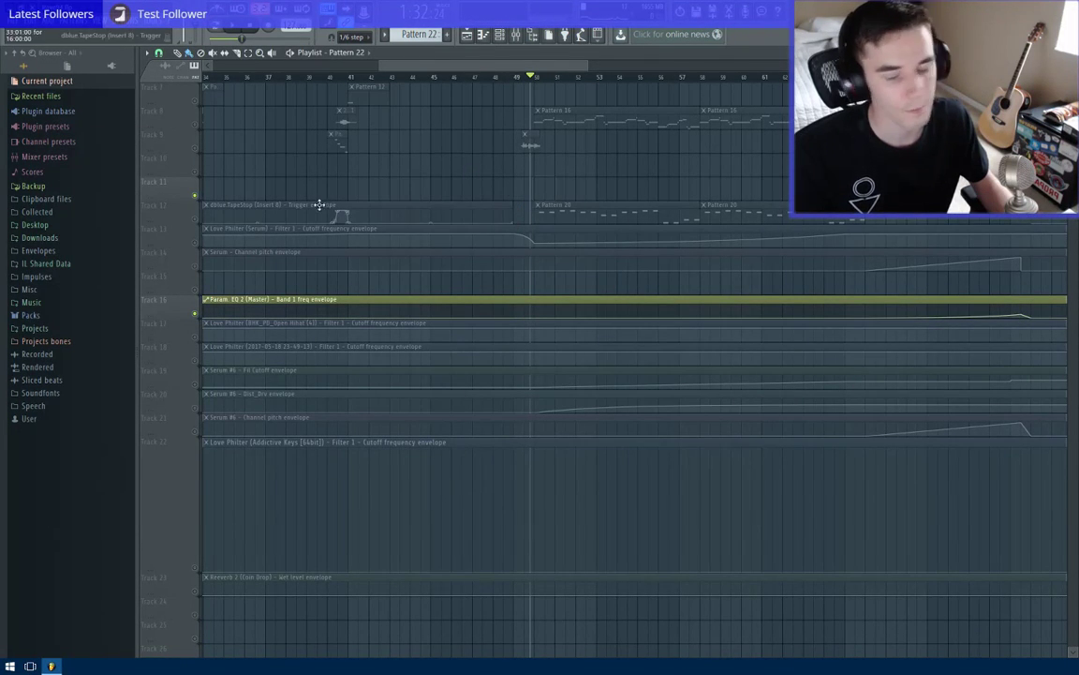
Unsolo Track 11 and play the lead-in to bar 25 with all tracks audible.
scroll(319, 205, down, 5)
scroll(330, 206, up, 6)
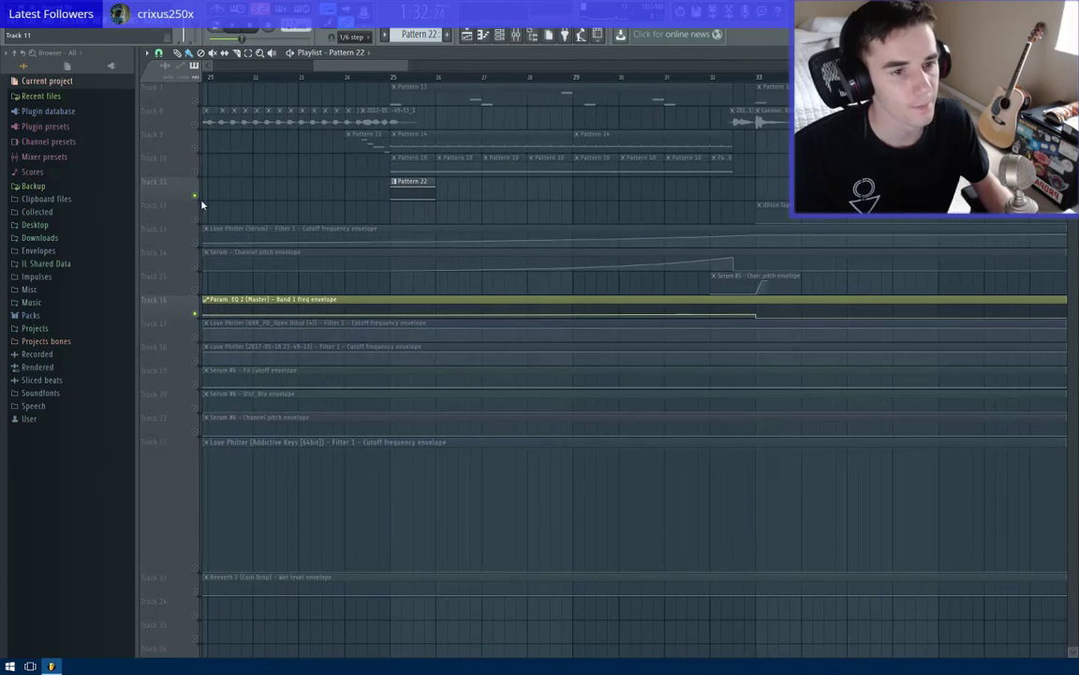
right_click(196, 197)
key(space)
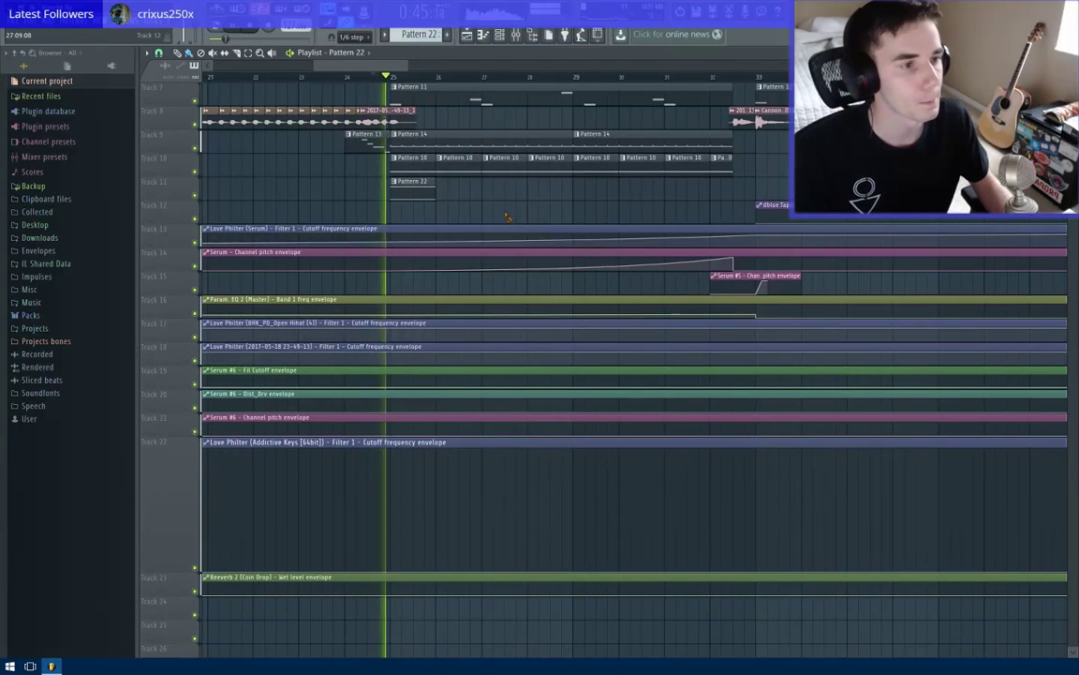
key(space)
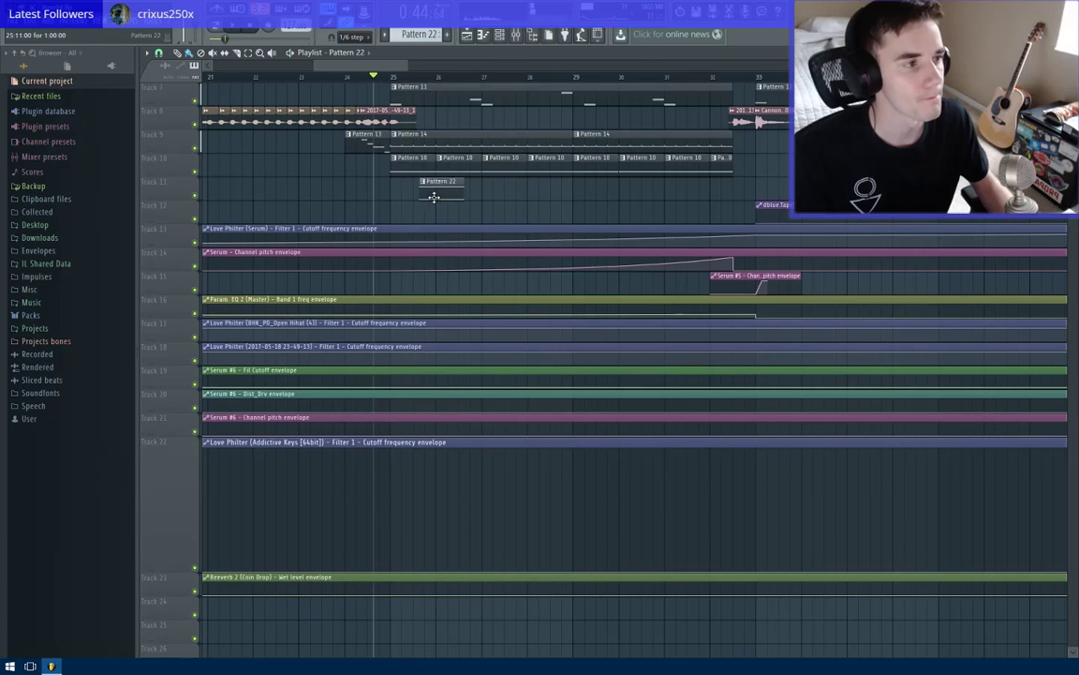
Move the Pattern 22 clip on Track 11 to about bar 24, just before the first build-up, and play it.
drag(354, 200, 374, 198)
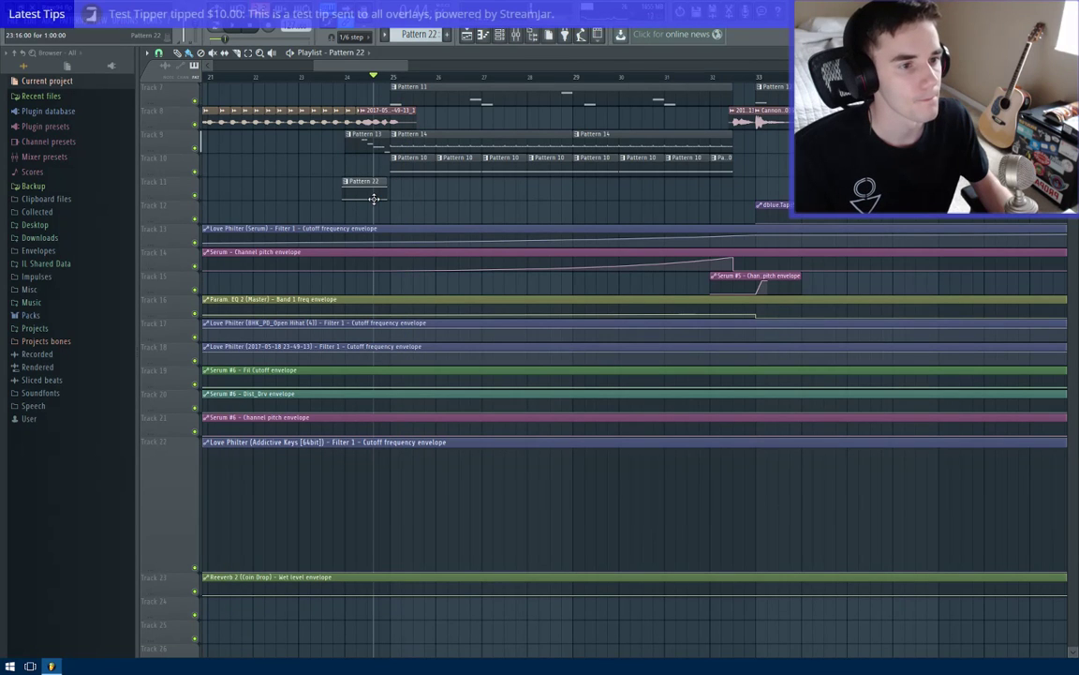
click(348, 80)
key(space)
Put a half-bar Pattern 22 clip on Track 11 in the second half of bar 32, right before the drop.
scroll(375, 197, down, 3)
drag(536, 209, 423, 210)
scroll(388, 200, up, 3)
click(383, 200)
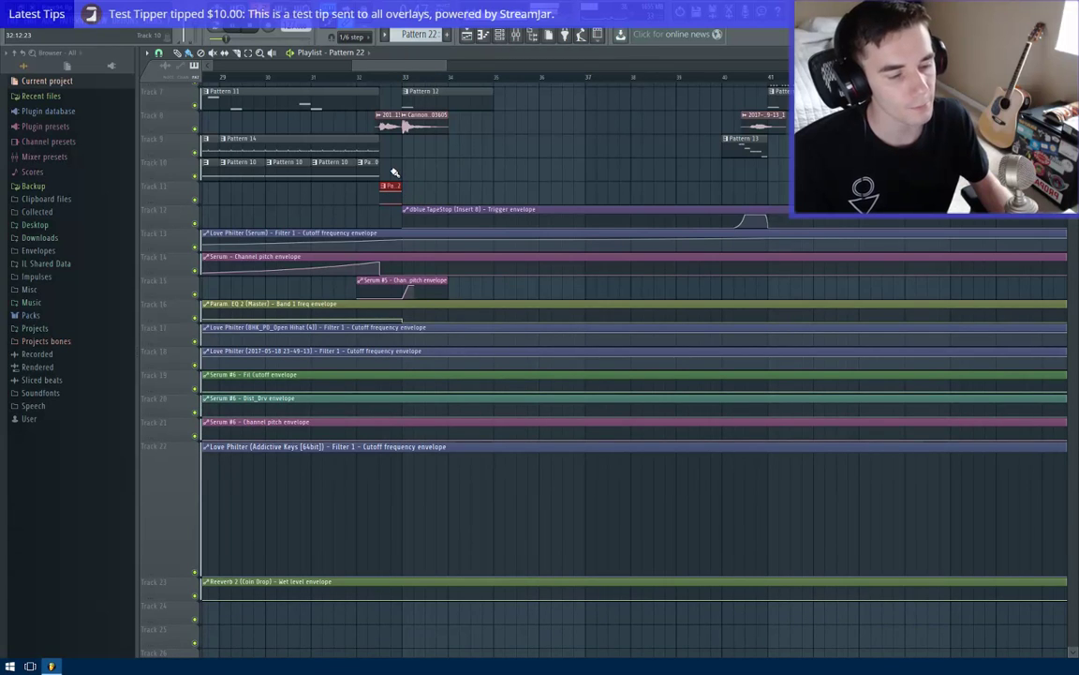
Enlarge Track 16 to expose the master EQ band 1 frequency envelope around bar 33.
scroll(392, 322, up, 3)
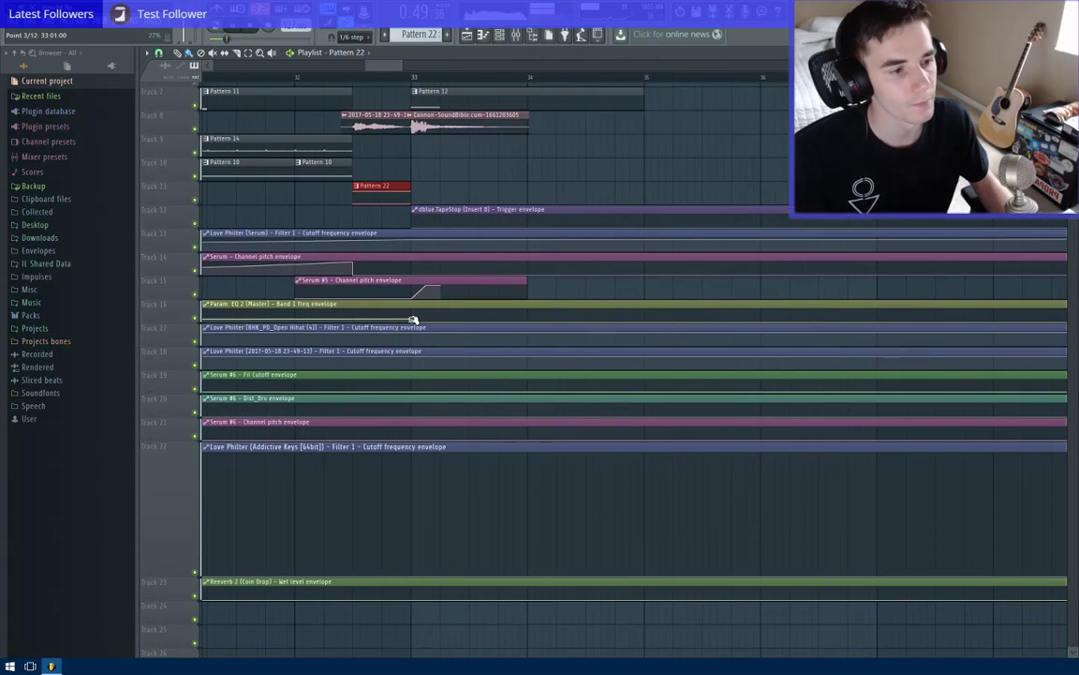
scroll(245, 311, down, 7)
scroll(235, 311, up, 4)
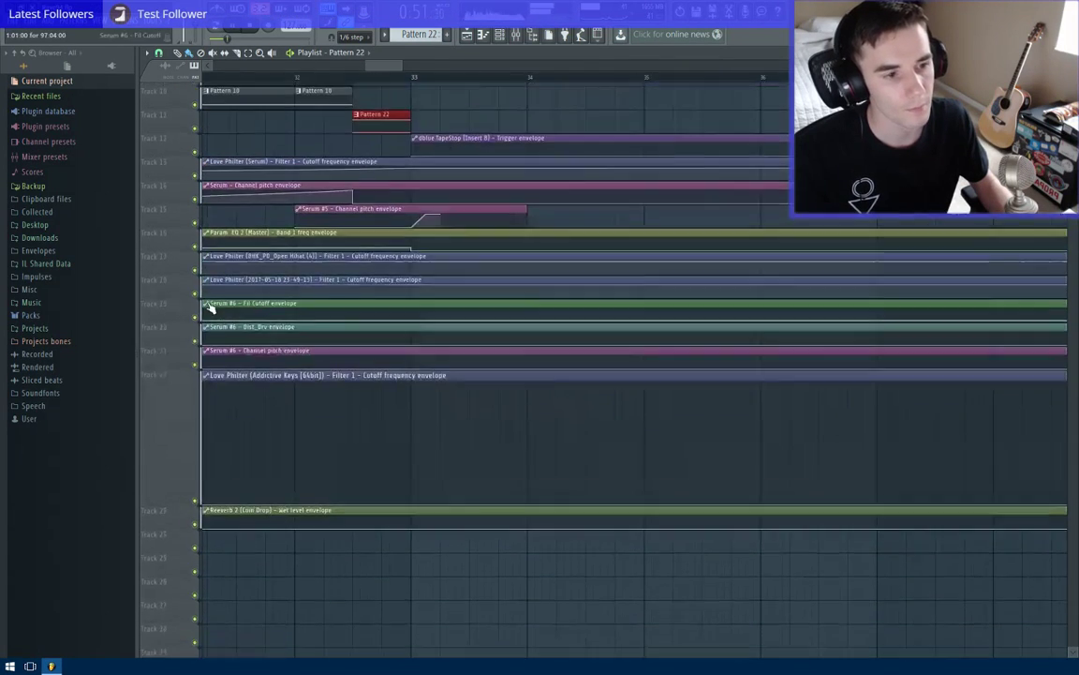
drag(173, 254, 178, 518)
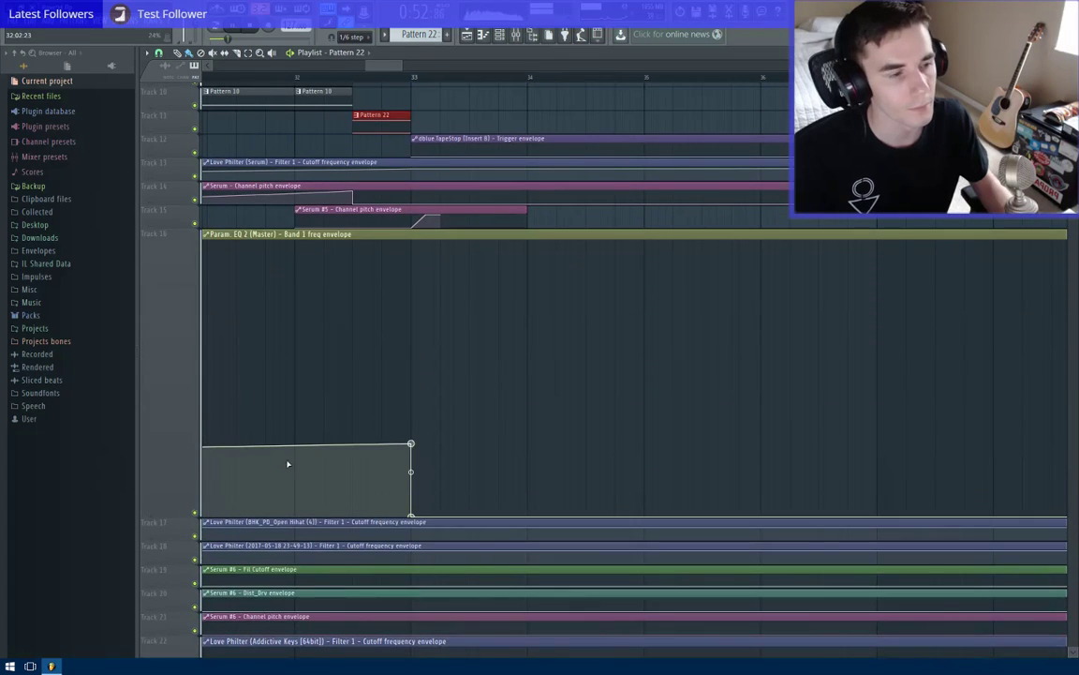
Reshape the master EQ band 1 frequency envelope to curve down to zero from the middle of bar 32, and play the transition.
right_click(411, 443)
click(450, 624)
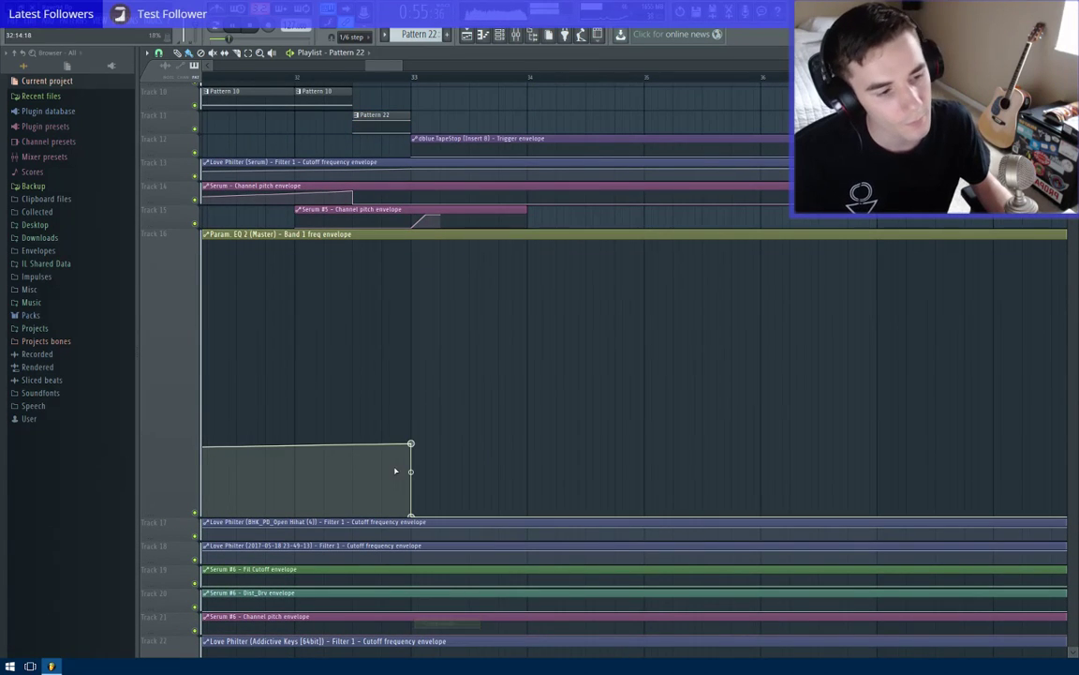
drag(411, 443, 382, 513)
key(space)
right_click(354, 445)
click(400, 637)
key(space)
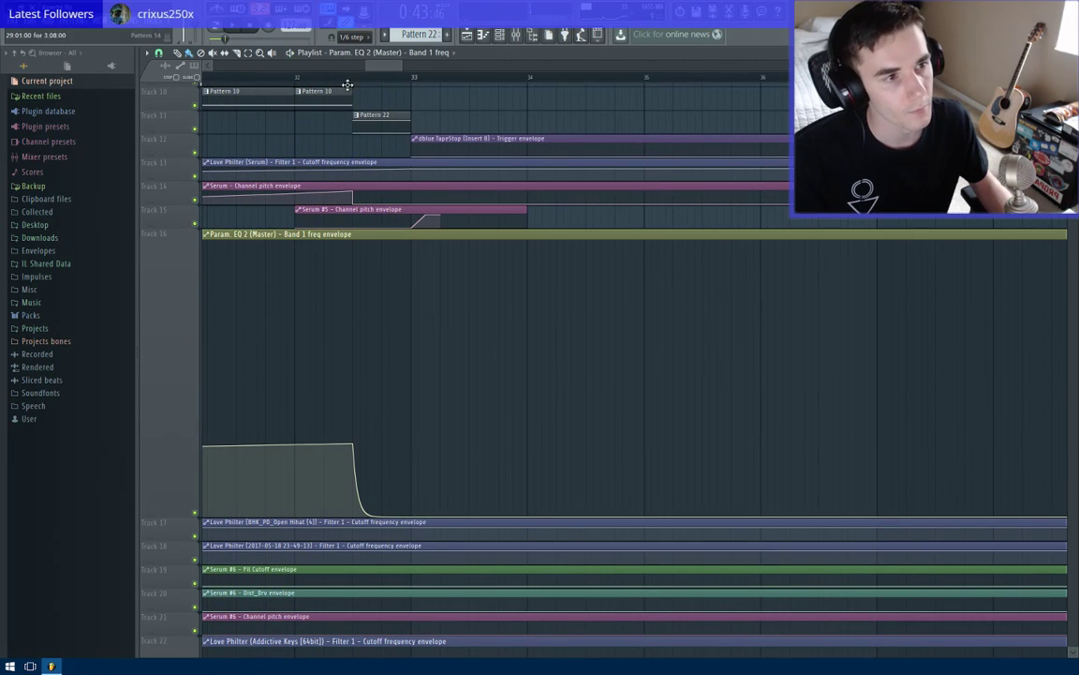
key(space)
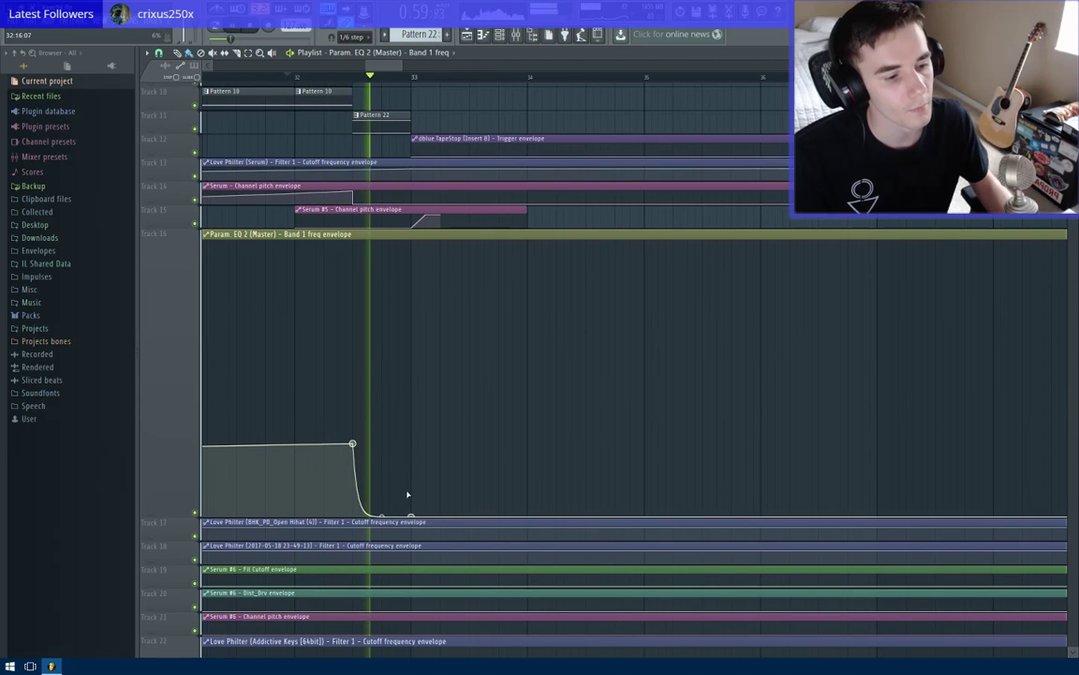
Replay the transition from bar 32 into the drop at bar 33.
key(space)
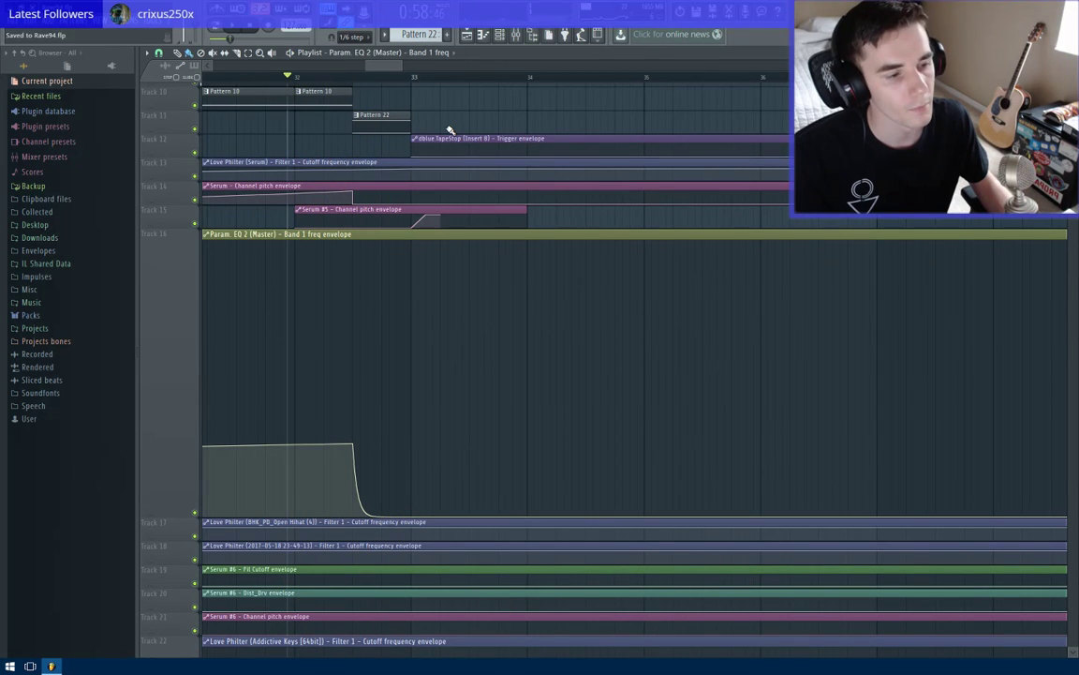
key(space)
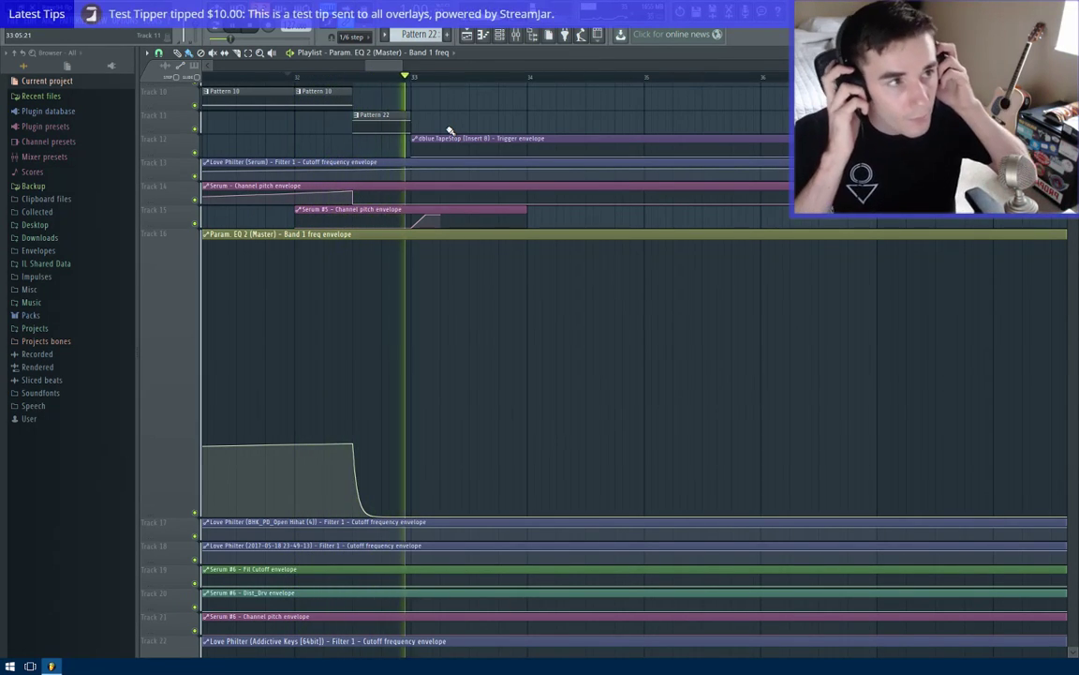
key(space)
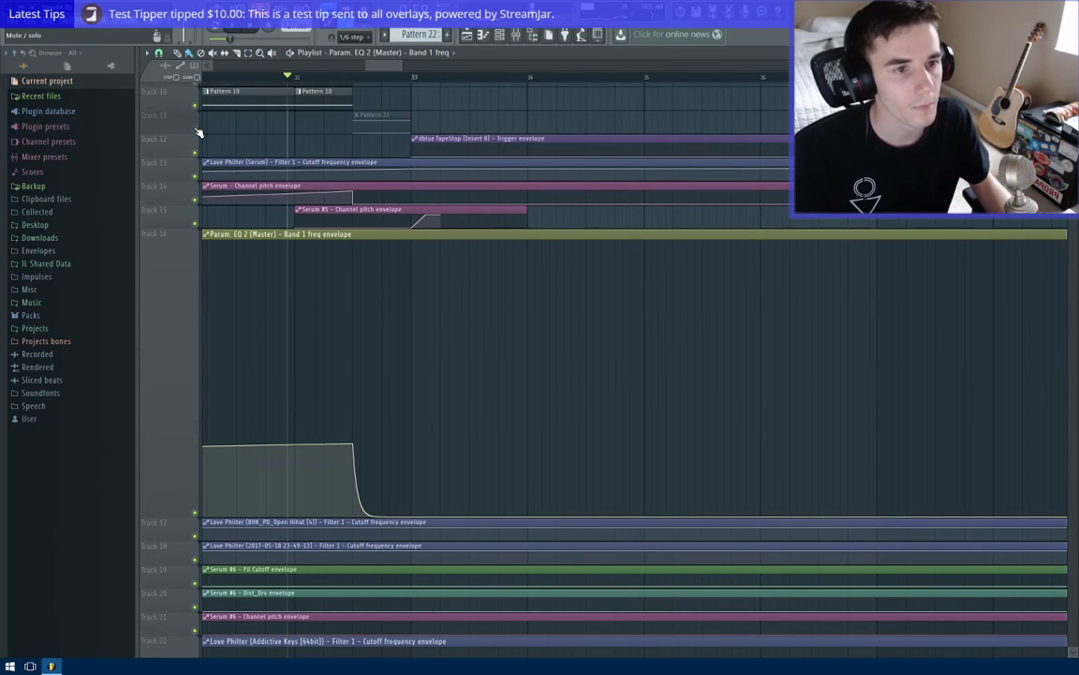
Play the transition with only Track 11 and the Track 16 EQ envelope active, restore all tracks, and save the project.
right_click(195, 129)
right_click(195, 497)
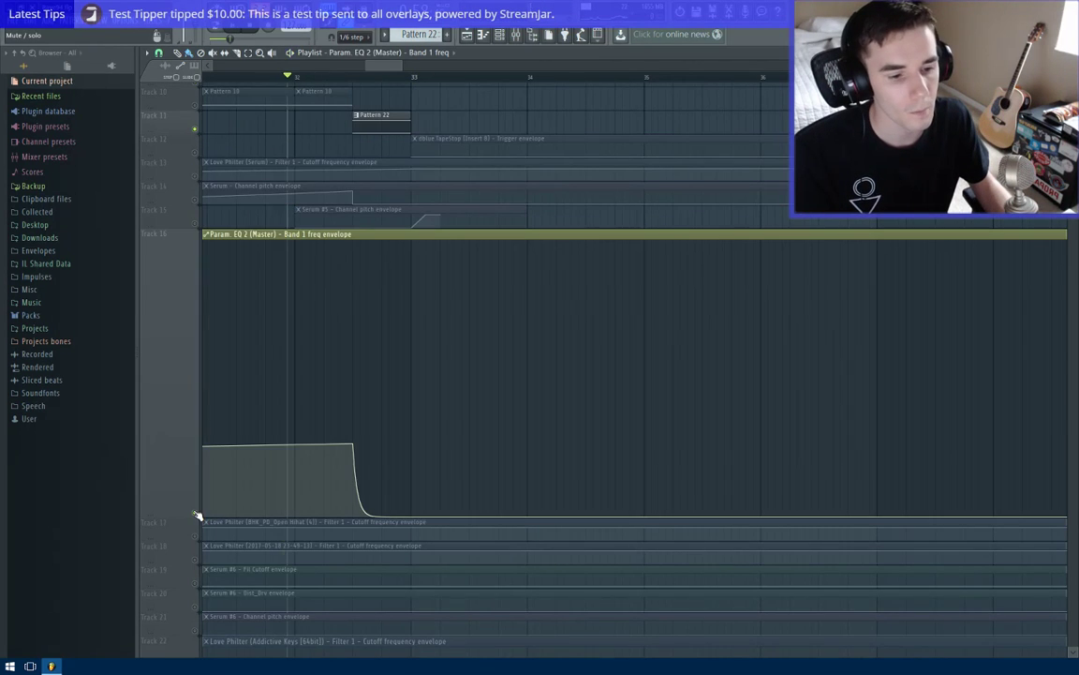
key(space)
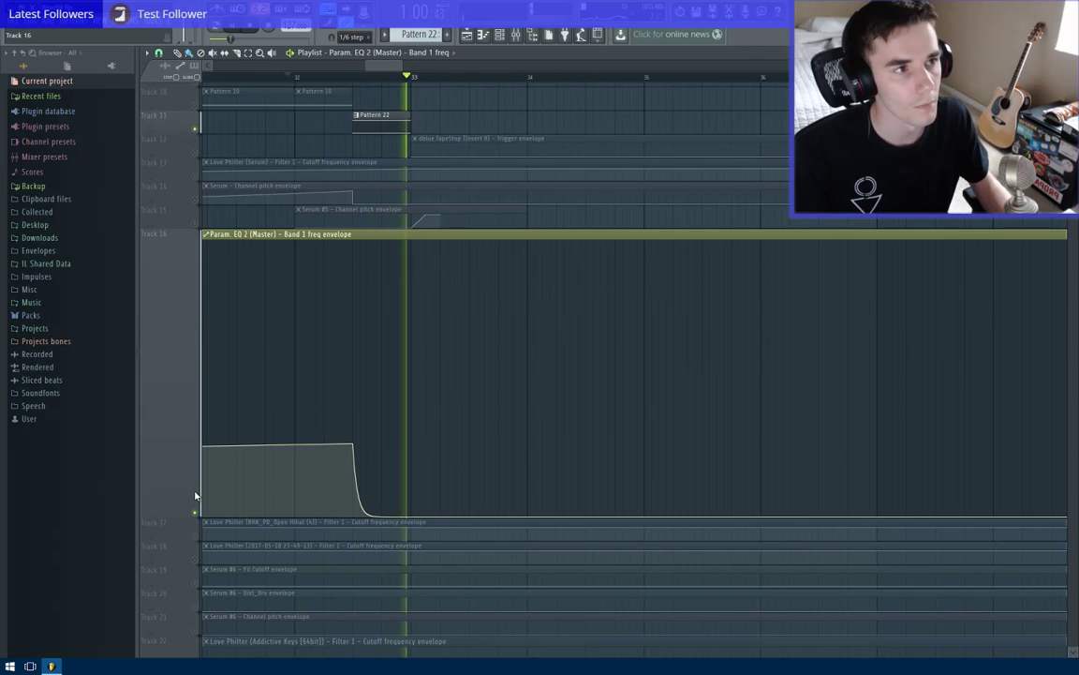
key(space)
right_click(197, 513)
key(ctrl+s)
Return Track 16 to its normal height in the playlist.
scroll(282, 370, down, 4)
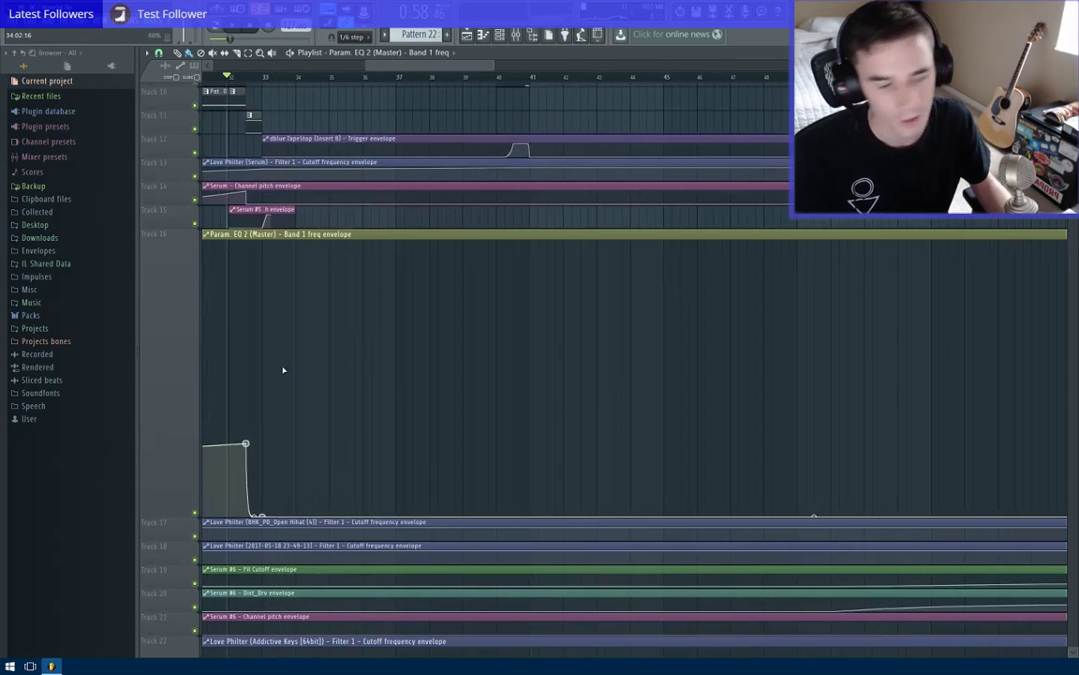
scroll(296, 311, up, 7)
scroll(292, 323, down, 8)
right_click(179, 491)
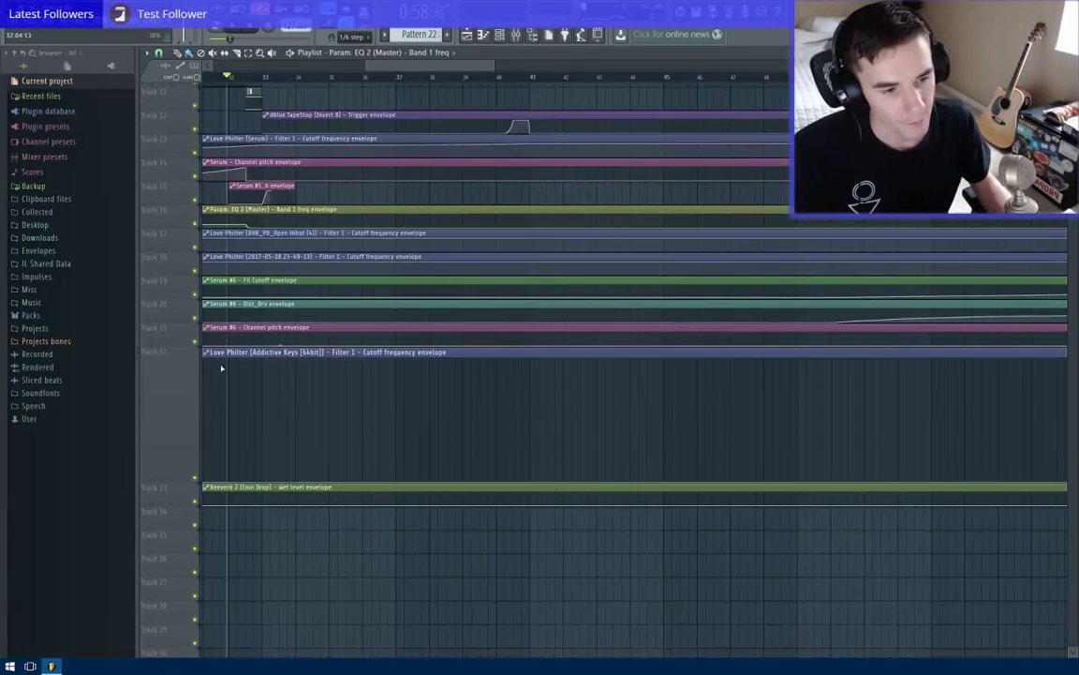
Place a half-bar Pattern 22 clip on Track 11 in the second half of bar 73, right before the second drop.
scroll(225, 347, down, 4)
scroll(258, 192, up, 3)
drag(517, 104, 274, 180)
drag(609, 299, 366, 289)
scroll(526, 327, up, 4)
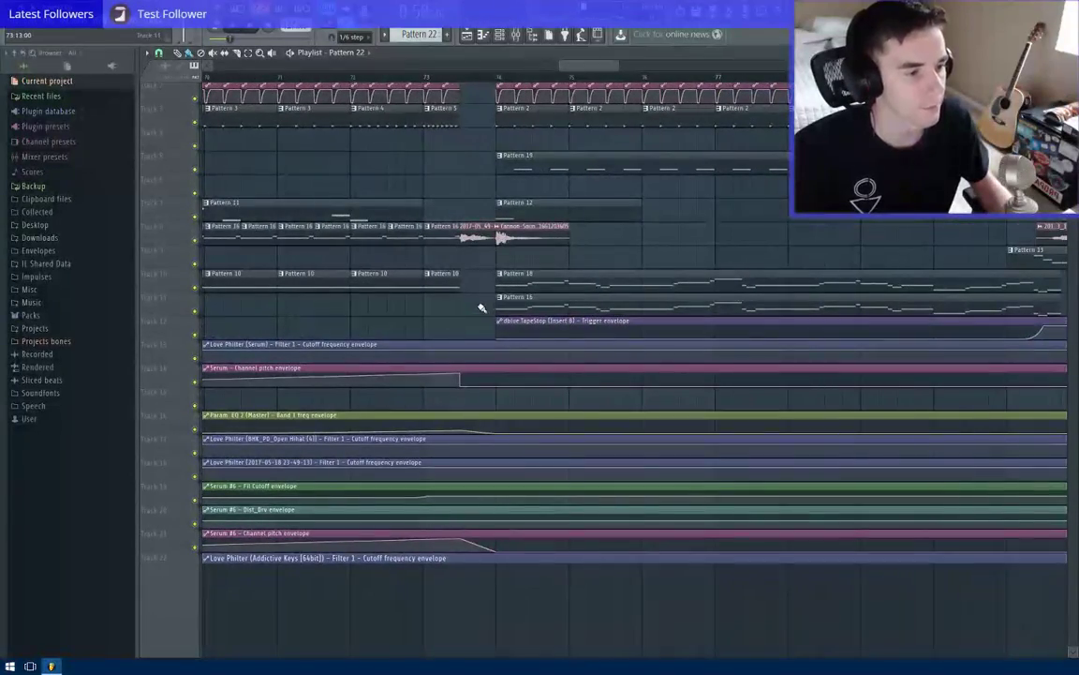
scroll(451, 310, down, 2)
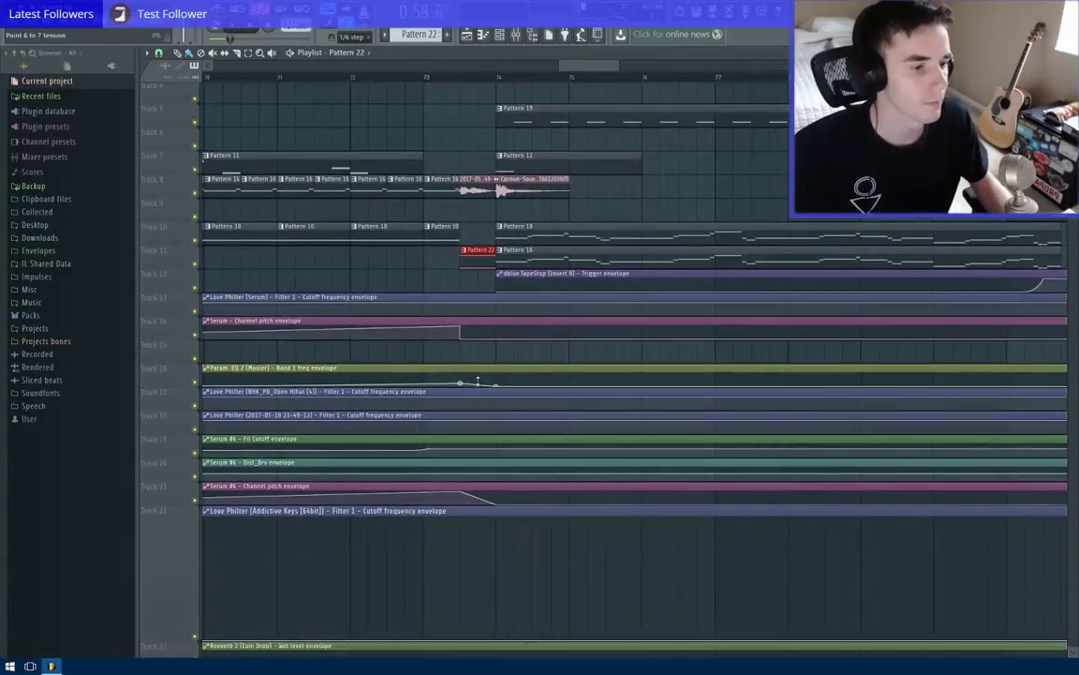
Place a half-bar Pattern 22 clip on Track 11 at the start of bar 49, and play the section.
scroll(500, 360, down, 3)
mouse_move(747, 316)
mouse_down()
mouse_move(571, 299)
mouse_move(496, 274)
mouse_move(253, 304)
mouse_up()
scroll(515, 276, up, 2)
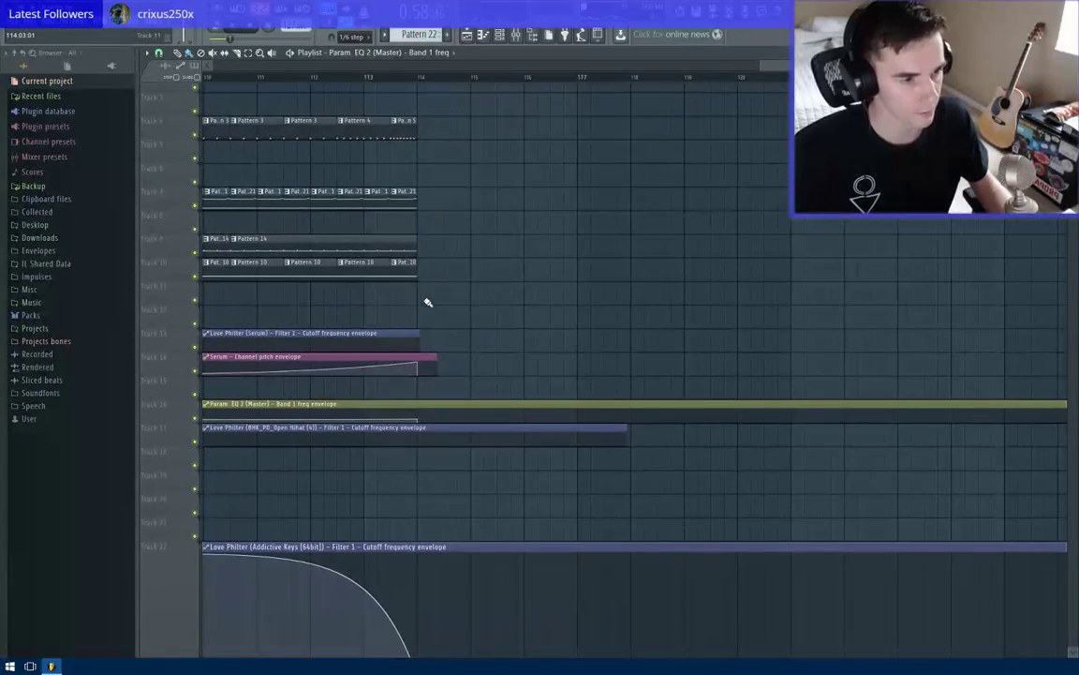
scroll(312, 281, down, 5)
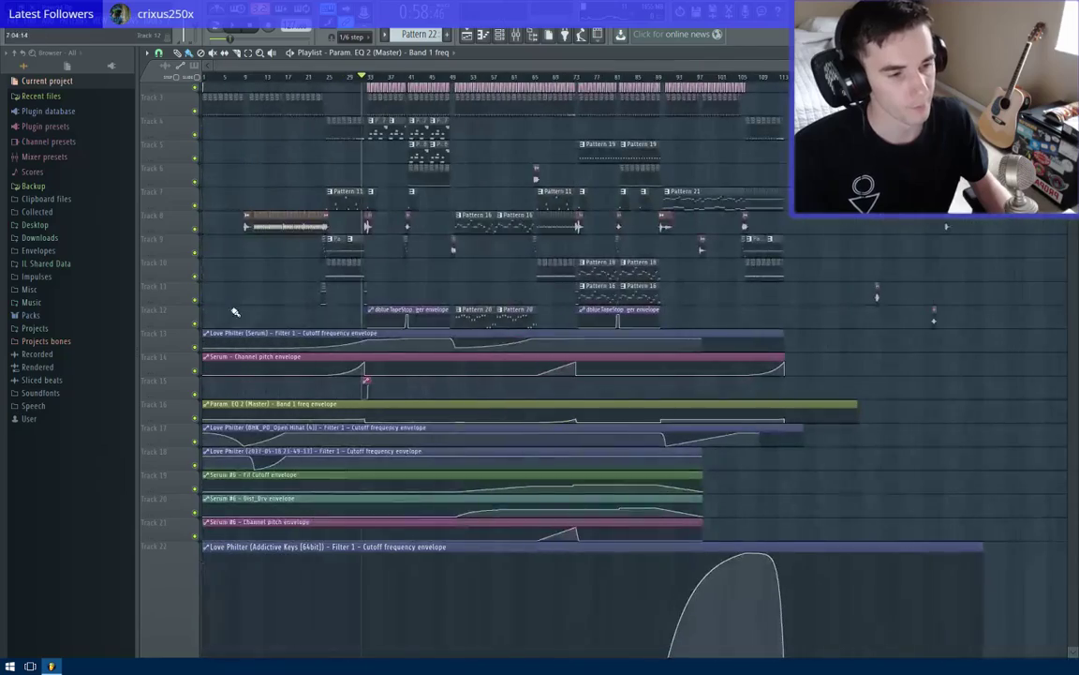
scroll(389, 307, up, 6)
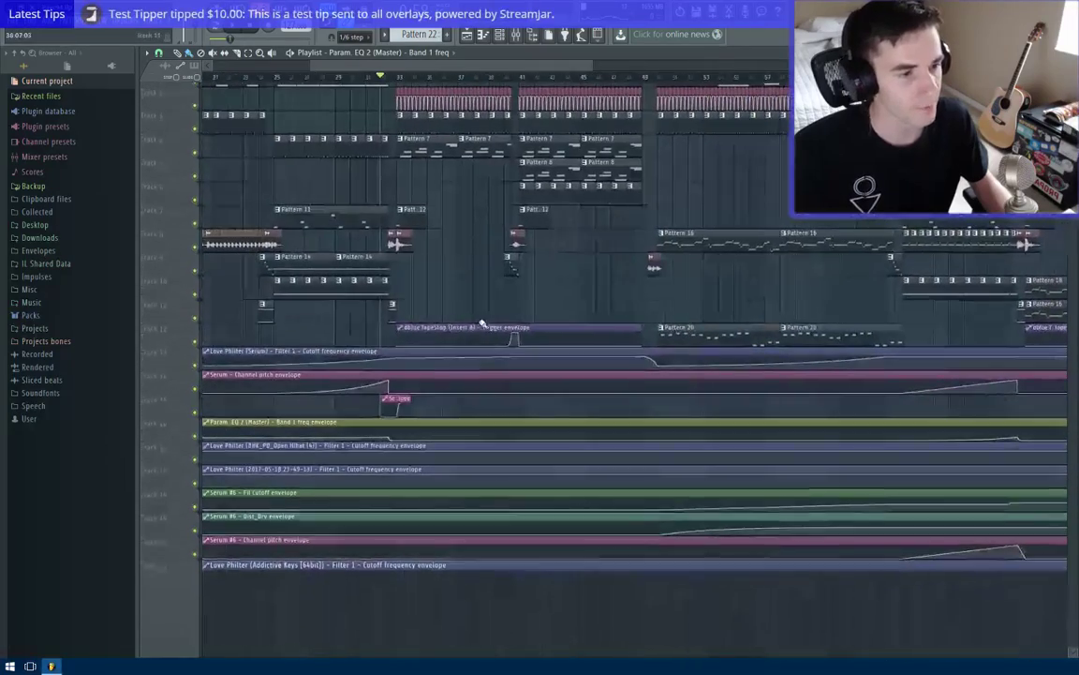
scroll(434, 307, up, 4)
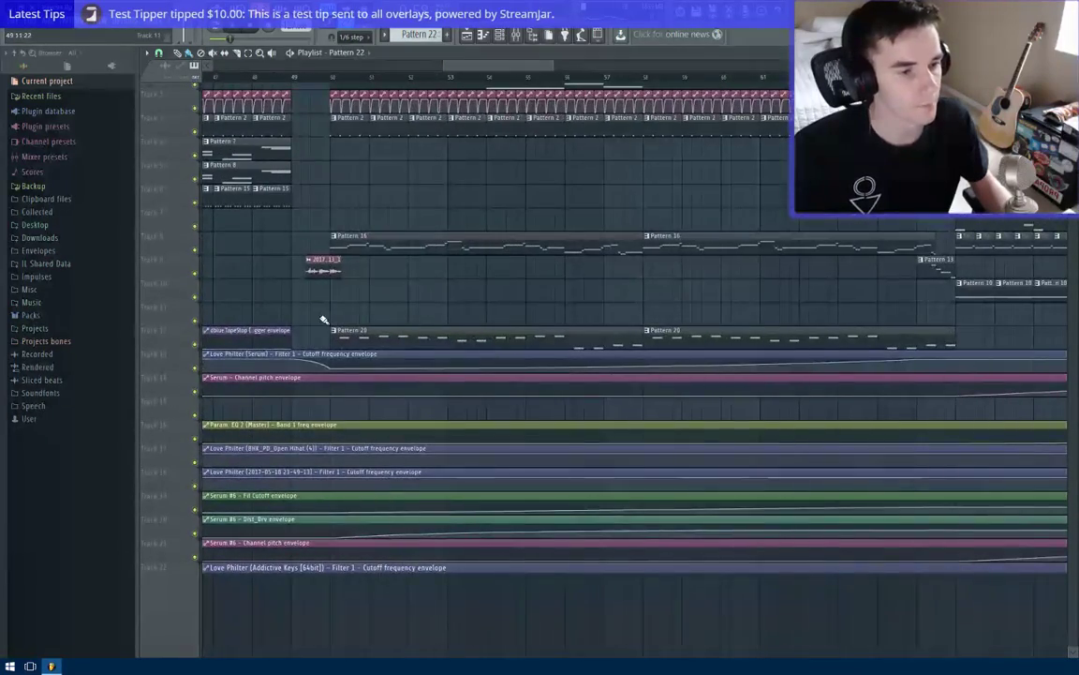
click(300, 75)
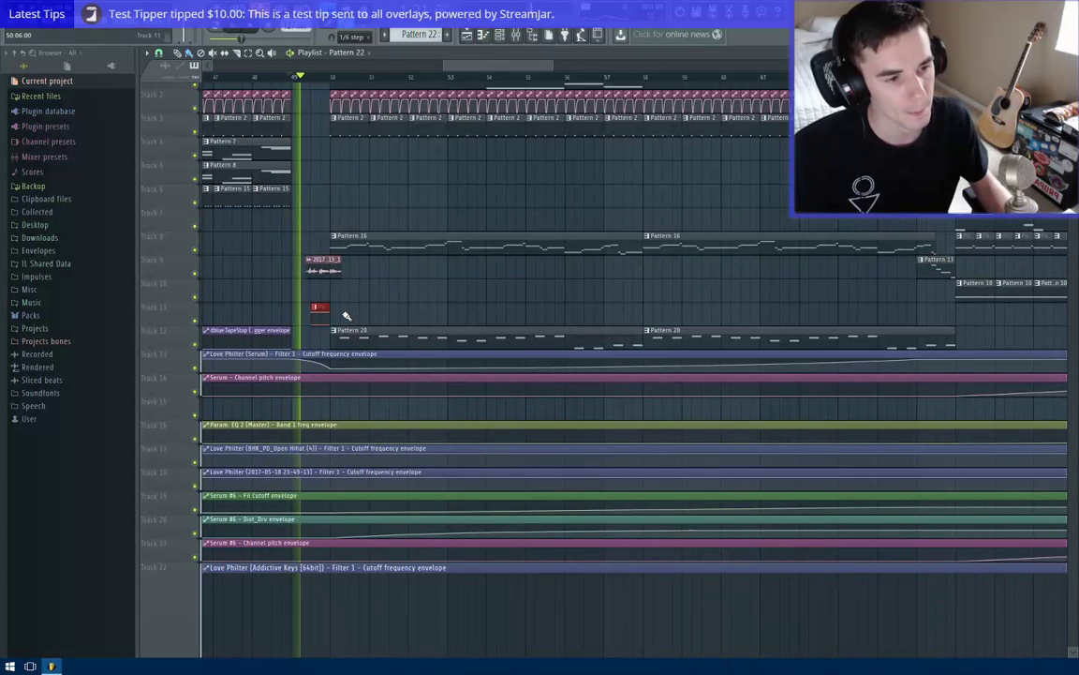
key(space)
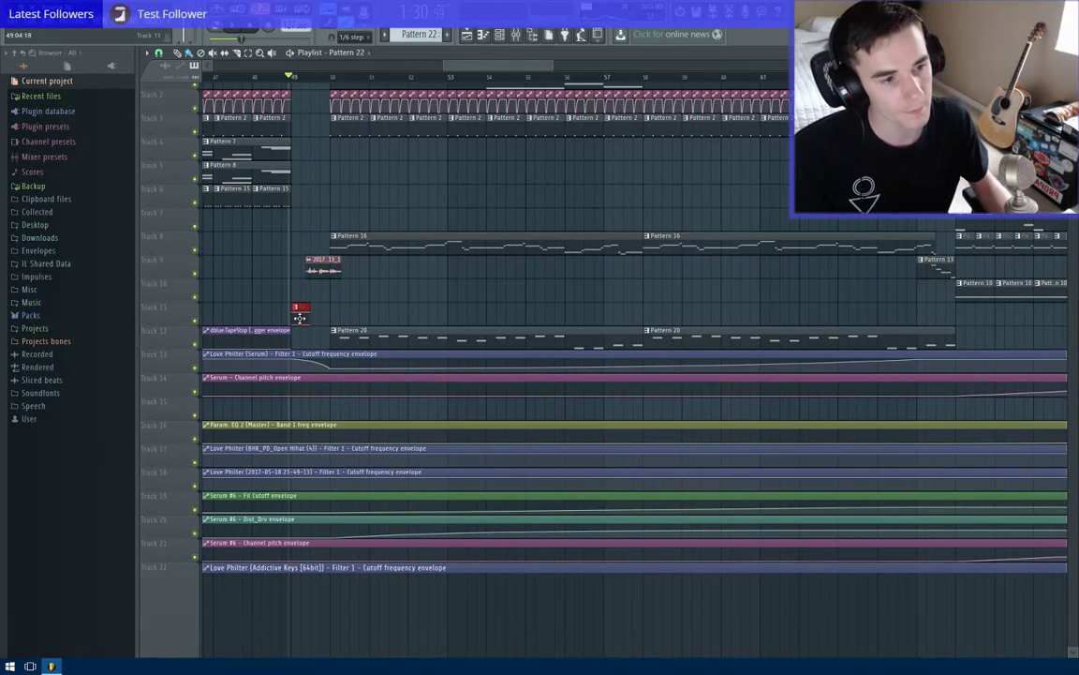
key(space)
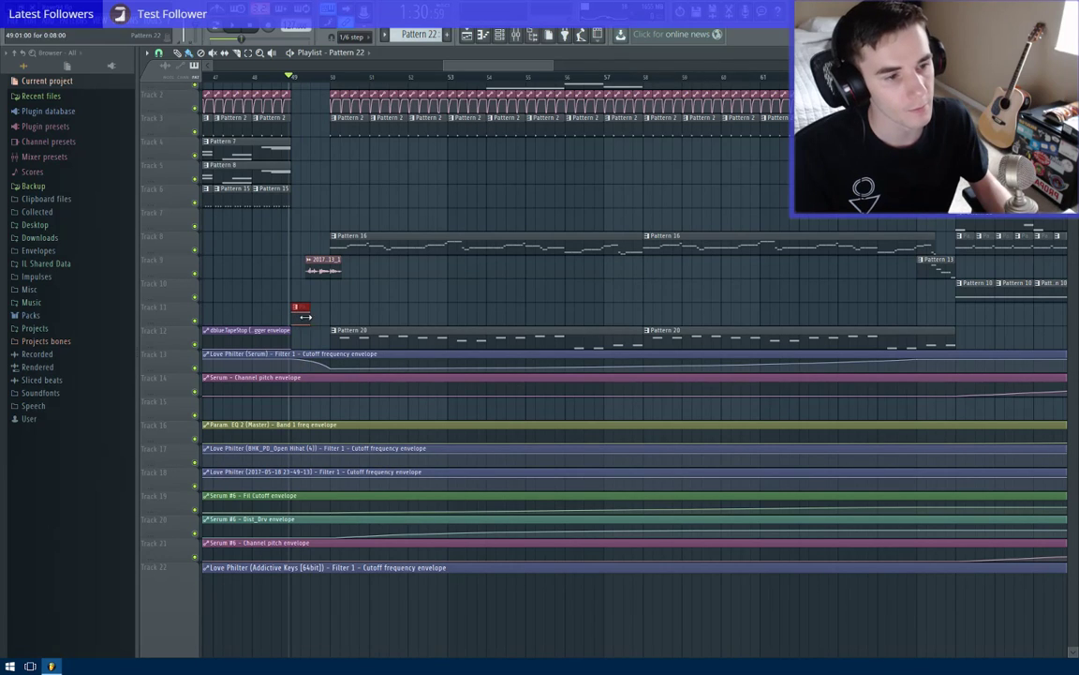
Place a half-bar Pattern 22 clip on Track 12 at the start of bar 114, right after the last build-up.
scroll(329, 322, down, 3)
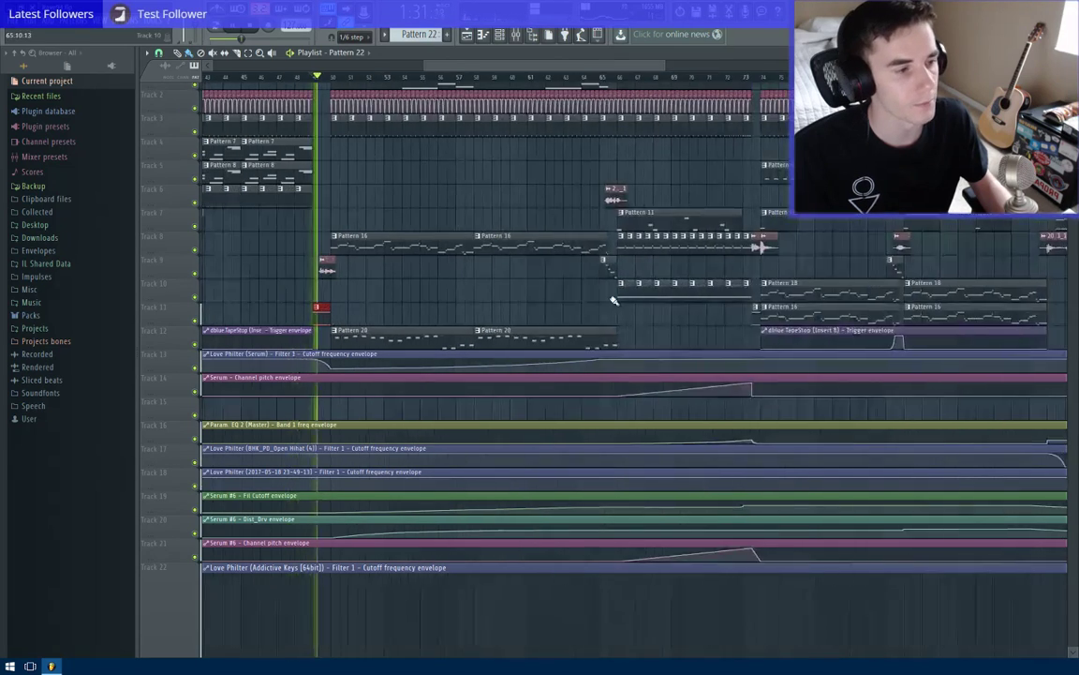
drag(612, 299, 570, 297)
scroll(570, 297, up, 2)
scroll(570, 297, up, 1)
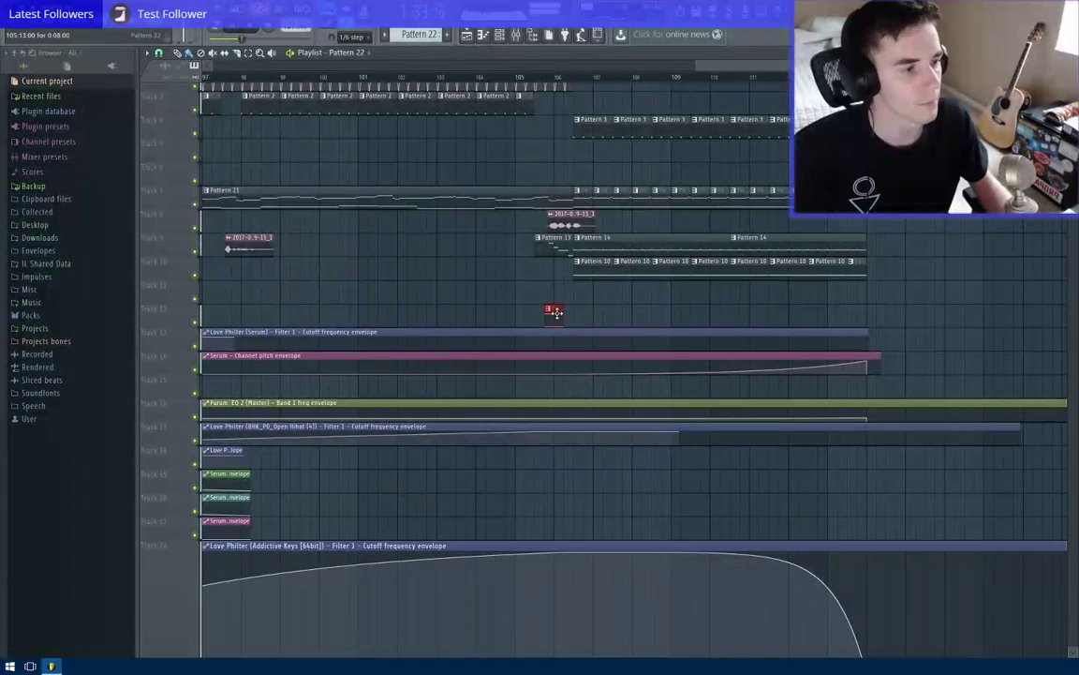
scroll(895, 303, up, 3)
drag(935, 287, 580, 311)
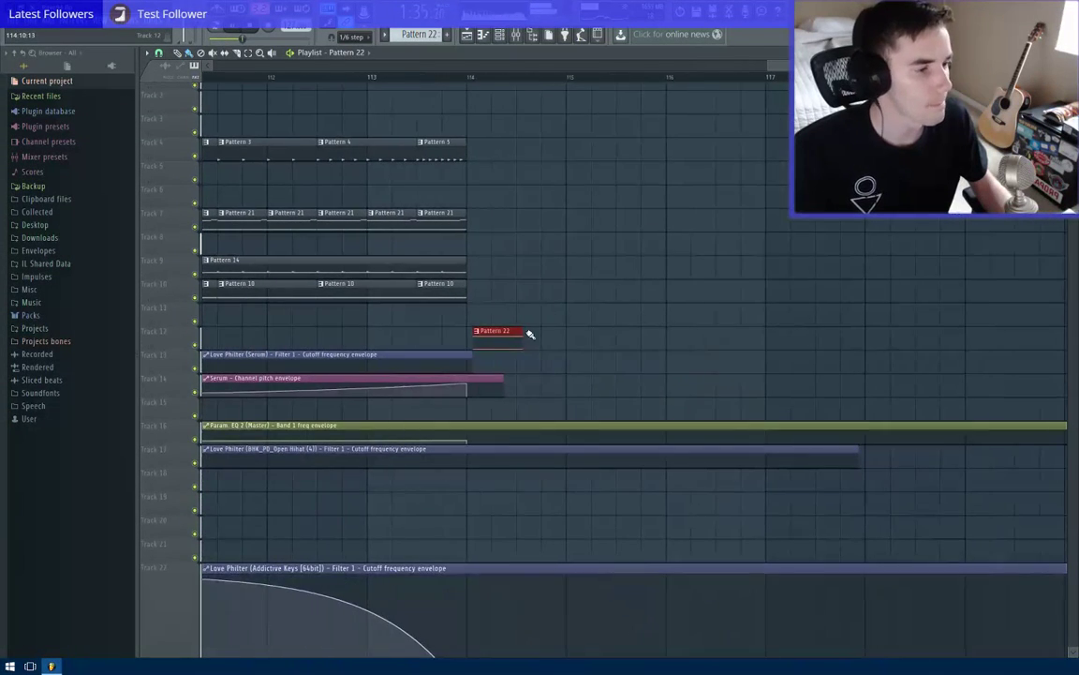
scroll(502, 337, down, 3)
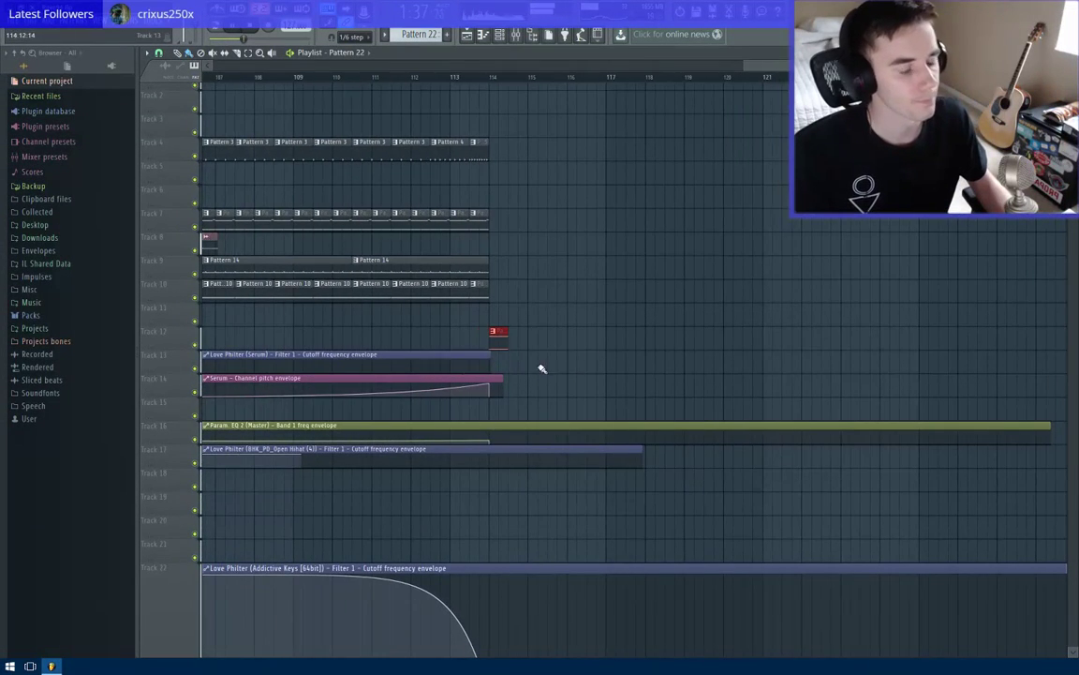
Enlarge Track 16 and curve the master EQ band 1 frequency envelope down to zero over the first half of bar 114.
drag(167, 442, 178, 603)
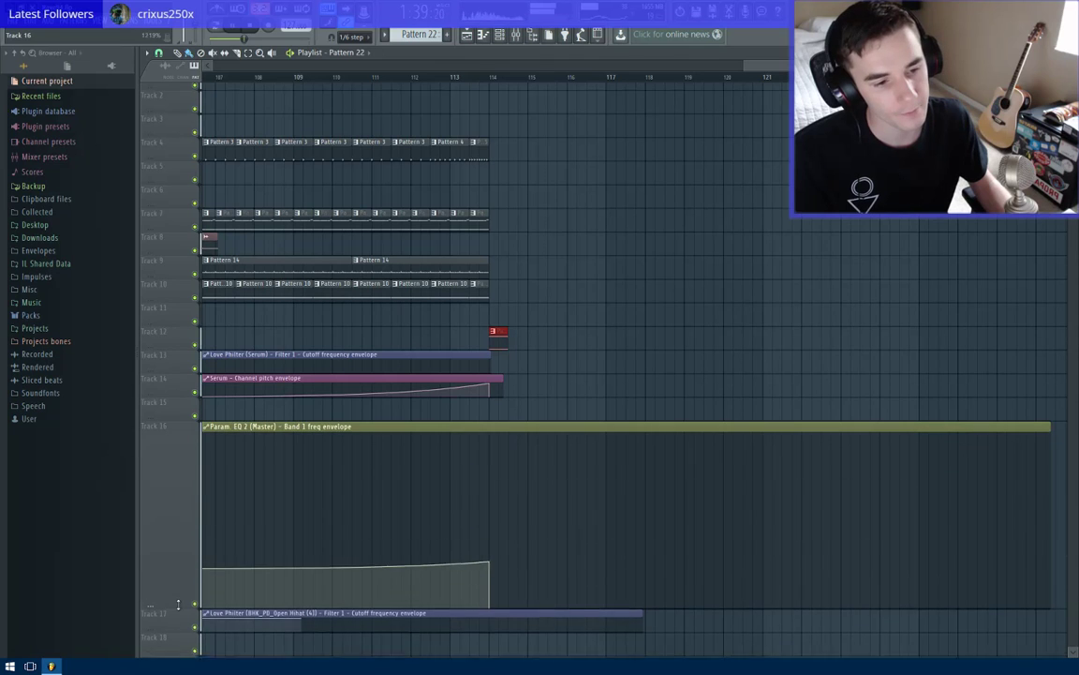
scroll(560, 384, down, 3)
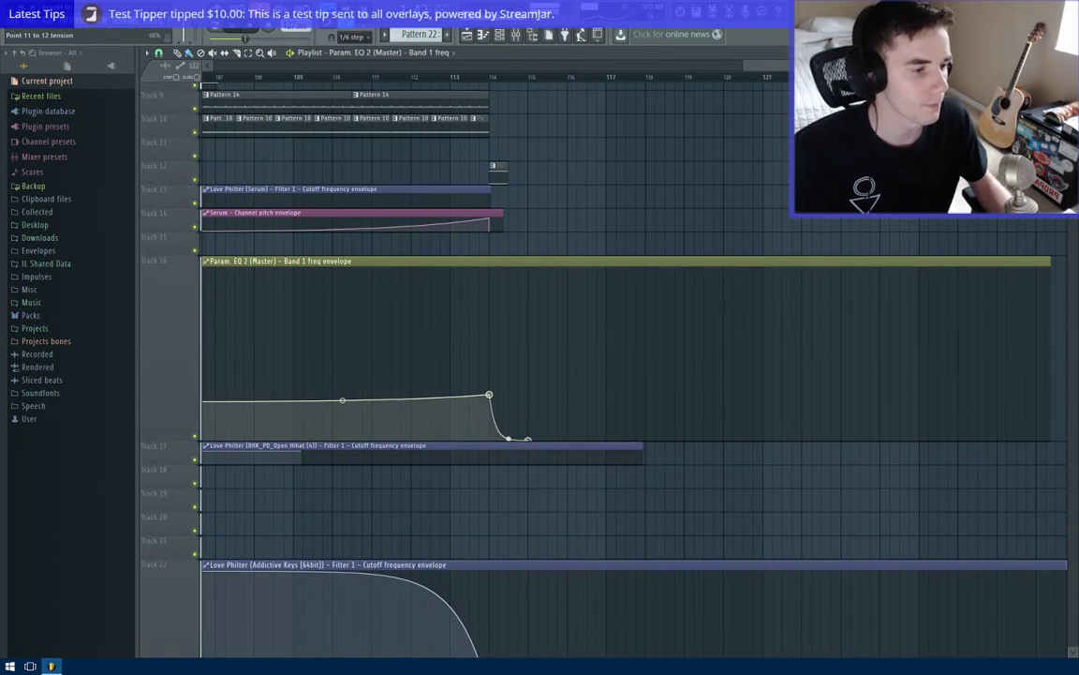
scroll(551, 302, down, 5)
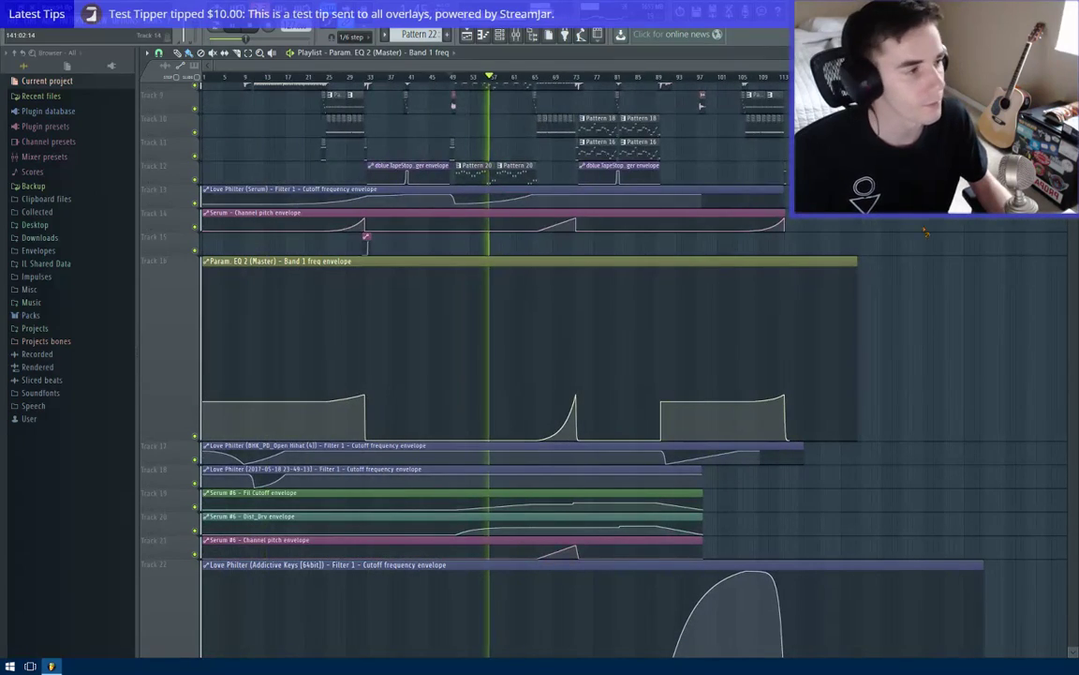
Return Tracks 16 and 22 to their normal height and save the project.
right_click(176, 439)
scroll(206, 308, down, 3)
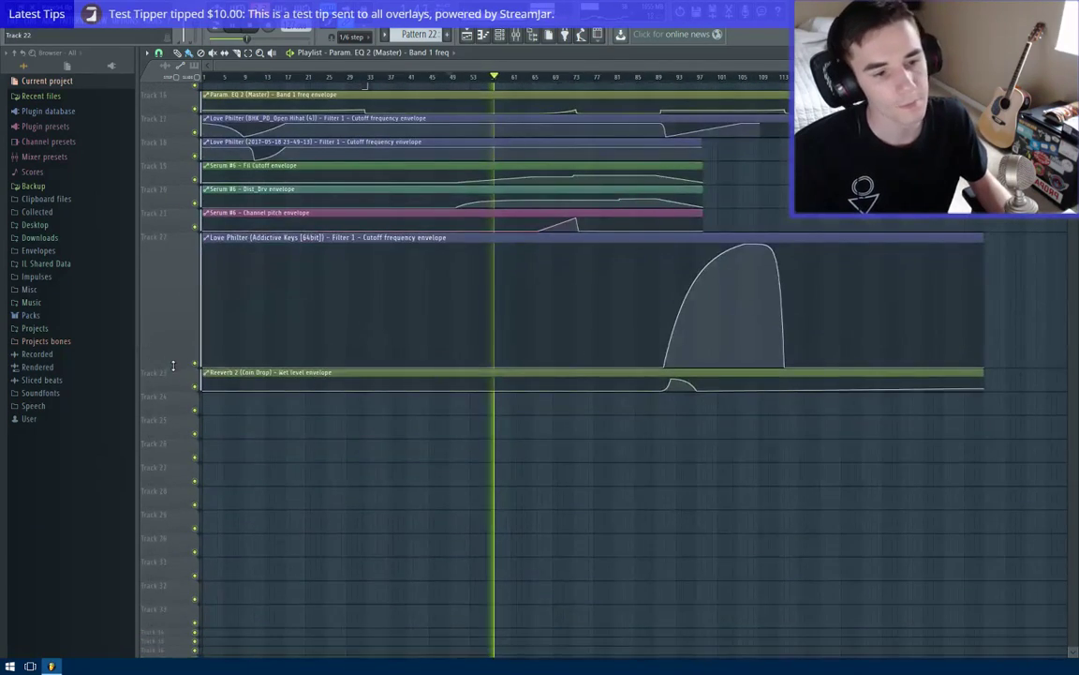
right_click(173, 366)
scroll(743, 305, up, 2)
scroll(743, 306, up, 5)
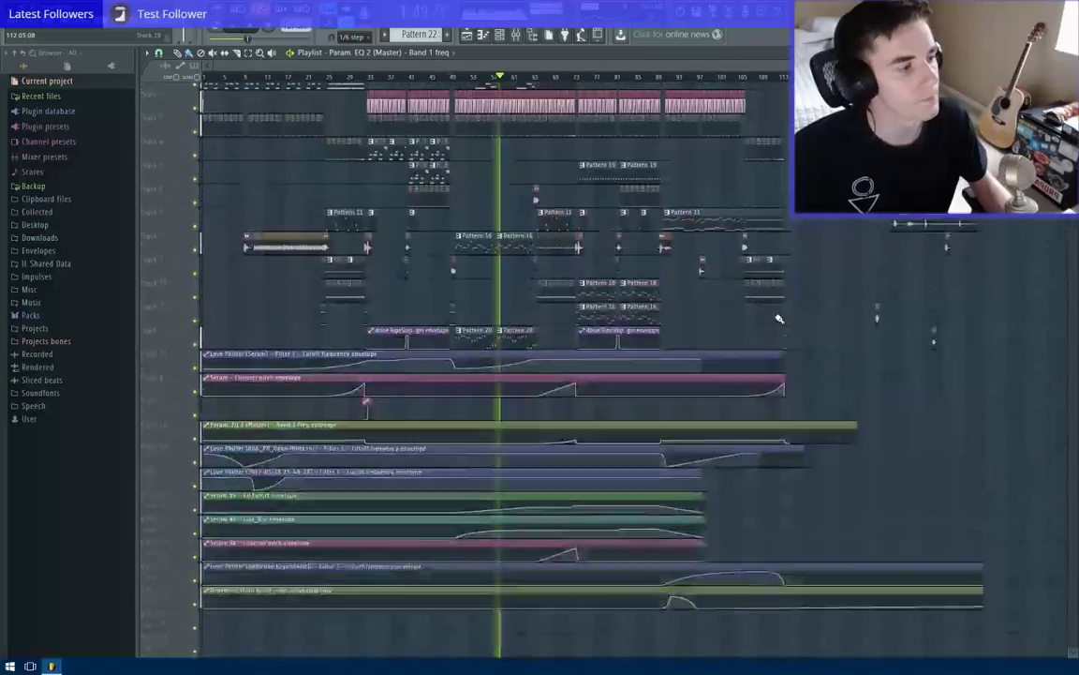
key(ctrl+s)
Play the arrangement from about bar 89 through the last build-up, saving the project along the way.
scroll(562, 259, up, 1)
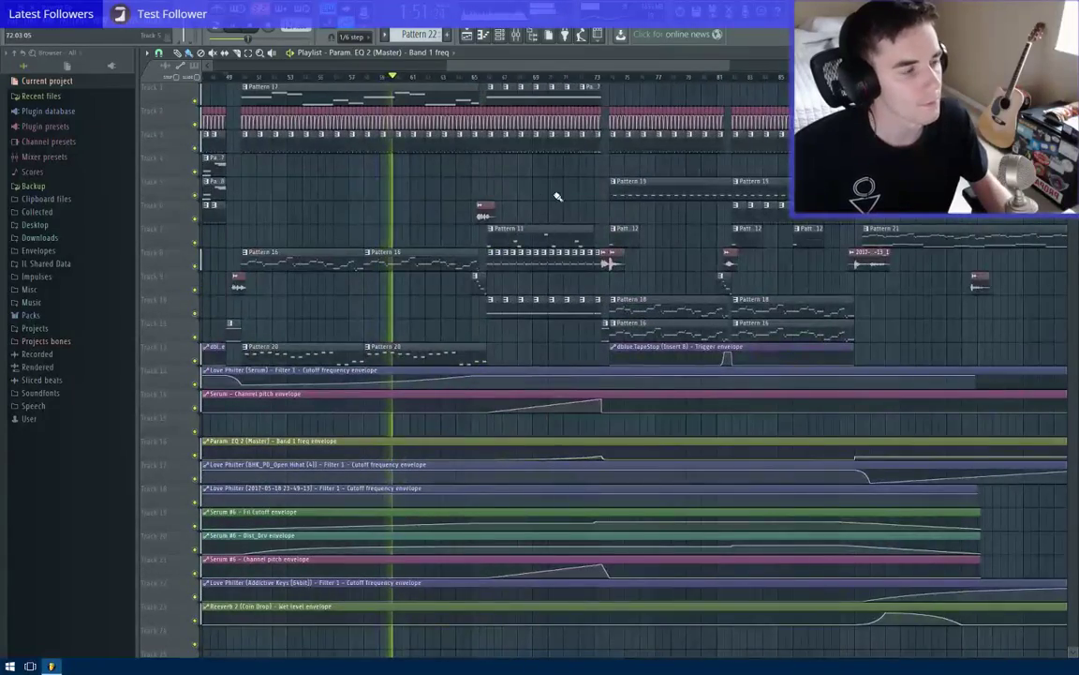
scroll(557, 197, right, 5)
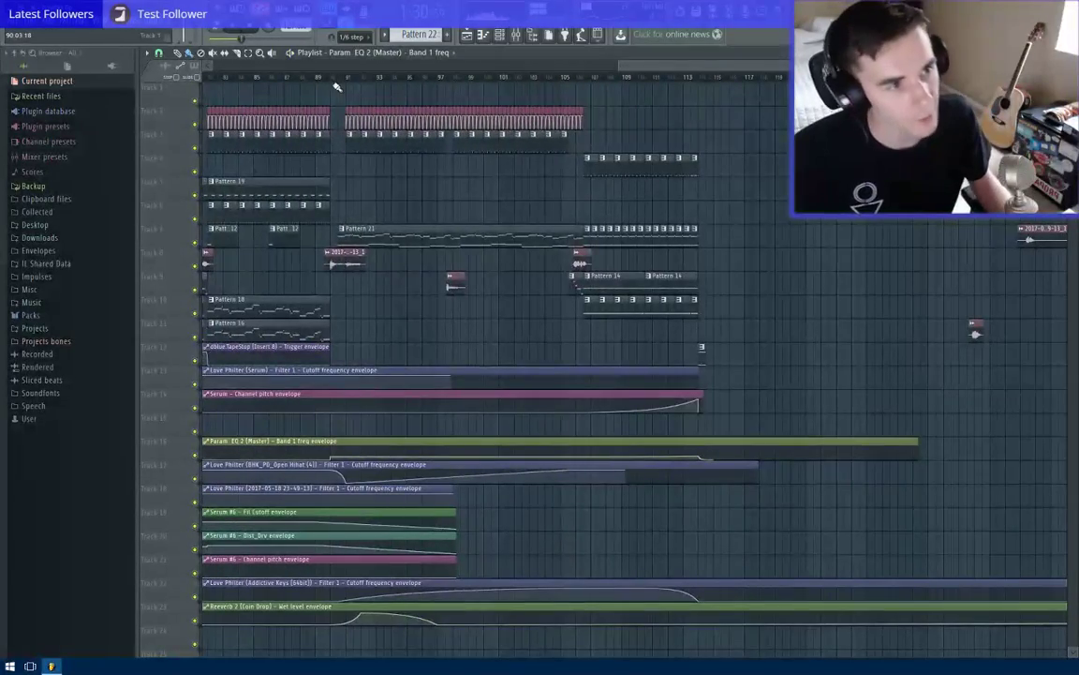
click(320, 77)
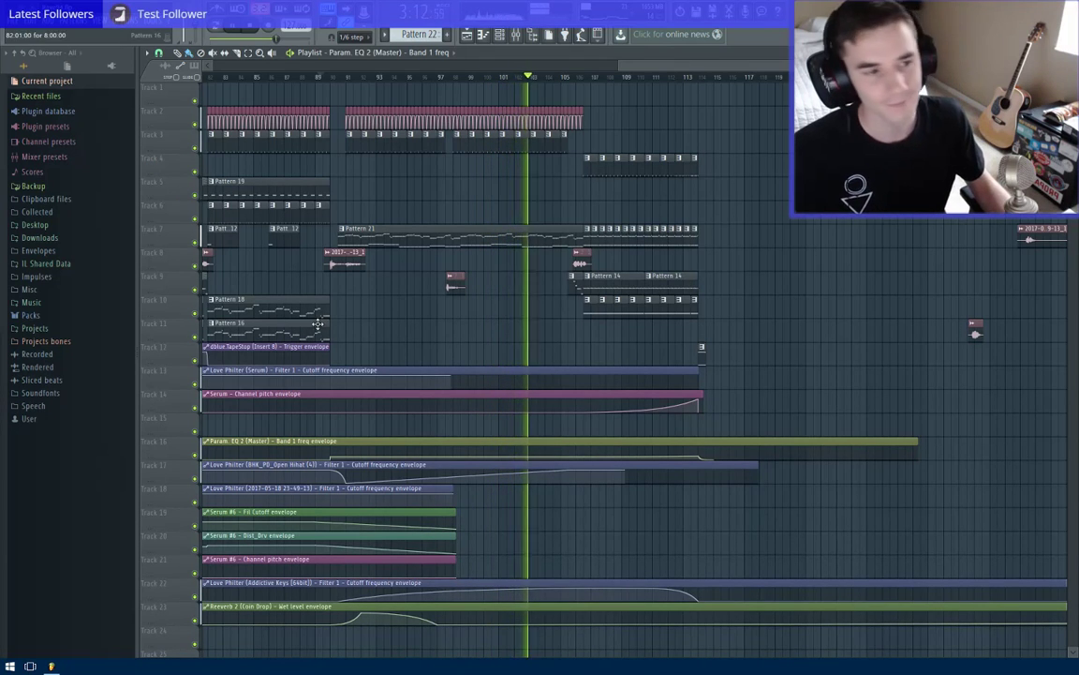
drag(643, 342, 539, 348)
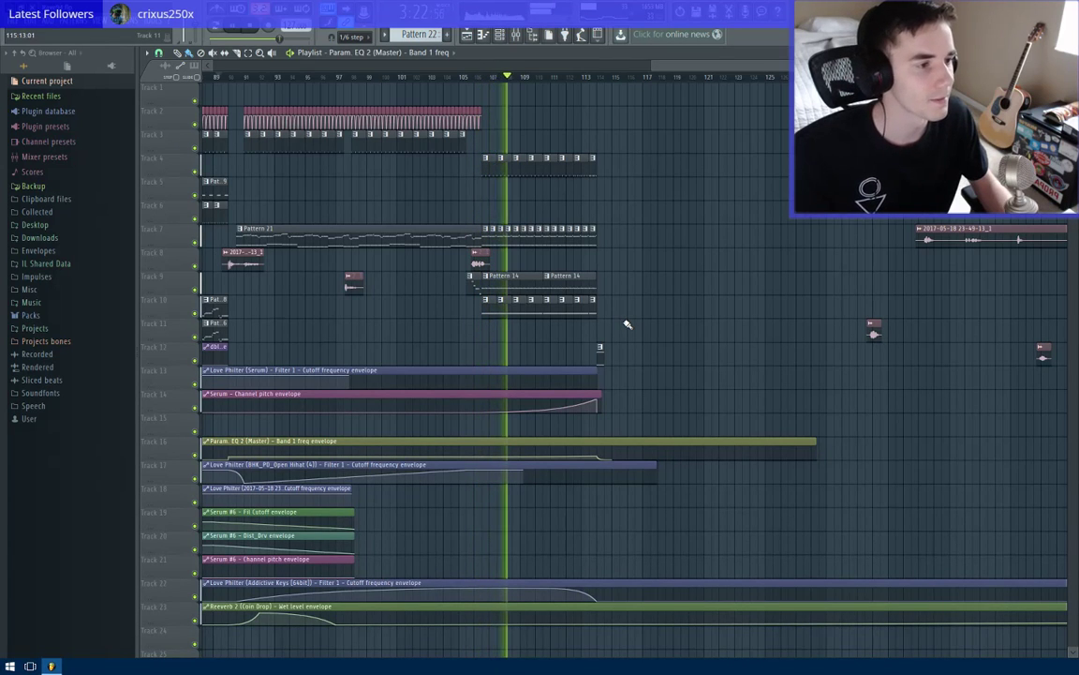
scroll(586, 213, right, 2)
key(ctrl+s)
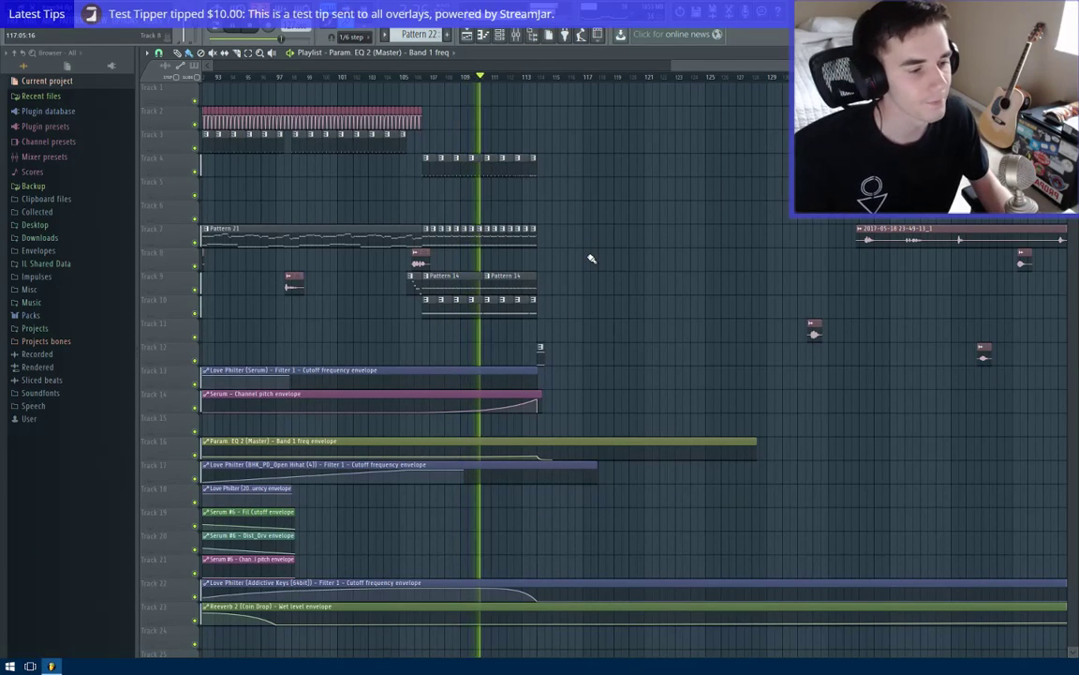
scroll(589, 251, down, 5)
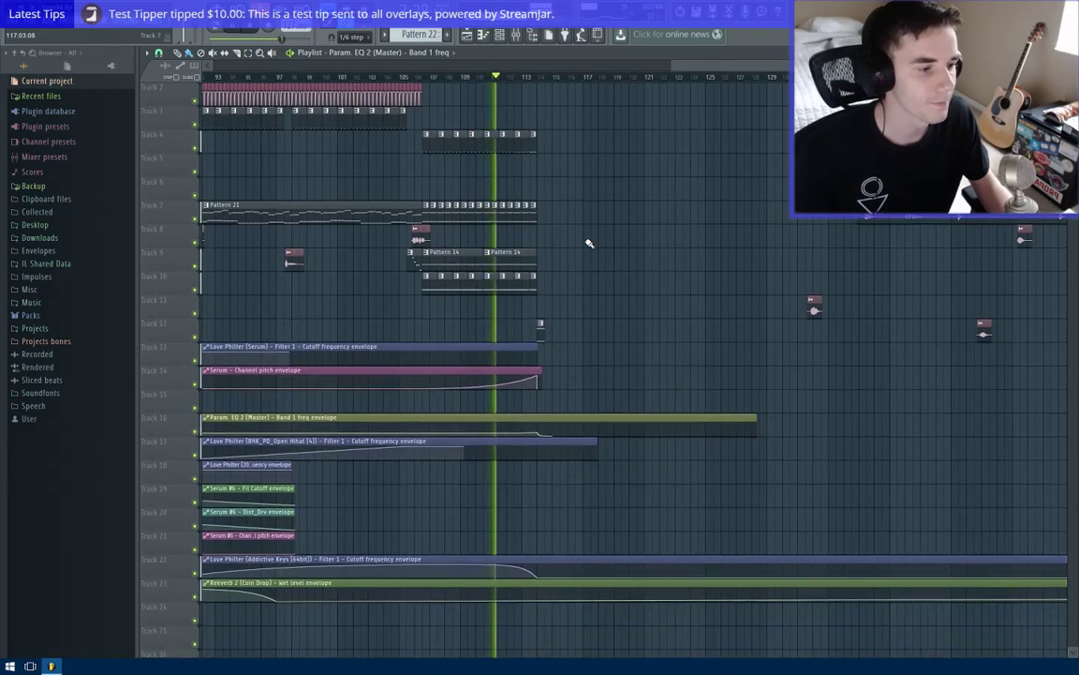
Select the second drop's clips on Tracks 2 to 11, covering about bars 74 to 89.
scroll(538, 288, up, 5)
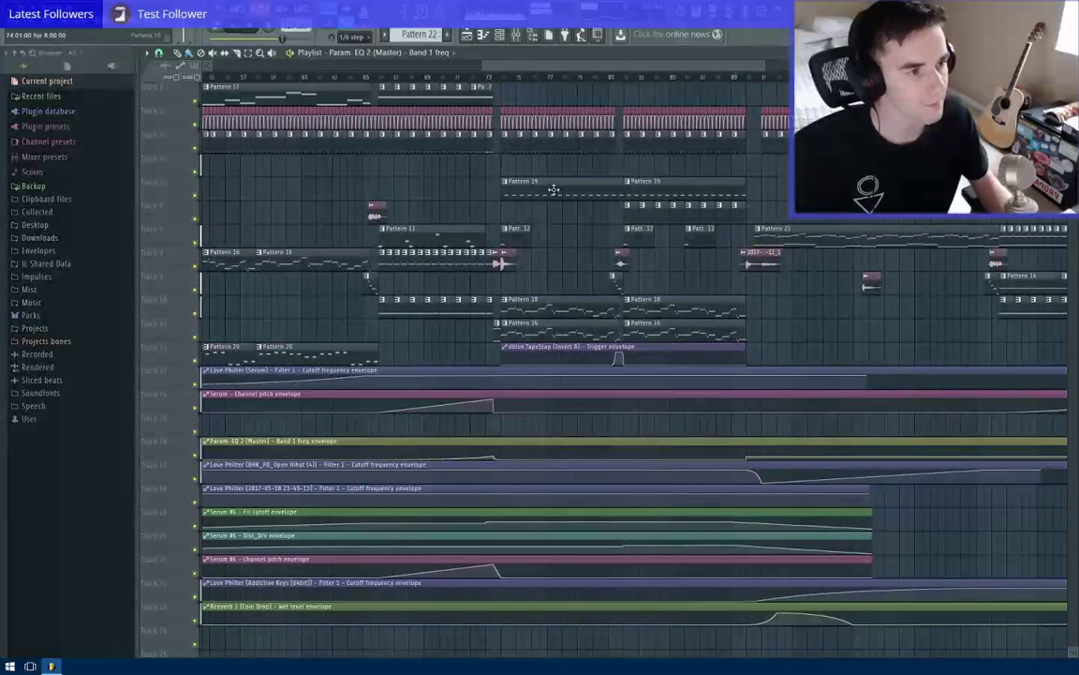
drag(504, 101, 743, 335)
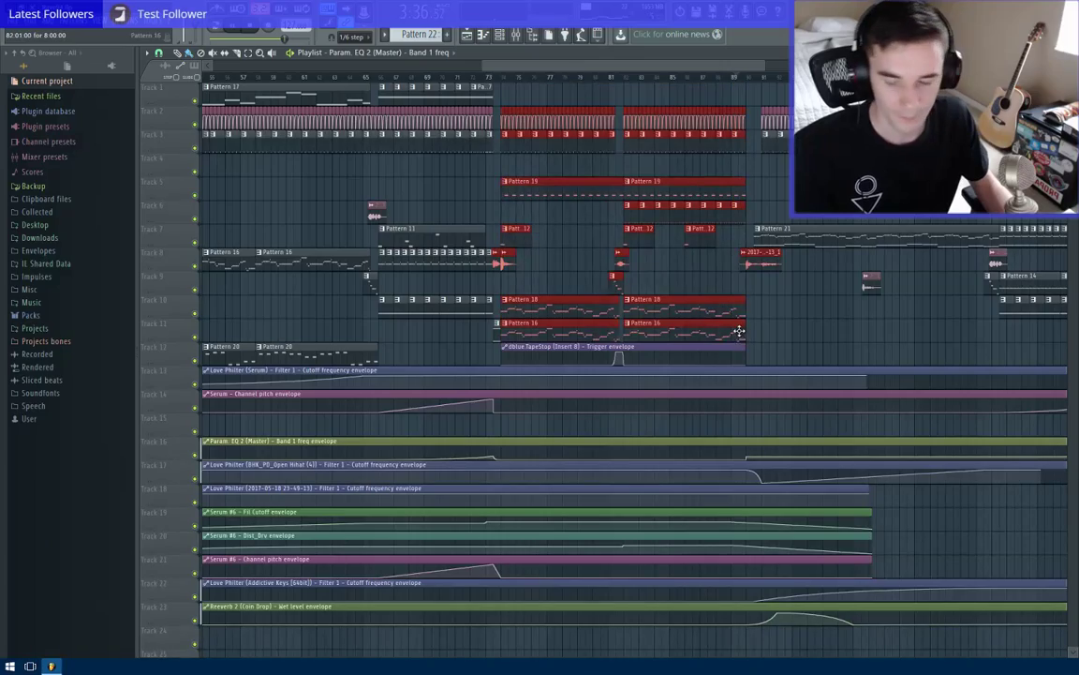
scroll(736, 327, down, 5)
drag(827, 327, 498, 335)
scroll(506, 334, up, 5)
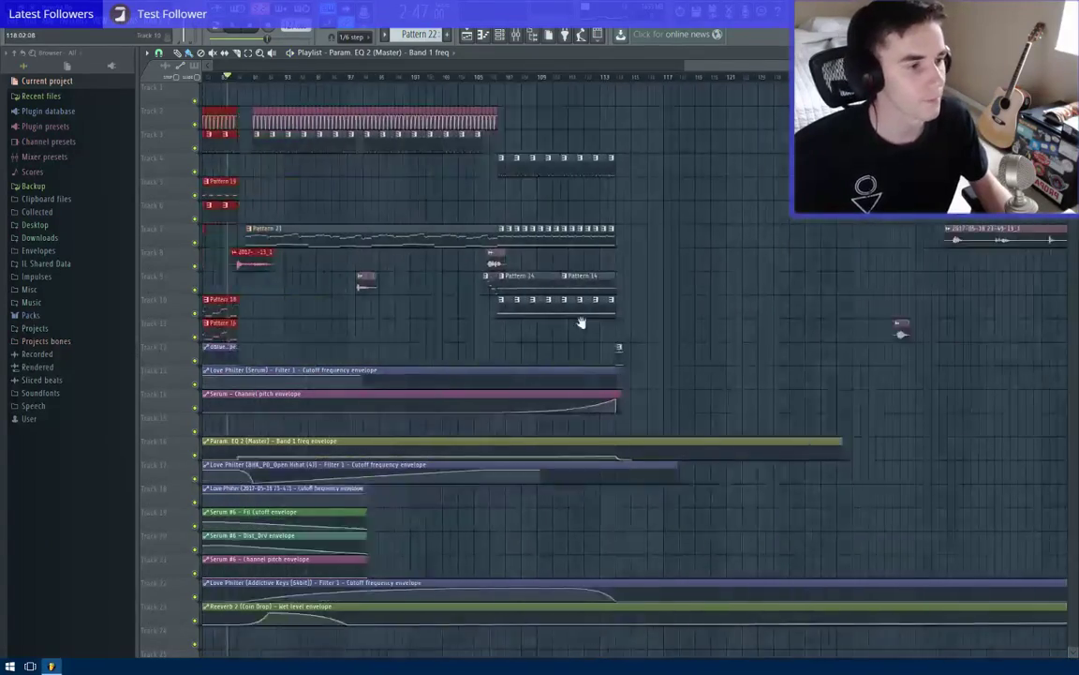